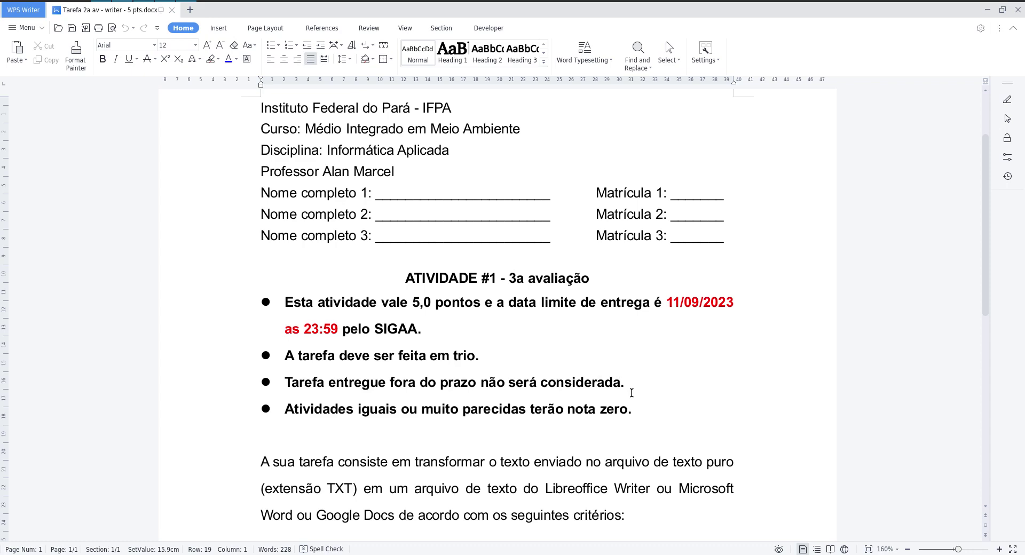
# Step: Read the assignment's introduction and criterion a, highlighting the TXT extension, the accepted editors and the link to the normalization manual
pyautogui.scroll(-3, 632, 392)
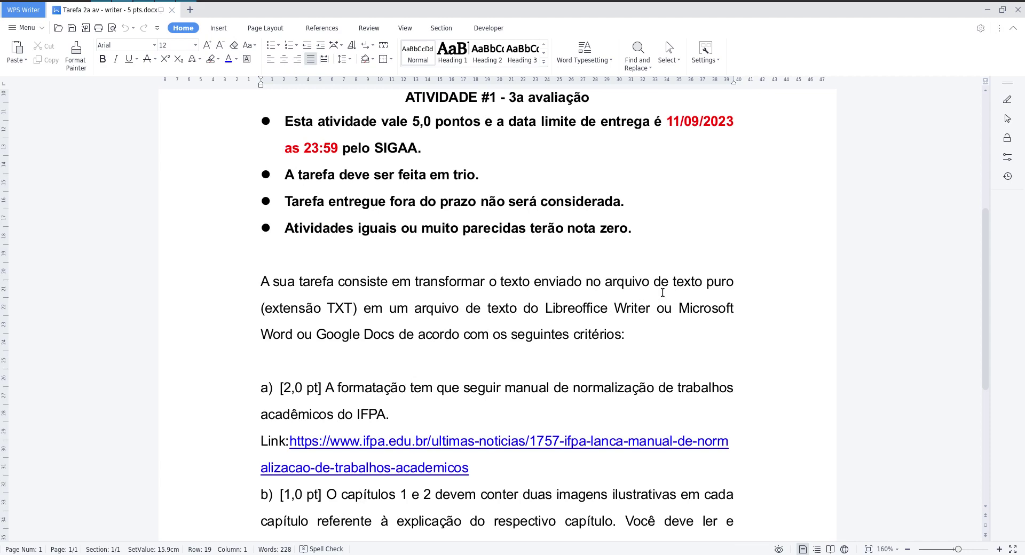
pyautogui.moveTo(279, 309); pyautogui.dragTo(354, 312)
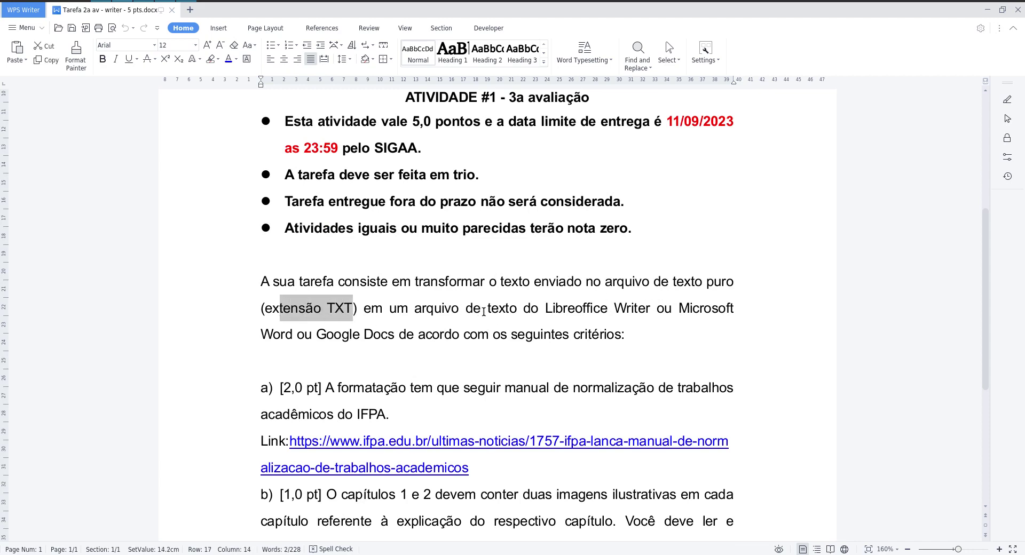
pyautogui.moveTo(515, 309); pyautogui.dragTo(712, 311)
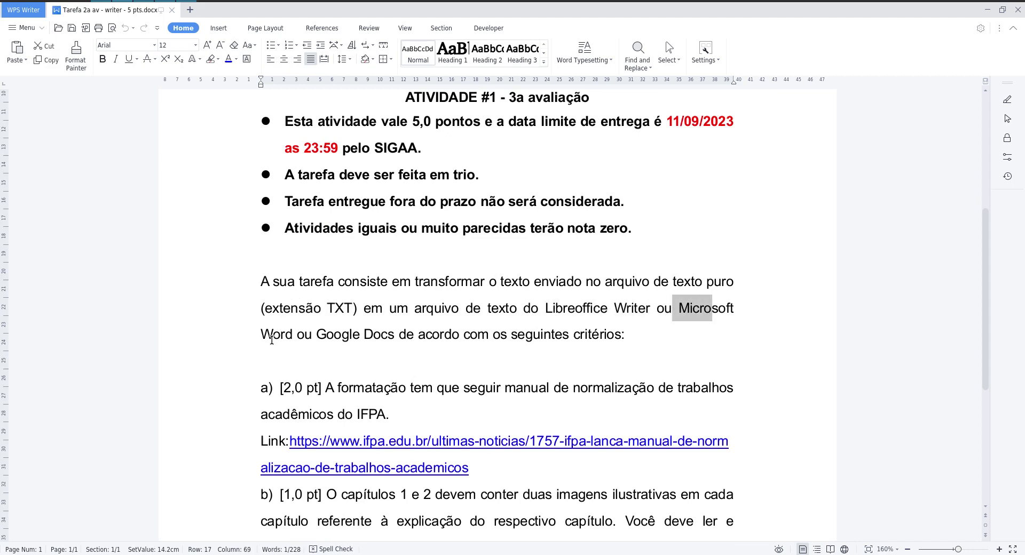
pyautogui.moveTo(331, 341); pyautogui.dragTo(393, 339)
pyautogui.click(534, 335)
pyautogui.scroll(-5, 532, 352)
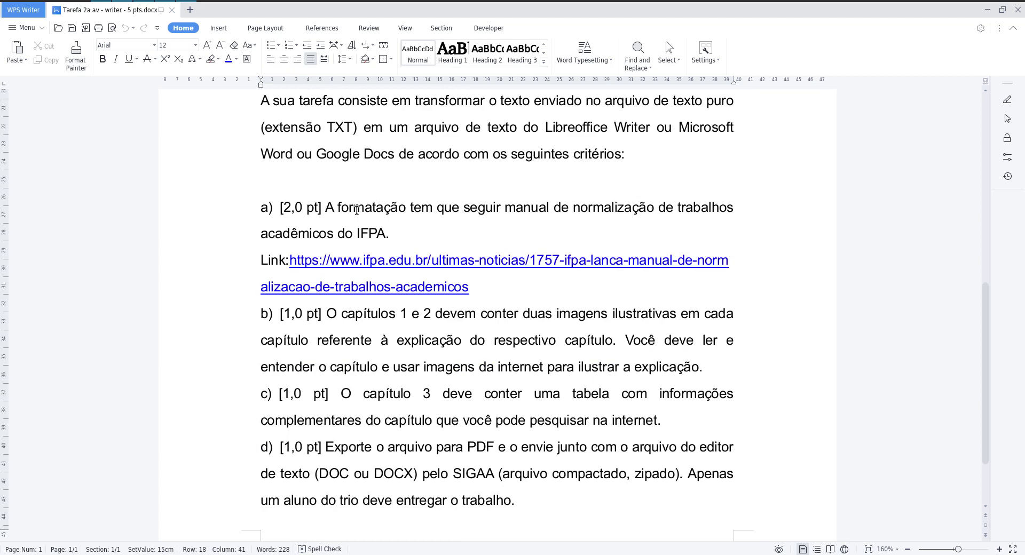
pyautogui.moveTo(357, 209); pyautogui.dragTo(386, 278)
pyautogui.click(508, 288)
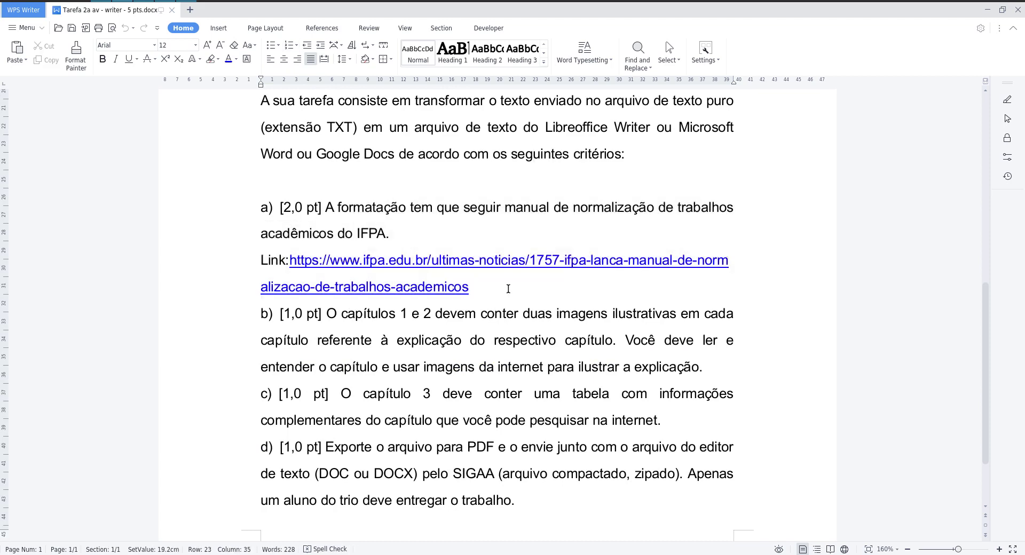
pyautogui.doubleClick(484, 287)
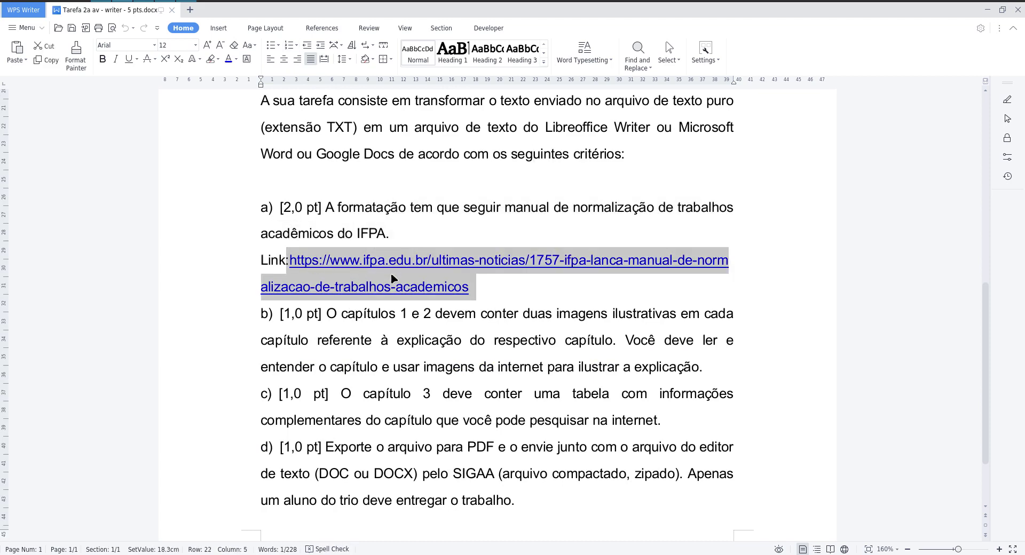
pyautogui.click(491, 287)
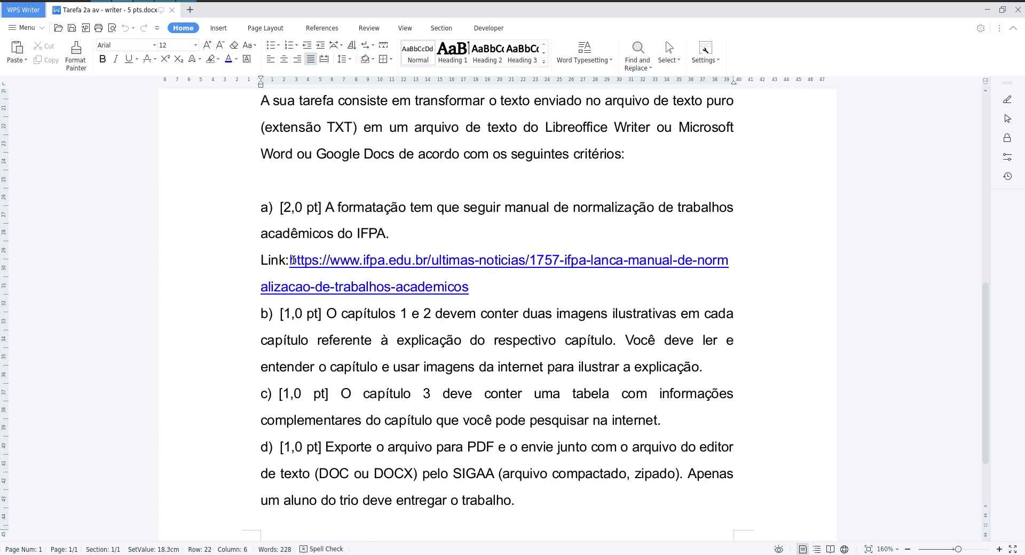
pyautogui.moveTo(289, 261); pyautogui.dragTo(471, 289)
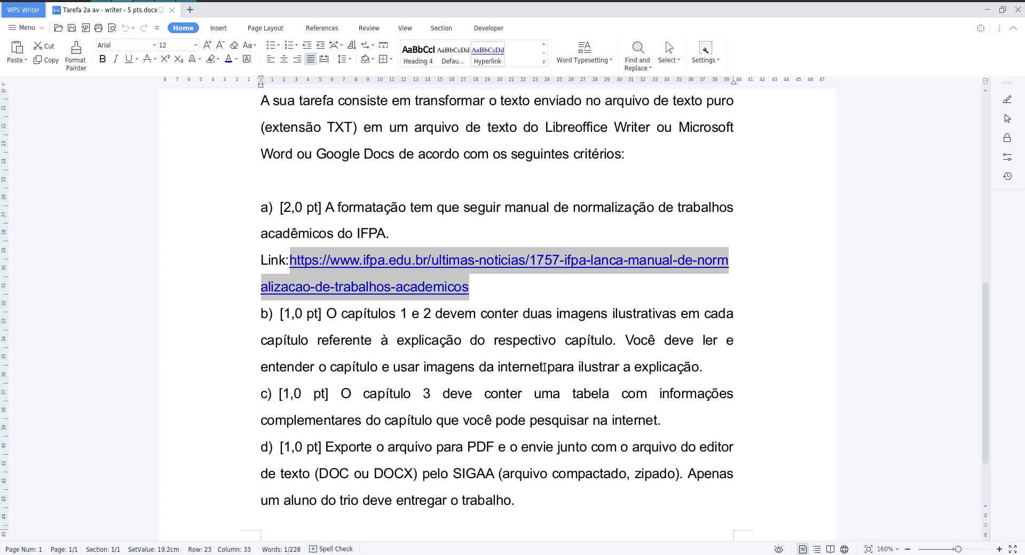
# Step: Review criteria b, c and d on images, table and PDF/DOCX delivery, and revisit the manual link under criterion a
pyautogui.moveTo(631, 368); pyautogui.dragTo(663, 369)
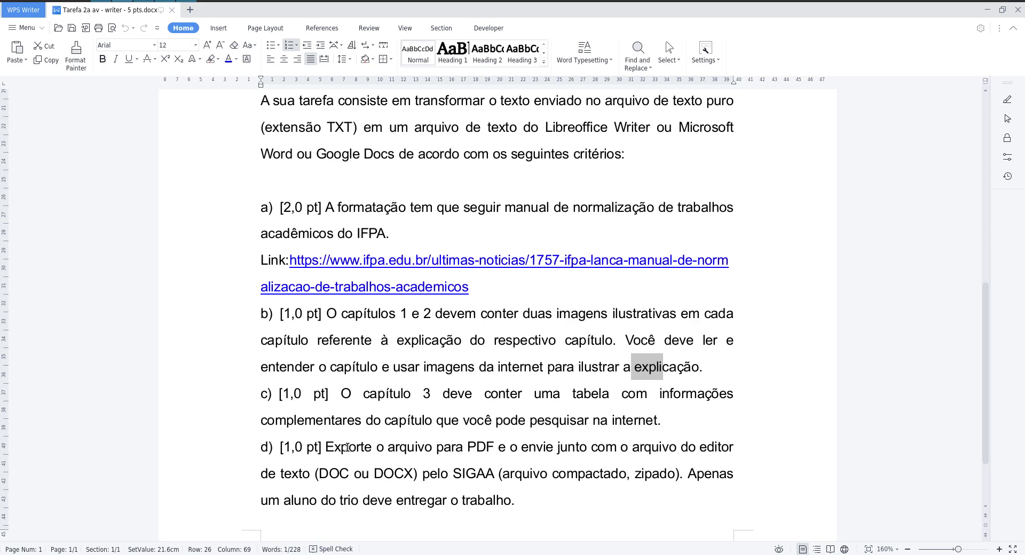
pyautogui.doubleClick(315, 420)
pyautogui.doubleClick(494, 422)
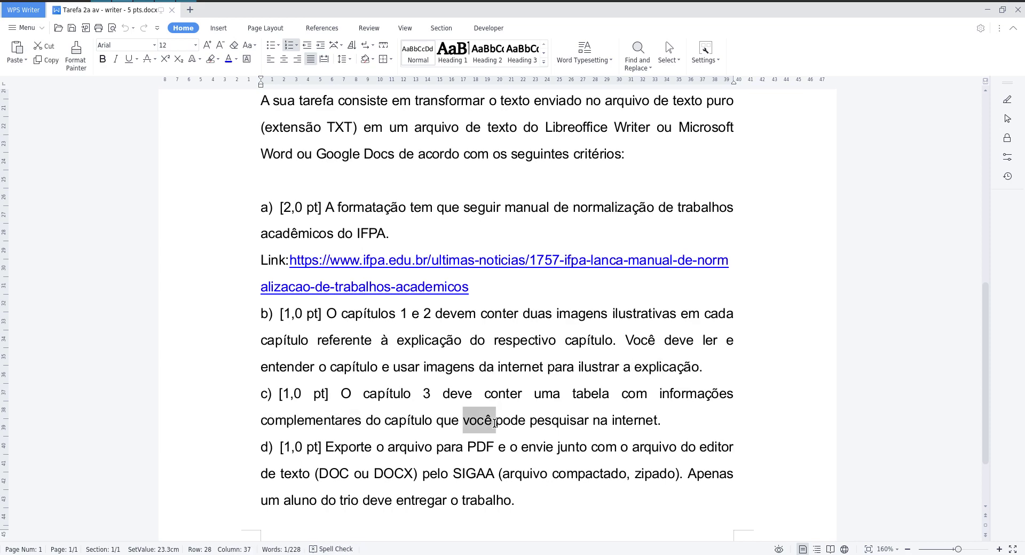
pyautogui.doubleClick(355, 451)
pyautogui.scroll(-3, 485, 458)
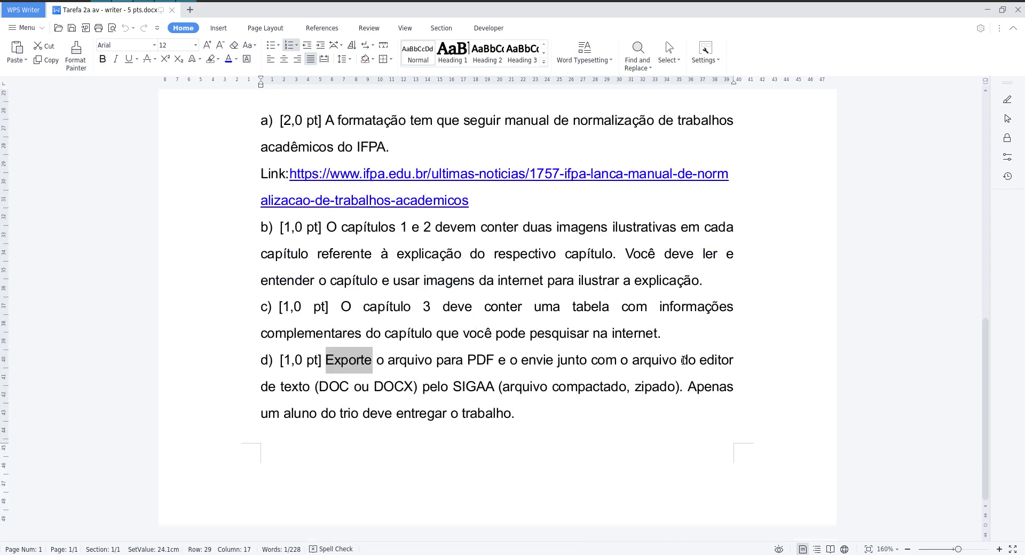
pyautogui.click(349, 390)
pyautogui.doubleClick(390, 388)
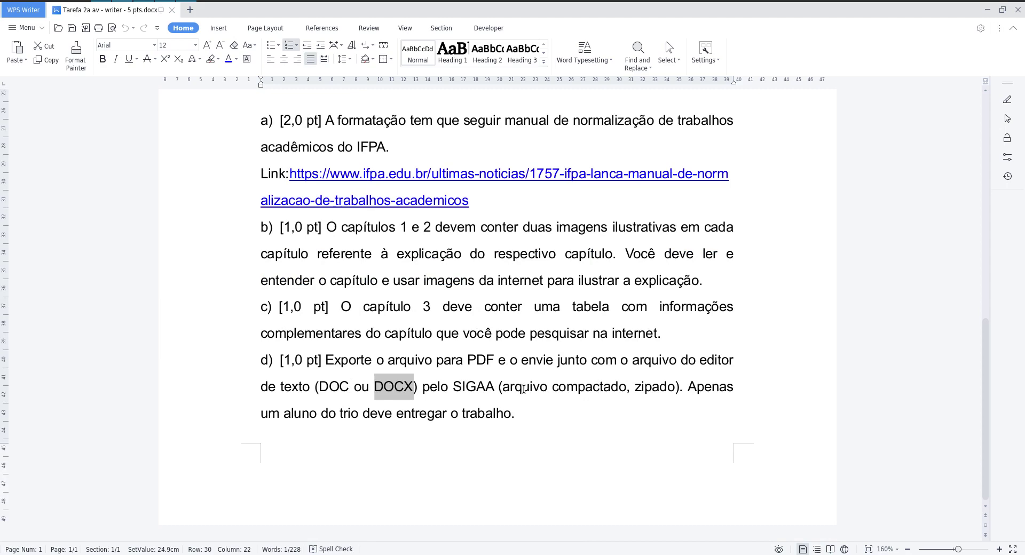
pyautogui.moveTo(523, 388); pyautogui.dragTo(611, 385)
pyautogui.doubleClick(641, 385)
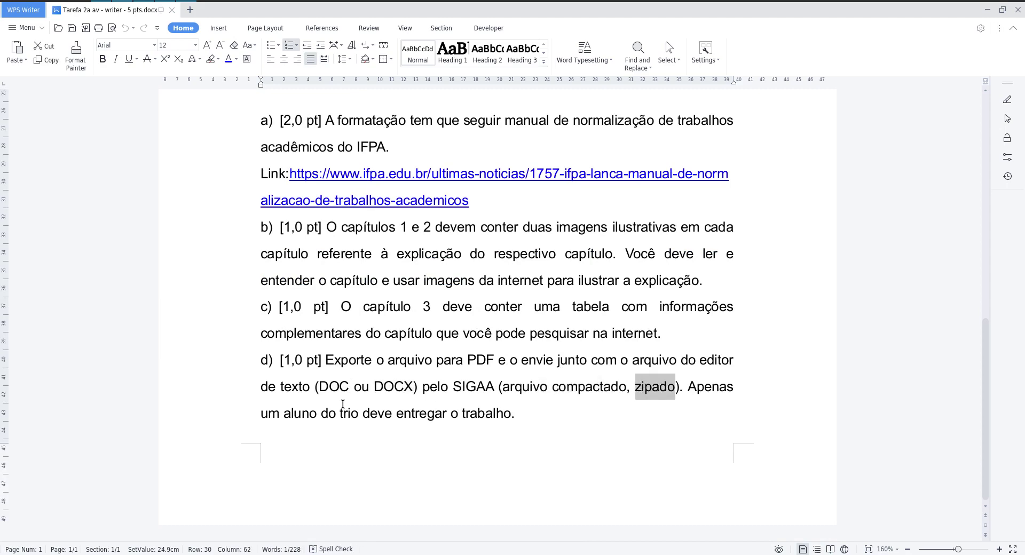
pyautogui.moveTo(293, 415); pyautogui.dragTo(383, 415)
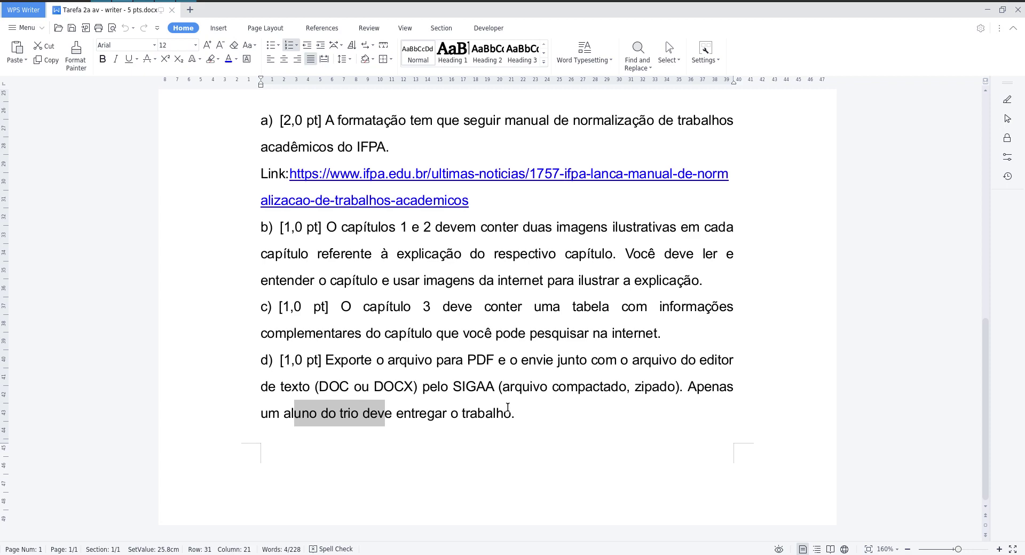
pyautogui.click(532, 408)
pyautogui.scroll(3, 535, 410)
pyautogui.scroll(2, 536, 410)
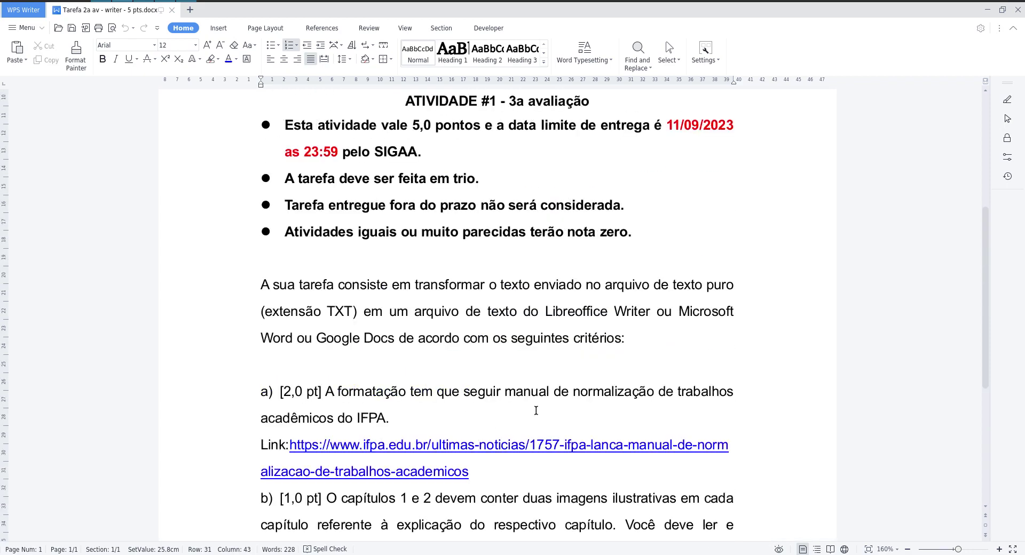
pyautogui.scroll(-2, 536, 411)
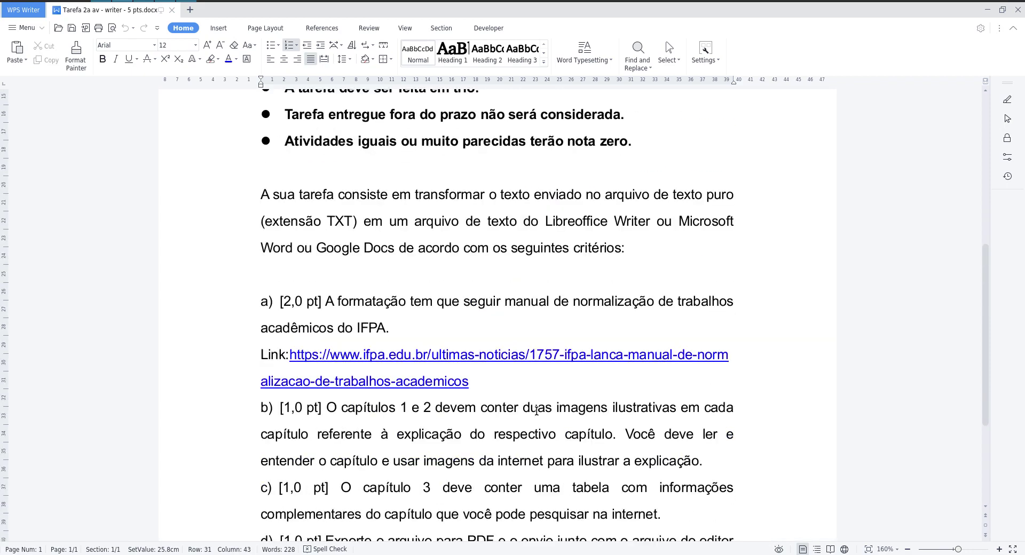
pyautogui.doubleClick(472, 380)
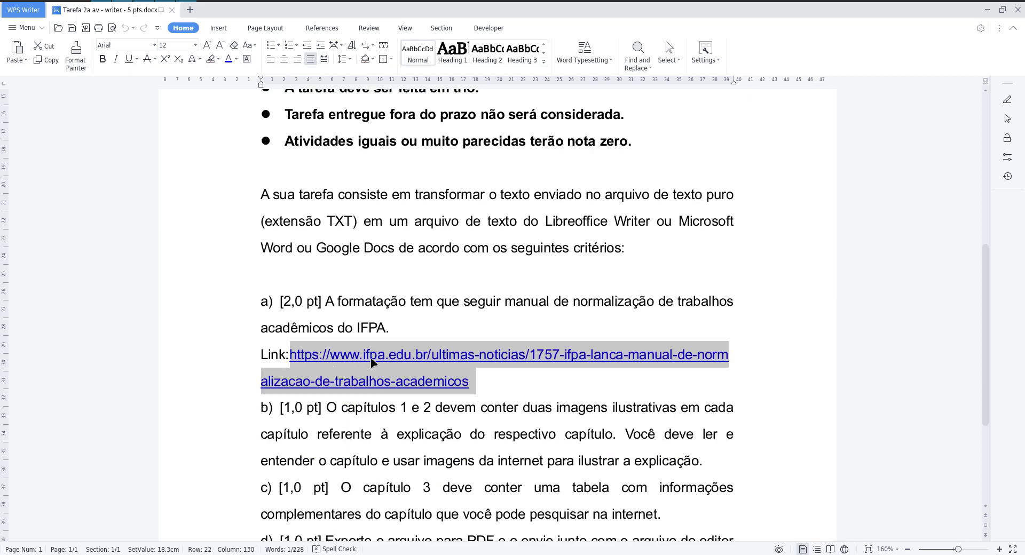
pyautogui.click(510, 386)
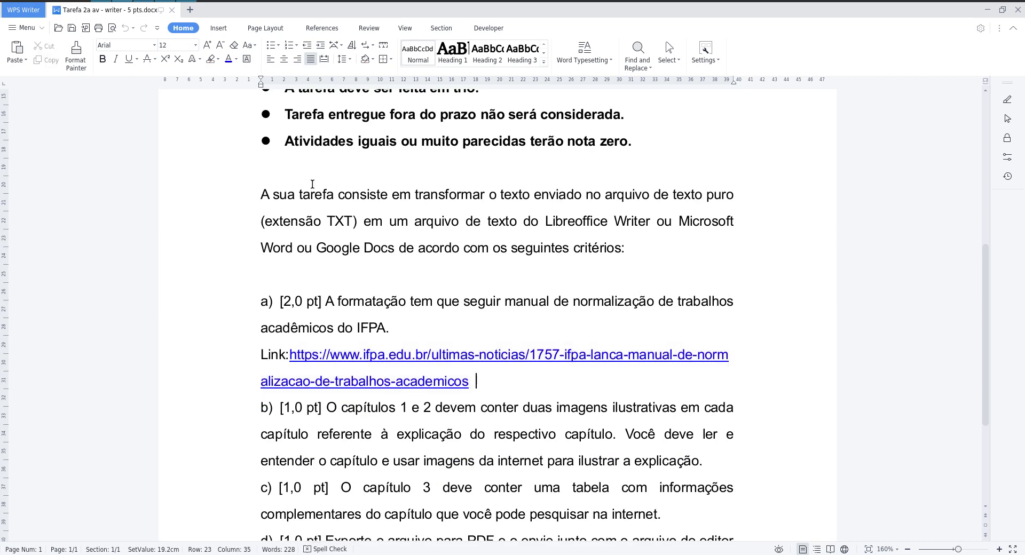
# Step: Create a new blank document and recheck the assignment sheet from its header down to the criteria
pyautogui.click(189, 10)
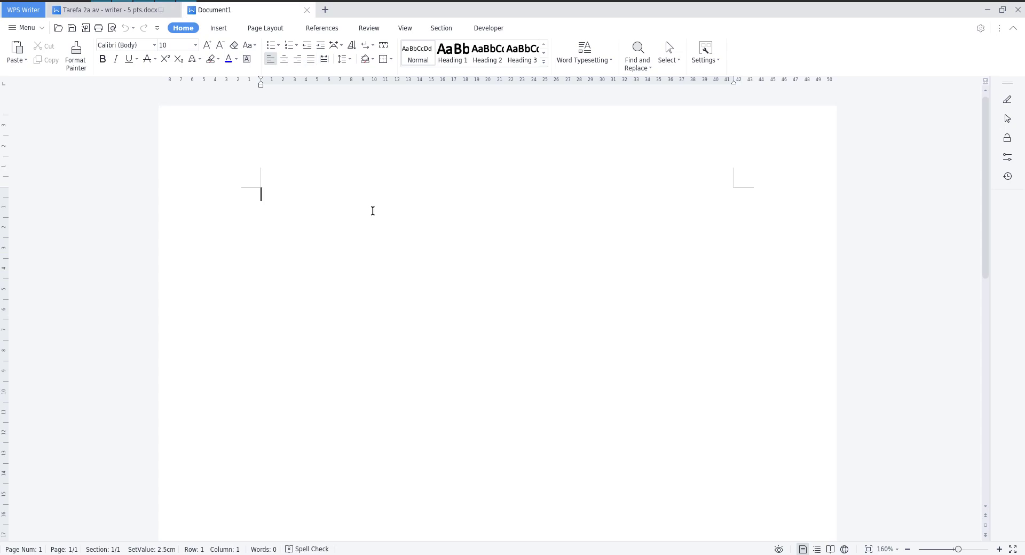
pyautogui.click(138, 11)
pyautogui.scroll(8, 451, 277)
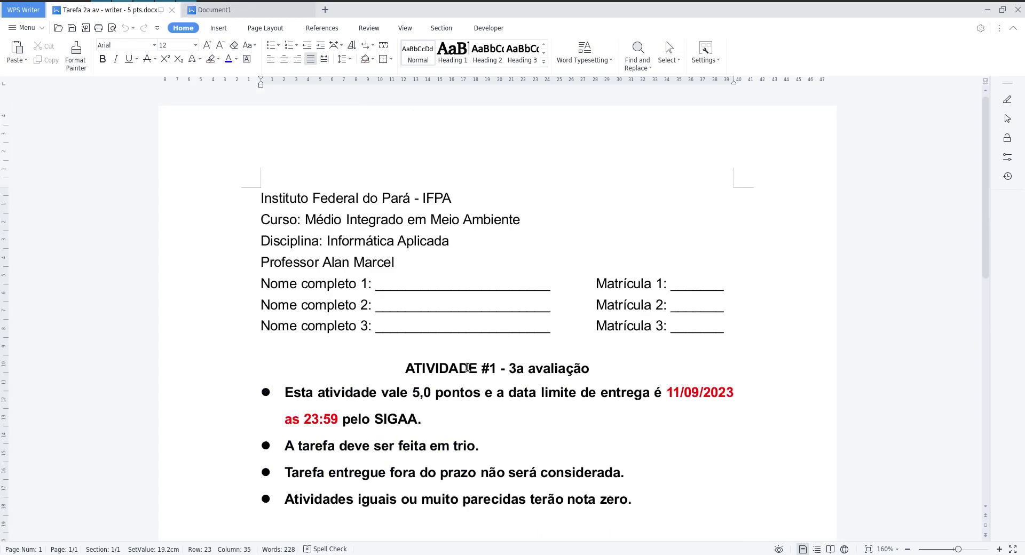
pyautogui.scroll(-3, 473, 373)
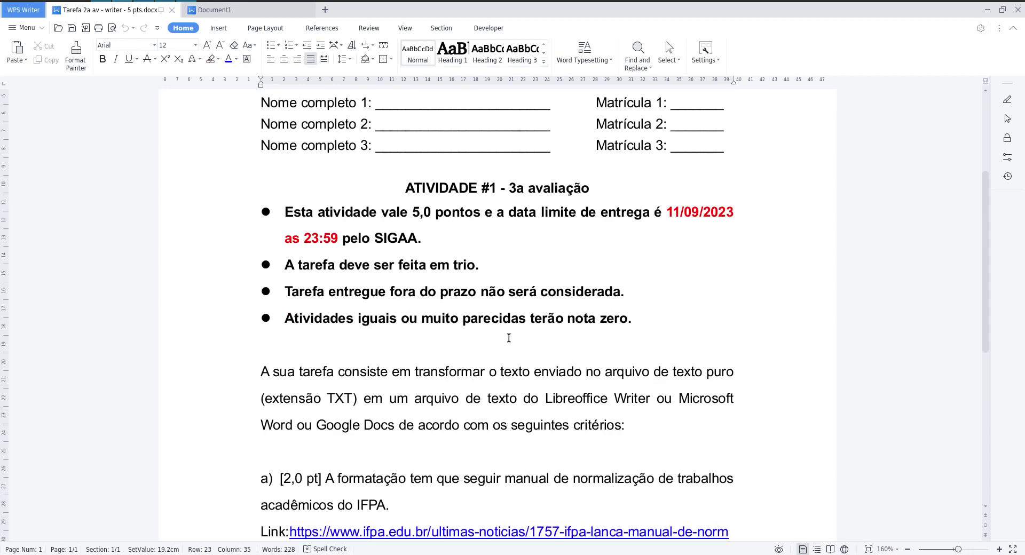
pyautogui.scroll(-3, 508, 337)
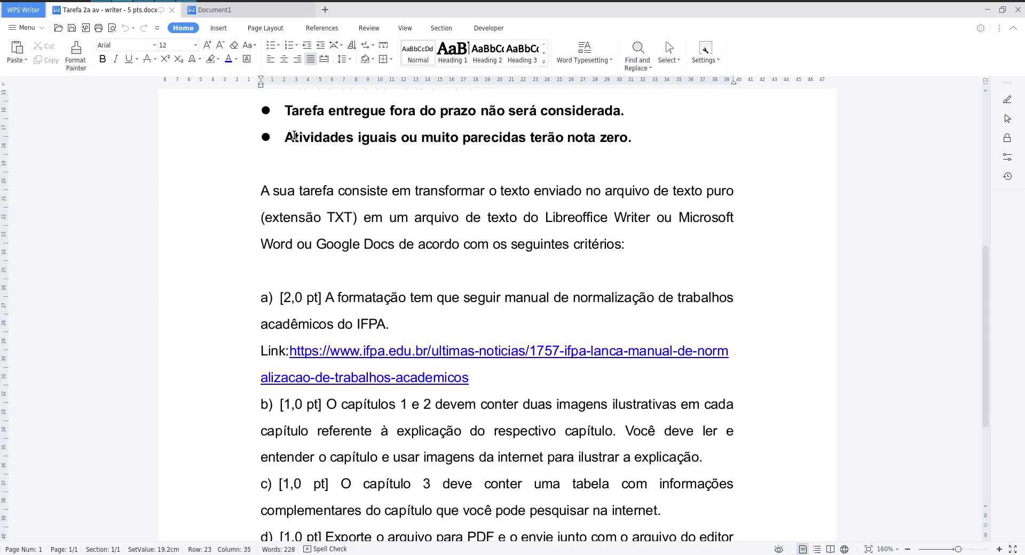
pyautogui.click(253, 12)
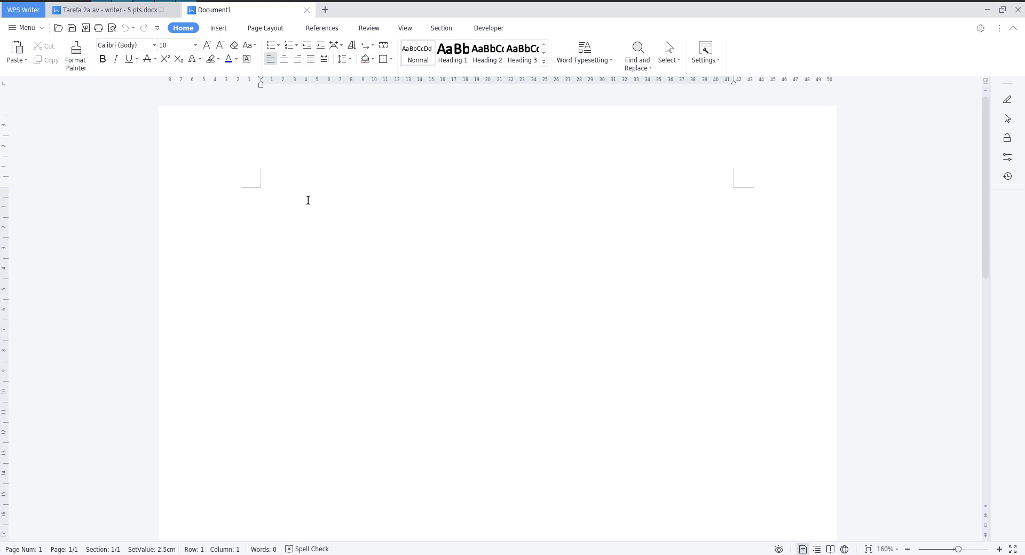
# Step: Switch to the text editor holding "Tarefa 2a av - writer - 5 pts - texto puro.txt" and skim the plain text
pyautogui.hotkey('alt', 'Tab')
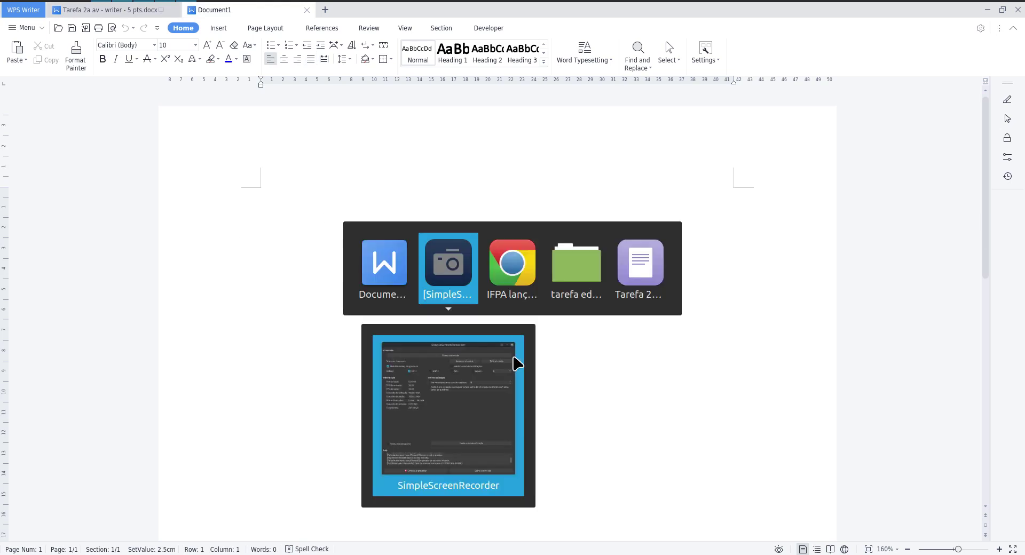
pyautogui.hotkey('alt', 'Tab')
pyautogui.hotkey('alt', 'Tab')
pyautogui.hotkey('alt', 'Tab')
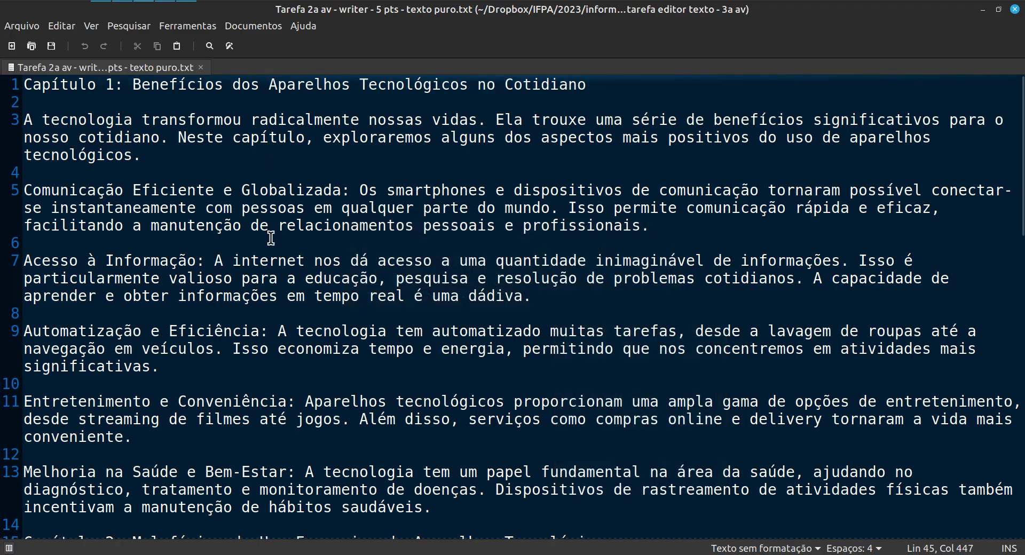
pyautogui.scroll(-1, 347, 341)
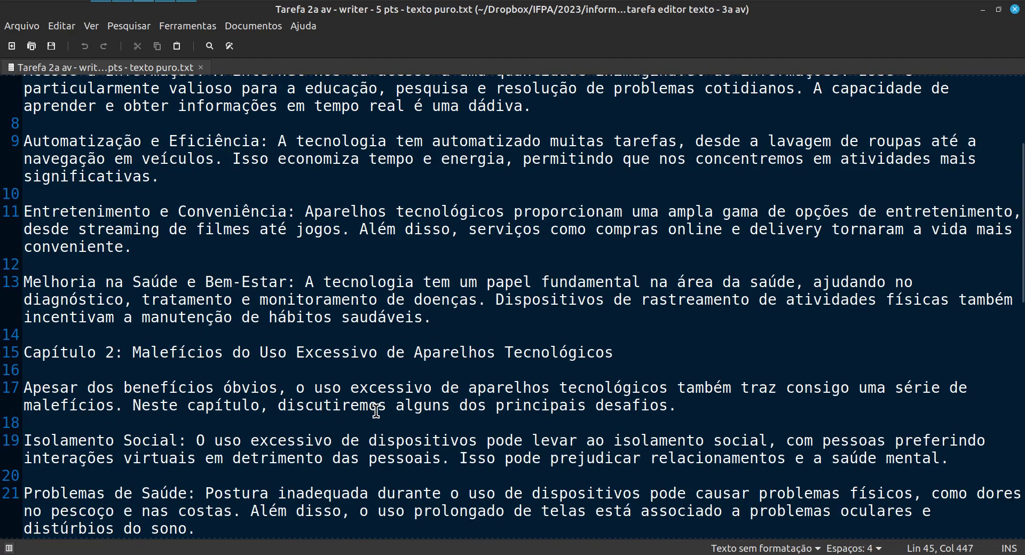
pyautogui.scroll(2, 369, 415)
pyautogui.scroll(2, 369, 414)
# Step: Examine the structure of the plain text, highlighting the headings of chapters 1, 2 and 3 and the "Conclusão" section
pyautogui.moveTo(87, 85); pyautogui.dragTo(269, 87)
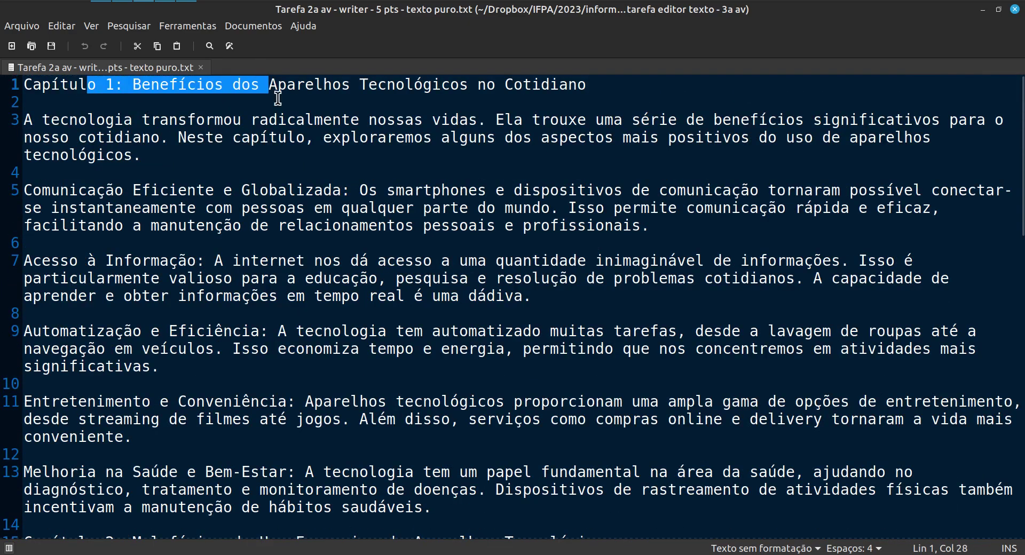
pyautogui.scroll(-4, 329, 344)
pyautogui.moveTo(97, 344); pyautogui.dragTo(278, 344)
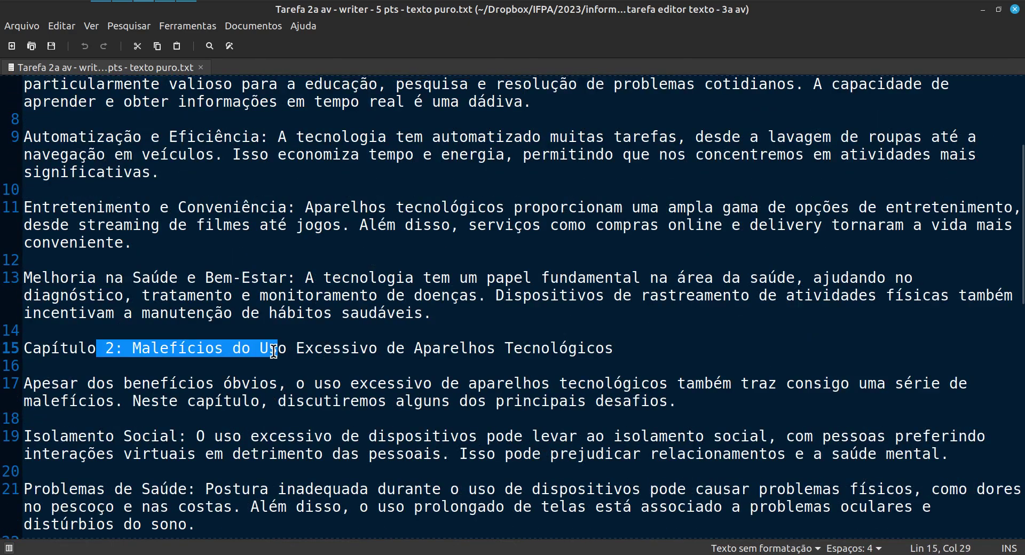
pyautogui.scroll(-4, 272, 353)
pyautogui.scroll(-4, 269, 358)
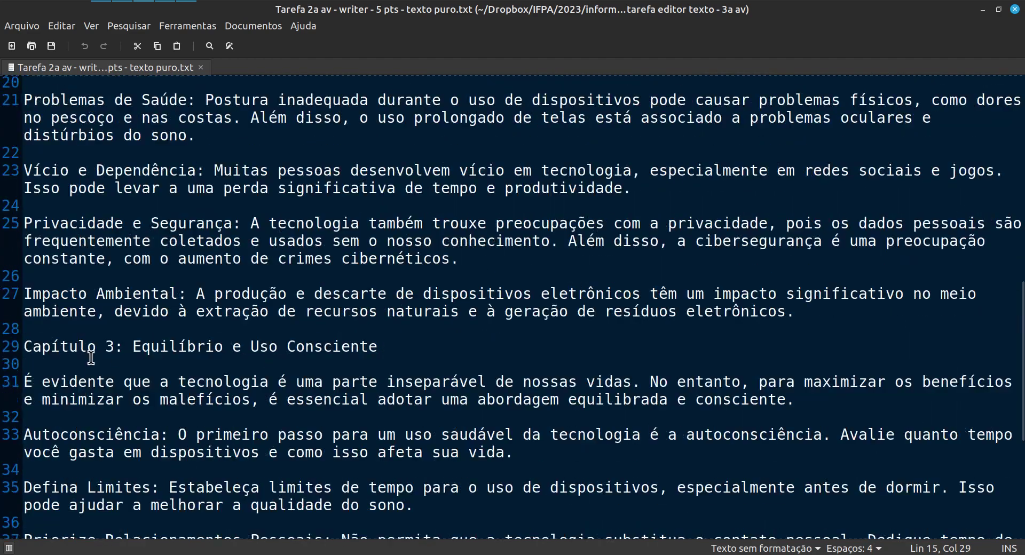
pyautogui.moveTo(97, 346); pyautogui.dragTo(258, 354)
pyautogui.scroll(-4, 258, 354)
pyautogui.scroll(-3, 223, 360)
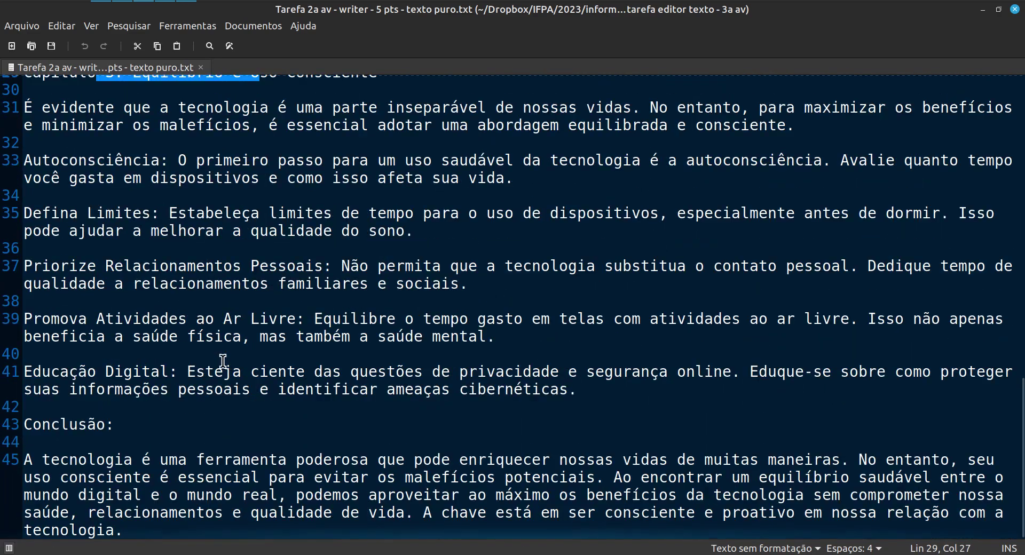
pyautogui.moveTo(51, 424); pyautogui.dragTo(137, 425)
pyautogui.scroll(1, 151, 431)
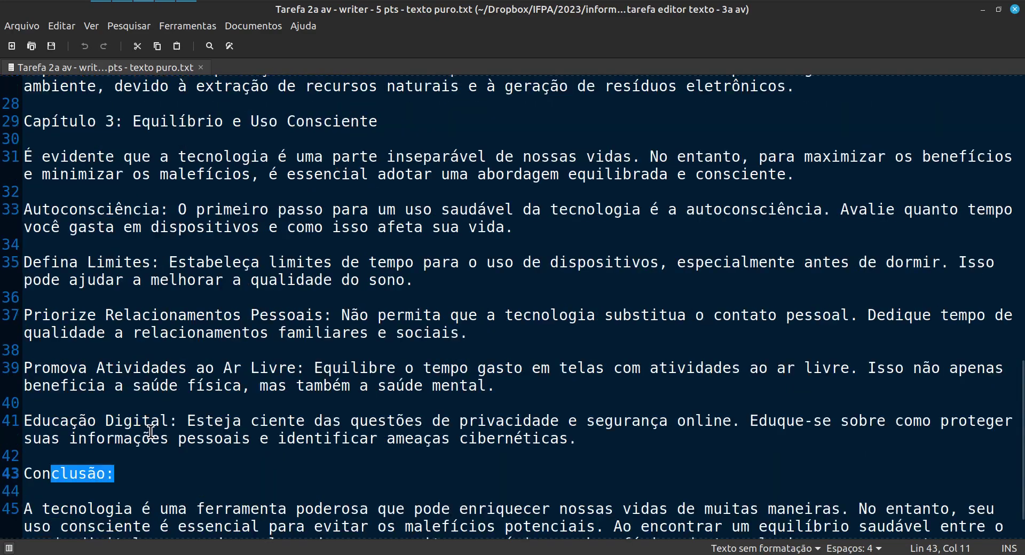
pyautogui.scroll(15, 150, 432)
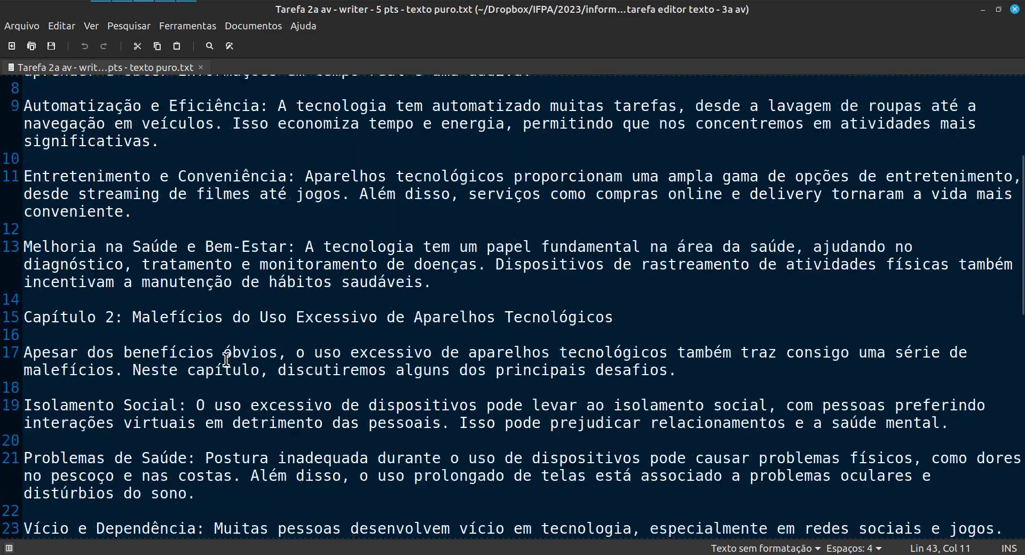
# Step: Switch to the browser page announcing the IFPA normalization manual and locate the manual's download link
pyautogui.hotkey('alt', 'Tab')
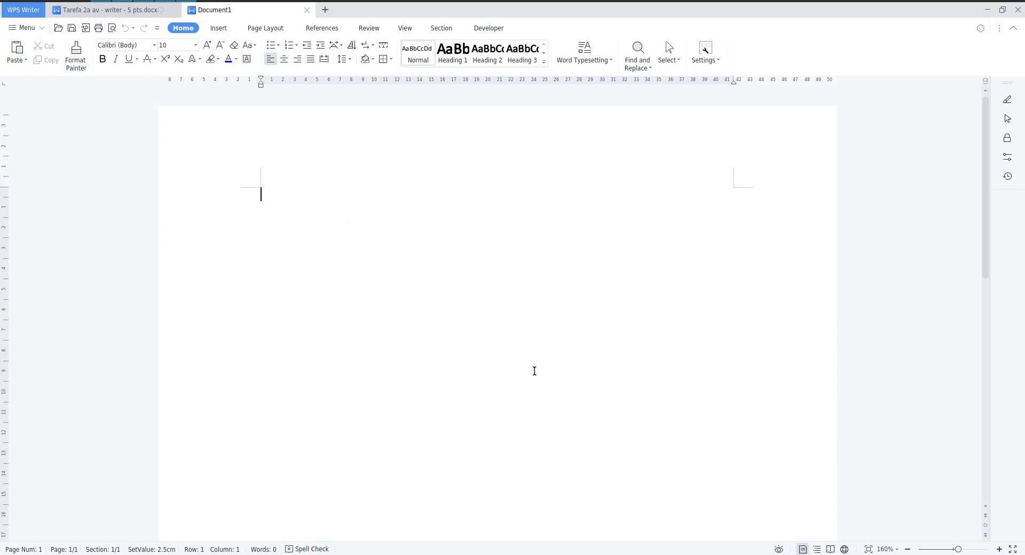
pyautogui.hotkey('alt', 'Tab')
pyautogui.press('Tab')
pyautogui.press('Tab')
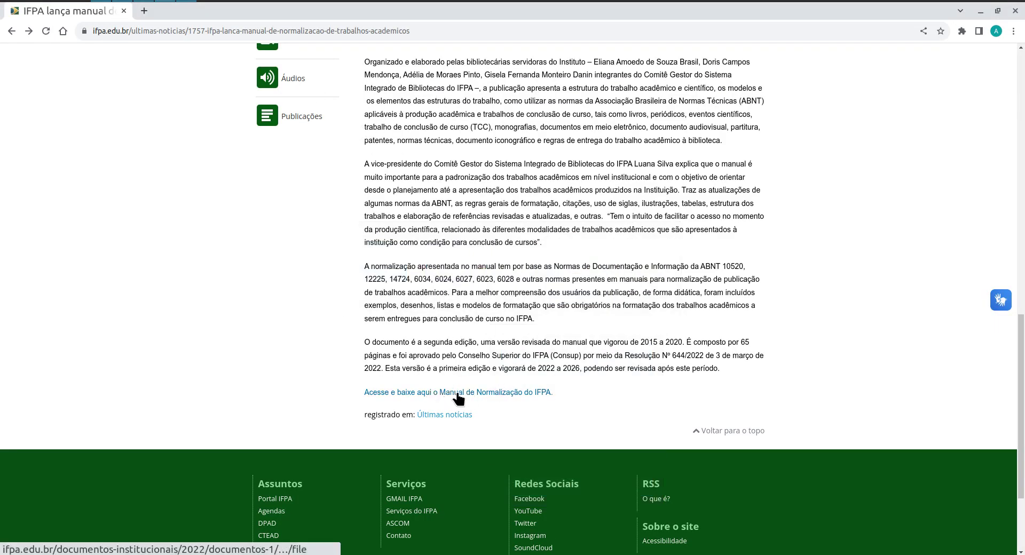
pyautogui.scroll(4, 458, 395)
# Step: Switch to the assignment sheet in the word processor and highlight the IFPA manual link under criterion a
pyautogui.hotkey('alt', 'Tab')
pyautogui.press('Tab')
pyautogui.press('Tab')
pyautogui.press('Tab')
pyautogui.press('Tab')
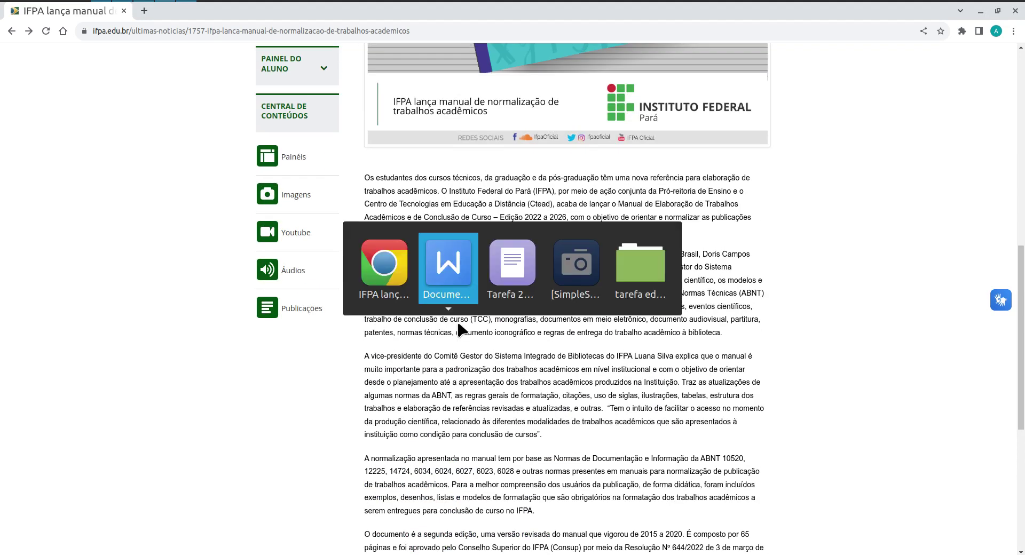
pyautogui.hotkey('alt', 'Tab')
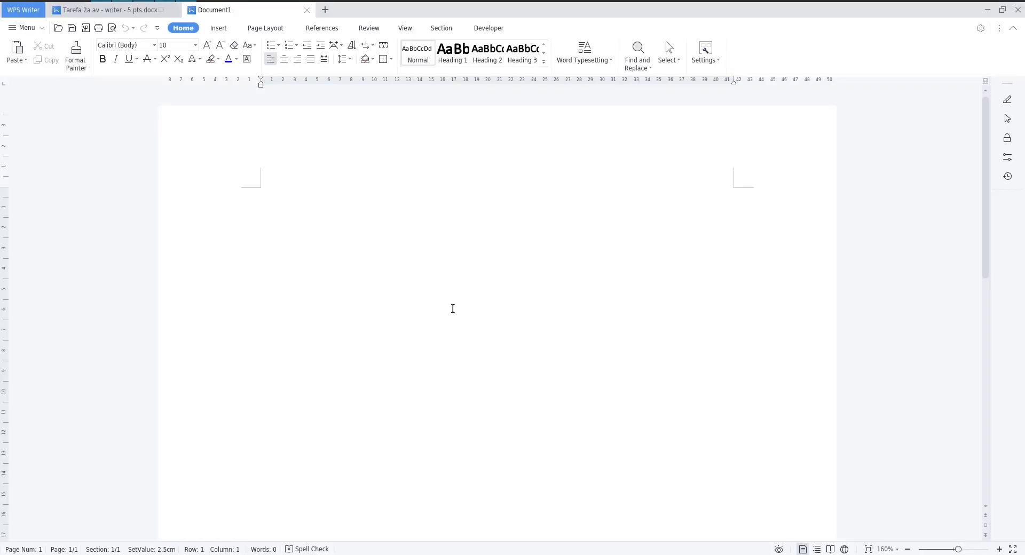
pyautogui.click(134, 10)
pyautogui.moveTo(483, 379); pyautogui.dragTo(325, 350)
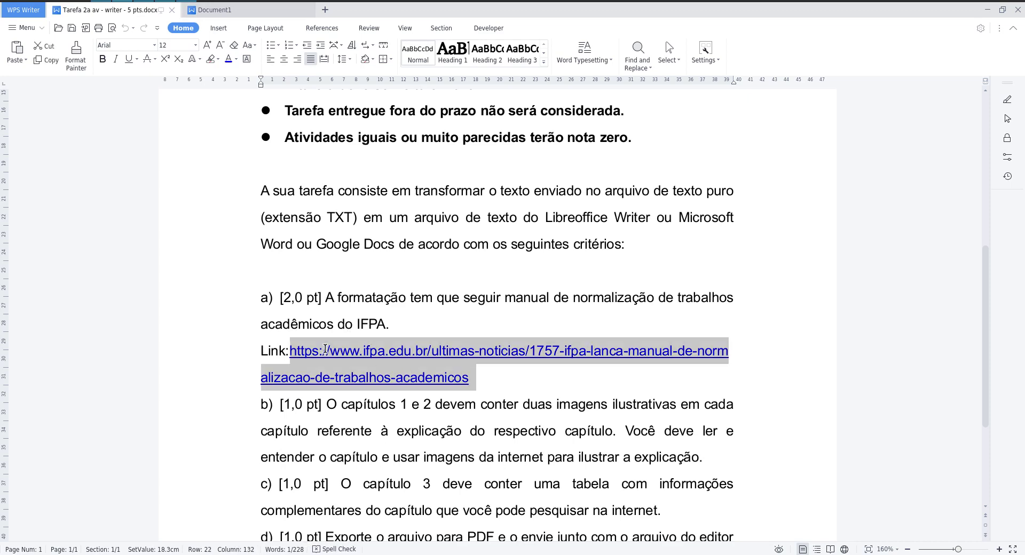
pyautogui.click(495, 390)
# Step: Return to the IFPA news page in the browser and open the "Manual de Normalização do IFPA" from its download link
pyautogui.hotkey('alt', 'Tab')
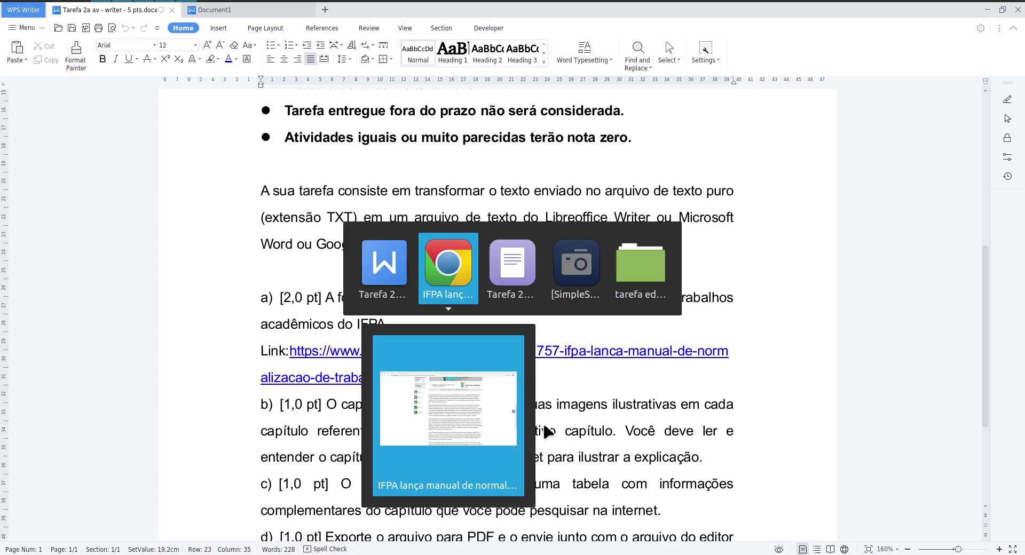
pyautogui.hotkey('alt', 'Tab')
pyautogui.hotkey('alt', 'Tab')
pyautogui.hotkey('alt', 'Tab')
pyautogui.hotkey('alt', 'Tab')
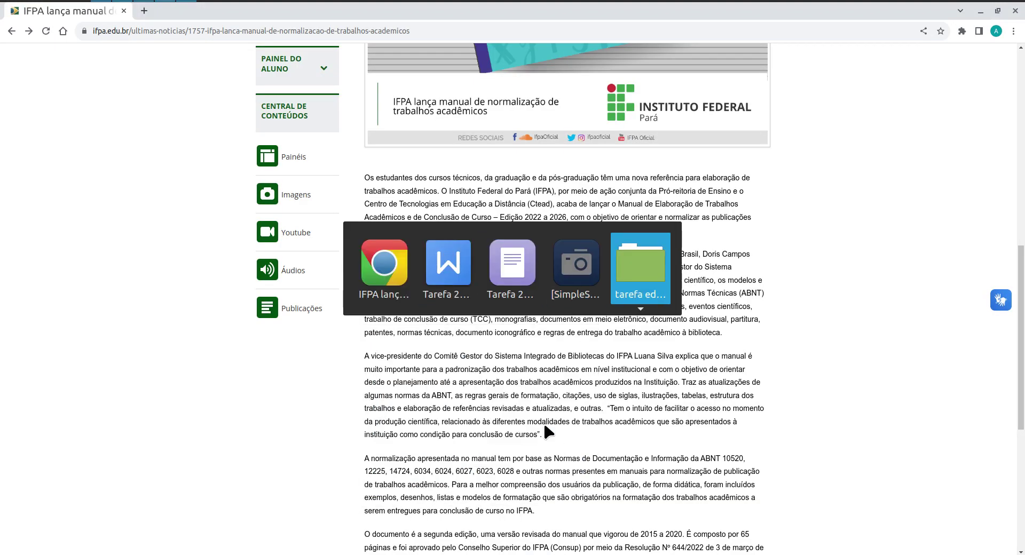
pyautogui.hotkey('alt', 'Tab')
pyautogui.hotkey('alt', 'Tab')
pyautogui.hotkey('alt', 'Tab')
pyautogui.hotkey('alt', 'Tab')
pyautogui.hotkey('alt', 'Tab')
pyautogui.hotkey('alt', 'Tab')
pyautogui.scroll(-5, 477, 379)
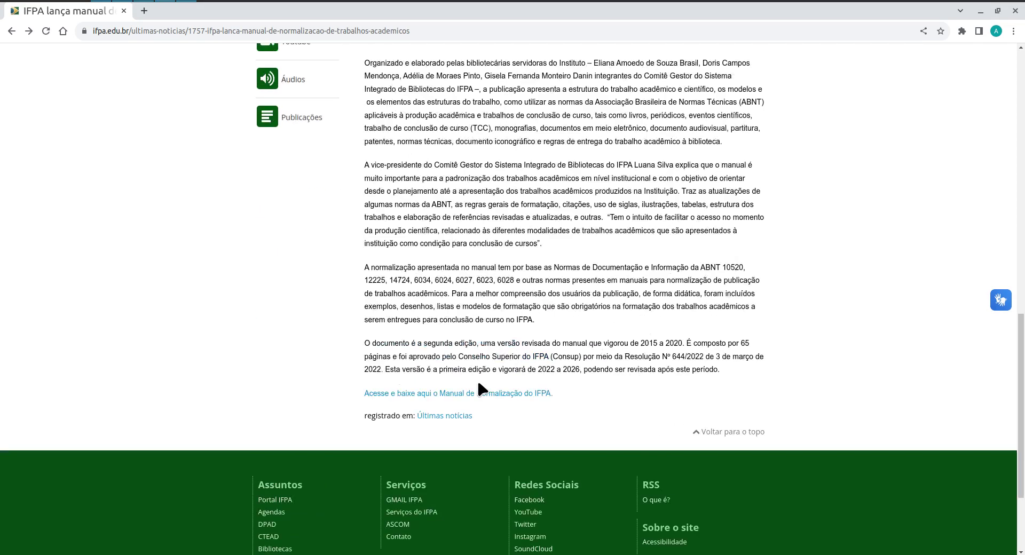
pyautogui.click(473, 328)
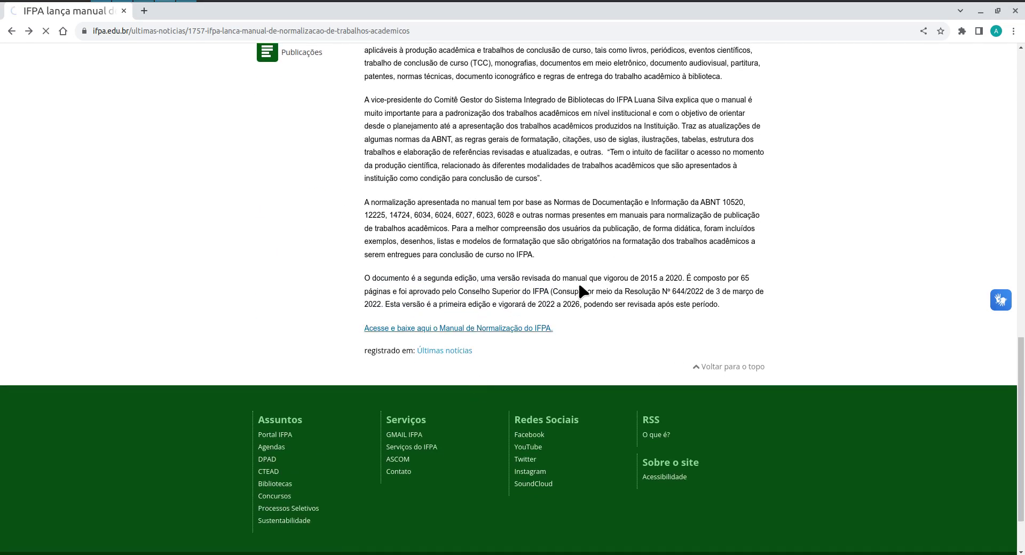
# Step: Enlarge the manual to 200% and skim its opening pages up to section 2.1 "Margens do trabalho"
pyautogui.scroll(-5, 563, 160)
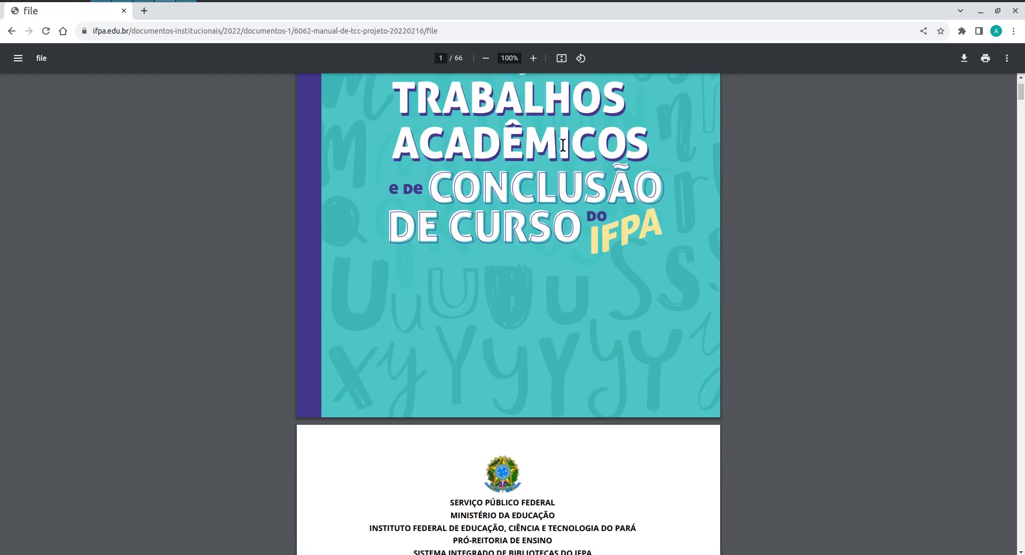
pyautogui.click(533, 58)
pyautogui.click(536, 62)
pyautogui.click(535, 62)
pyautogui.scroll(-20, 608, 297)
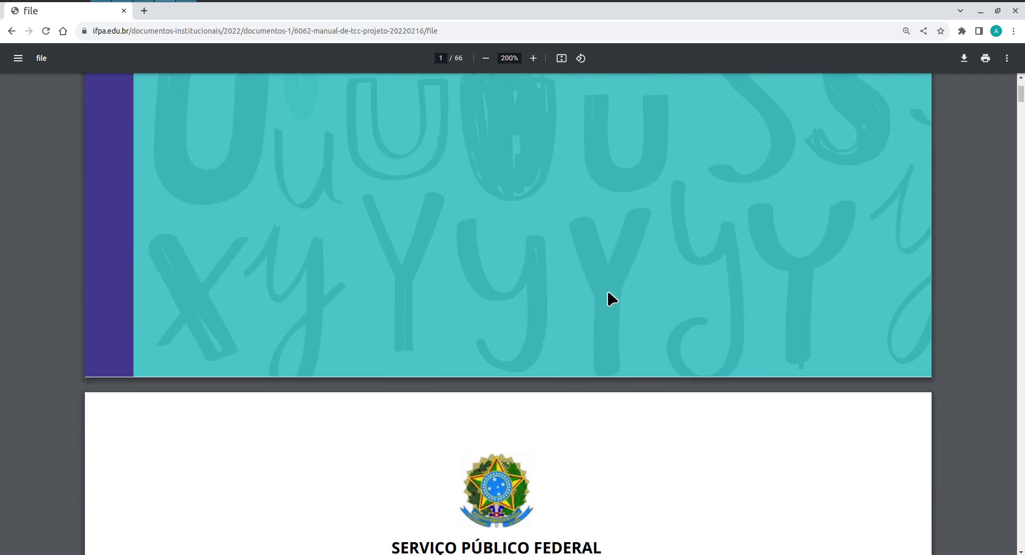
pyautogui.scroll(-20, 616, 312)
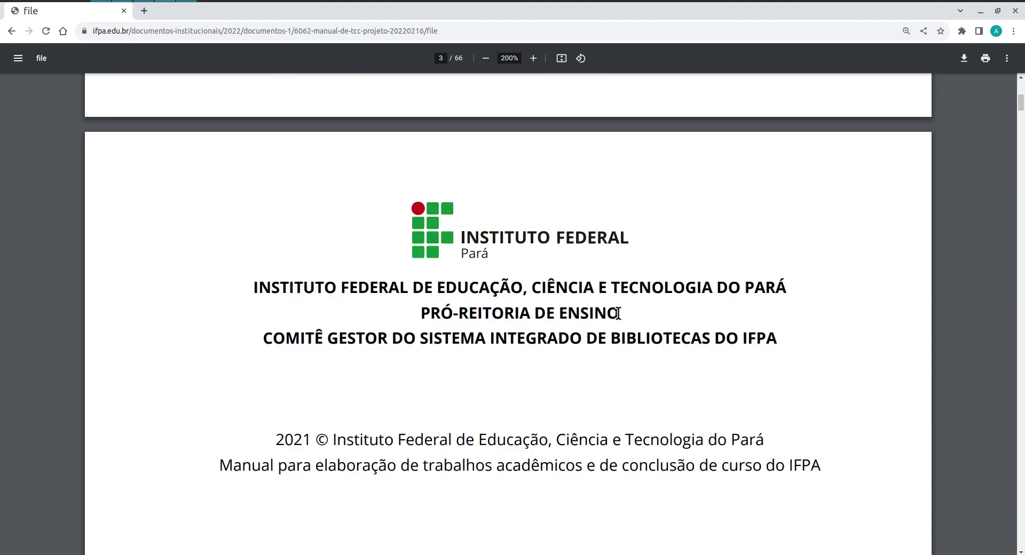
pyautogui.scroll(-20, 620, 317)
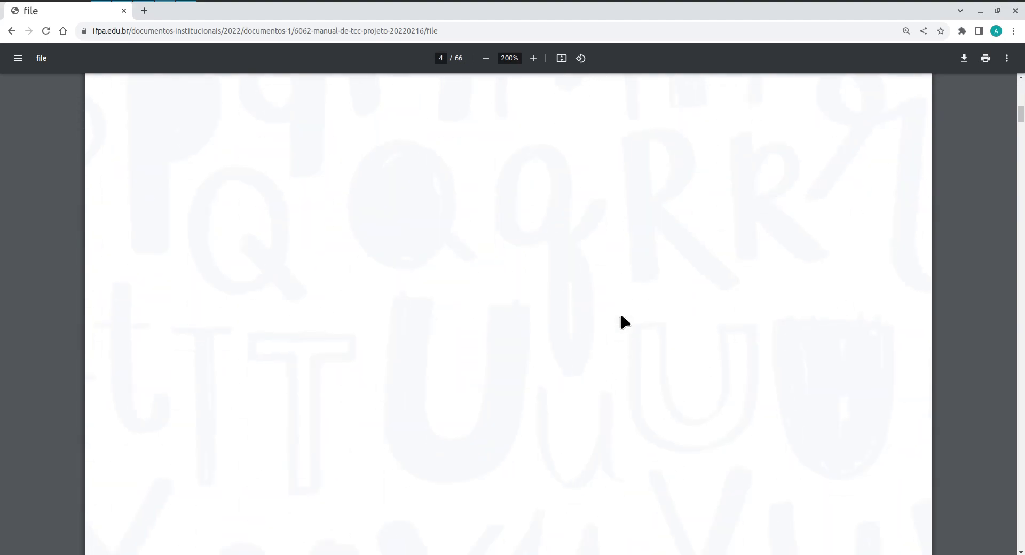
pyautogui.scroll(-20, 622, 324)
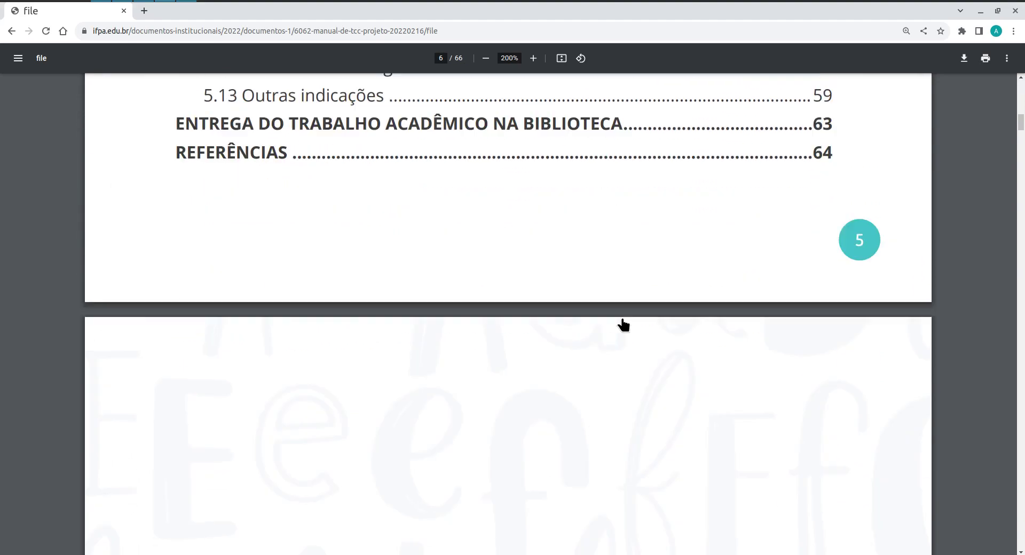
pyautogui.scroll(-20, 622, 324)
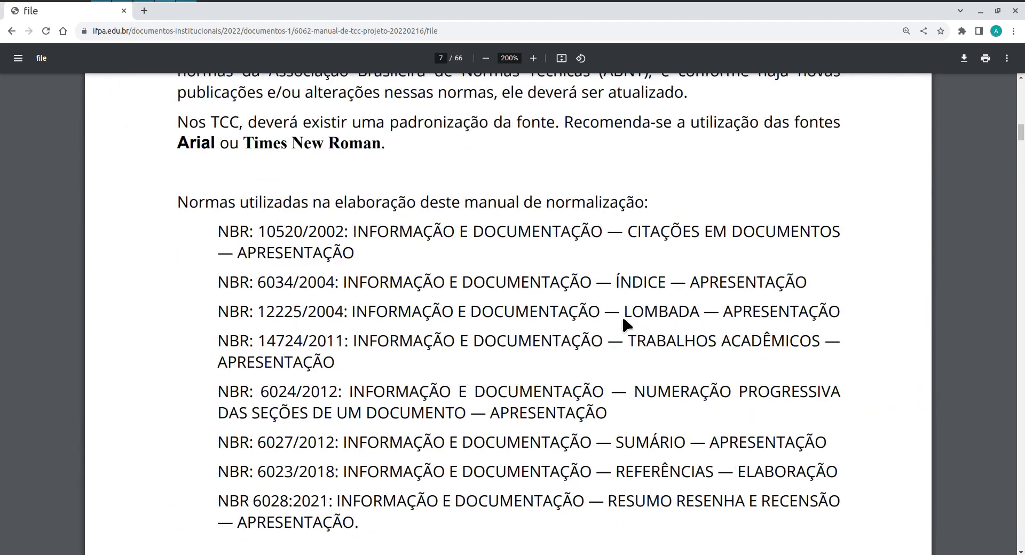
pyautogui.scroll(-20, 622, 318)
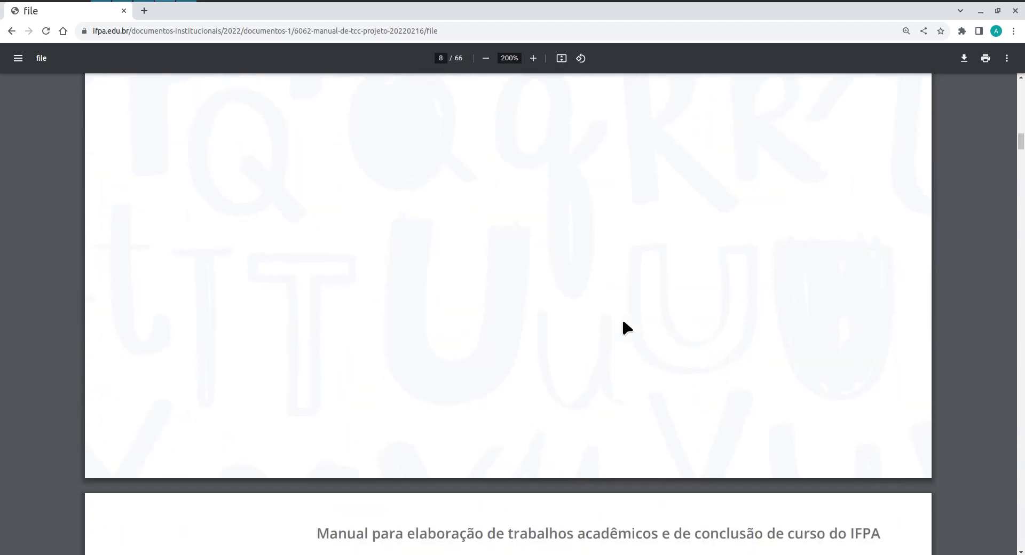
pyautogui.scroll(-20, 622, 322)
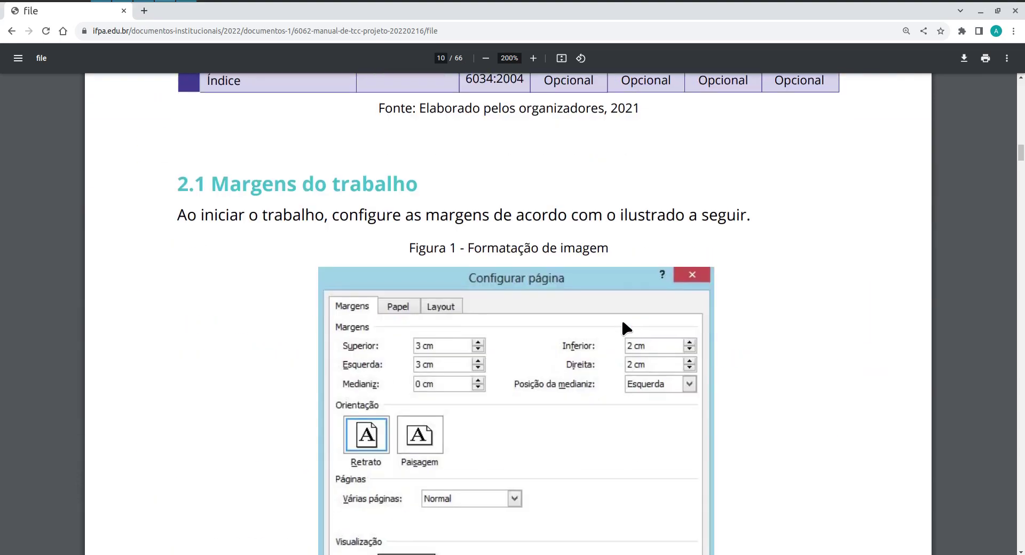
# Step: Examine the table of textual and post-textual elements and the page margin settings in section 2.1, highlighting the section heading
pyautogui.scroll(5, 620, 317)
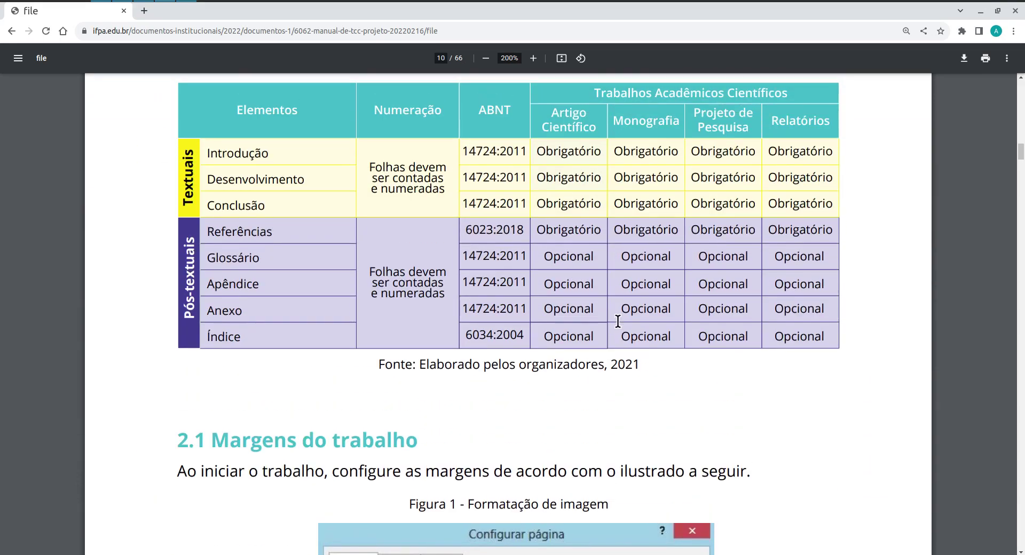
pyautogui.scroll(-6, 618, 321)
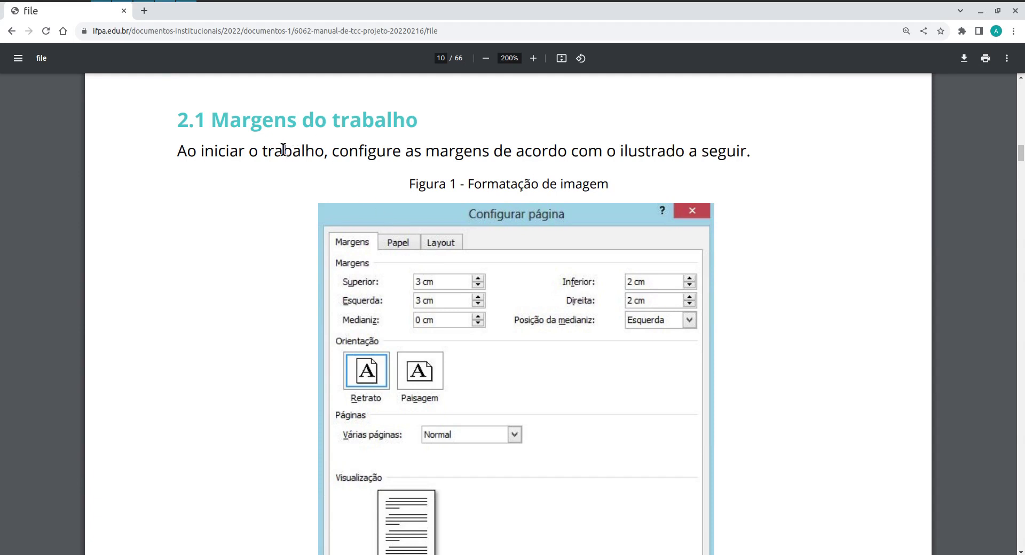
pyautogui.moveTo(283, 150); pyautogui.dragTo(374, 151)
pyautogui.moveTo(251, 120); pyautogui.dragTo(351, 119)
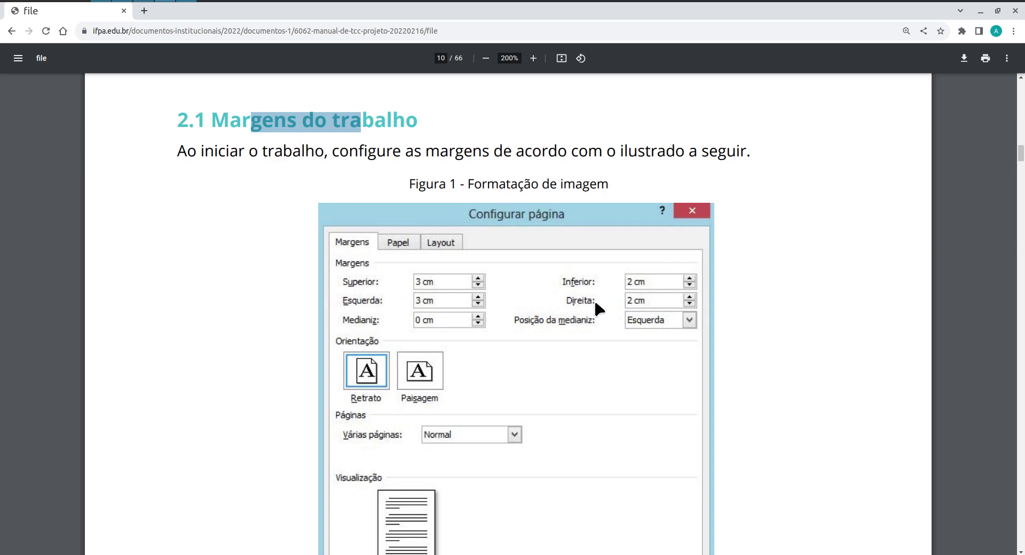
pyautogui.scroll(-1, 568, 328)
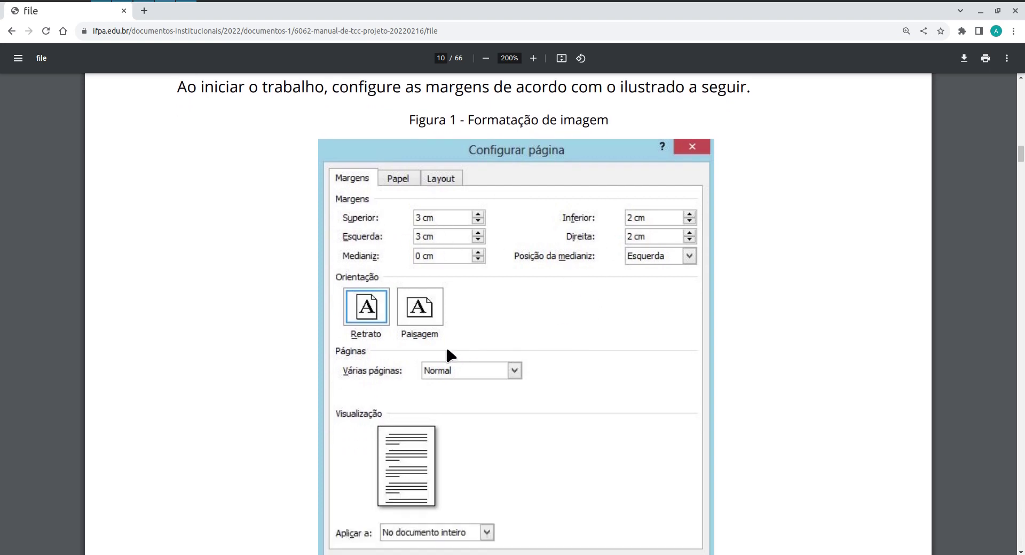
pyautogui.scroll(-3, 629, 413)
pyautogui.scroll(4, 636, 412)
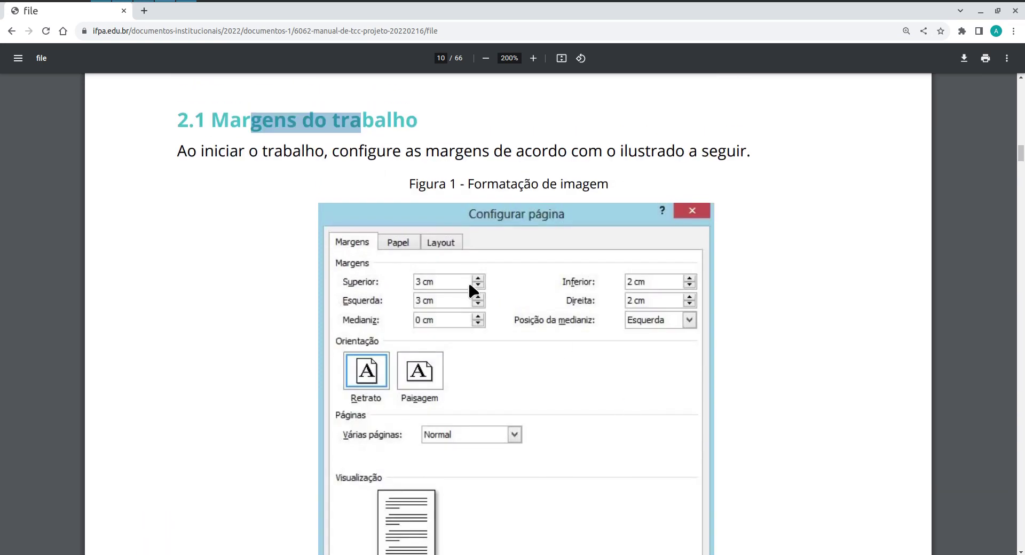
pyautogui.scroll(-4, 535, 411)
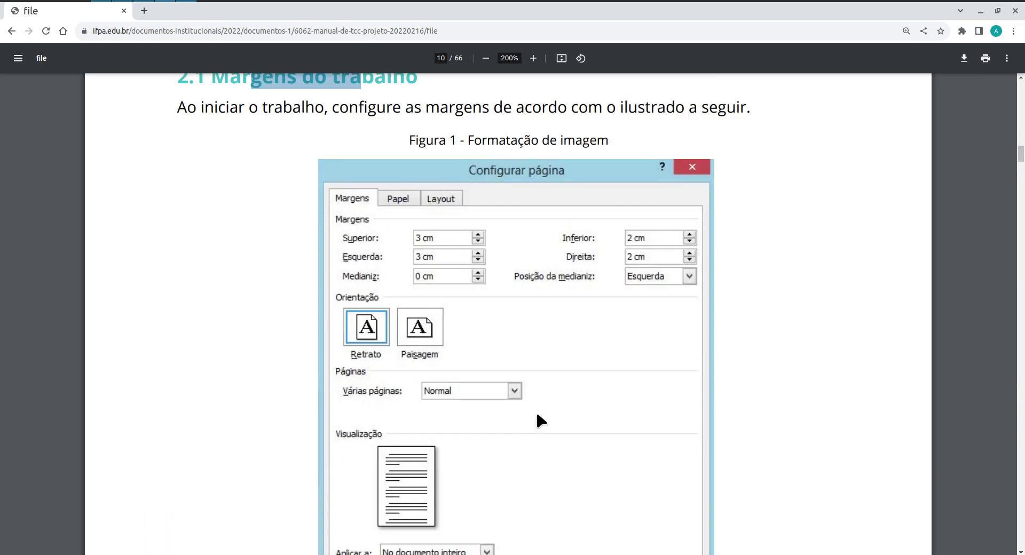
# Step: Go to section 3.1 "Elementos pré-textuais" of the manual and highlight its heading
pyautogui.scroll(-20, 533, 400)
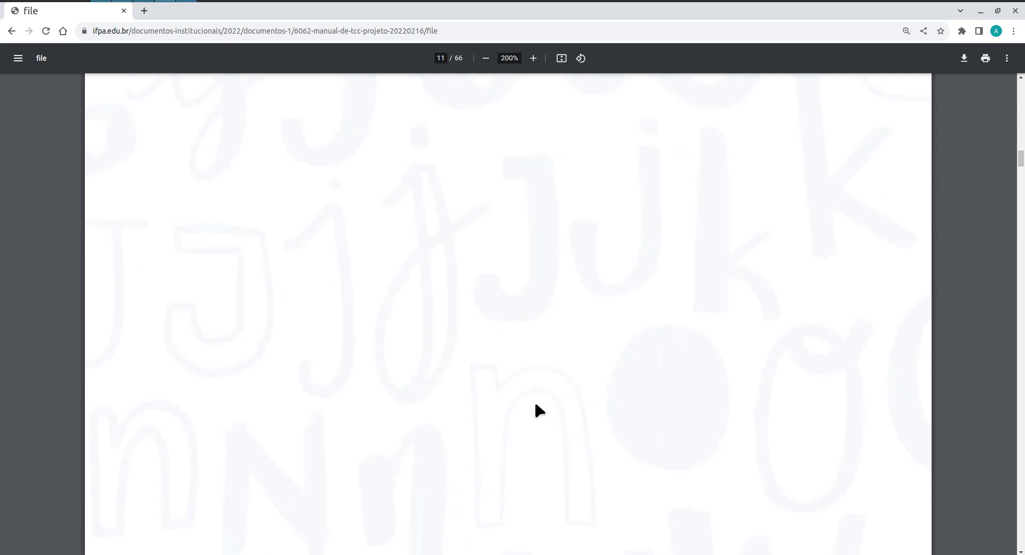
pyautogui.scroll(-15, 536, 405)
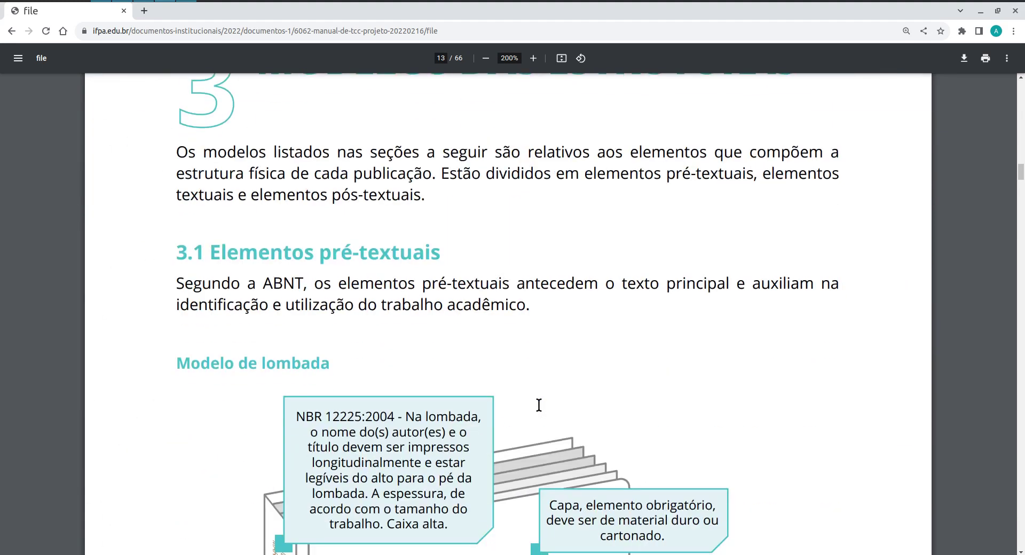
pyautogui.moveTo(271, 256); pyautogui.dragTo(422, 255)
pyautogui.scroll(-1, 497, 313)
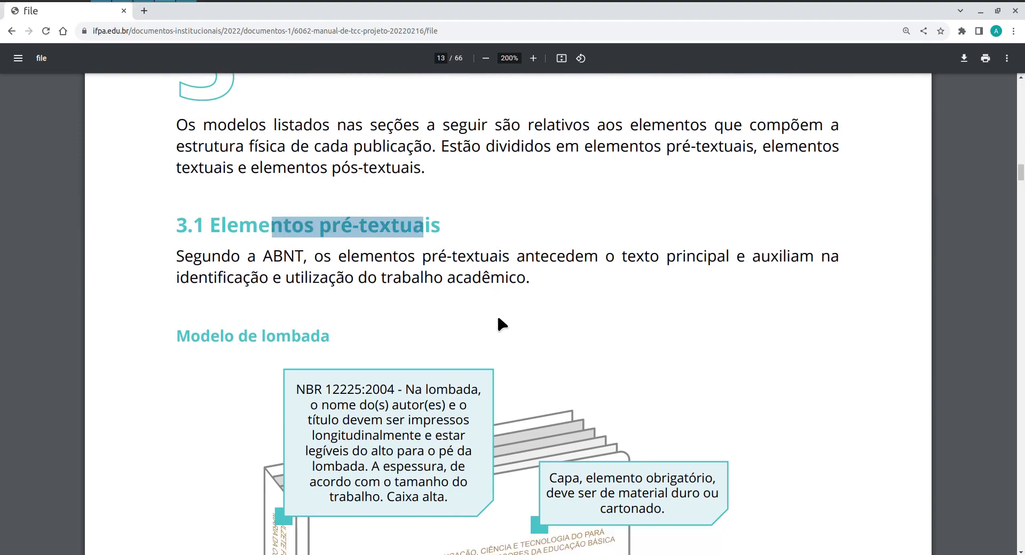
# Step: Examine the "Modelo de capa" page from the institution header down to the city and year, reading the formatting notes
pyautogui.scroll(-20, 502, 323)
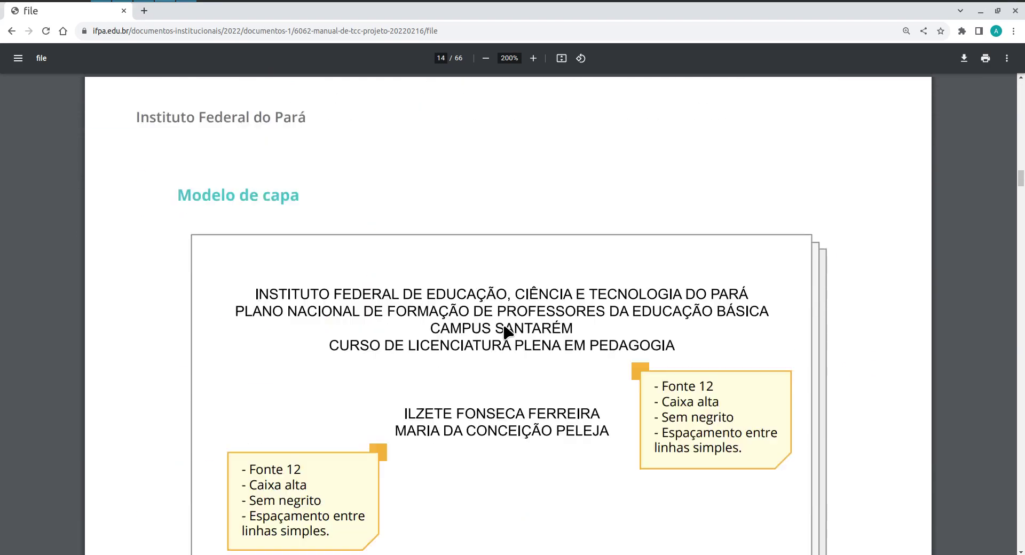
pyautogui.scroll(1, 503, 323)
pyautogui.moveTo(228, 203); pyautogui.dragTo(332, 203)
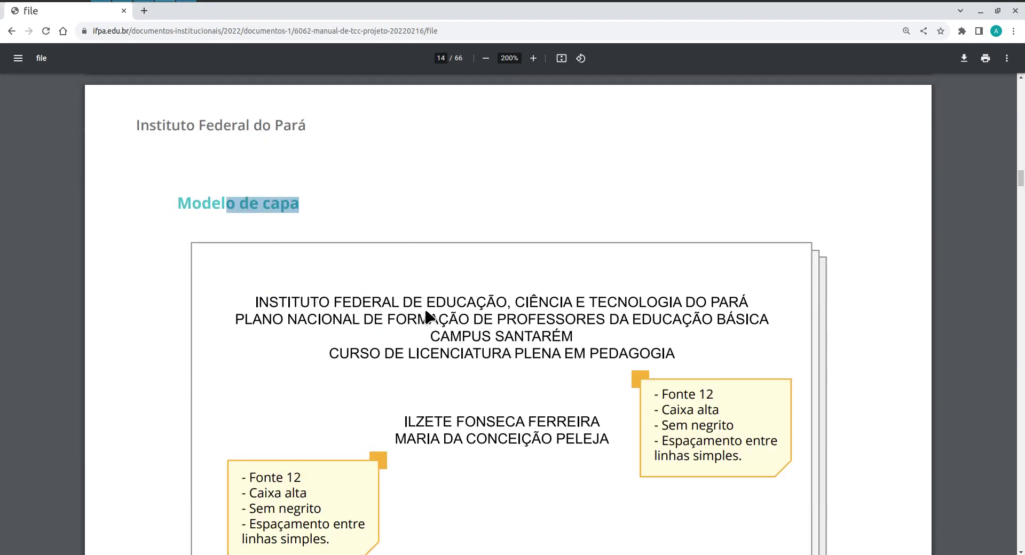
pyautogui.click(293, 305)
pyautogui.scroll(-2, 529, 350)
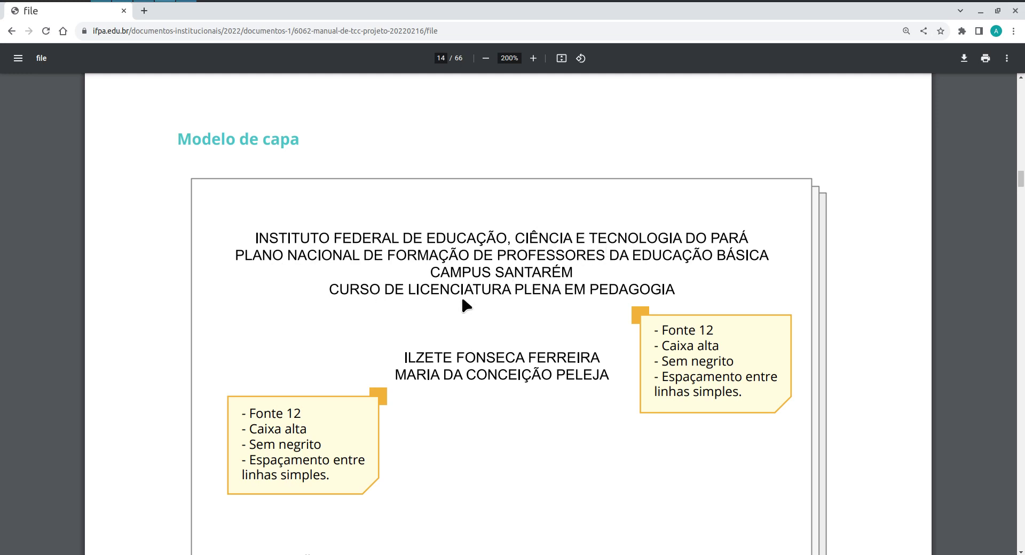
pyautogui.scroll(-3, 510, 293)
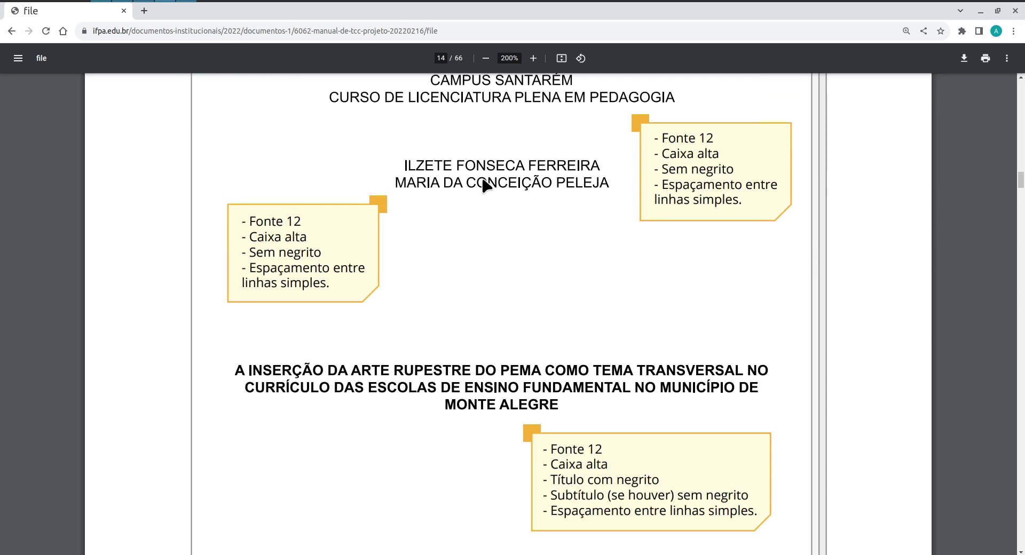
pyautogui.scroll(1, 486, 184)
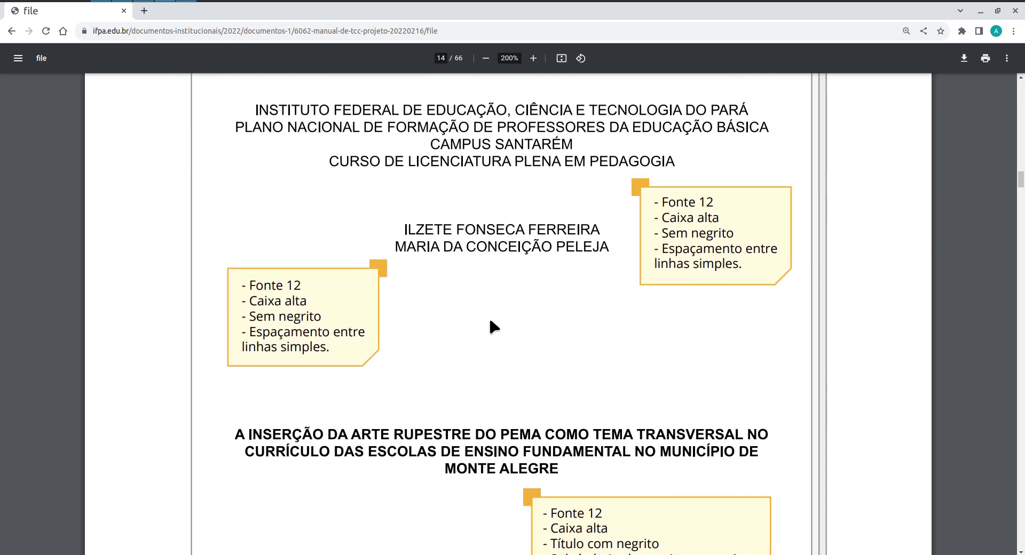
pyautogui.scroll(-3, 487, 357)
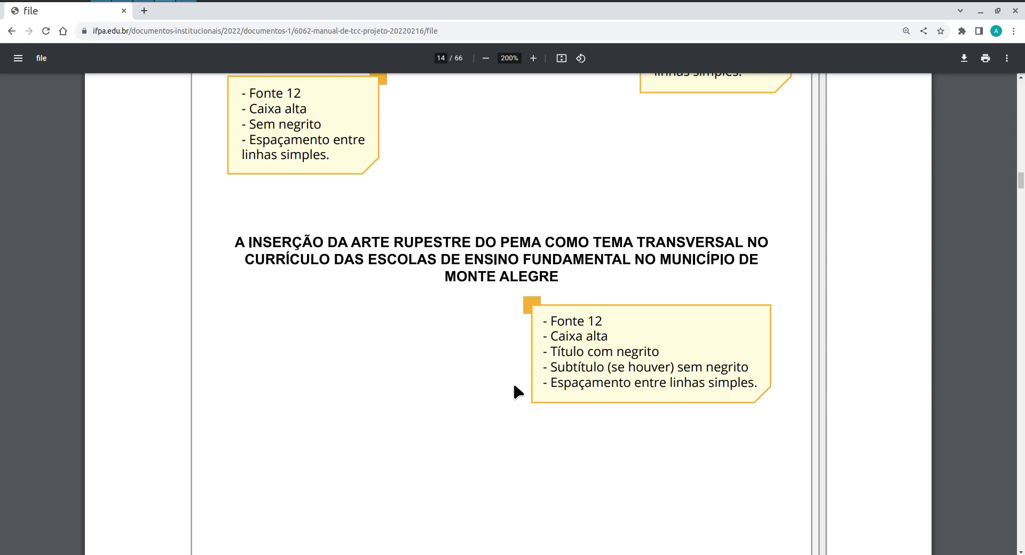
pyautogui.scroll(-4, 512, 391)
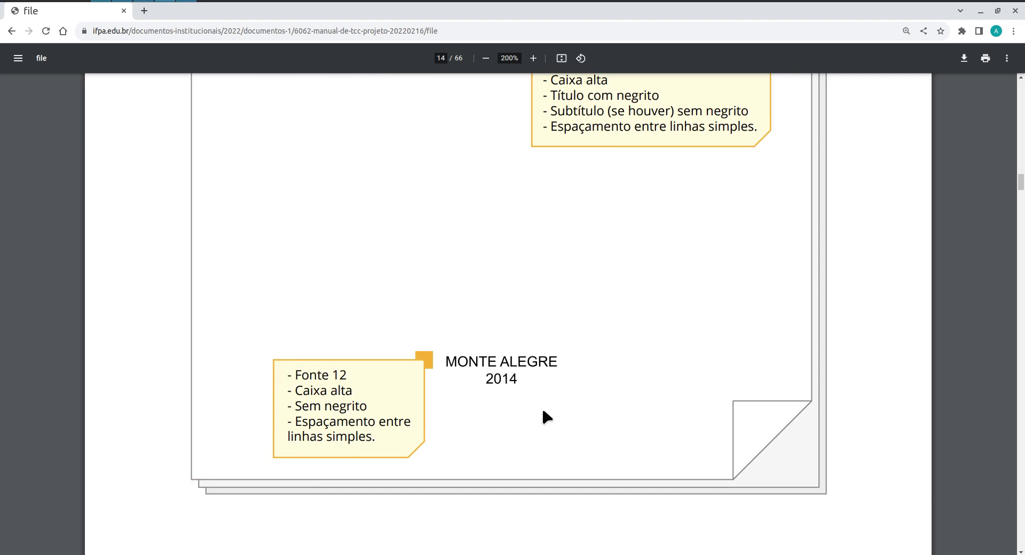
# Step: Examine the "Modelo de folha de rosto" page and the formatting notes for its authors, title, work description and city
pyautogui.scroll(-10, 543, 412)
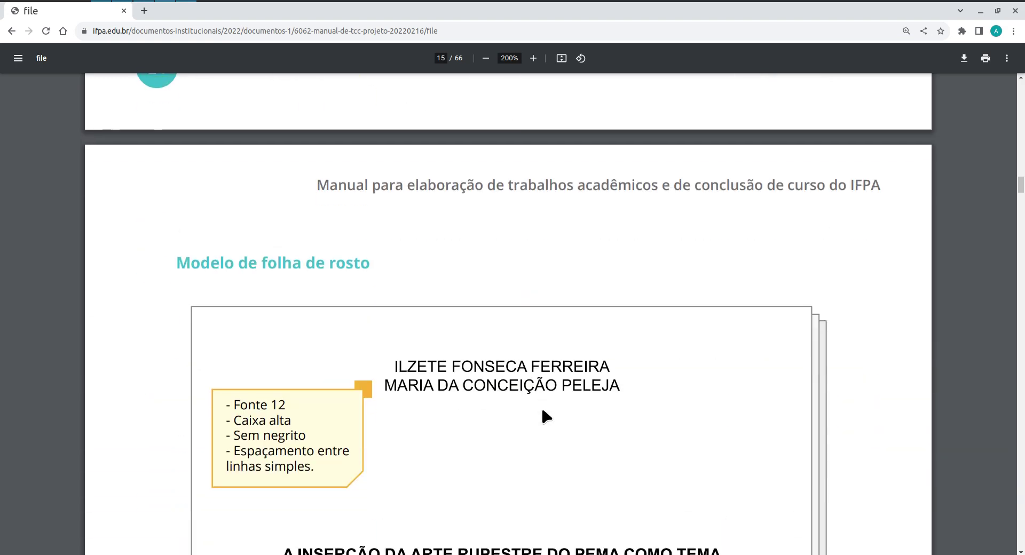
pyautogui.scroll(-10, 543, 416)
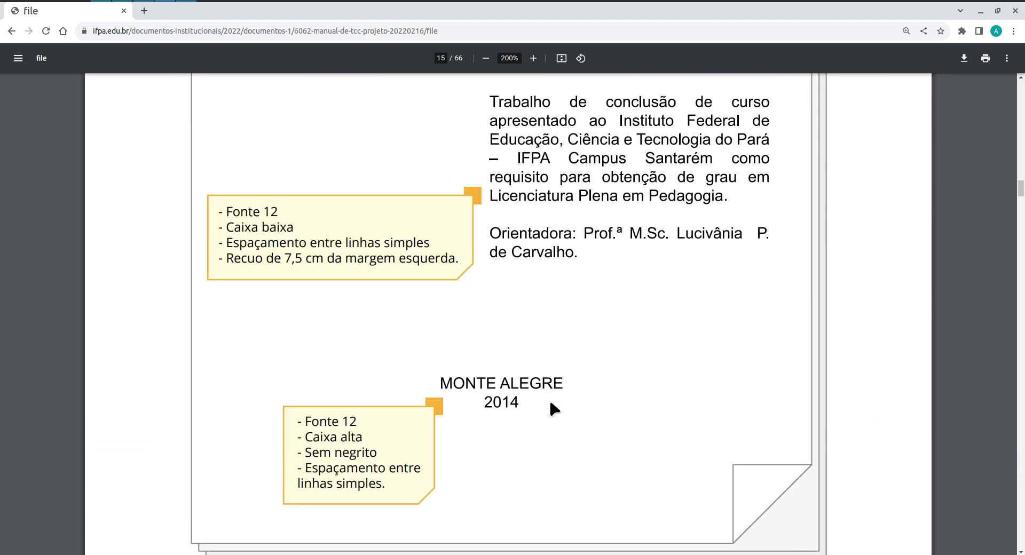
pyautogui.scroll(-5, 550, 403)
pyautogui.scroll(12, 549, 404)
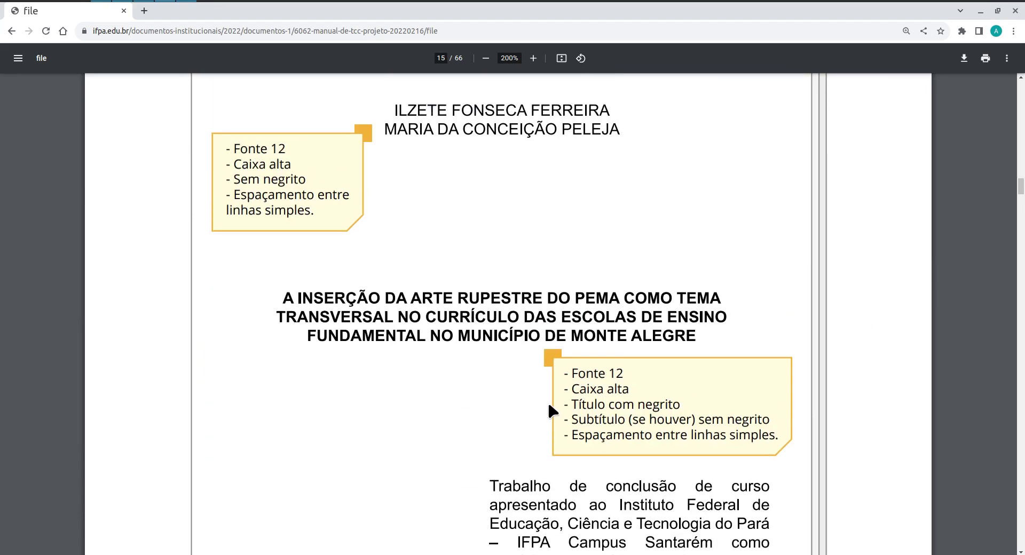
pyautogui.scroll(4, 549, 402)
pyautogui.scroll(-2, 549, 406)
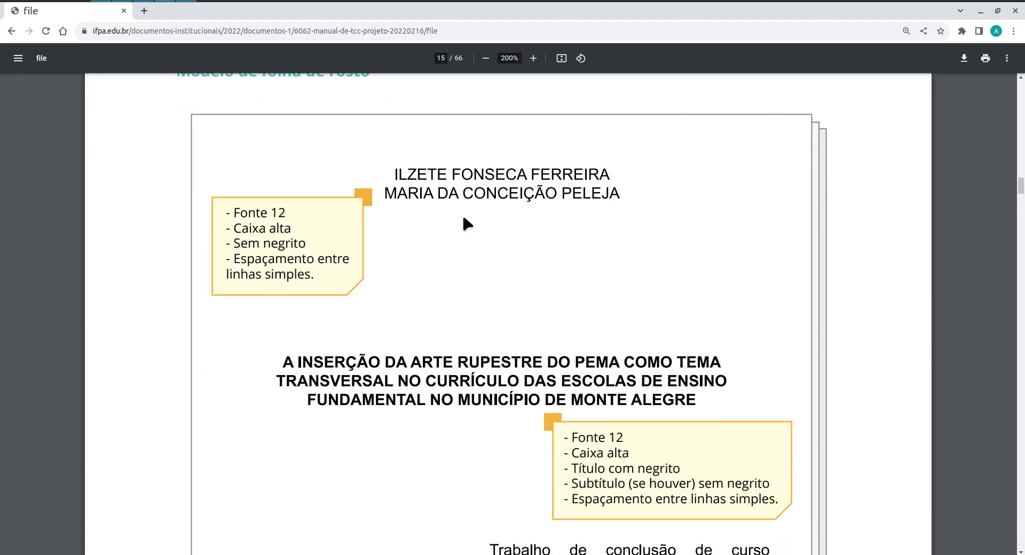
# Step: Read the title, work description and city notes of the title-page model, including the 7,5 cm indent
pyautogui.scroll(-3, 500, 273)
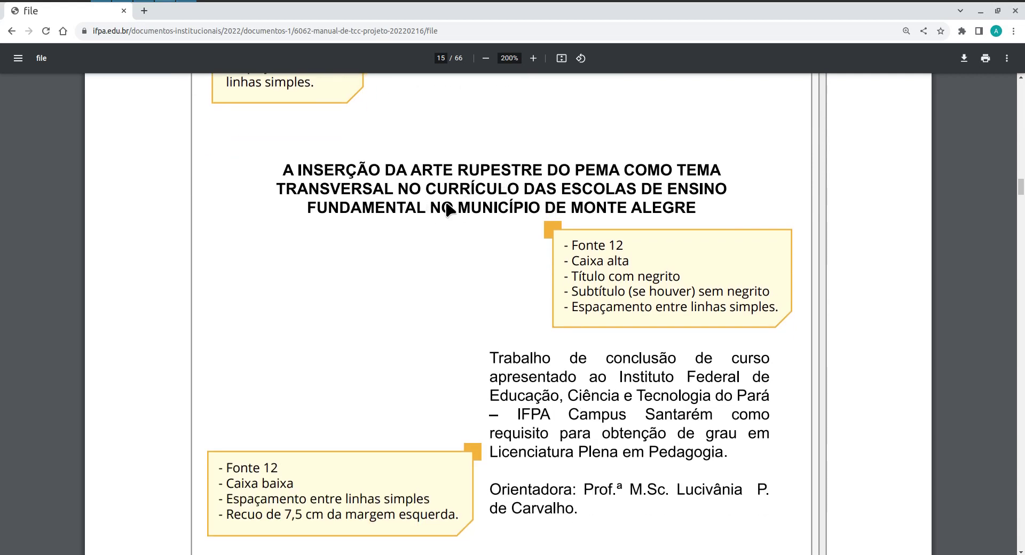
pyautogui.scroll(-1, 496, 267)
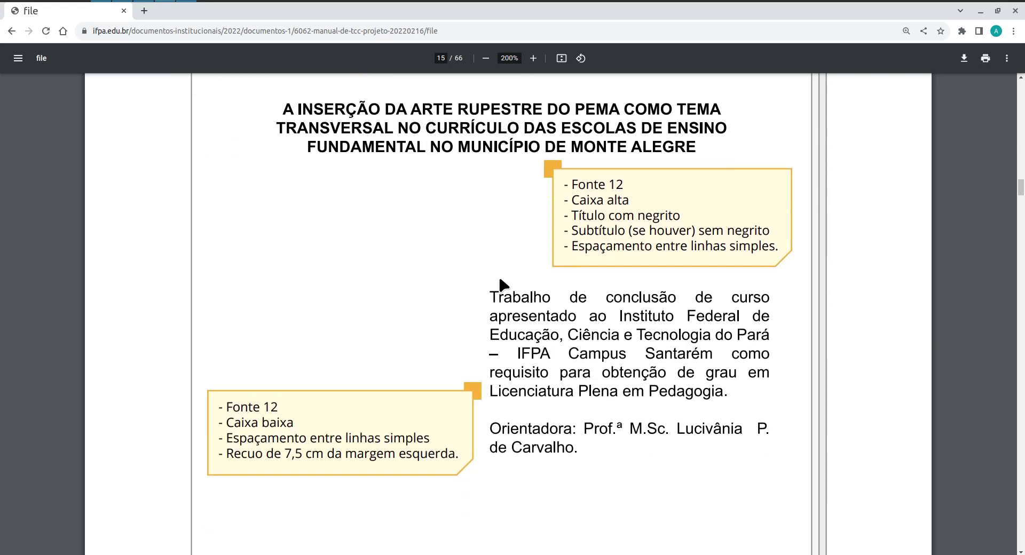
pyautogui.scroll(-1, 501, 281)
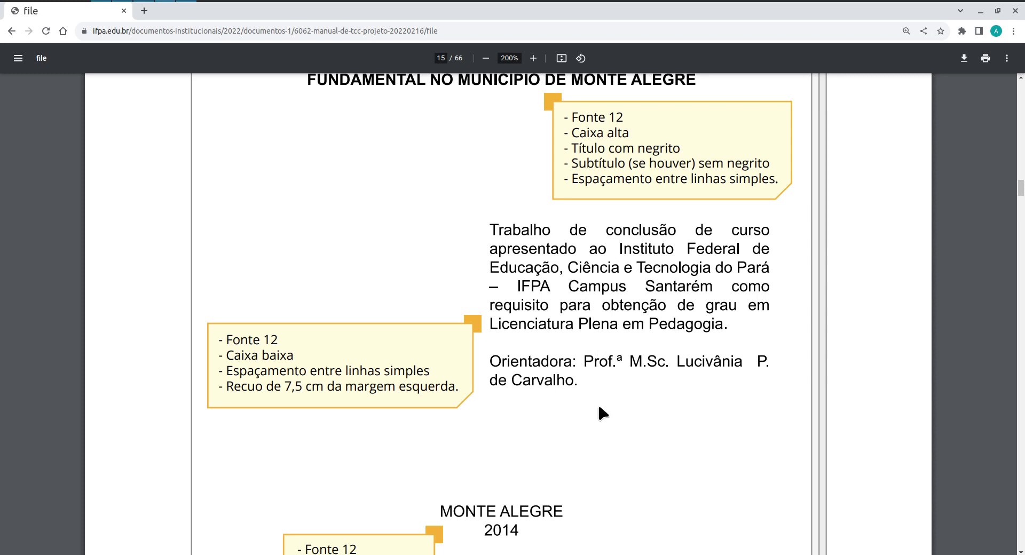
pyautogui.scroll(-4, 599, 406)
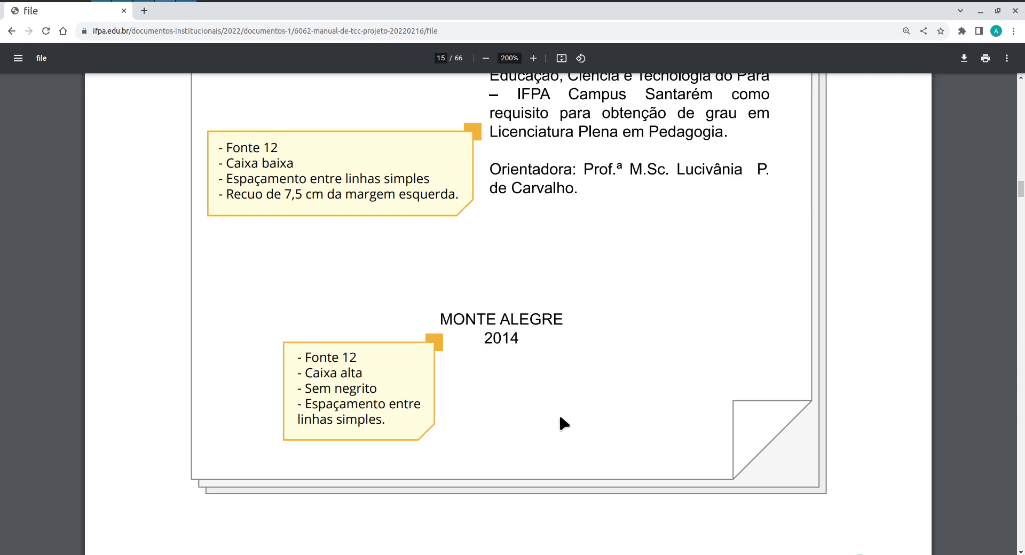
# Step: Look through the manual's models from the catalog card through approval sheets, dedication, acknowledgements and epigraph to the abstract
pyautogui.scroll(-15, 561, 417)
pyautogui.scroll(-15, 564, 417)
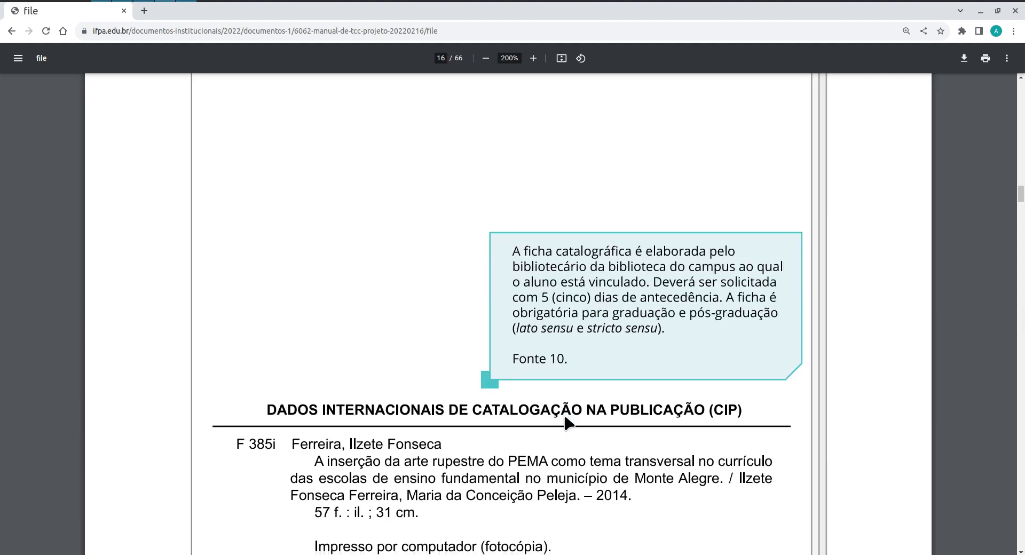
pyautogui.scroll(-5, 565, 419)
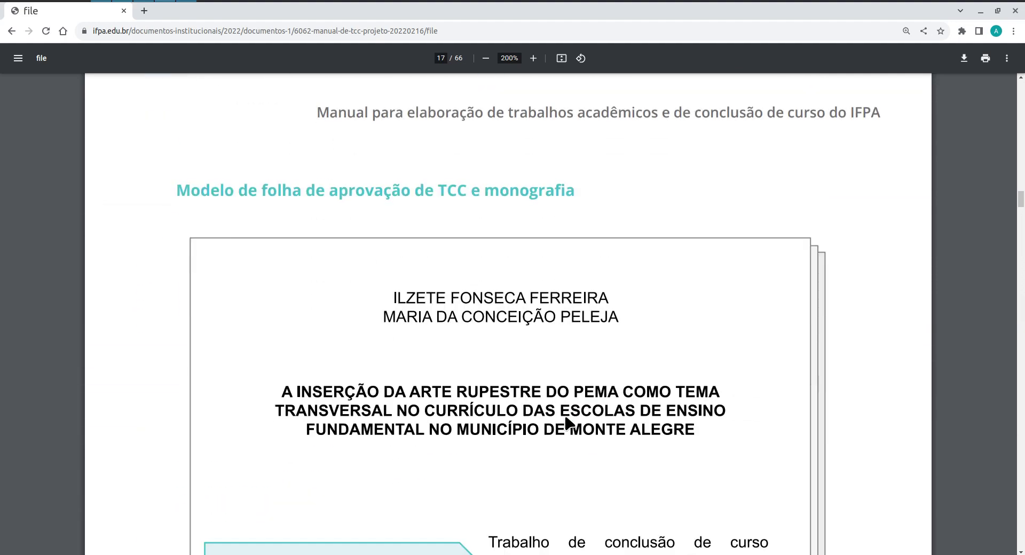
pyautogui.scroll(-20, 567, 422)
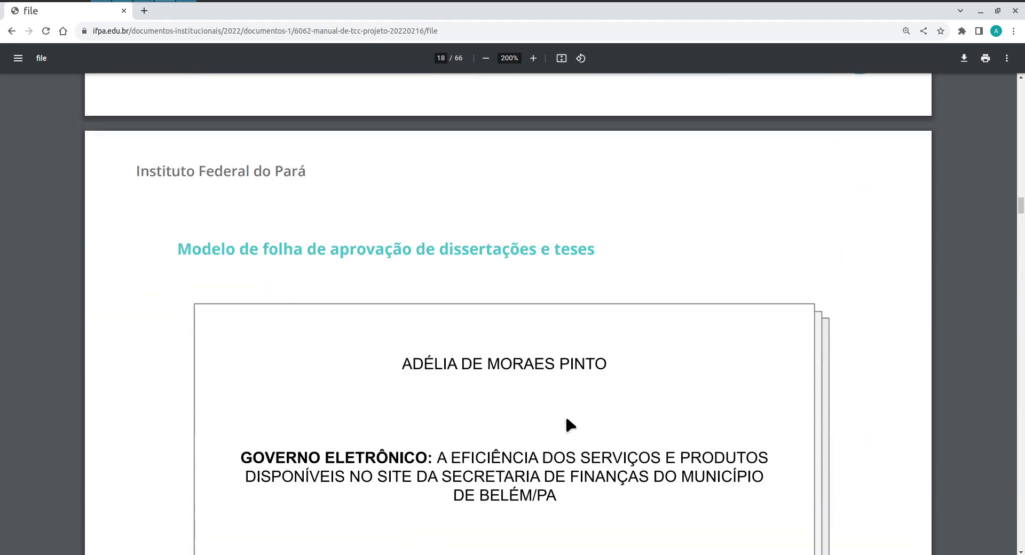
pyautogui.scroll(-20, 567, 422)
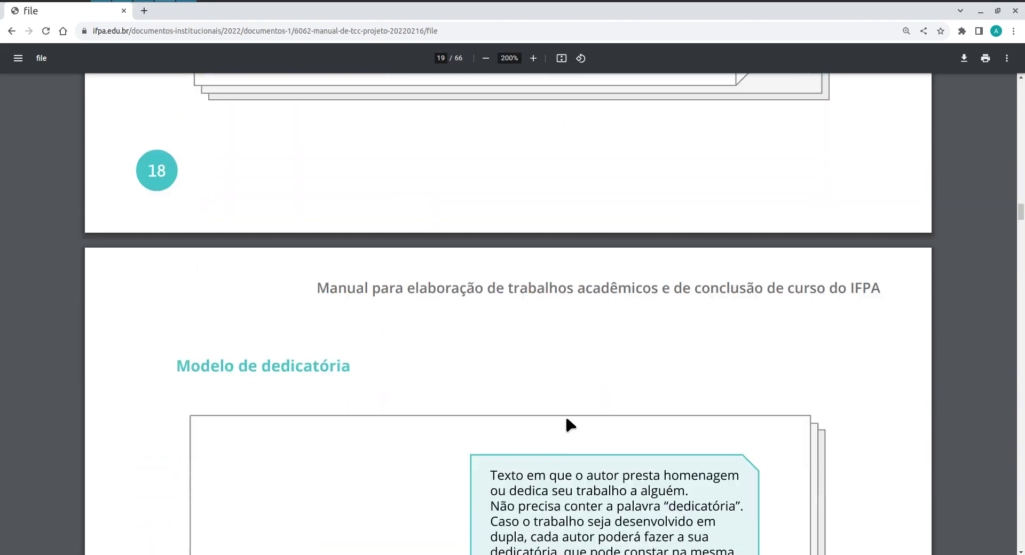
pyautogui.scroll(-20, 567, 422)
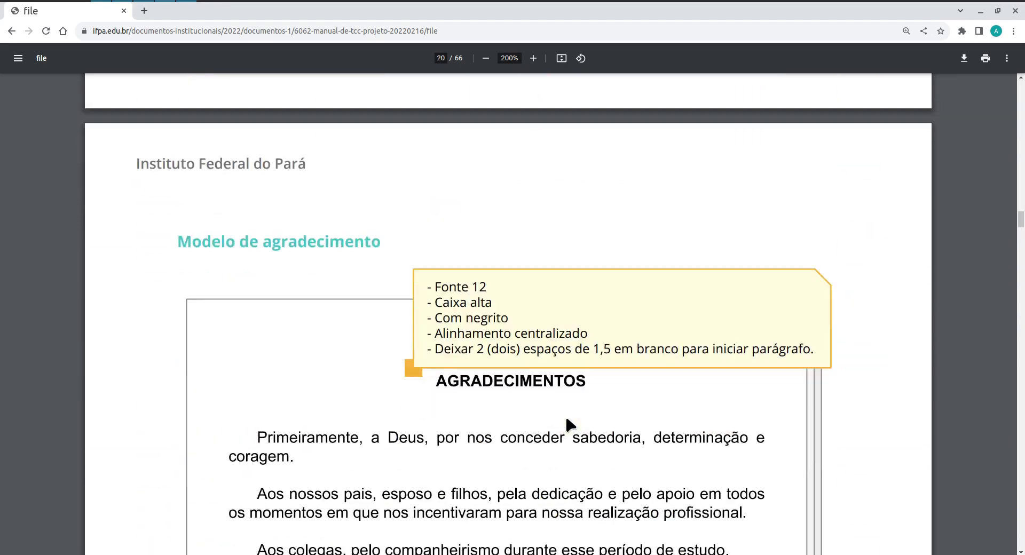
pyautogui.scroll(-20, 570, 425)
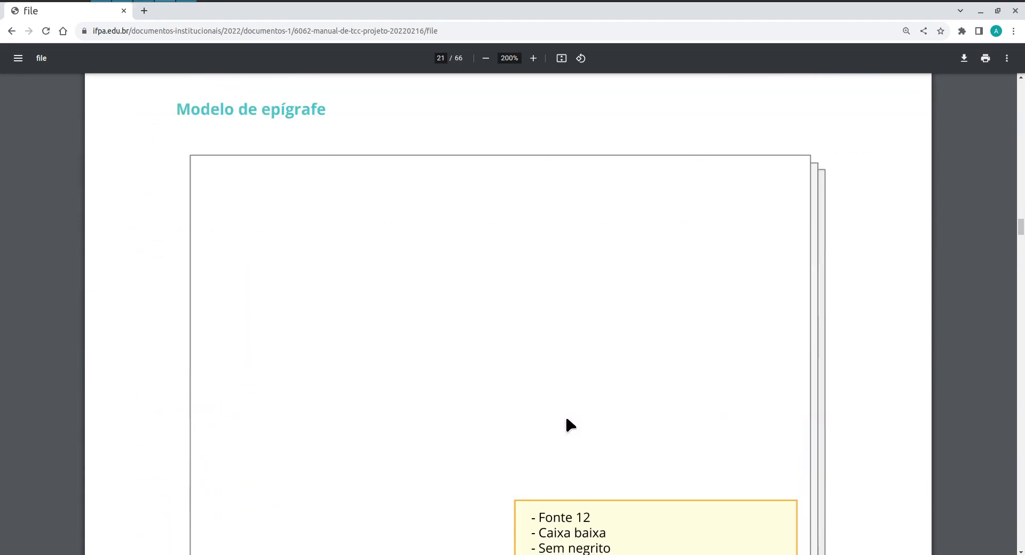
pyautogui.scroll(-20, 570, 424)
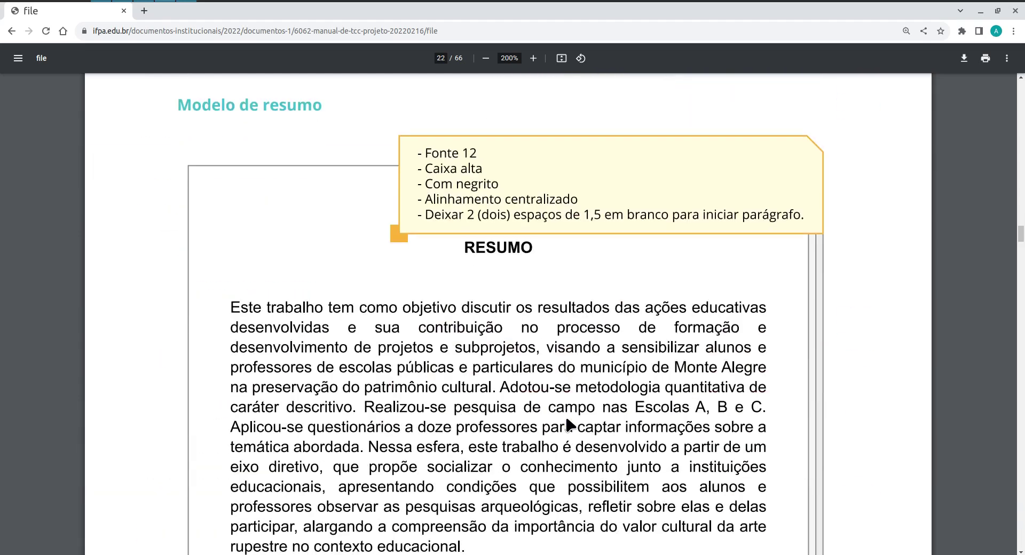
pyautogui.scroll(-20, 570, 424)
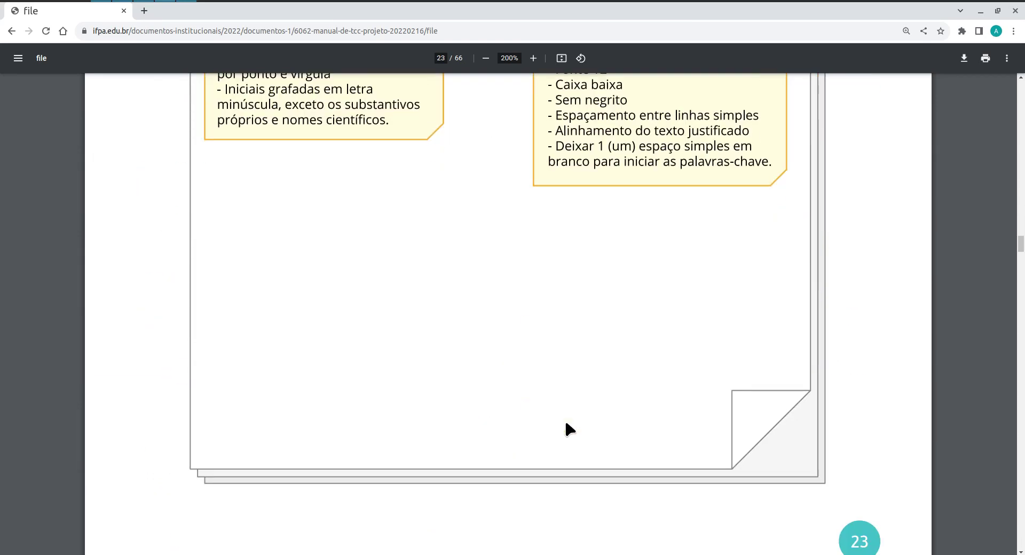
# Step: Examine the models for the lists of charts, illustrations, acronyms and symbols, the "Sumário", and the "Modelo de introdução" in section 3.2
pyautogui.scroll(-15, 566, 423)
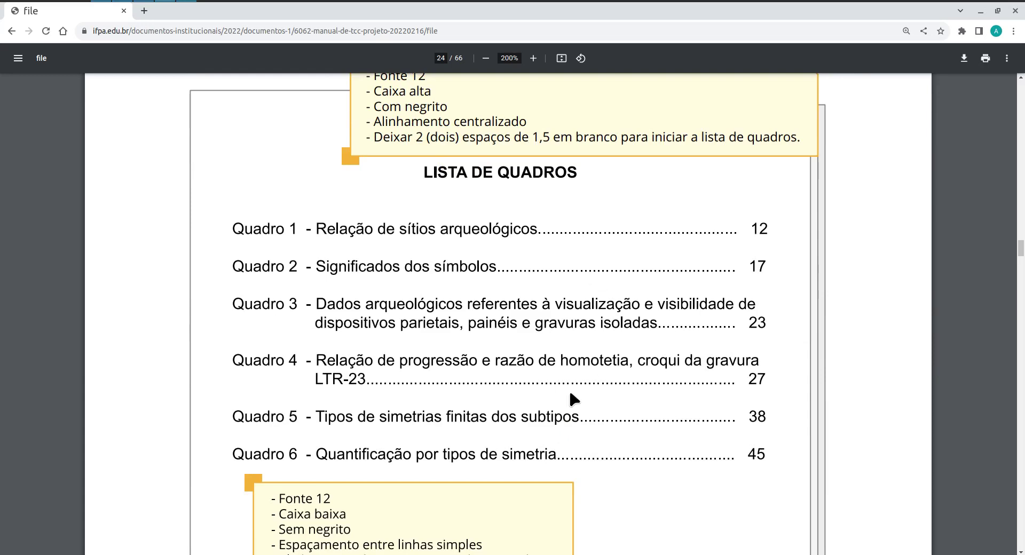
pyautogui.scroll(-12, 580, 412)
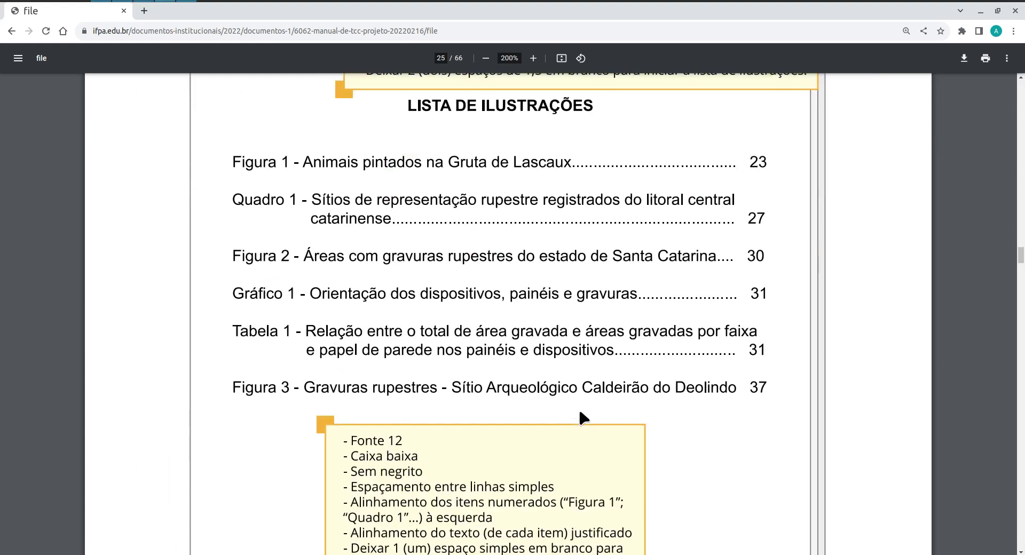
pyautogui.scroll(-14, 580, 412)
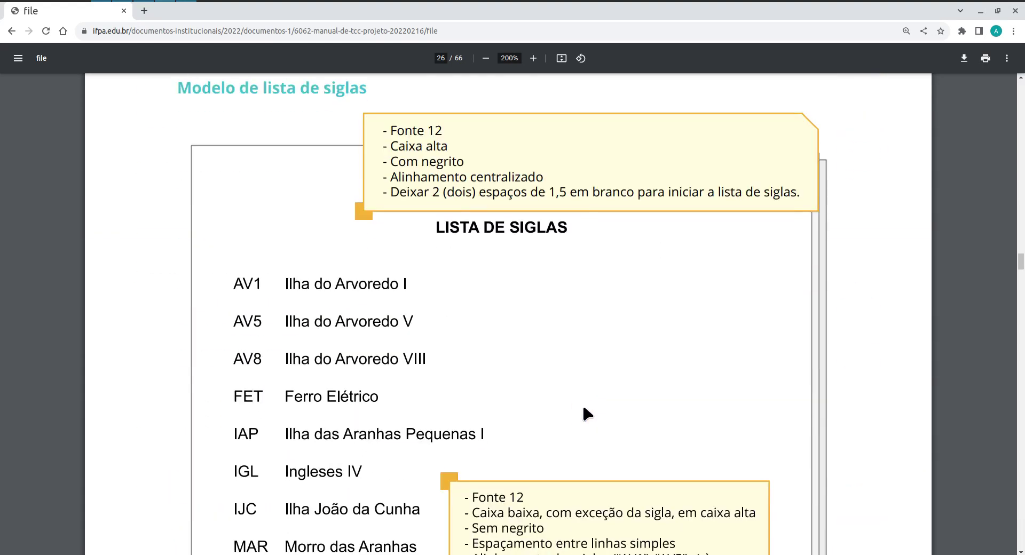
pyautogui.scroll(-15, 587, 414)
pyautogui.scroll(-15, 585, 409)
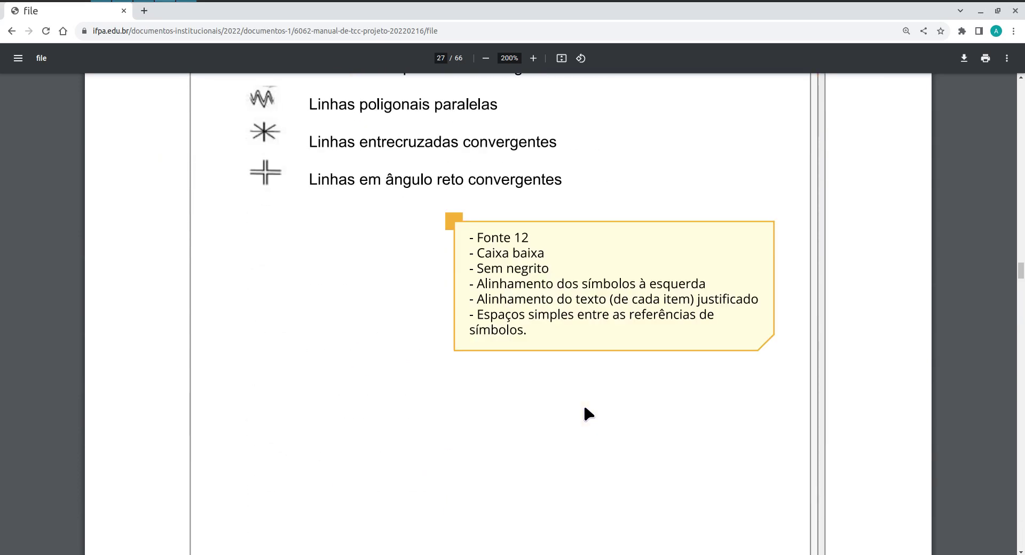
pyautogui.scroll(-15, 585, 411)
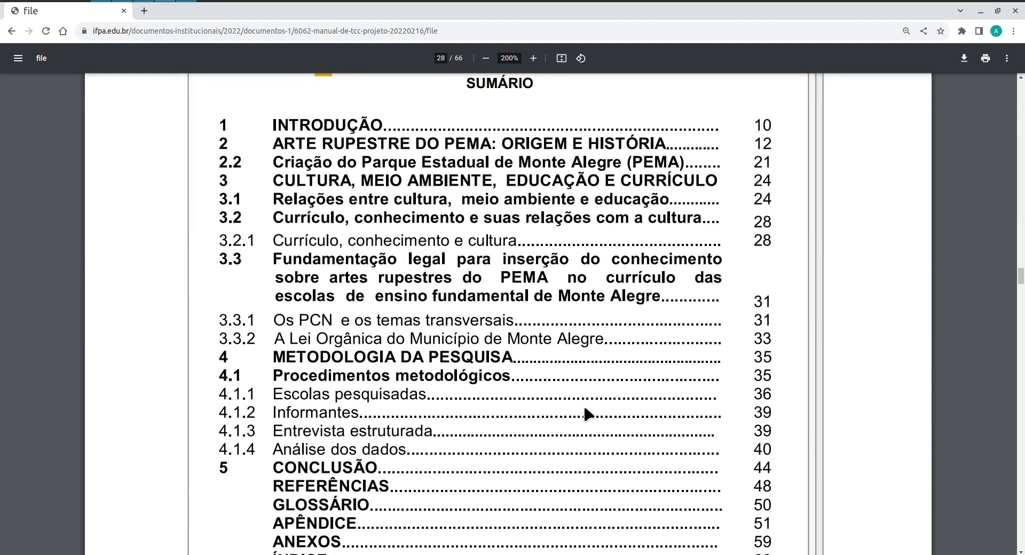
pyautogui.scroll(-5, 584, 406)
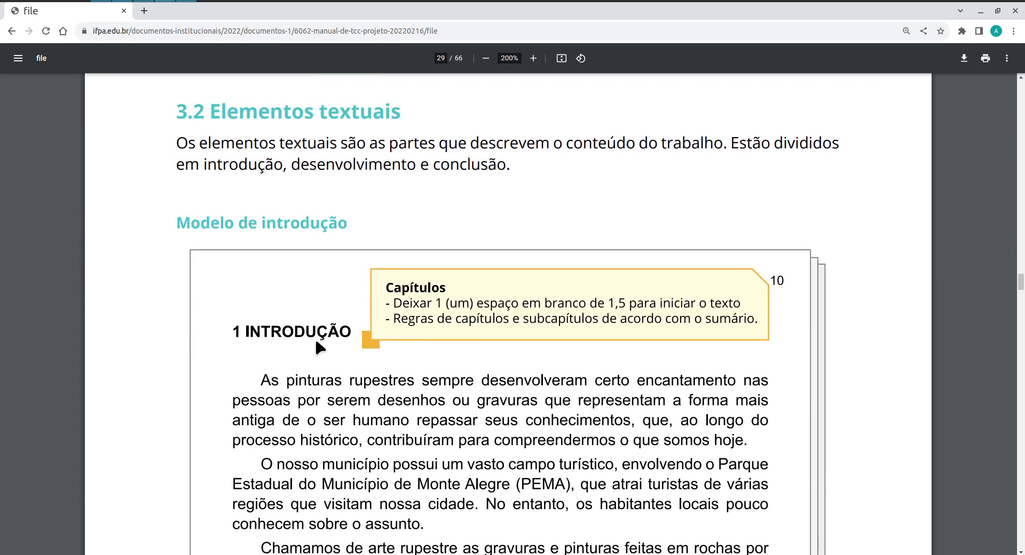
pyautogui.scroll(-1, 358, 357)
# Step: Switch to the plain text file and copy all of "Capítulo 1", from its heading through the "Melhoria na Saúde e Bem-Estar" paragraph
pyautogui.hotkey('alt', 'Tab')
pyautogui.hotkey('alt', 'Tab')
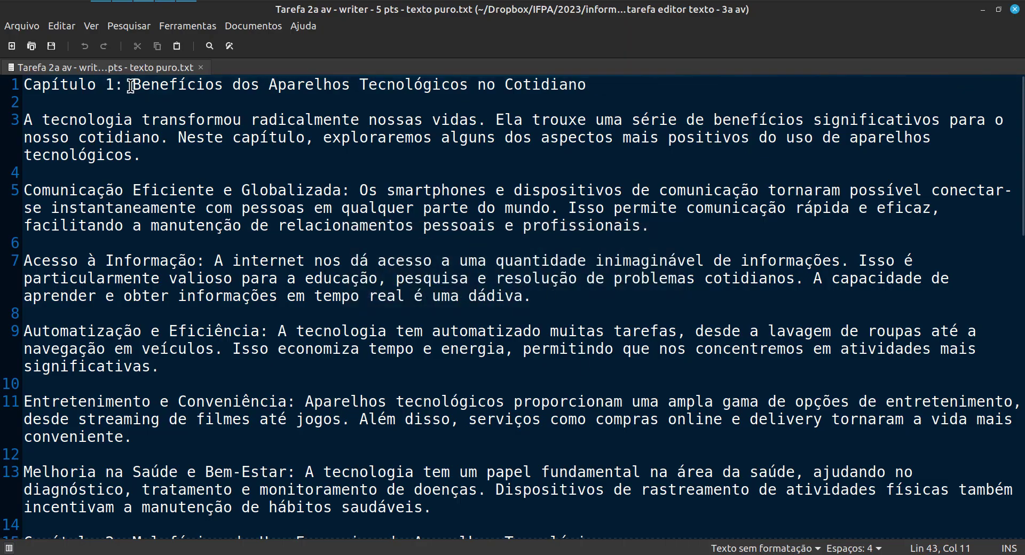
pyautogui.moveTo(599, 82); pyautogui.dragTo(2, 90)
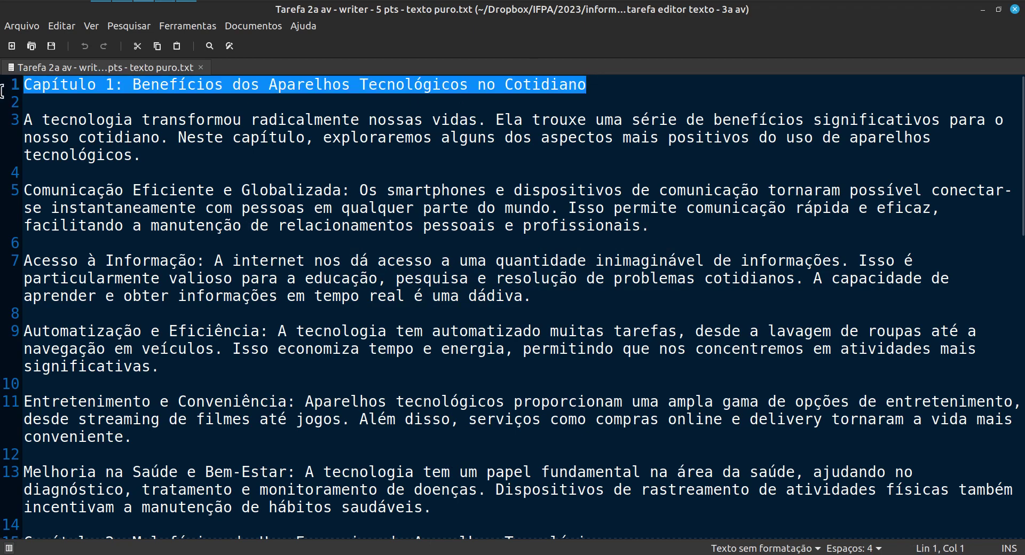
pyautogui.click(185, 85)
pyautogui.scroll(-1, 451, 473)
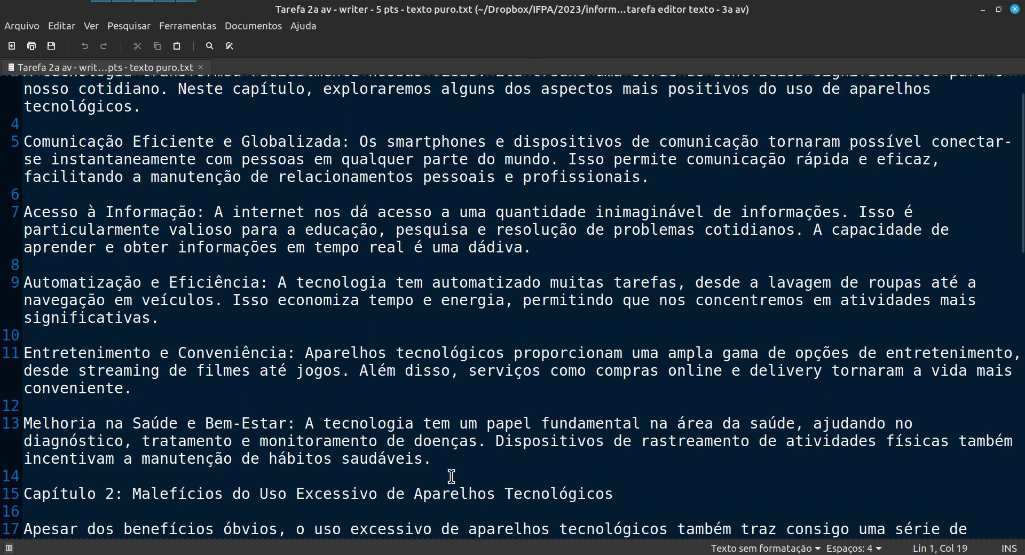
pyautogui.moveTo(474, 468); pyautogui.dragTo(16, 83)
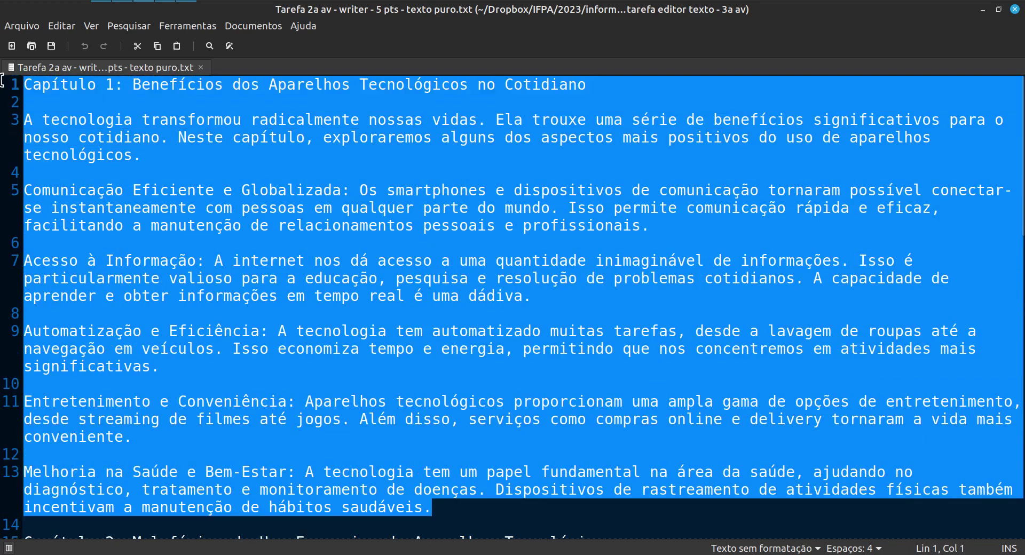
# Step: Switch to the blank Document1 in WPS Writer and write "CAPA" on the first page at font size 28
pyautogui.hotkey('alt', 'Tab')
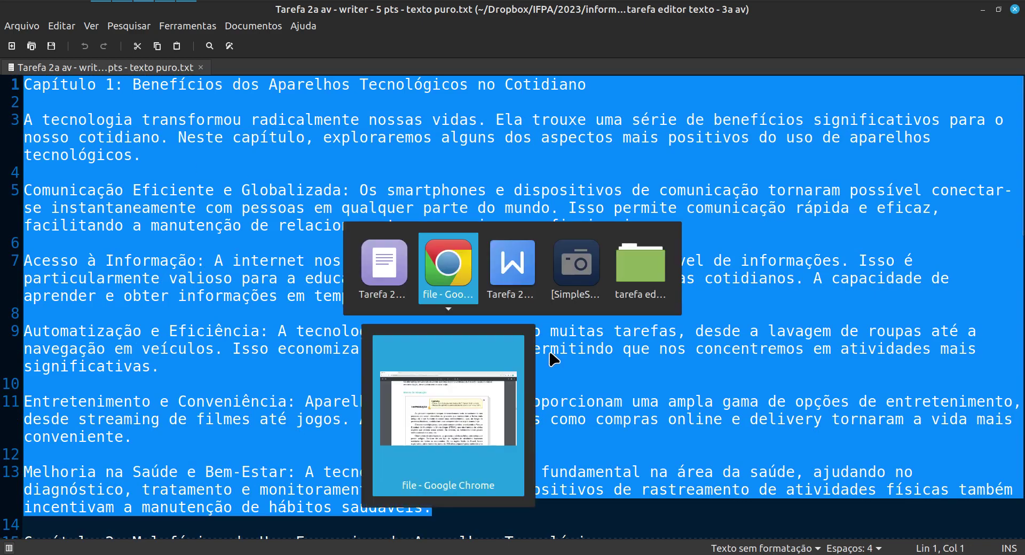
pyautogui.hotkey('alt', 'Tab')
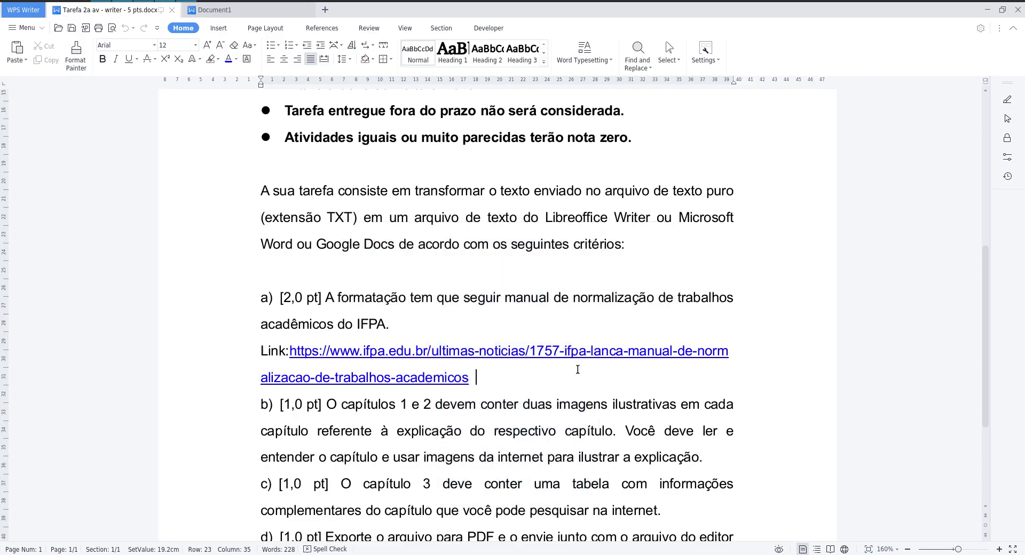
pyautogui.click(250, 12)
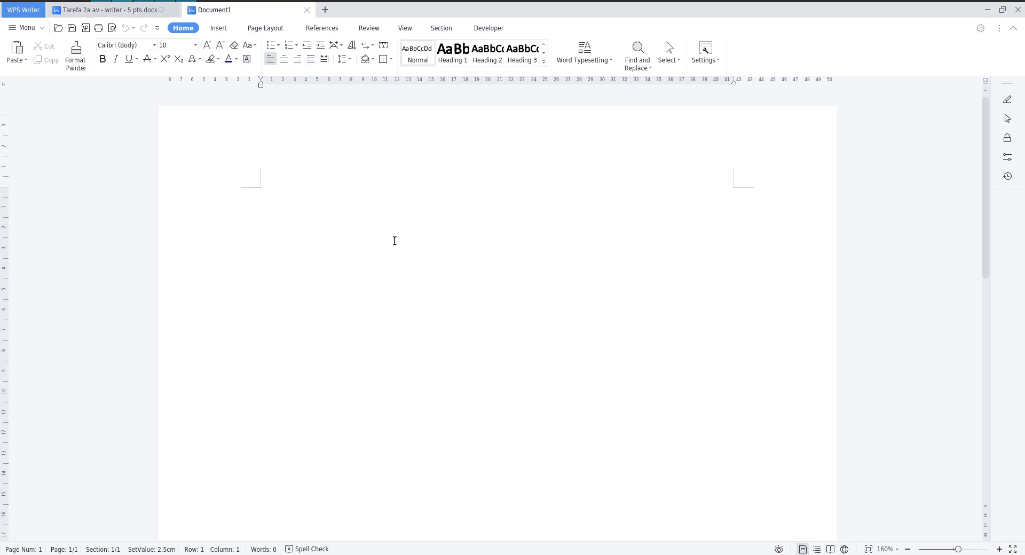
pyautogui.write('CAPA')
pyautogui.hotkey('ctrl', 'a')
pyautogui.click(208, 46)
pyautogui.click(208, 46)
pyautogui.click(207, 46)
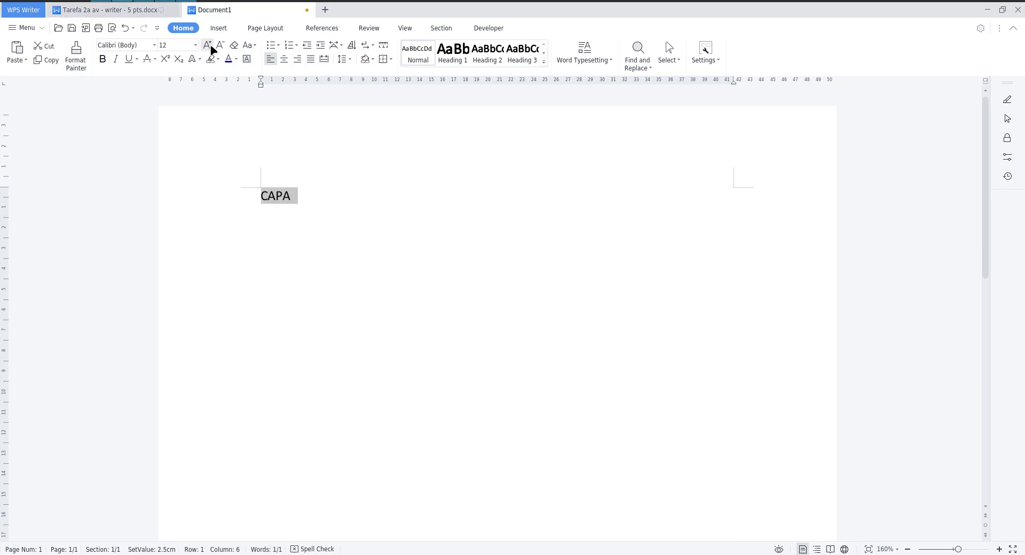
pyautogui.click(208, 46)
pyautogui.click(208, 46)
pyautogui.click(208, 46)
pyautogui.click(207, 46)
pyautogui.click(207, 46)
pyautogui.click(208, 46)
pyautogui.click(208, 46)
pyautogui.click(207, 45)
pyautogui.click(437, 265)
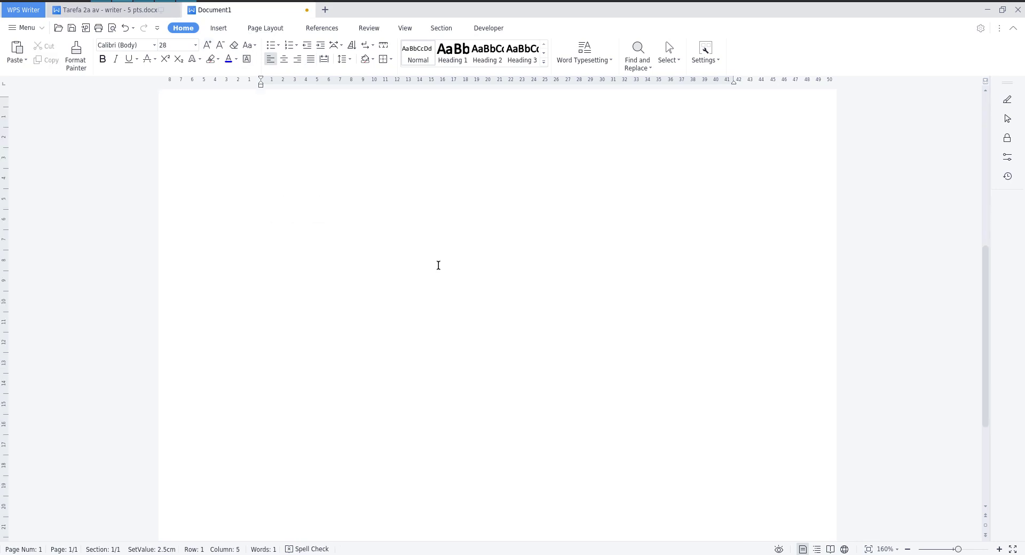
# Step: Add a second page with the text "FOLHA DE ROSTO" and insert a page break after it to start a third page
pyautogui.hotkey('ctrl', 'Return')
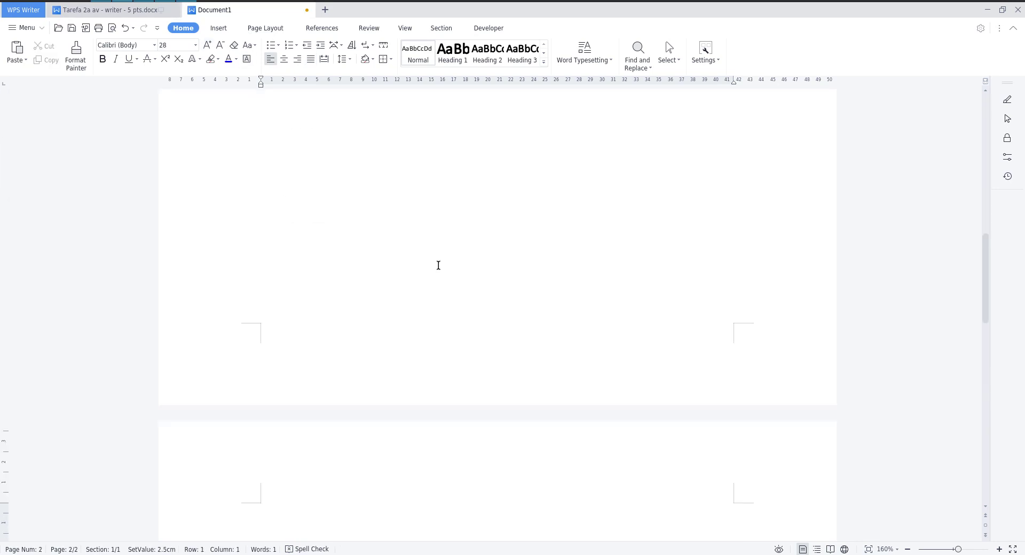
pyautogui.write('FOLHA DE ')
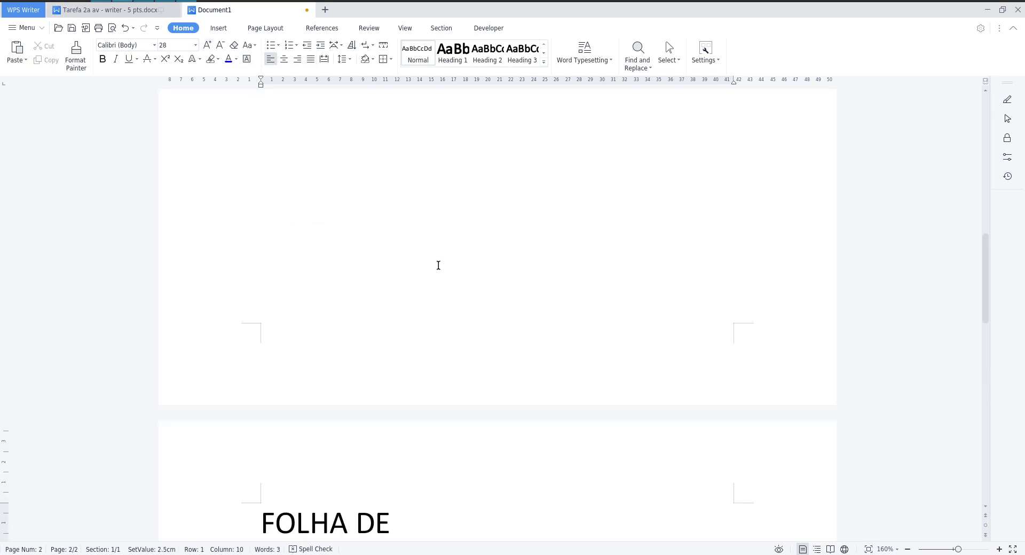
pyautogui.write('ROSTA')
pyautogui.press('BackSpace')
pyautogui.write('O')
pyautogui.hotkey('ctrl', 'Return')
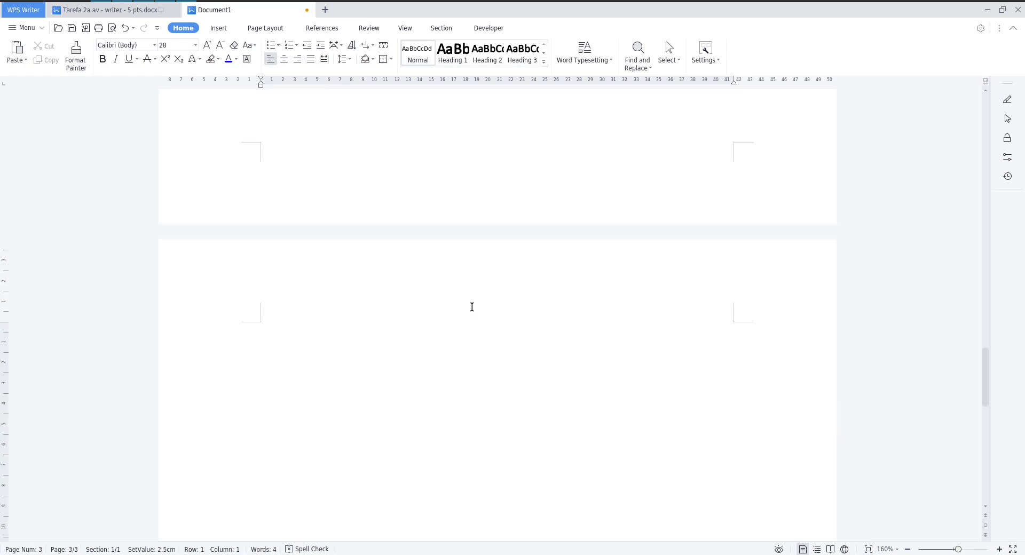
# Step: Paste the copied "Capítulo 1" text onto the third page and go back to its heading
pyautogui.hotkey('ctrl', 'v')
pyautogui.scroll(5, 439, 305)
pyautogui.scroll(20, 440, 305)
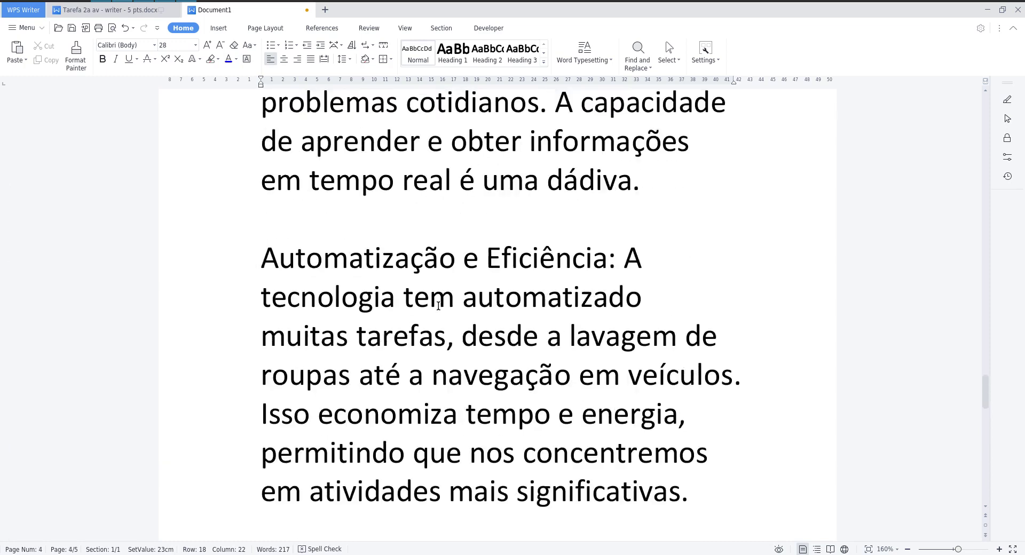
pyautogui.scroll(-3, 423, 310)
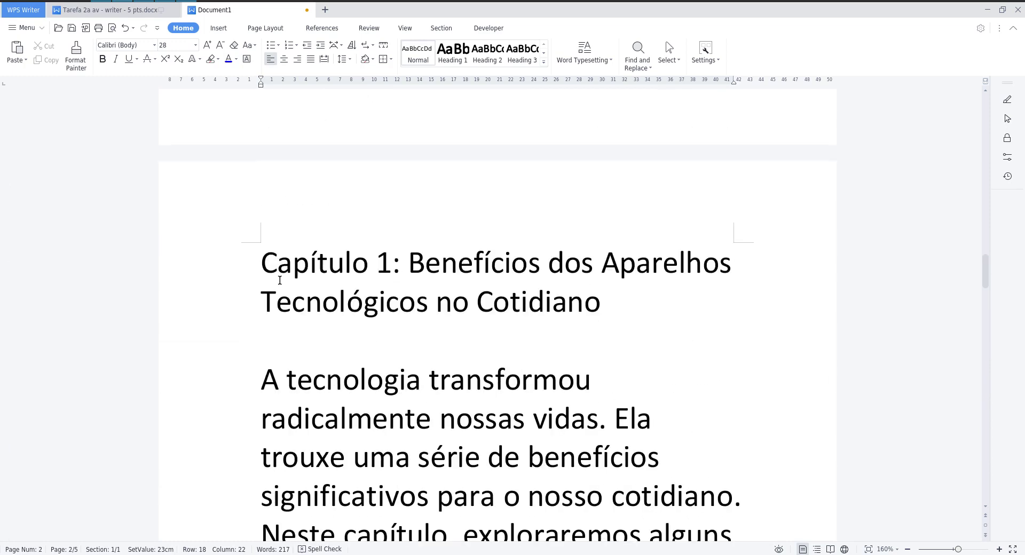
# Step: Set the entire pasted "Capítulo 1" text to font size 20 and justify it
pyautogui.keyDown('shift'); pyautogui.click(266, 256); pyautogui.keyUp('shift')
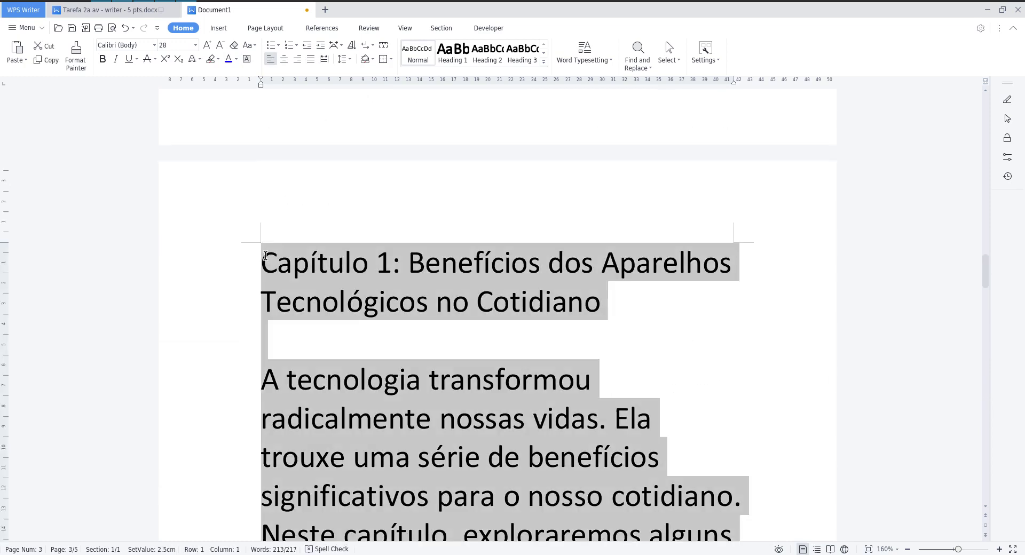
pyautogui.click(224, 45)
pyautogui.click(223, 45)
pyautogui.click(224, 45)
pyautogui.click(223, 45)
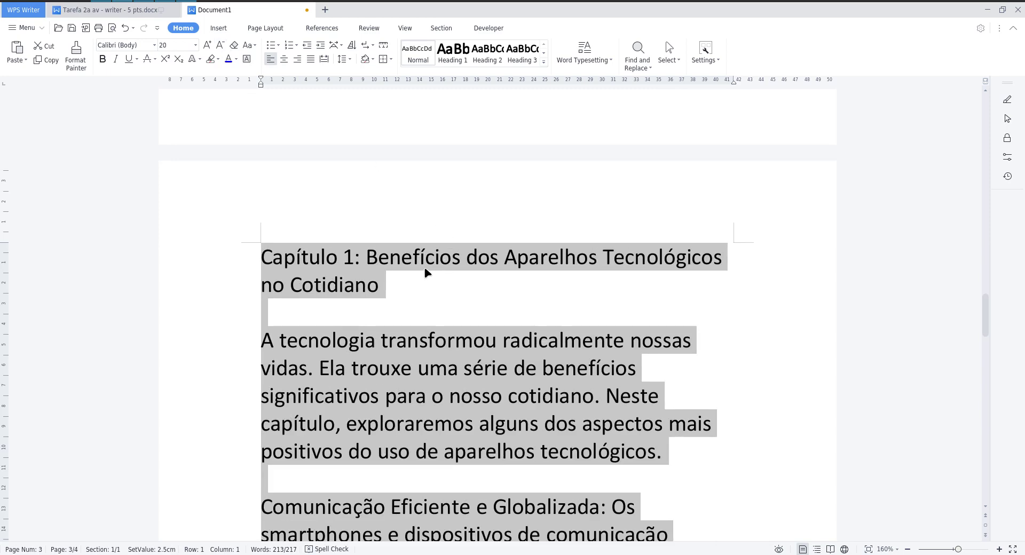
pyautogui.click(311, 60)
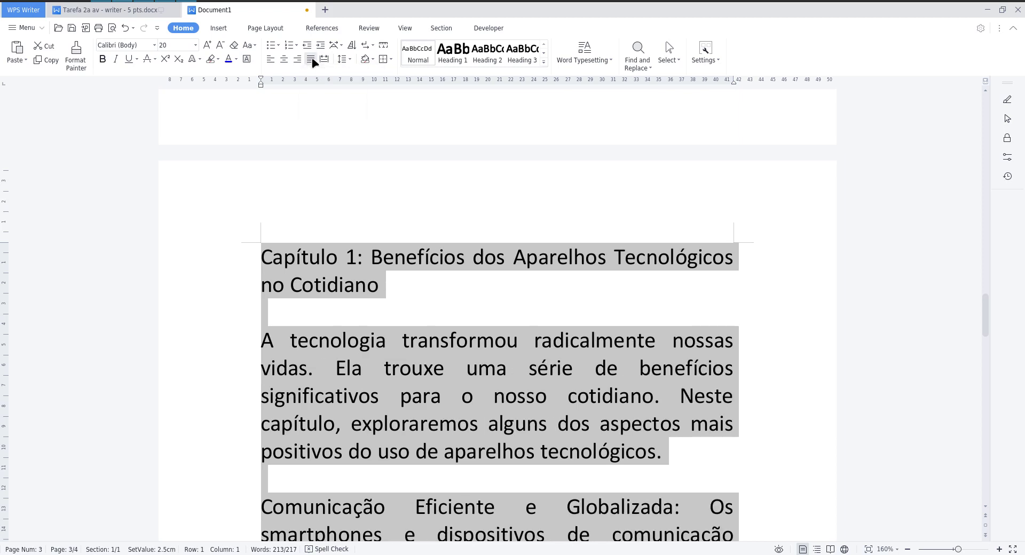
# Step: Indent the first line of the opening body paragraph and of the "Comunicação Eficiente e Globalizada" paragraph by one tab
pyautogui.click(258, 337)
pyautogui.press('Tab')
pyautogui.press('Tab')
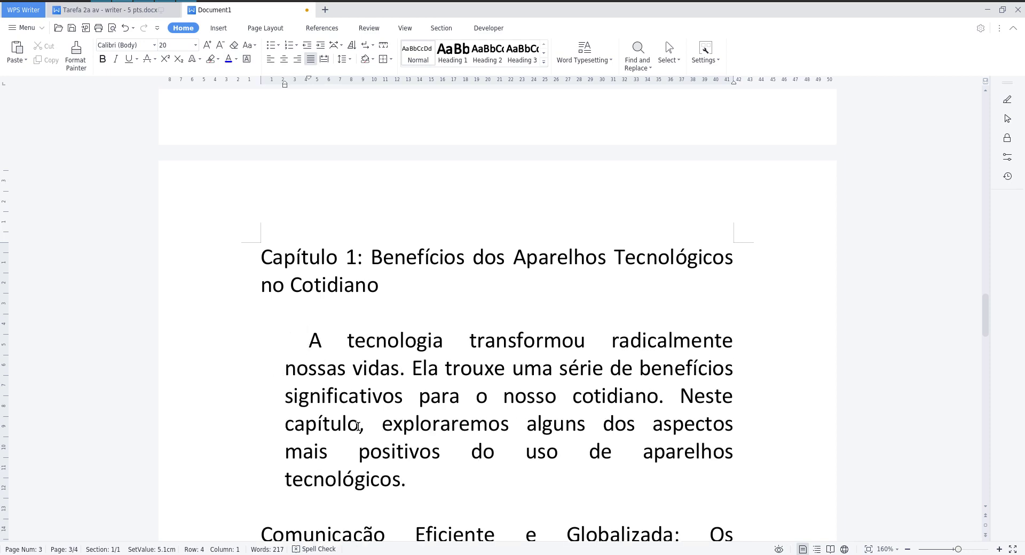
pyautogui.press('BackSpace')
pyautogui.scroll(-3, 320, 422)
pyautogui.click(261, 418)
pyautogui.press('Tab')
# Step: Indent the first line of the "Acesso à Informação" paragraph by one tab
pyautogui.scroll(-3, 265, 417)
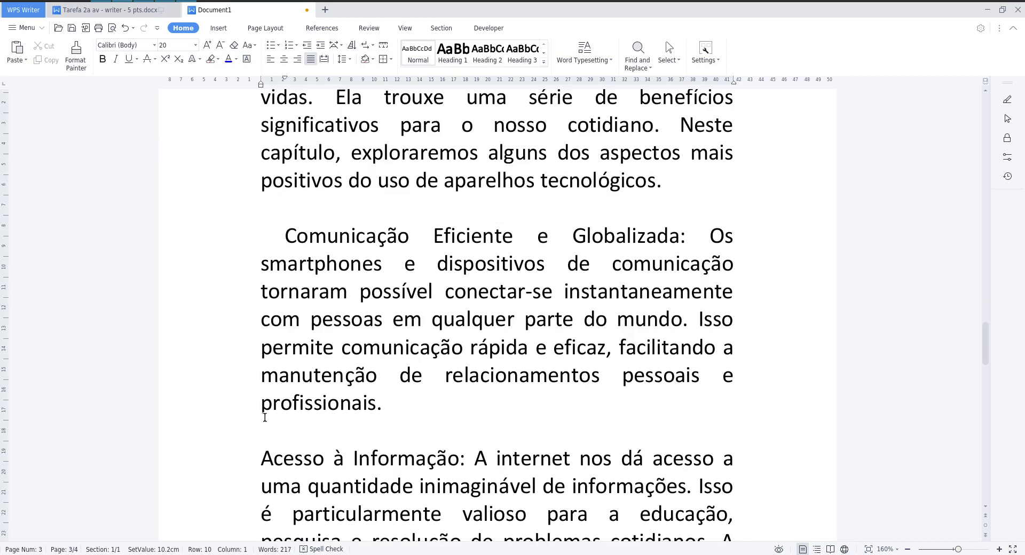
pyautogui.click(250, 457)
pyautogui.press('Delete')
pyautogui.hotkey('ctrl', 'z')
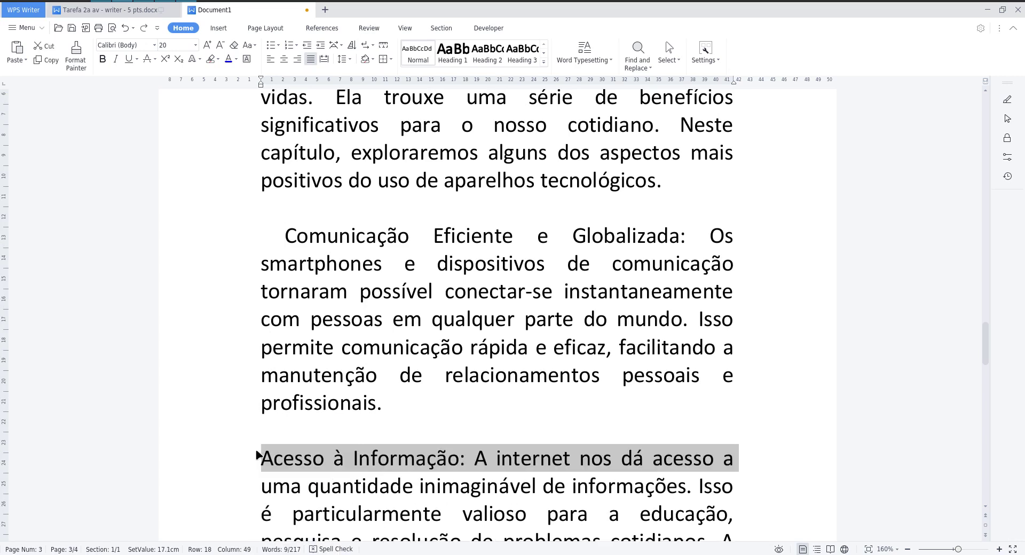
pyautogui.doubleClick(259, 458)
pyautogui.click(262, 458)
pyautogui.press('Tab')
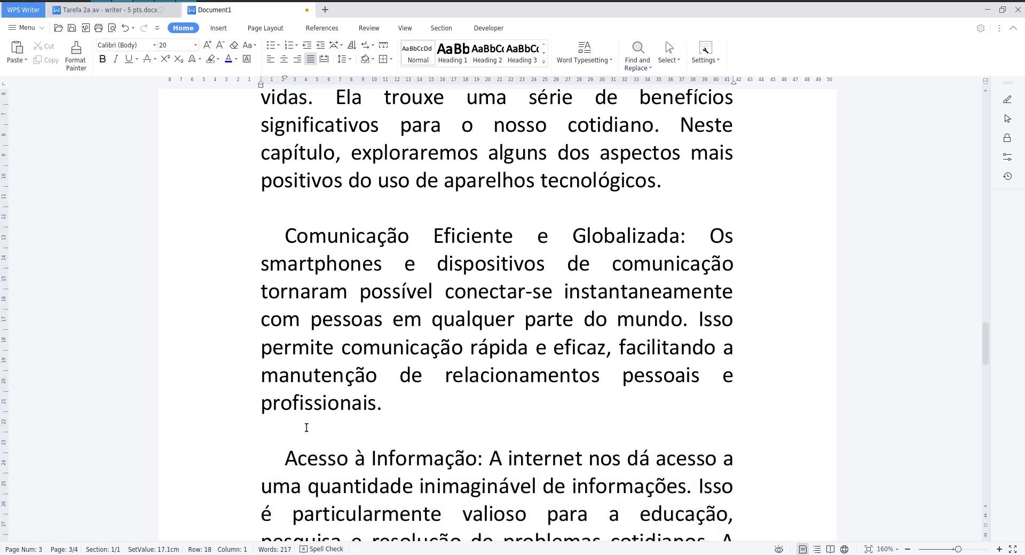
# Step: Remove the blank lines before the "Comunicação Eficiente e Globalizada" and "Acesso à Informação" paragraphs
pyautogui.scroll(5, 315, 422)
pyautogui.scroll(-3, 309, 477)
pyautogui.click(329, 300)
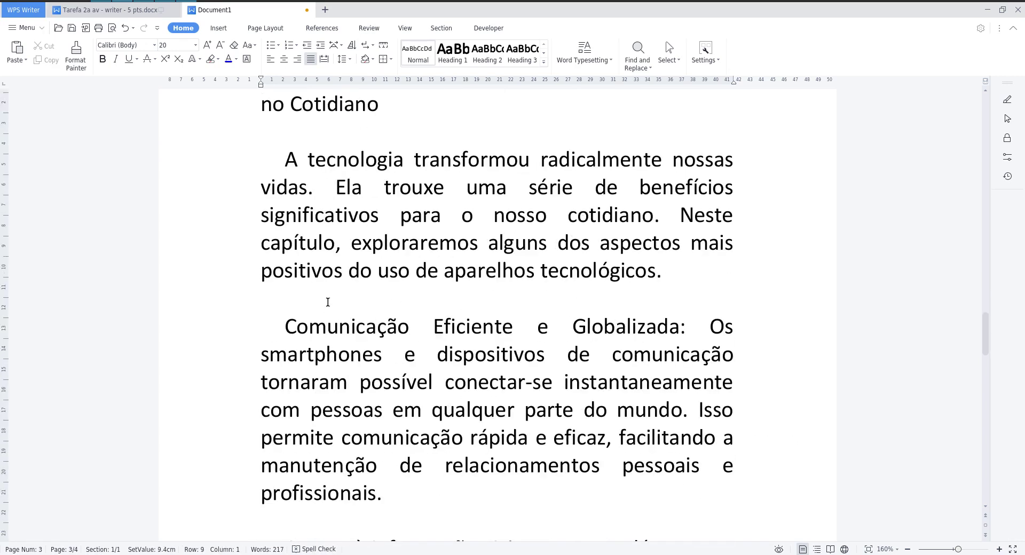
pyautogui.press('BackSpace')
pyautogui.click(320, 489)
pyautogui.press('BackSpace')
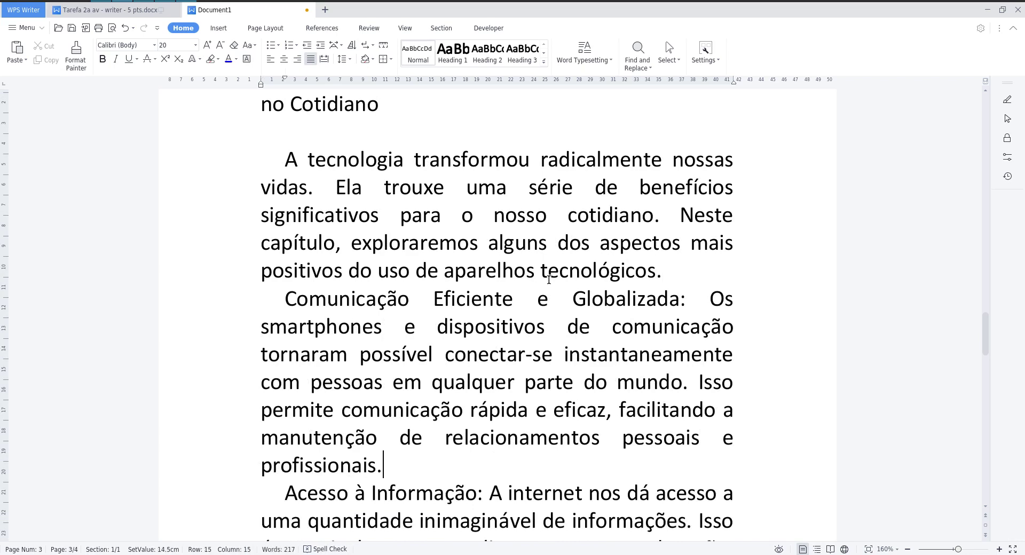
# Step: Switch to the IFPA manual in Chrome and examine the body text formatting rules on page 29
pyautogui.hotkey('alt', 'Tab')
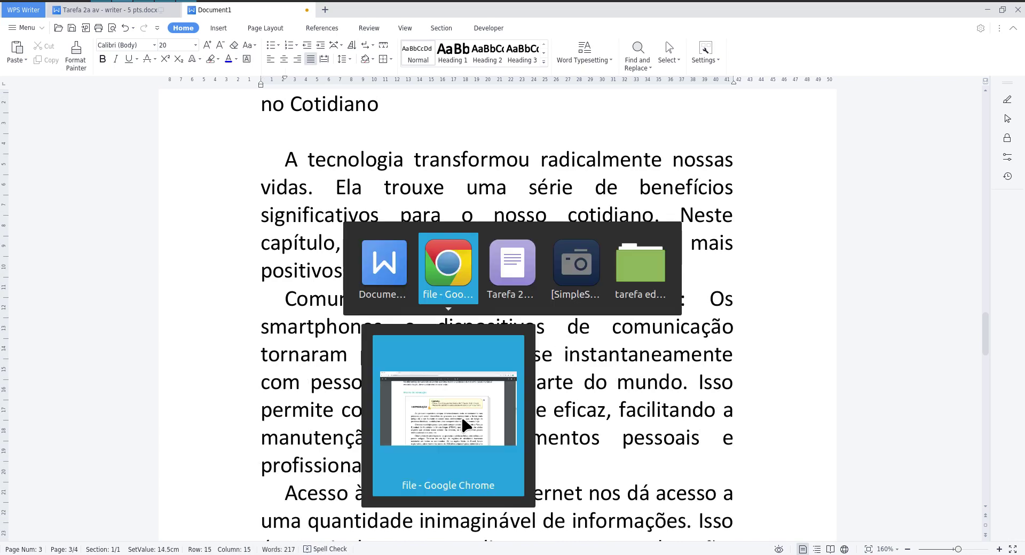
pyautogui.scroll(-5, 483, 395)
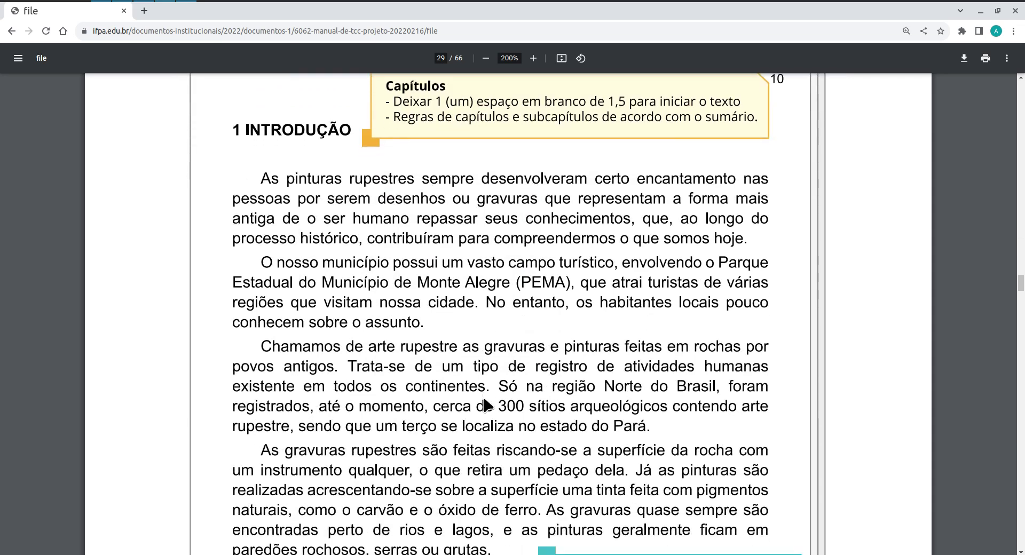
pyautogui.scroll(-2, 486, 405)
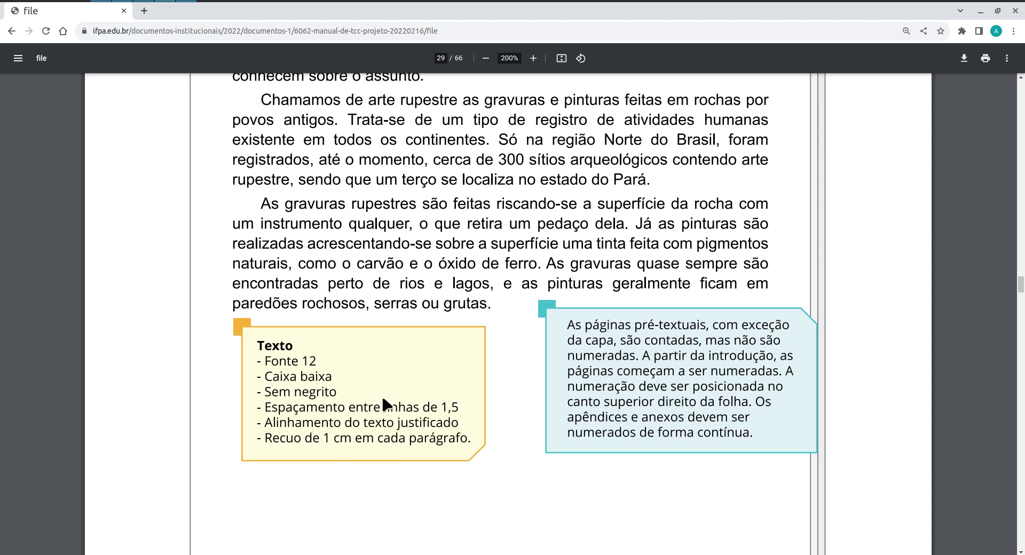
# Step: Return to WPS Writer and set the whole "Capítulo 1" text, heading included, to Arial at size 12
pyautogui.hotkey('alt', 'Tab')
pyautogui.scroll(3, 268, 168)
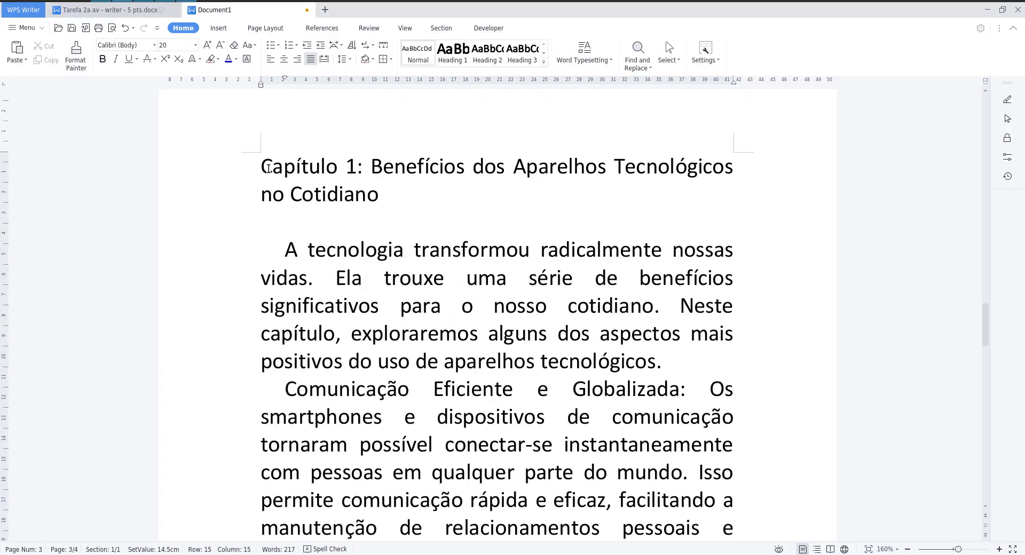
pyautogui.click(258, 169)
pyautogui.scroll(-12, 424, 338)
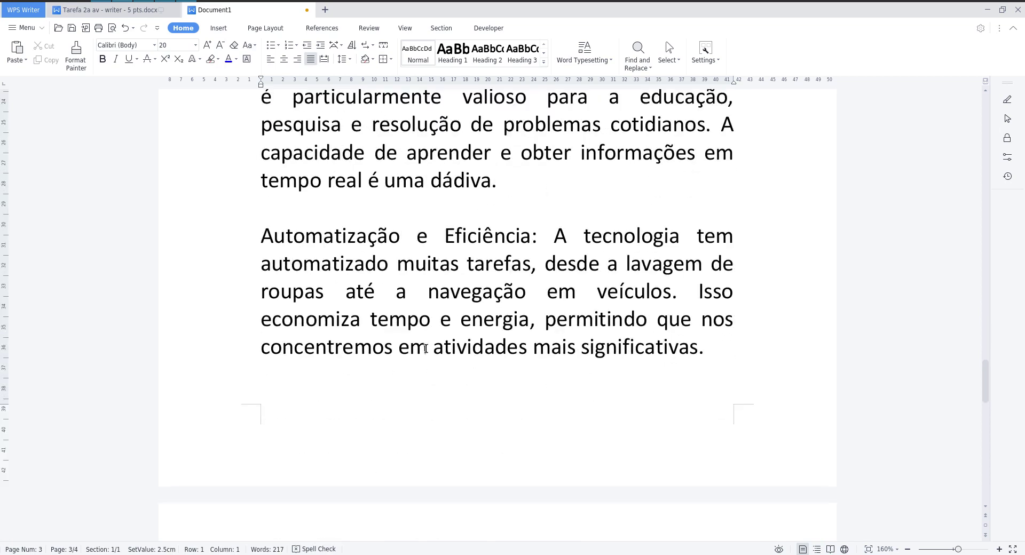
pyautogui.scroll(-3, 429, 352)
pyautogui.keyDown('shift'); pyautogui.click(598, 303); pyautogui.keyUp('shift')
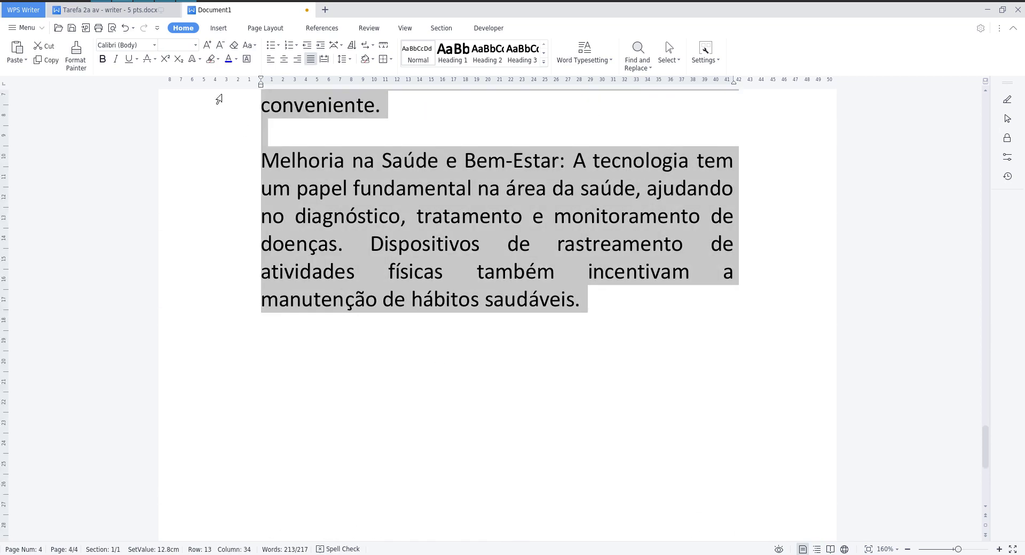
pyautogui.click(180, 46)
pyautogui.write('12')
pyautogui.press('Return')
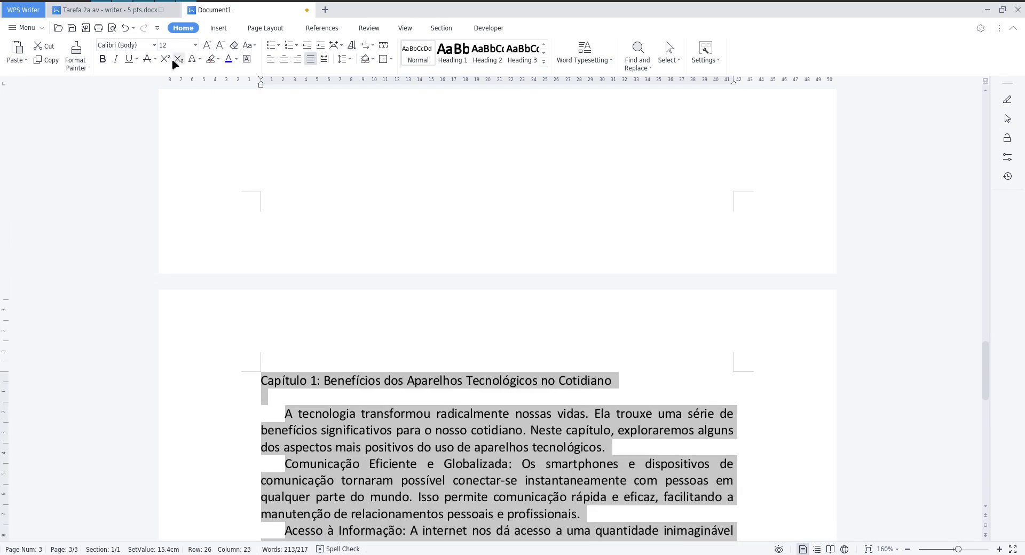
pyautogui.click(154, 45)
pyautogui.click(153, 72)
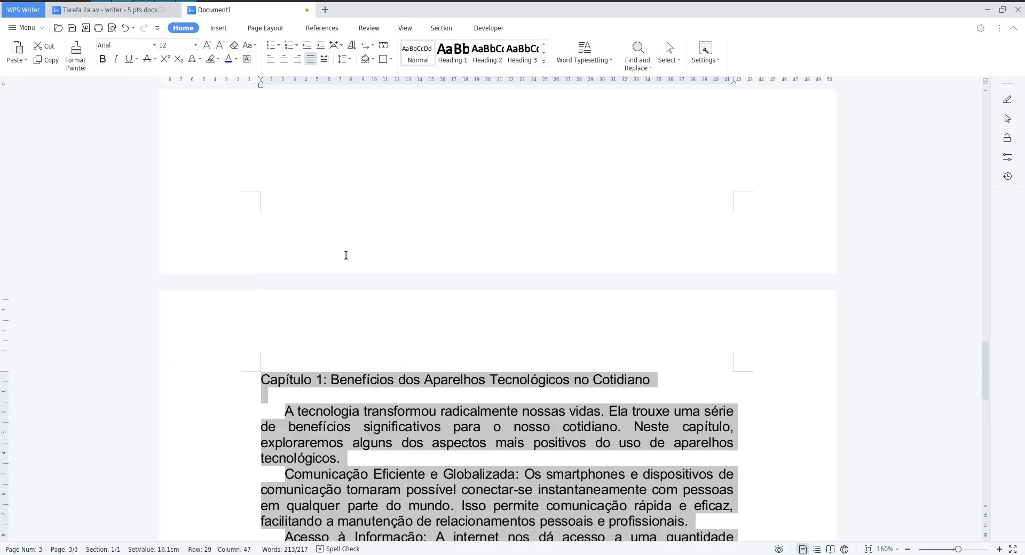
# Step: Remove the blank lines before the "Automatização e Eficiência", "Entretenimento e Conveniência" and "Melhoria na Saúde e Bem-Estar" paragraphs
pyautogui.scroll(-5, 346, 255)
pyautogui.click(309, 329)
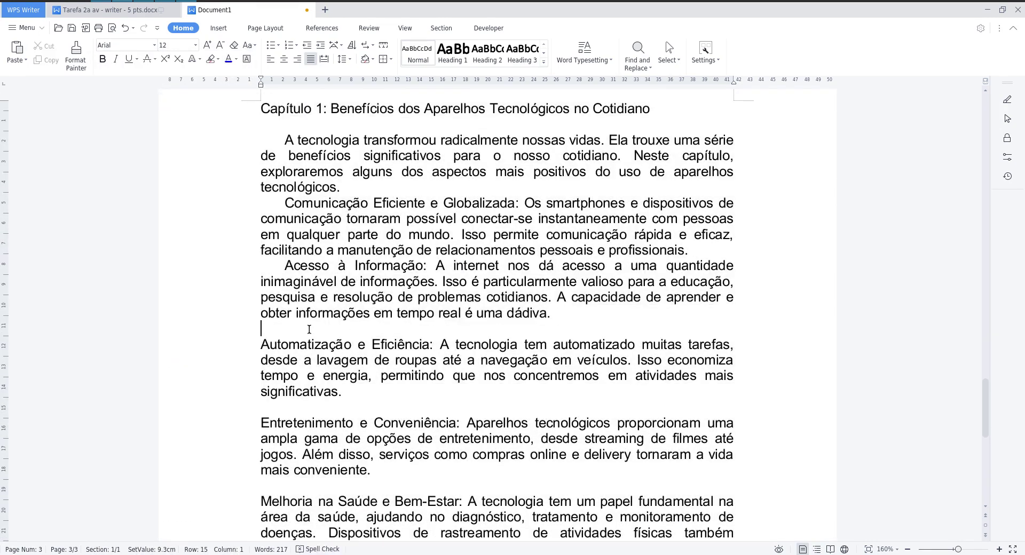
pyautogui.press('BackSpace')
pyautogui.click(309, 388)
pyautogui.press('BackSpace')
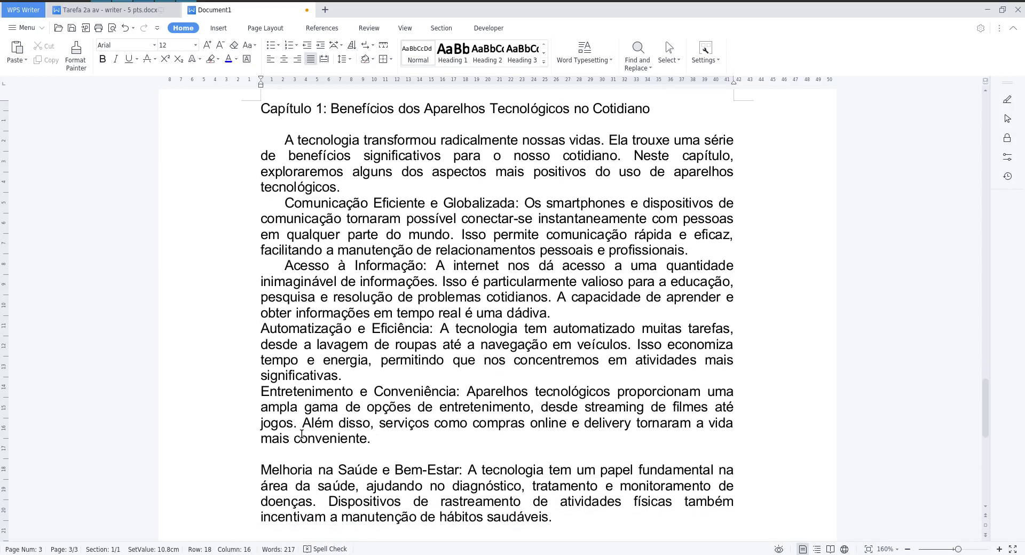
pyautogui.click(289, 454)
pyautogui.press('BackSpace')
pyautogui.scroll(-2, 293, 463)
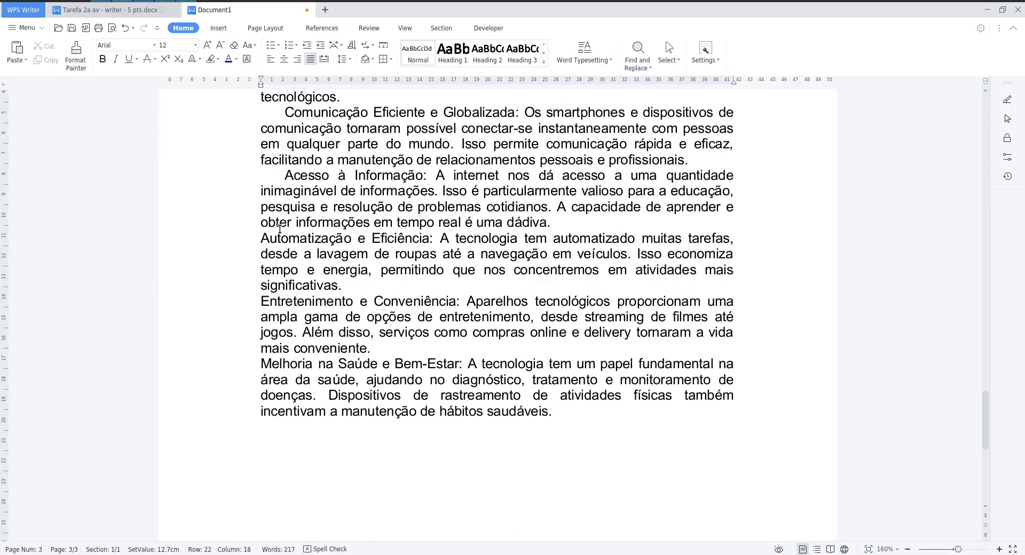
# Step: Indent the first line of each of the last three "Capítulo 1" paragraphs by one tab
pyautogui.scroll(2, 280, 228)
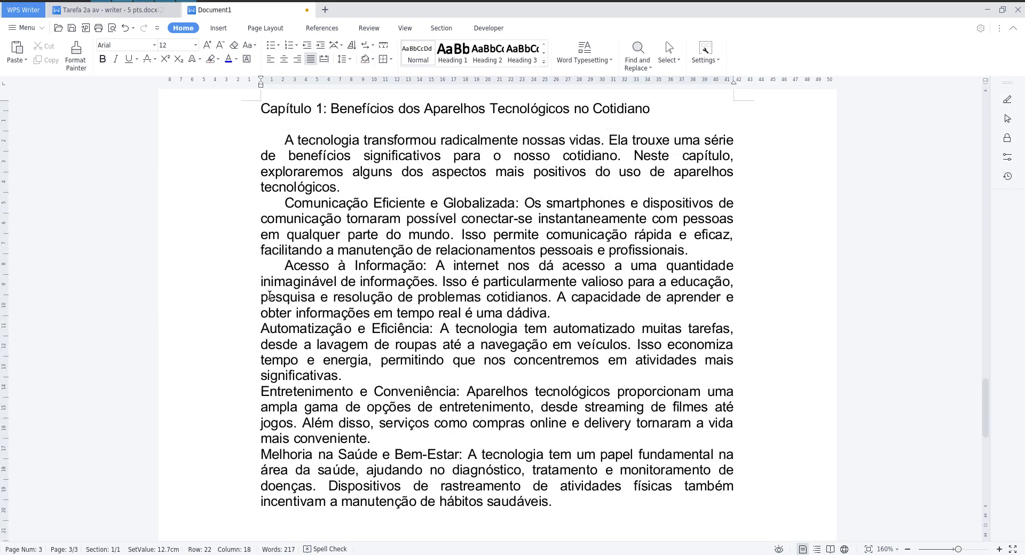
pyautogui.click(261, 391)
pyautogui.press('Tab')
pyautogui.click(261, 454)
pyautogui.press('Tab')
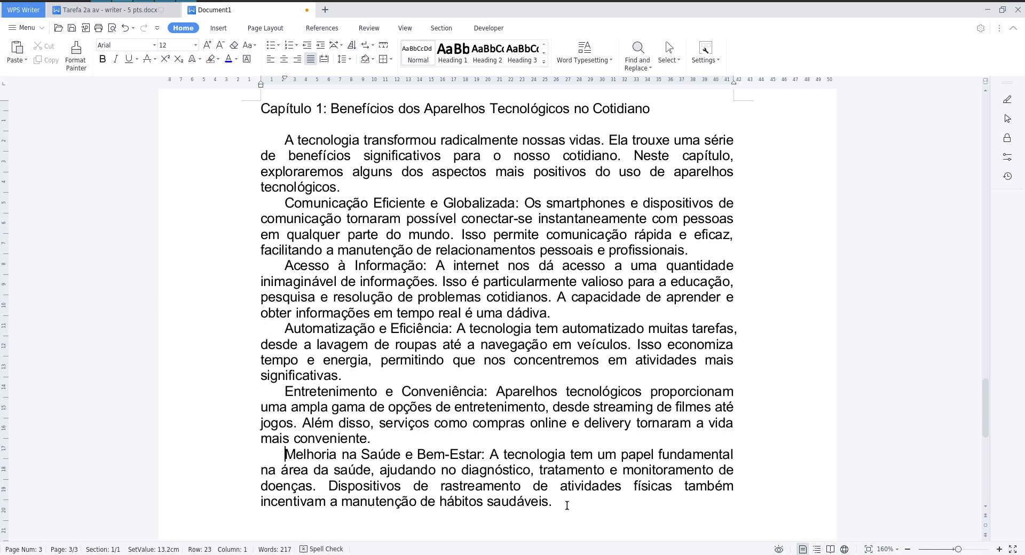
# Step: Set the line spacing of all "Capítulo 1" body paragraphs to 1.5
pyautogui.moveTo(564, 505); pyautogui.dragTo(278, 136)
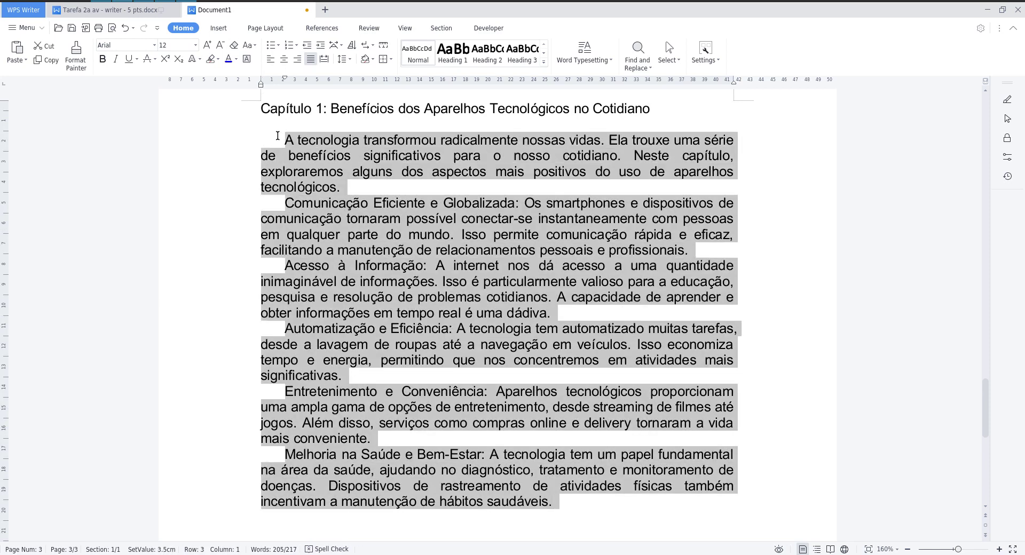
pyautogui.click(348, 61)
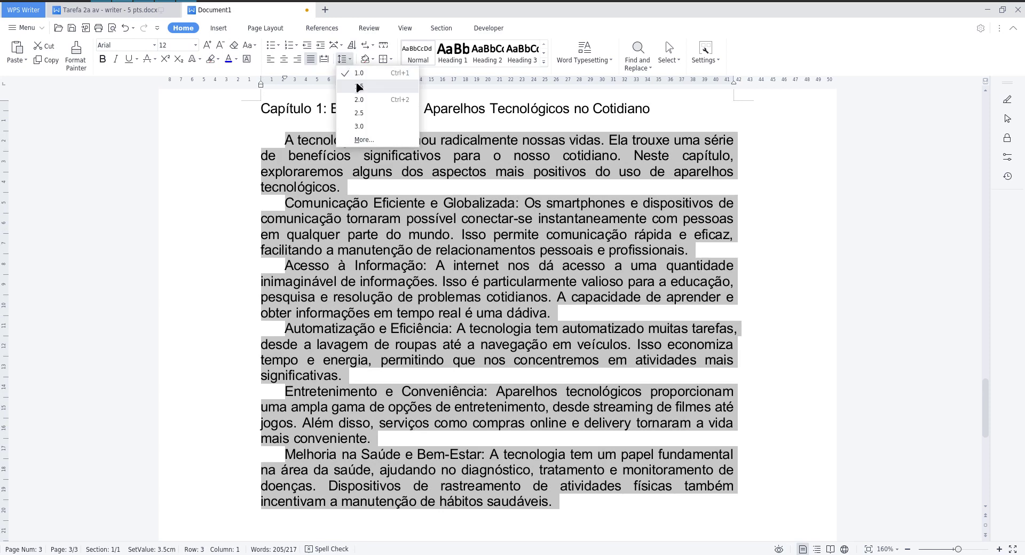
pyautogui.click(400, 86)
# Step: Compare the formatted paragraphs with the body text rules in the manual in Chrome and return to WPS Writer
pyautogui.hotkey('alt', 'Tab')
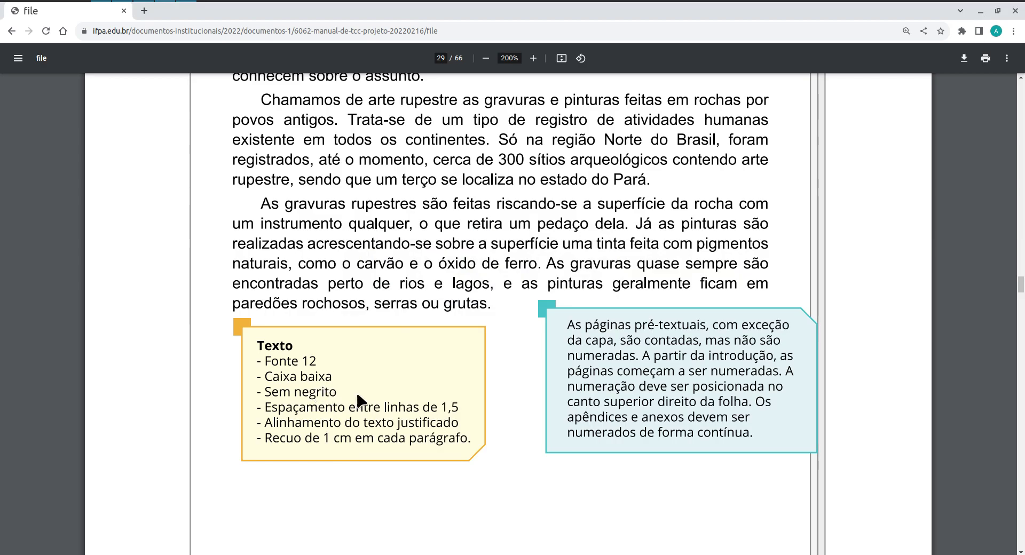
pyautogui.hotkey('alt', 'Tab')
pyautogui.hotkey('alt', 'Tab')
pyautogui.hotkey('alt', 'Tab')
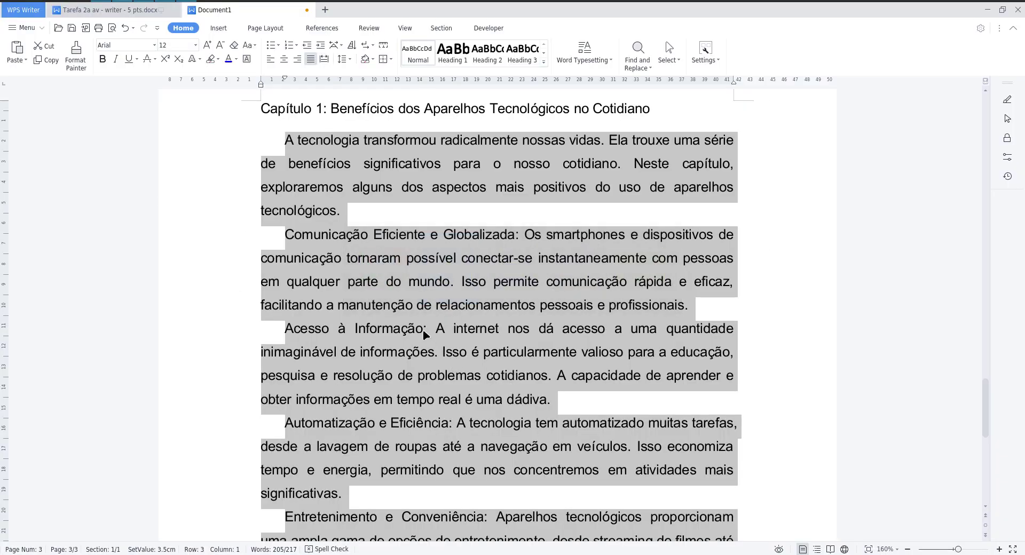
# Step: Remove the blank line between the "Capítulo 1" heading and the first body paragraph and select the heading
pyautogui.scroll(3, 422, 329)
pyautogui.click(297, 216)
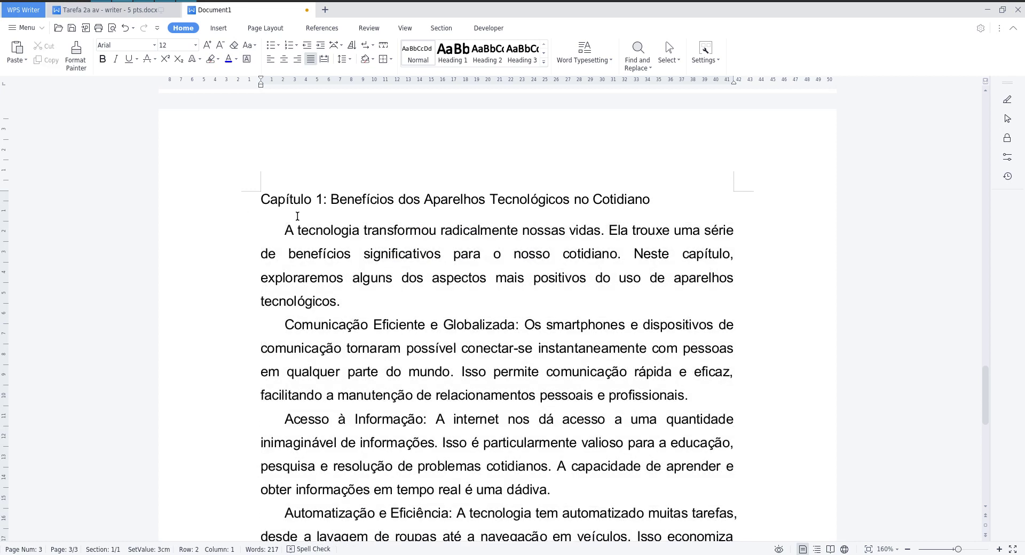
pyautogui.press('BackSpace')
pyautogui.click(212, 201)
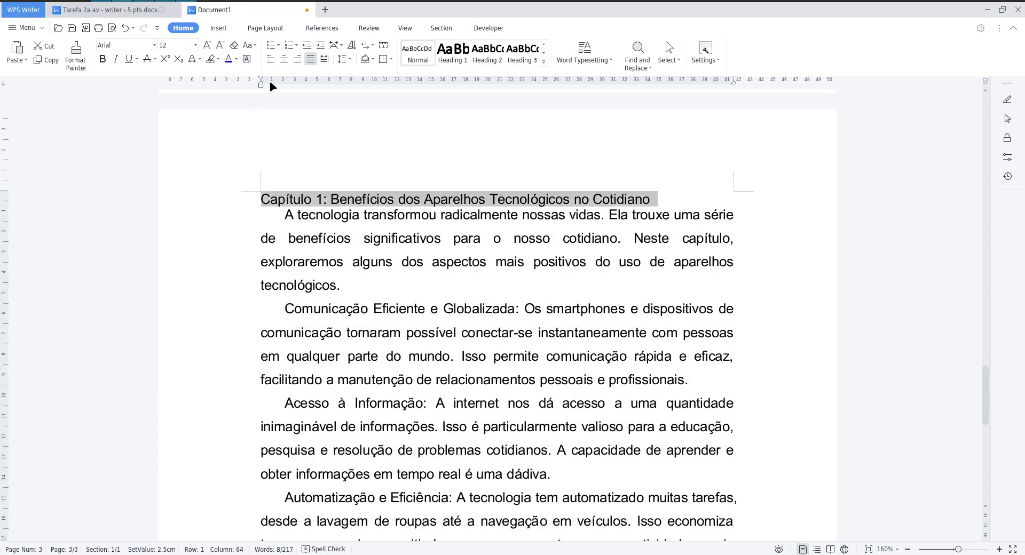
# Step: Examine the "Capítulos" rules on page 29 of the manual in Chrome and return to WPS Writer
pyautogui.hotkey('alt', 'Tab')
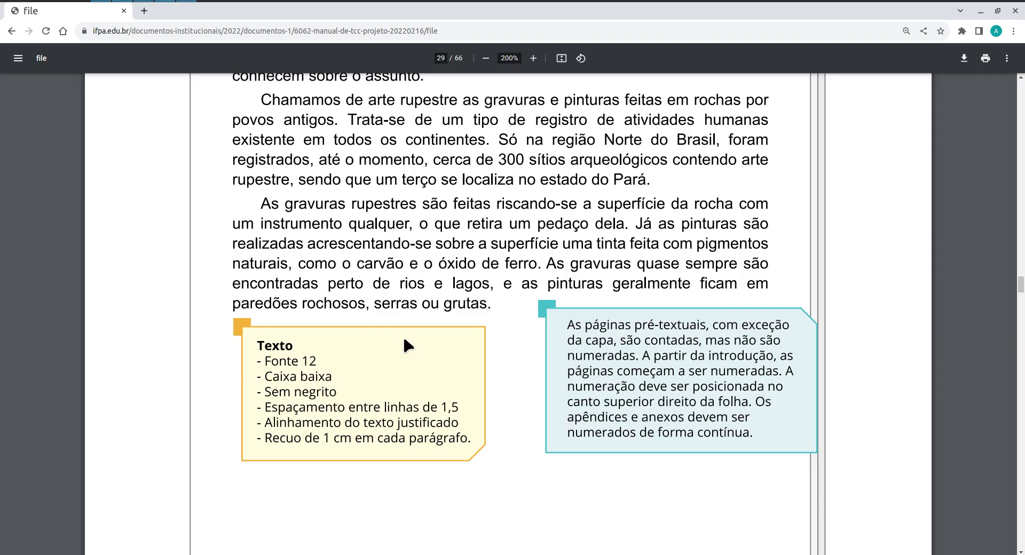
pyautogui.scroll(7, 405, 337)
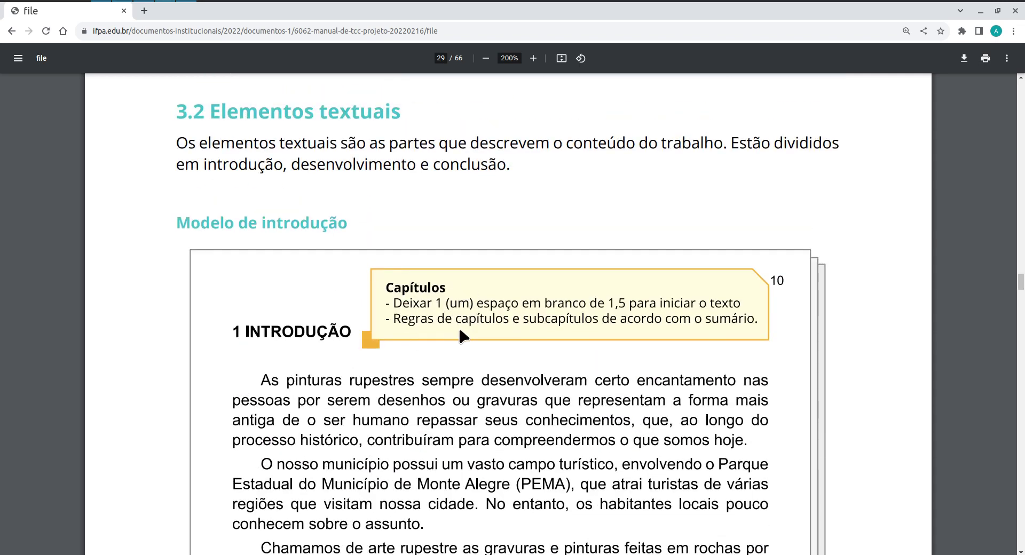
pyautogui.hotkey('alt', 'Tab')
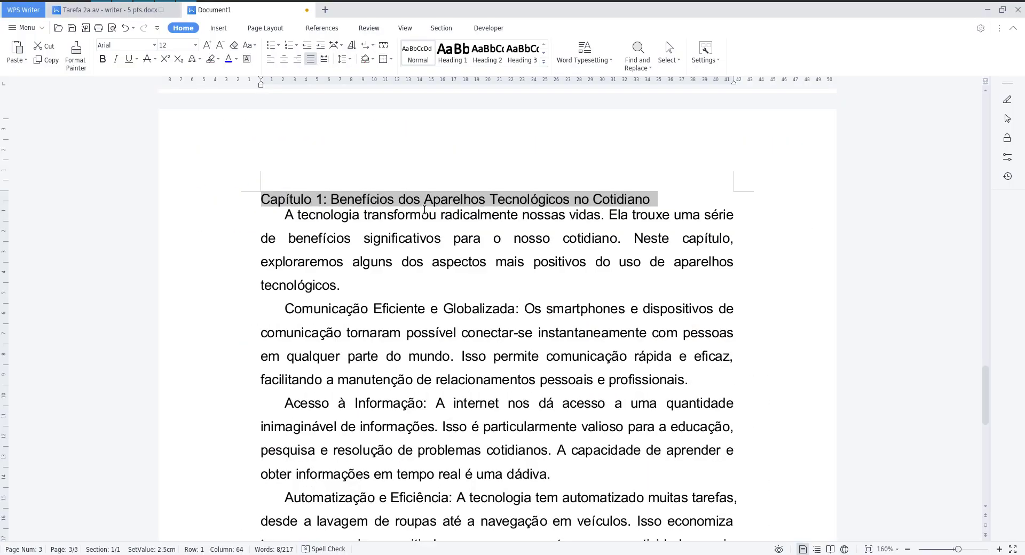
# Step: Insert a blank line below the "Capítulo 1" heading and set the heading and blank line to 1.5 line spacing
pyautogui.click(677, 204)
pyautogui.press('Return')
pyautogui.hotkey('alt', 'Tab')
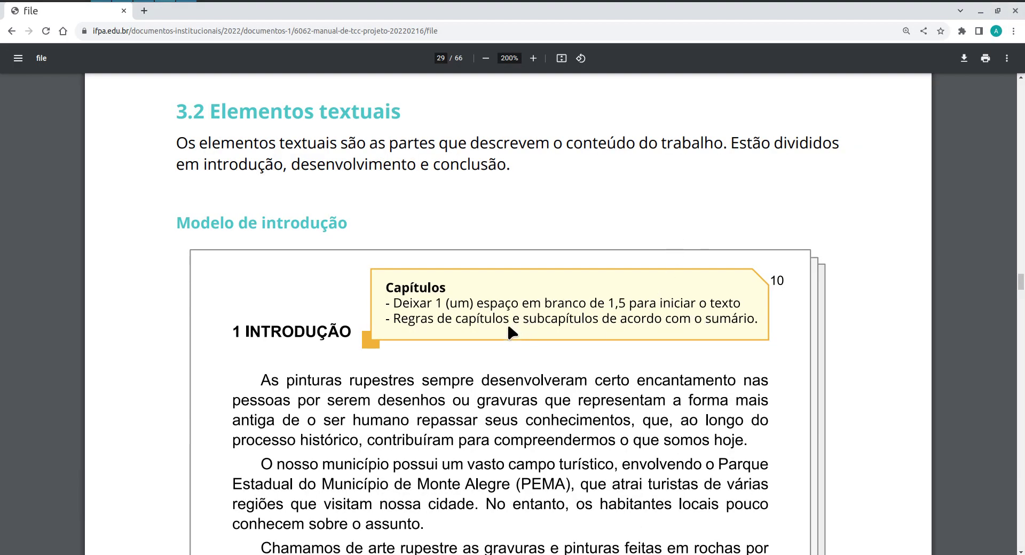
pyautogui.hotkey('alt', 'Tab')
pyautogui.moveTo(201, 205); pyautogui.dragTo(214, 268)
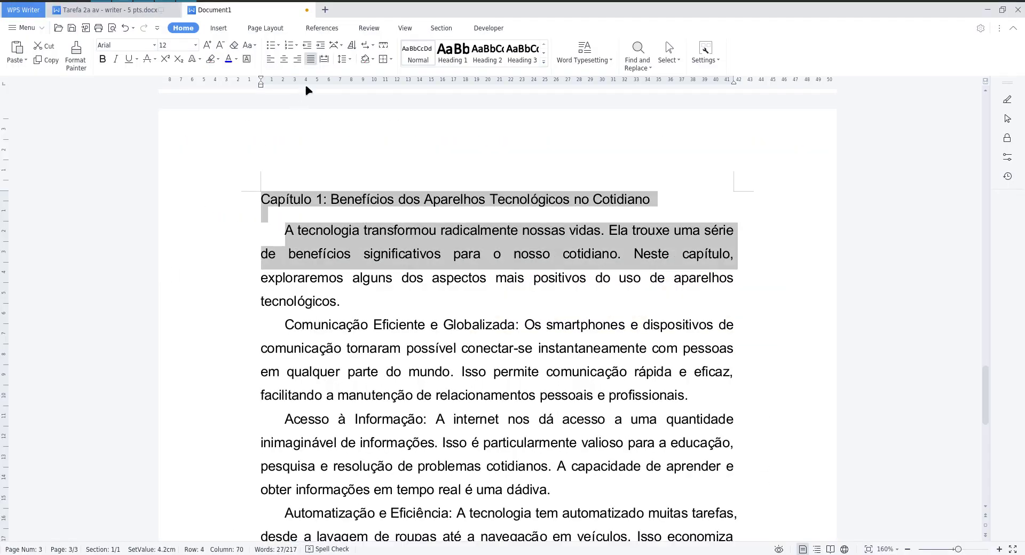
pyautogui.click(344, 59)
pyautogui.click(373, 86)
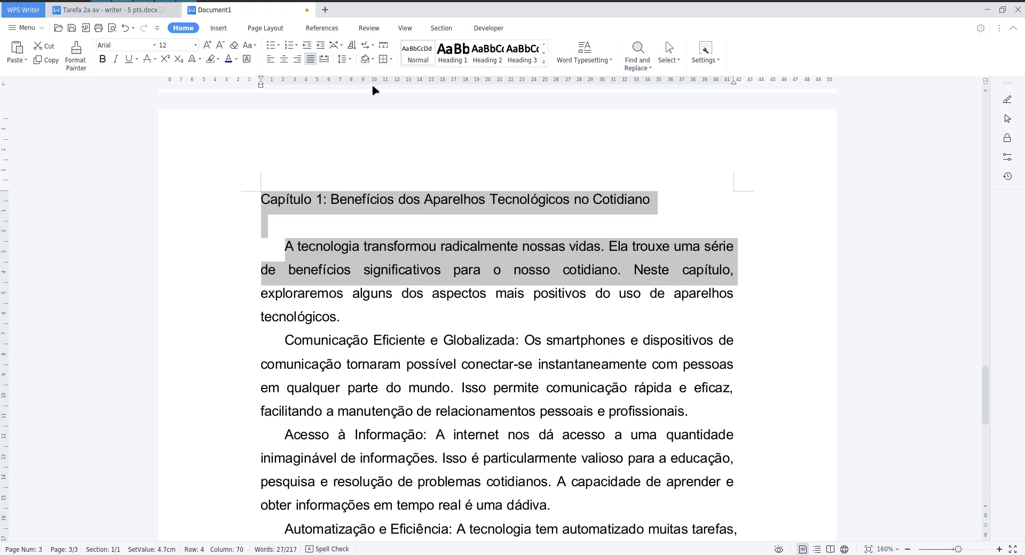
# Step: Compare the "Capítulo 1" heading with the chapter heading model in the manual and go back to page 2 of the document
pyautogui.click(319, 223)
pyautogui.click(238, 206)
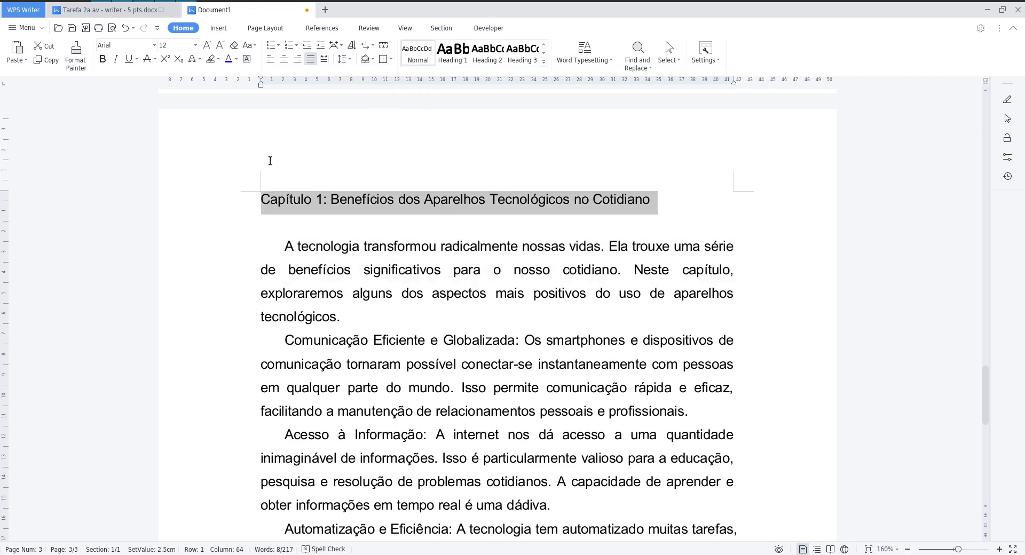
pyautogui.hotkey('alt', 'Tab')
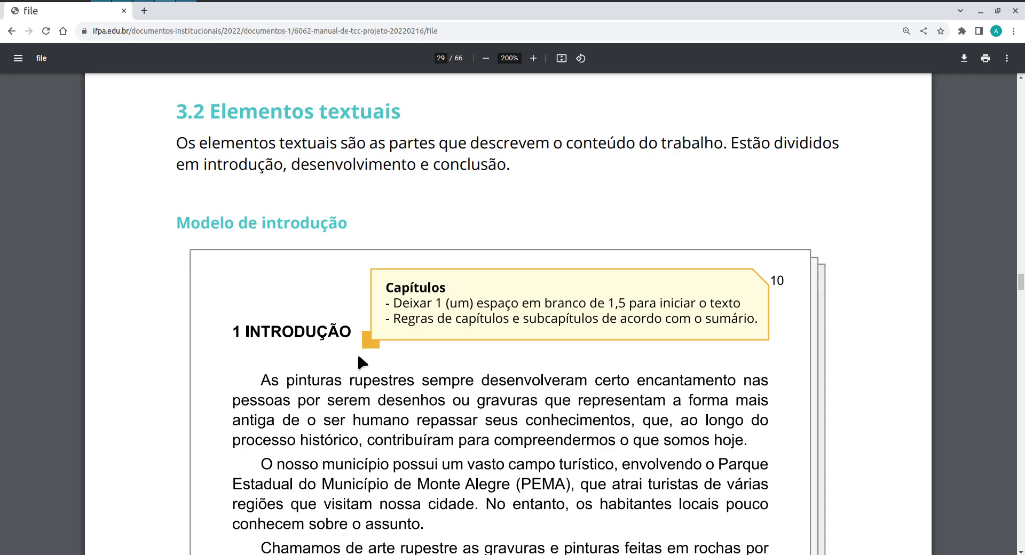
pyautogui.hotkey('alt', 'Tab')
pyautogui.click(328, 198)
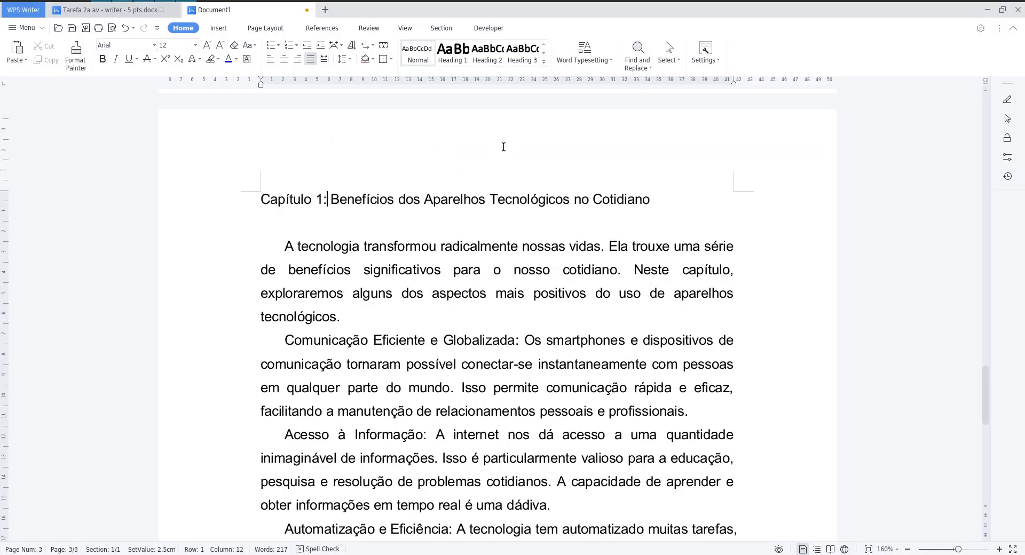
pyautogui.scroll(10, 503, 146)
pyautogui.click(503, 146)
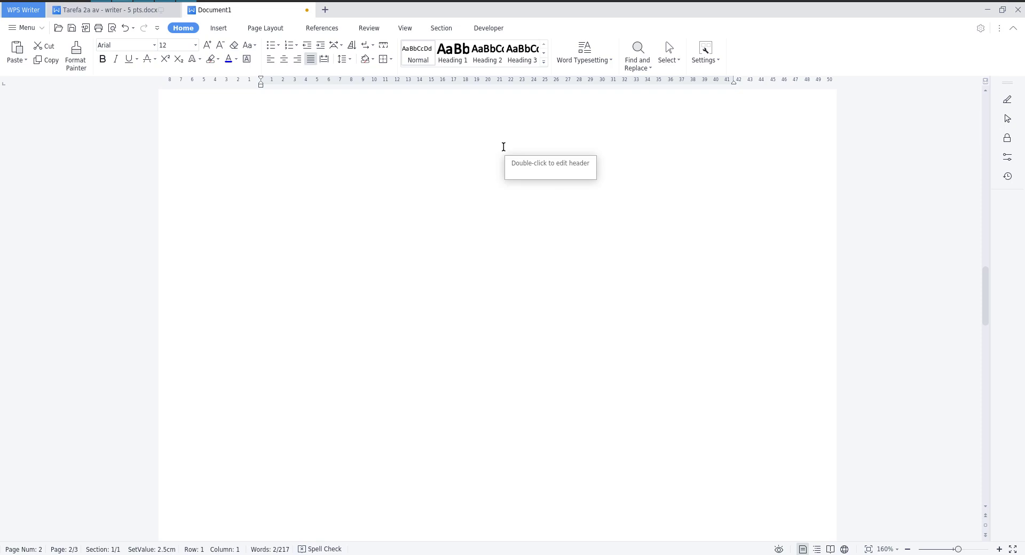
# Step: Replace the "Capítulo 1:" prefix of the first chapter heading with "1" and change the title text to uppercase
pyautogui.scroll(-7, 366, 235)
pyautogui.moveTo(261, 376); pyautogui.dragTo(328, 379)
pyautogui.write('1')
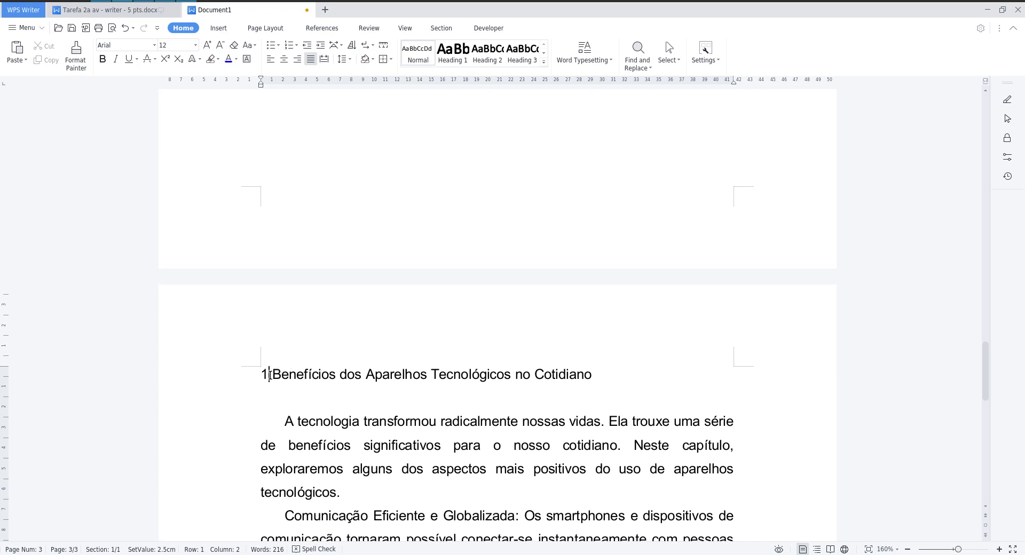
pyautogui.moveTo(272, 374); pyautogui.dragTo(593, 372)
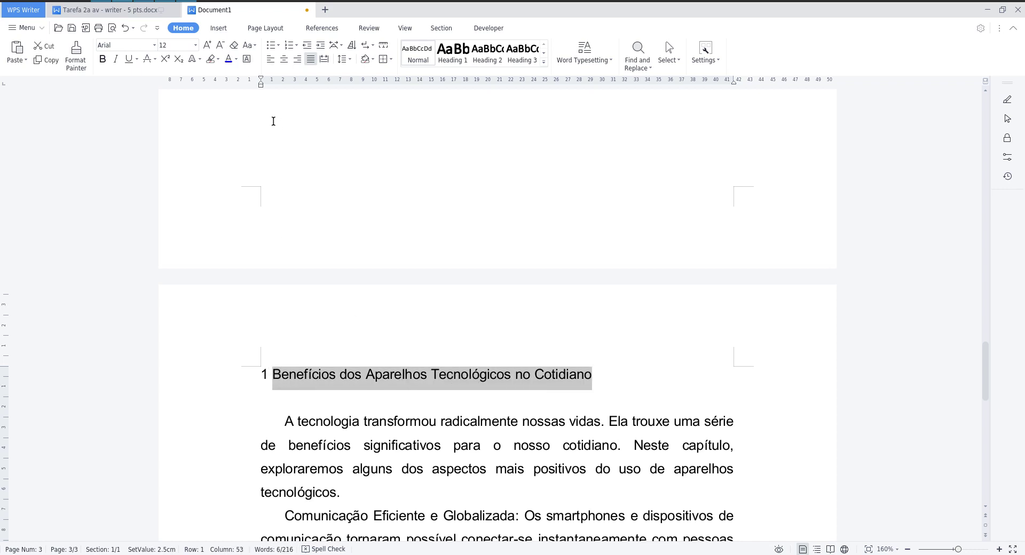
pyautogui.click(251, 44)
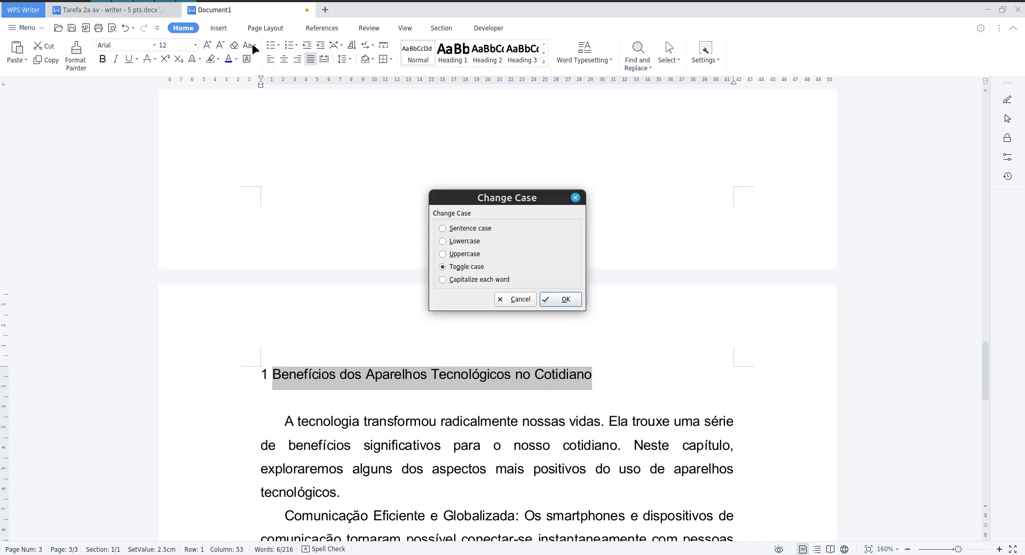
pyautogui.doubleClick(472, 258)
pyautogui.click(440, 379)
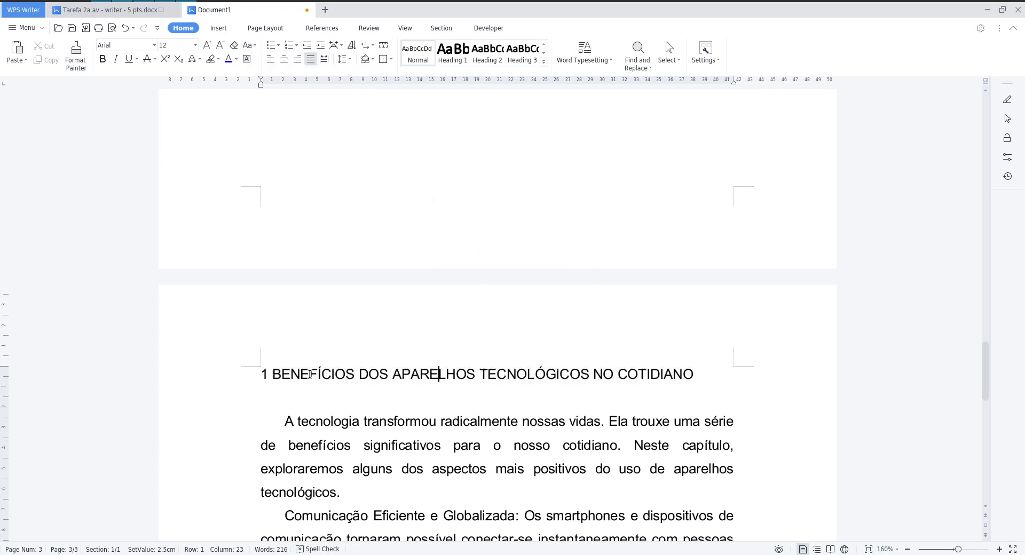
# Step: Make the entire heading "1 BENEFÍCIOS DOS APARELHOS TECNOLÓGICOS NO COTIDIANO" bold
pyautogui.click(242, 376)
pyautogui.click(103, 59)
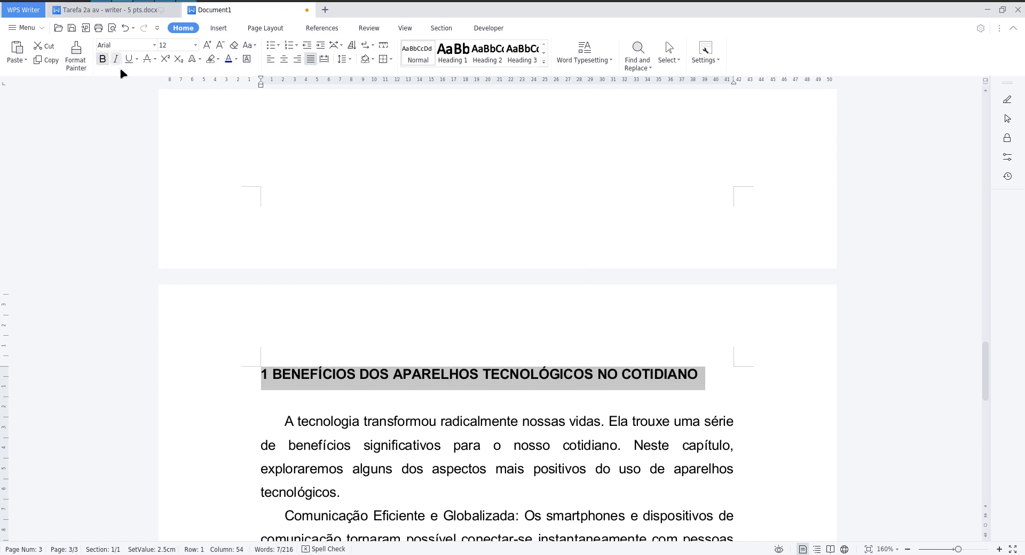
pyautogui.click(405, 387)
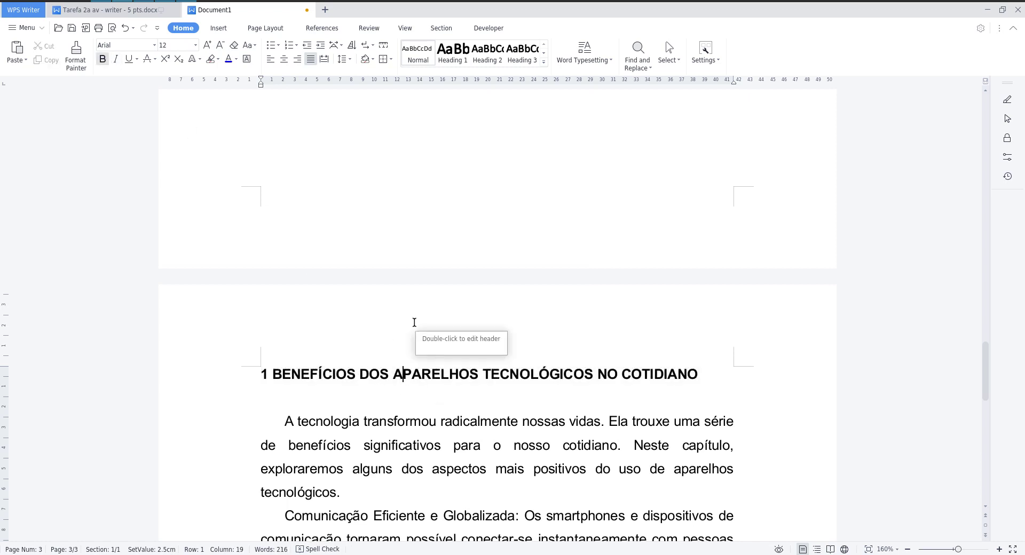
pyautogui.moveTo(412, 377); pyautogui.dragTo(561, 379)
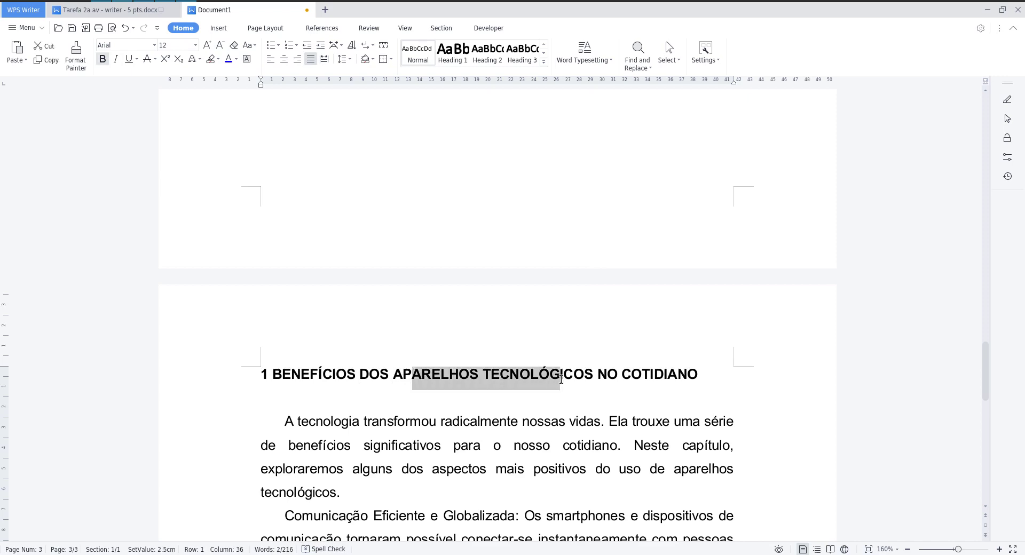
pyautogui.click(489, 398)
# Step: Check the end of chapter 1, examine the chapter and conclusion headings in the plain text file, and return to the document
pyautogui.scroll(-10, 489, 397)
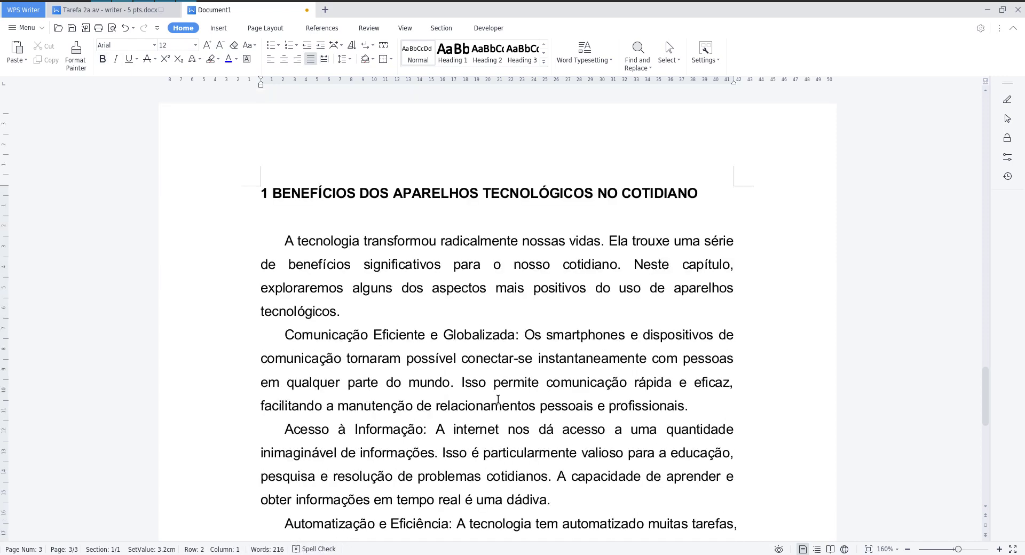
pyautogui.scroll(-5, 505, 400)
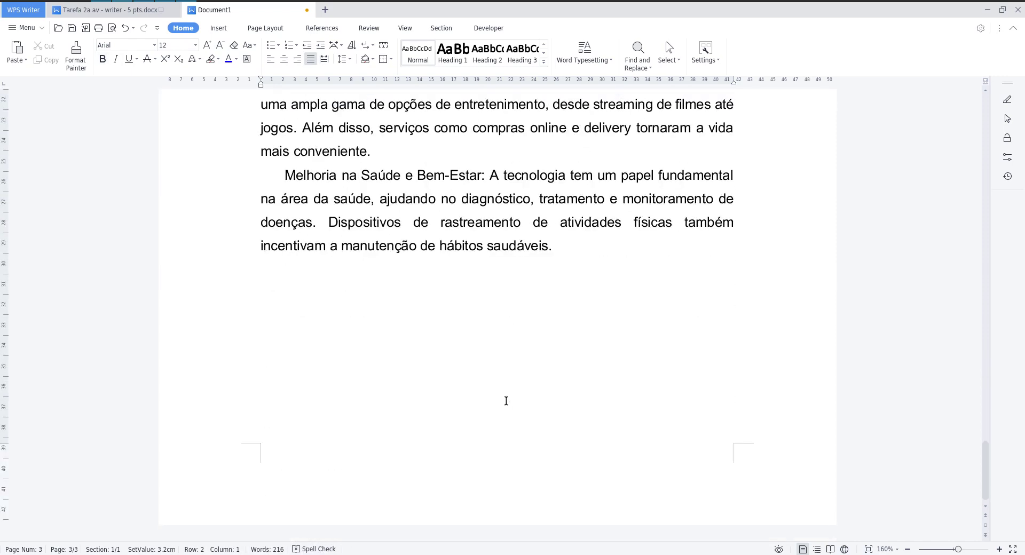
pyautogui.click(569, 250)
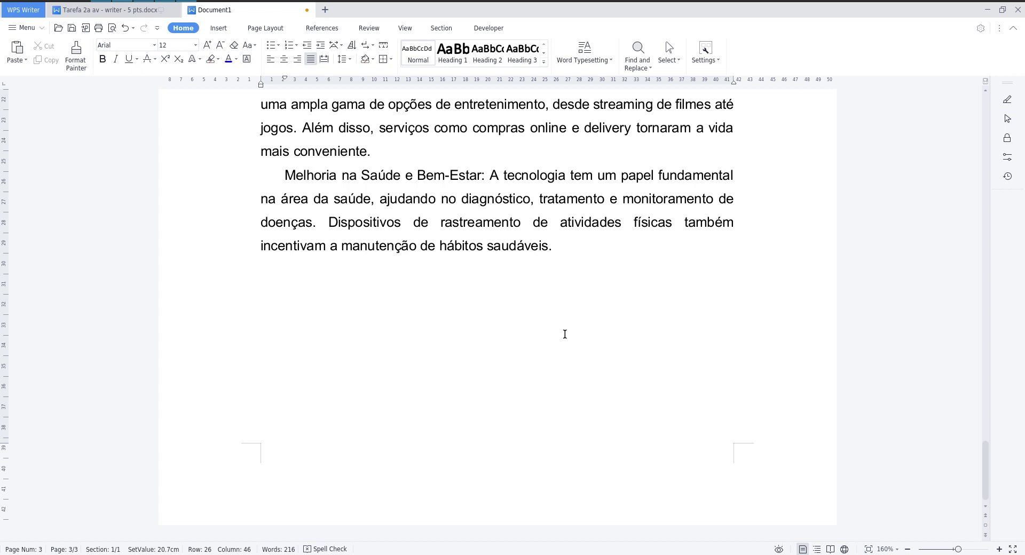
pyautogui.hotkey('alt', 'Tab')
pyautogui.hotkey('alt', 'Tab')
pyautogui.hotkey('alt', 'Tab')
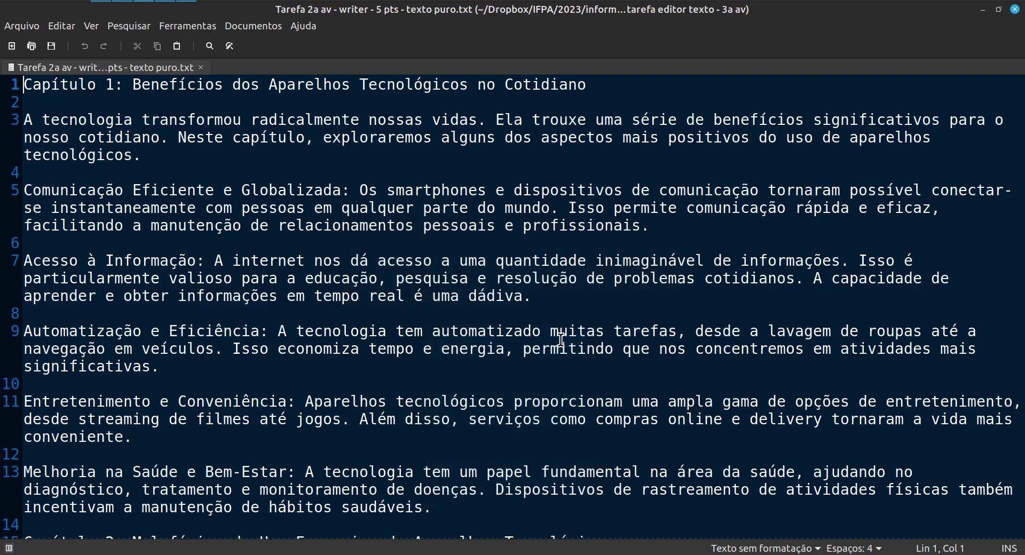
pyautogui.moveTo(78, 86); pyautogui.dragTo(187, 85)
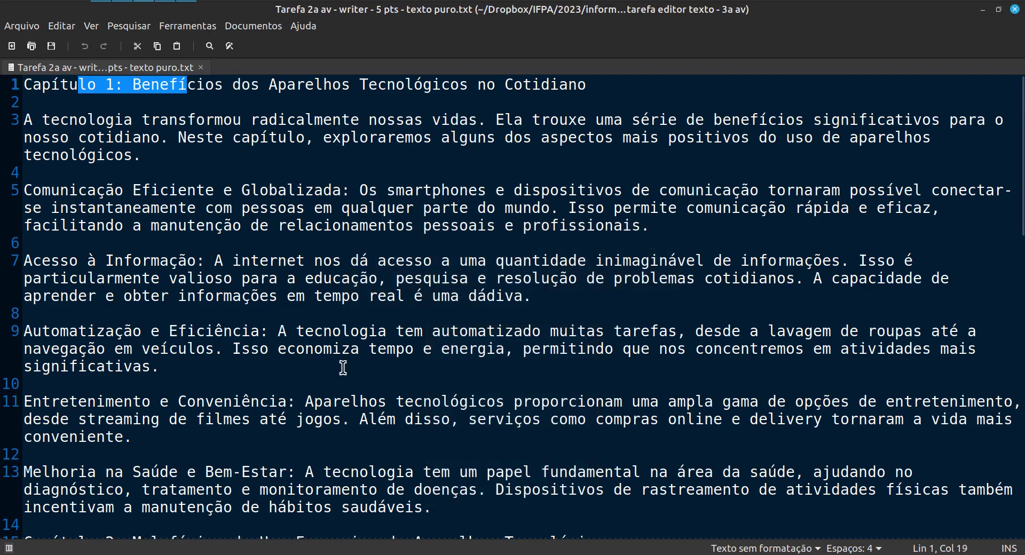
pyautogui.scroll(-3, 354, 394)
pyautogui.scroll(-1, 354, 394)
pyautogui.moveTo(97, 348); pyautogui.dragTo(178, 348)
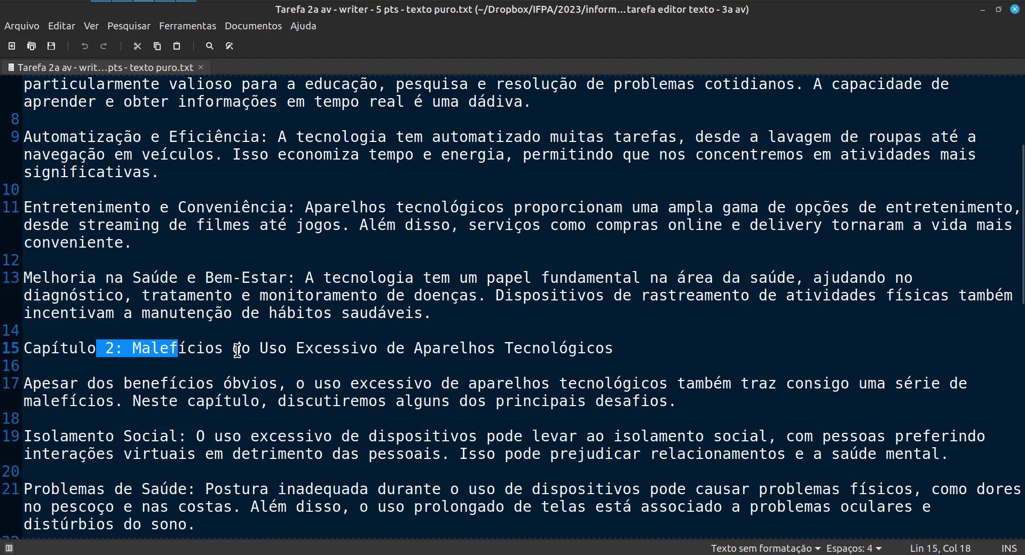
pyautogui.scroll(-6, 267, 368)
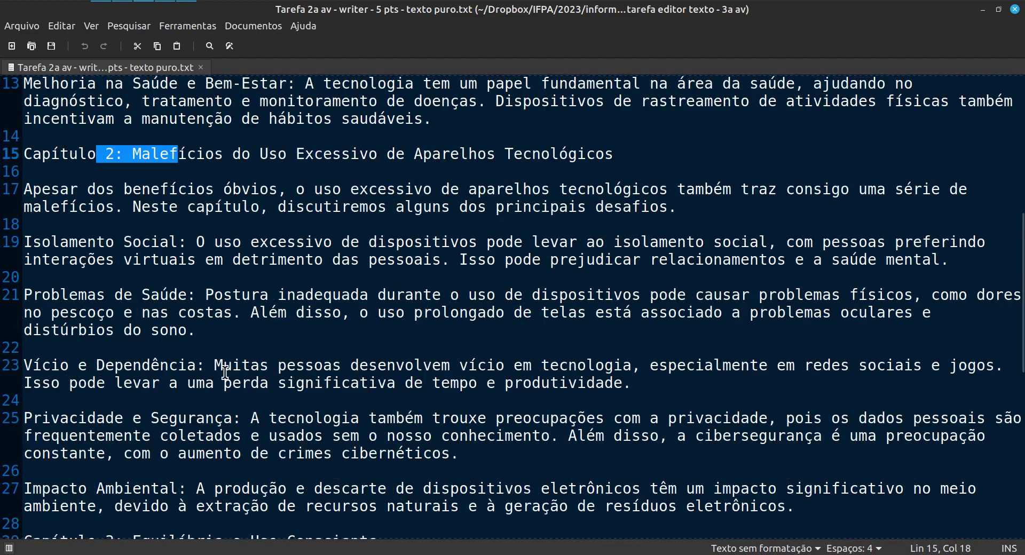
pyautogui.scroll(-1, 230, 377)
pyautogui.moveTo(98, 348); pyautogui.dragTo(187, 348)
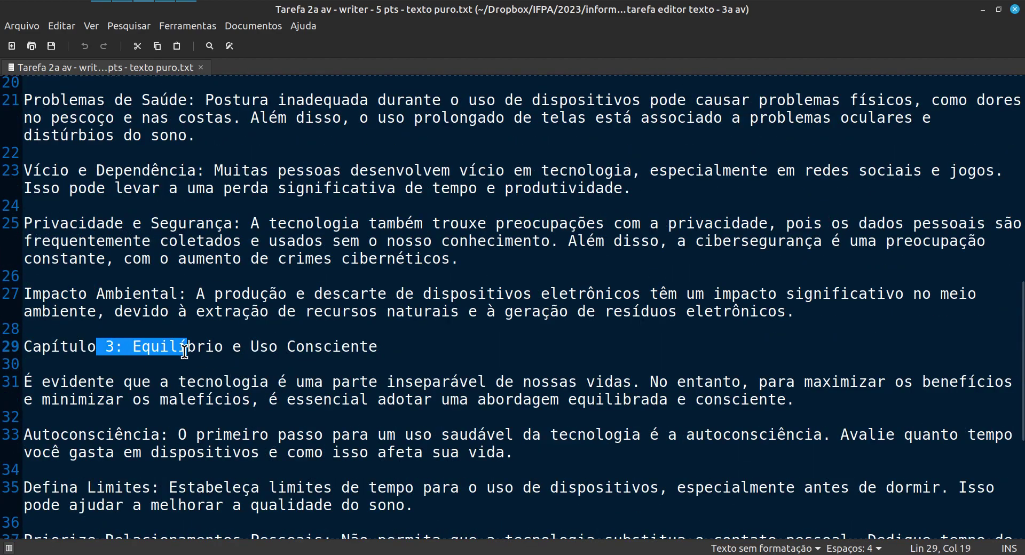
pyautogui.scroll(-2, 235, 358)
pyautogui.scroll(-3, 241, 361)
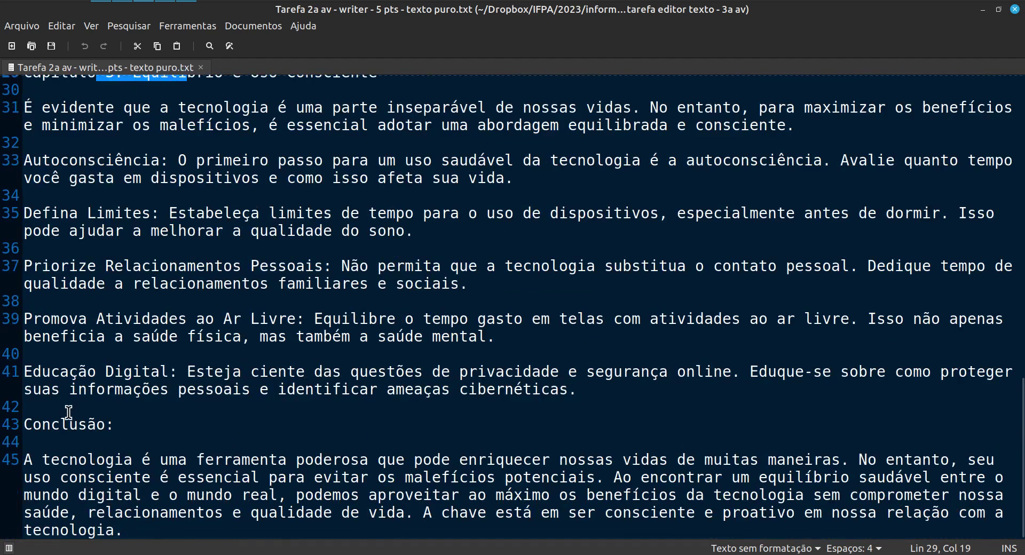
pyautogui.doubleClick(69, 423)
pyautogui.click(162, 423)
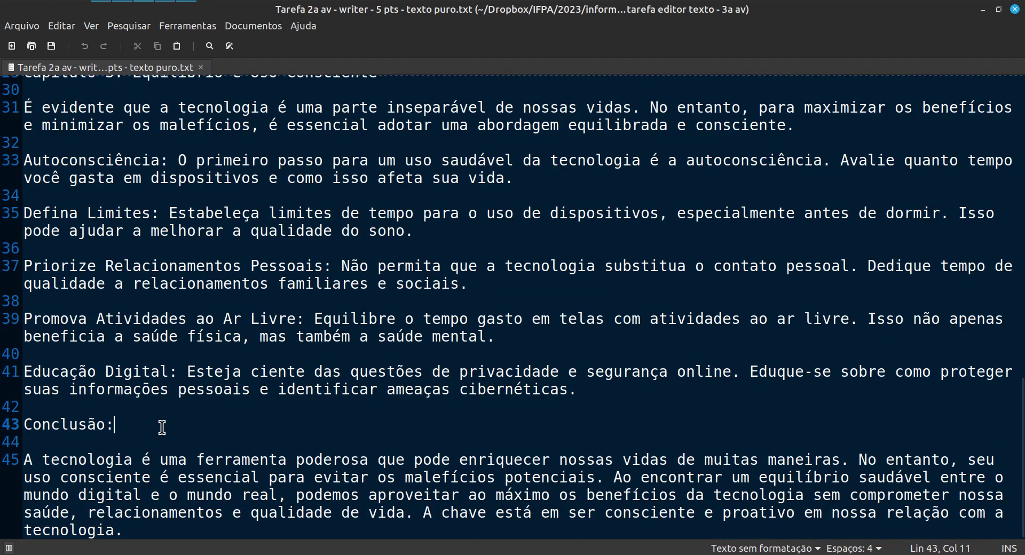
pyautogui.hotkey('alt', 'Tab')
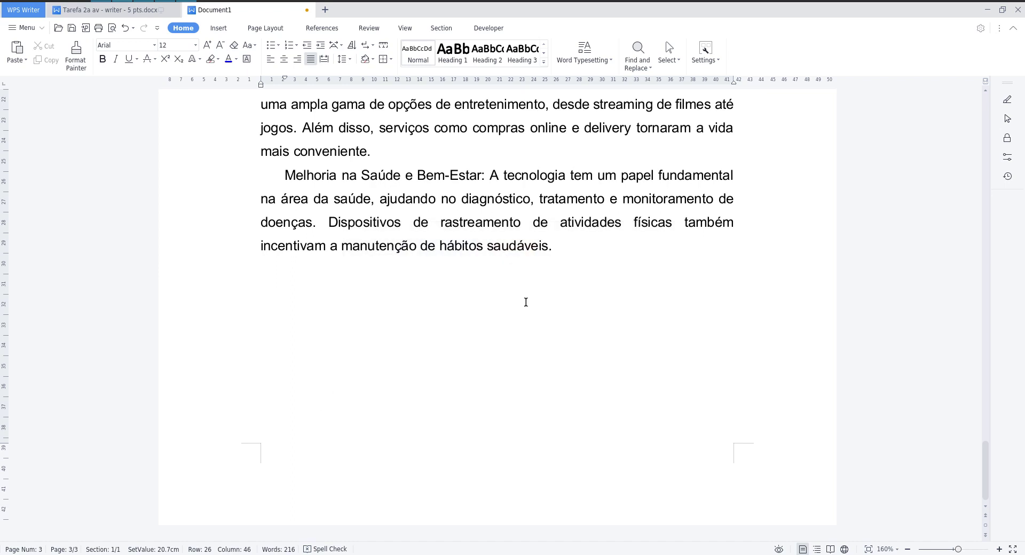
# Step: Add two new lines after the last paragraph of chapter 1 and review the chapter's heading
pyautogui.press('Return')
pyautogui.hotkey('alt', 'Tab')
pyautogui.scroll(10, 406, 363)
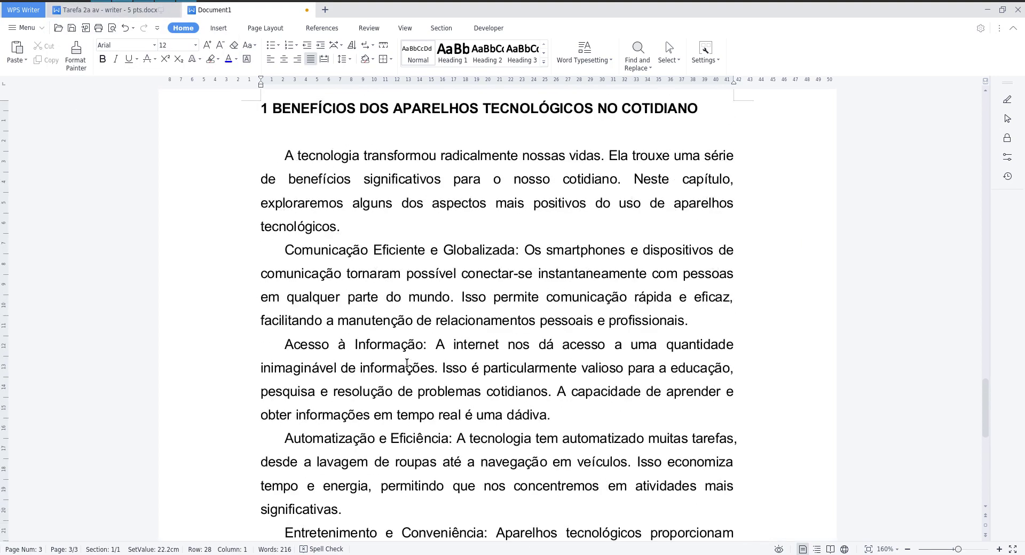
pyautogui.moveTo(332, 199); pyautogui.dragTo(436, 199)
pyautogui.scroll(-8, 421, 361)
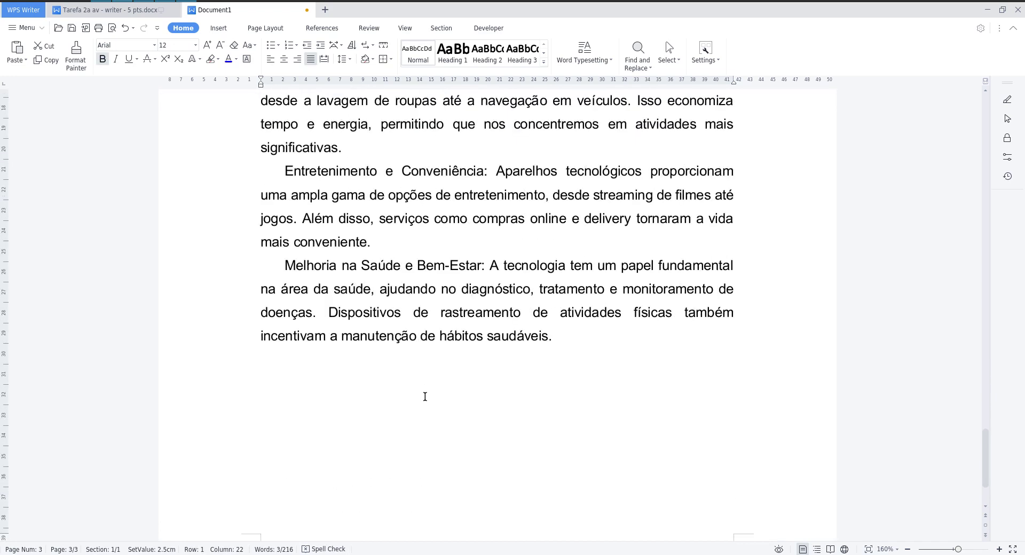
pyautogui.click(425, 339)
pyautogui.write('2 ')
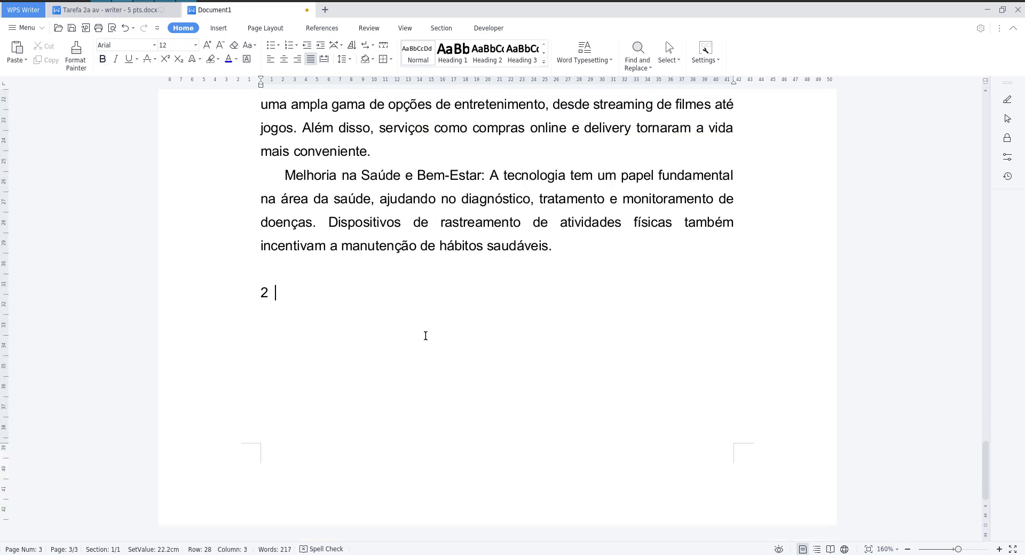
pyautogui.write('JDFSLKFJ FJDL FJLD    JFKLDJS FL')
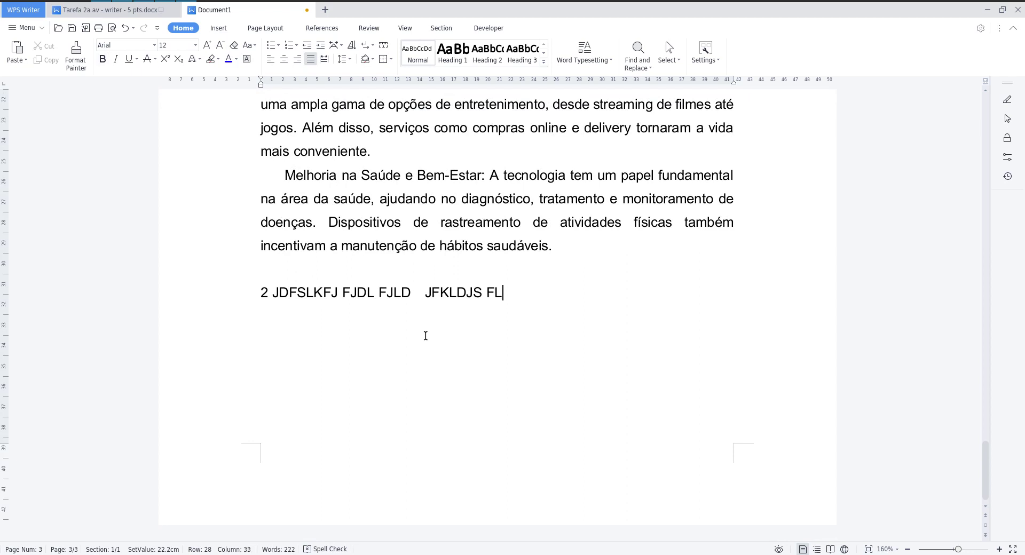
pyautogui.hotkey('shift', 'Home')
pyautogui.press('BackSpace')
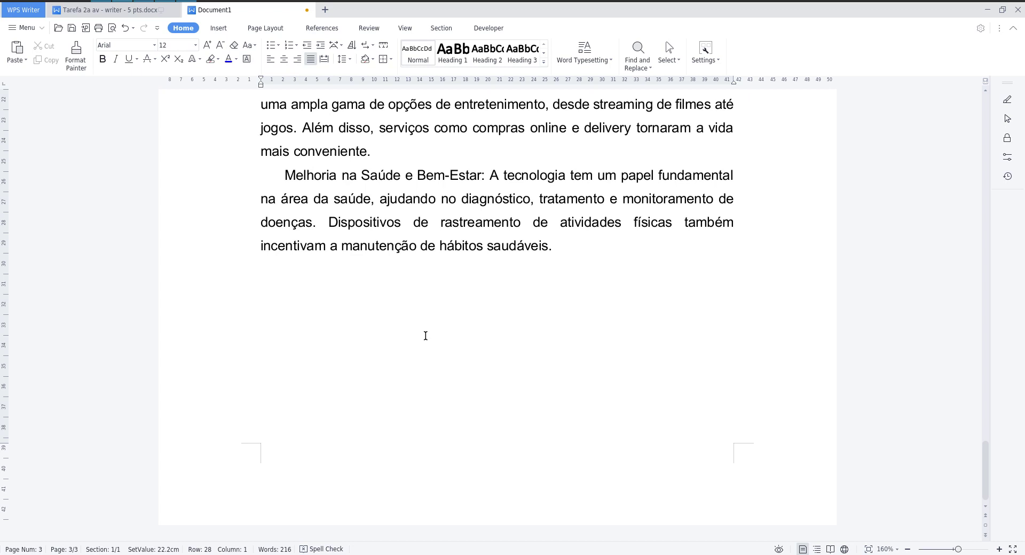
# Step: Insert a page break after chapter 1 and enter the placeholder heading "2 SEGUNDO CAPÍTULO...." on the new page
pyautogui.hotkey('ctrl', 'Return')
pyautogui.scroll(-2, 405, 385)
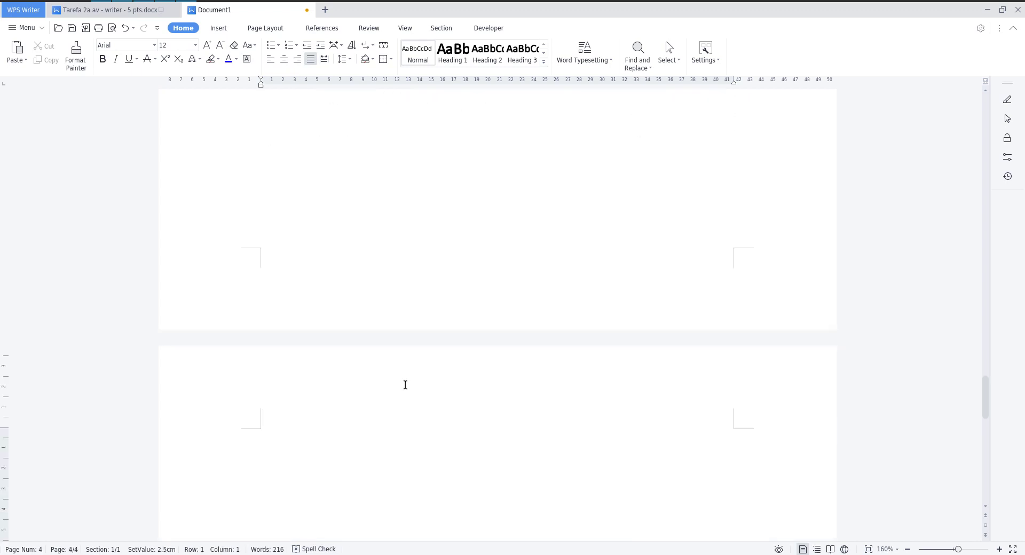
pyautogui.scroll(-2, 405, 385)
pyautogui.write('2 ')
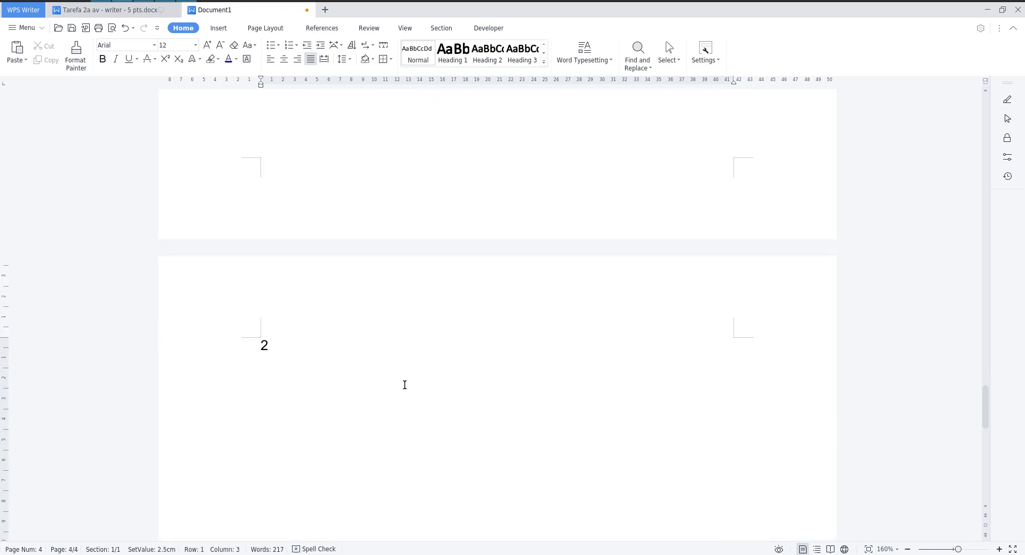
pyautogui.write('SEGUNDO CAP')
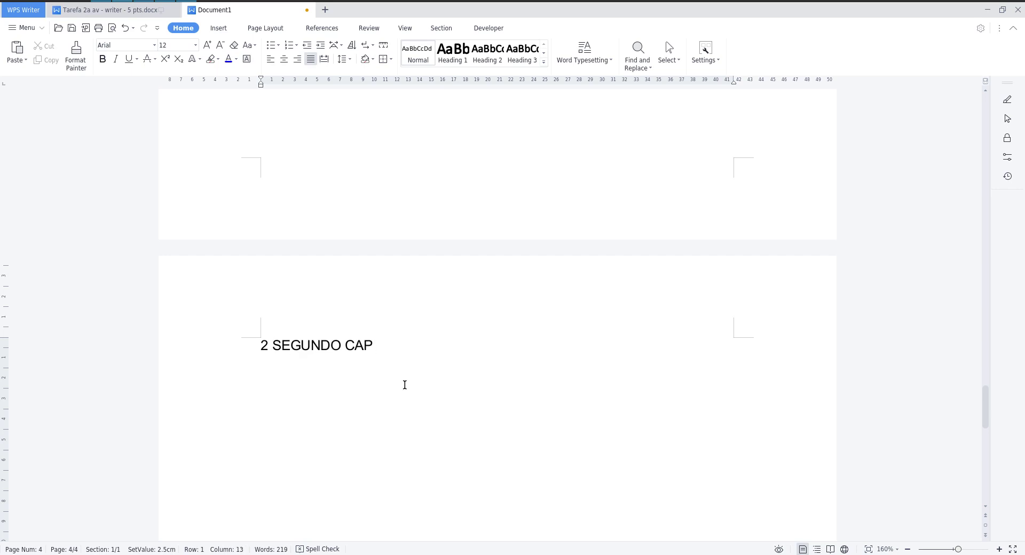
pyautogui.write('ÍTULO....')
# Step: Replace the placeholder after "2" with the title "Malefícios do Uso Excessivo de Aparelhos Tecnológicos" copied from the plain text file
pyautogui.hotkey('alt', 'Tab')
pyautogui.scroll(15, 160, 354)
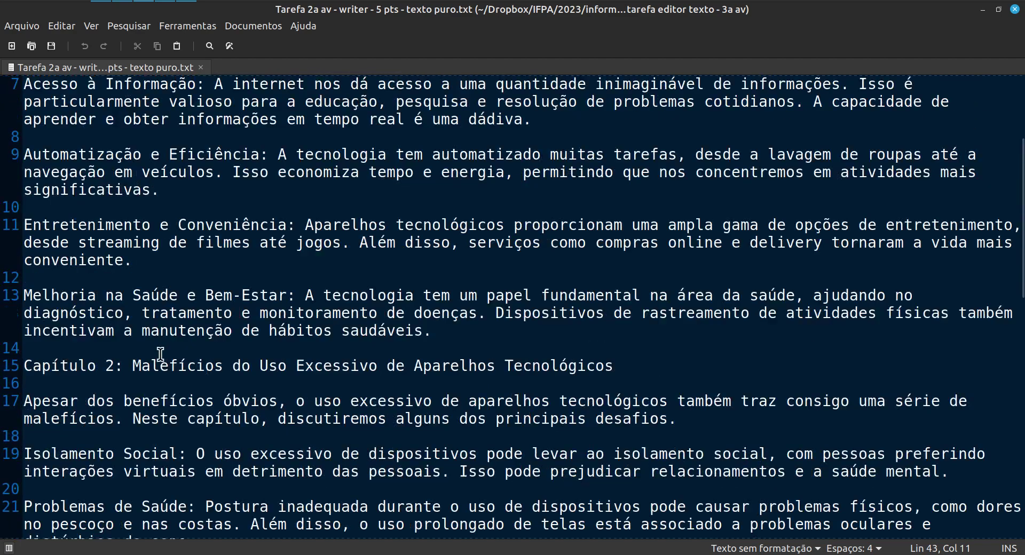
pyautogui.moveTo(133, 366); pyautogui.dragTo(622, 365)
pyautogui.hotkey('ctrl', 'c')
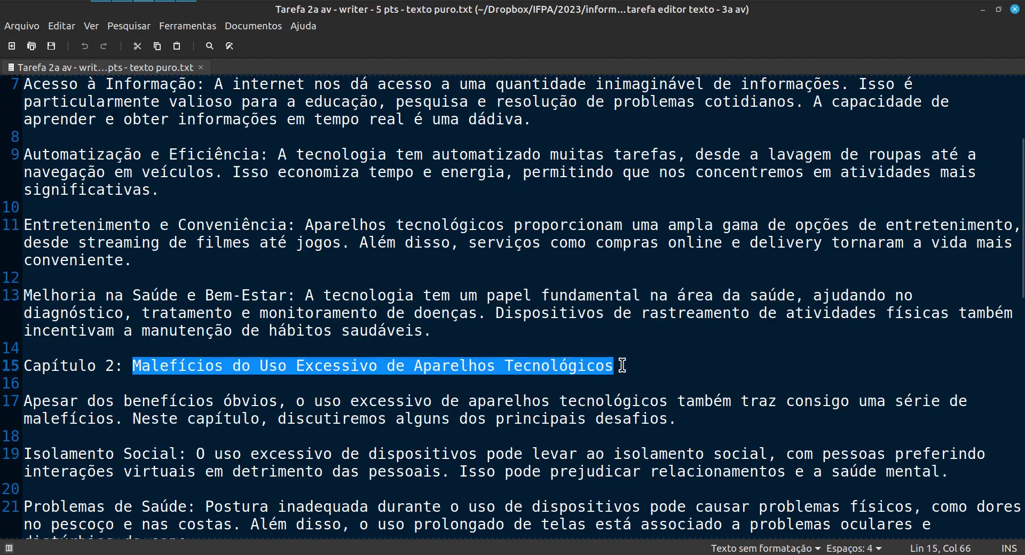
pyautogui.hotkey('alt', 'Tab')
pyautogui.moveTo(273, 346); pyautogui.dragTo(427, 354)
pyautogui.hotkey('ctrl', 'v')
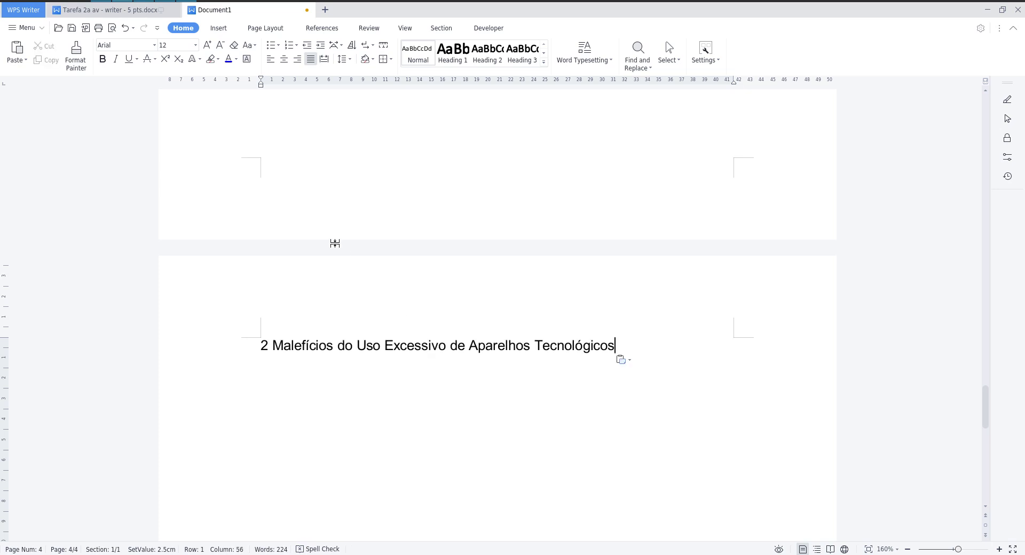
# Step: Change the chapter 2 title to uppercase and make the whole heading line, including the number, bold
pyautogui.keyDown('shift'); pyautogui.click(274, 340); pyautogui.keyUp('shift')
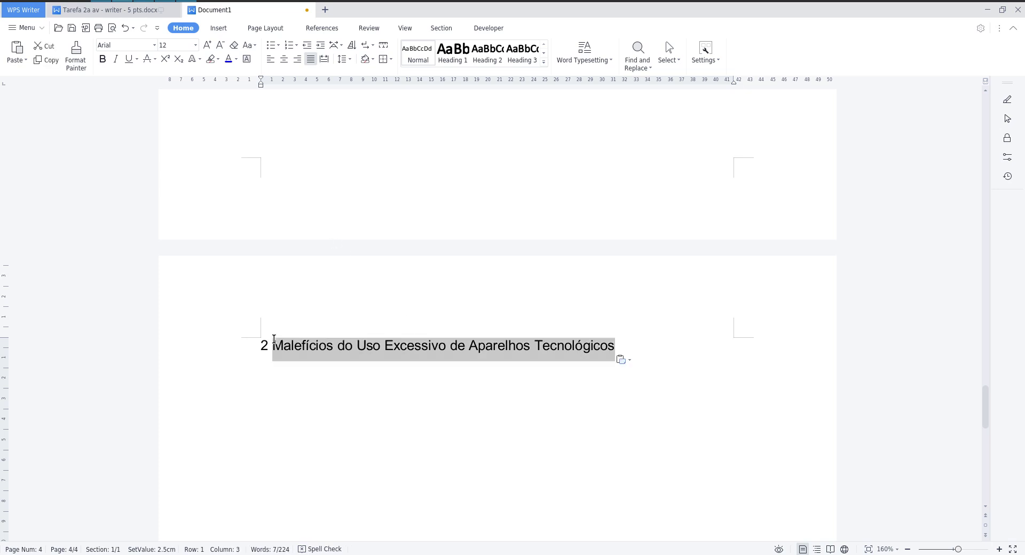
pyautogui.click(250, 45)
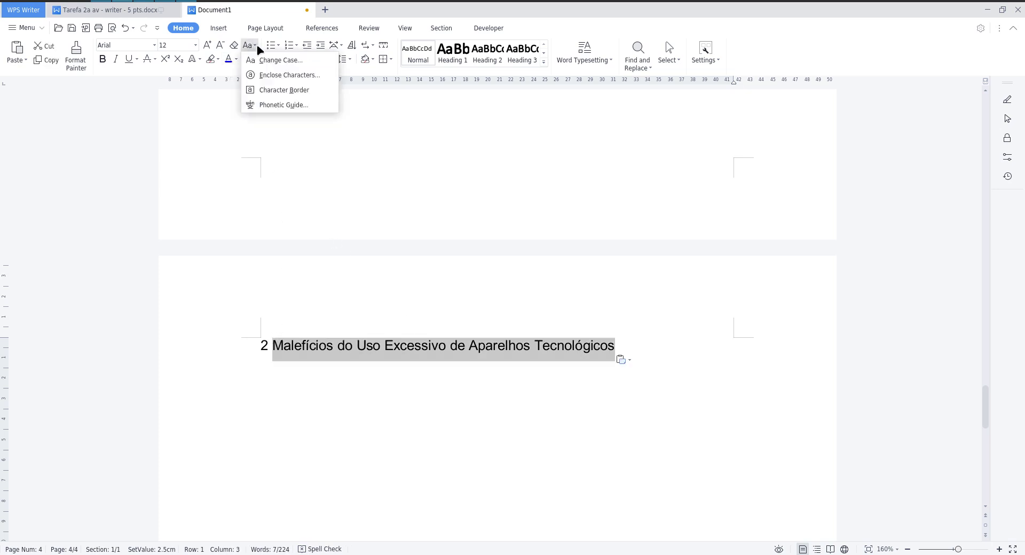
pyautogui.click(293, 63)
pyautogui.click(473, 258)
pyautogui.press('Return')
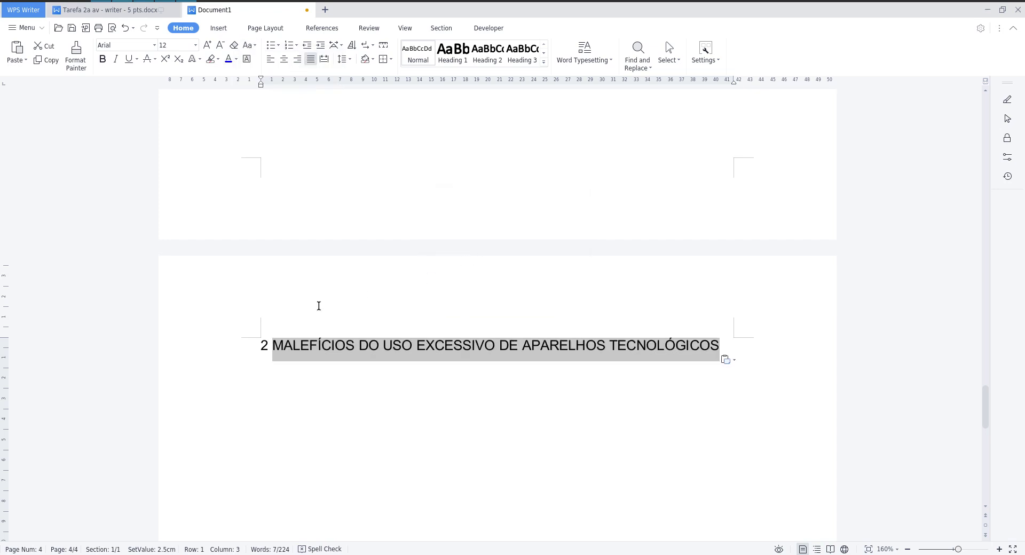
pyautogui.click(238, 356)
pyautogui.click(106, 59)
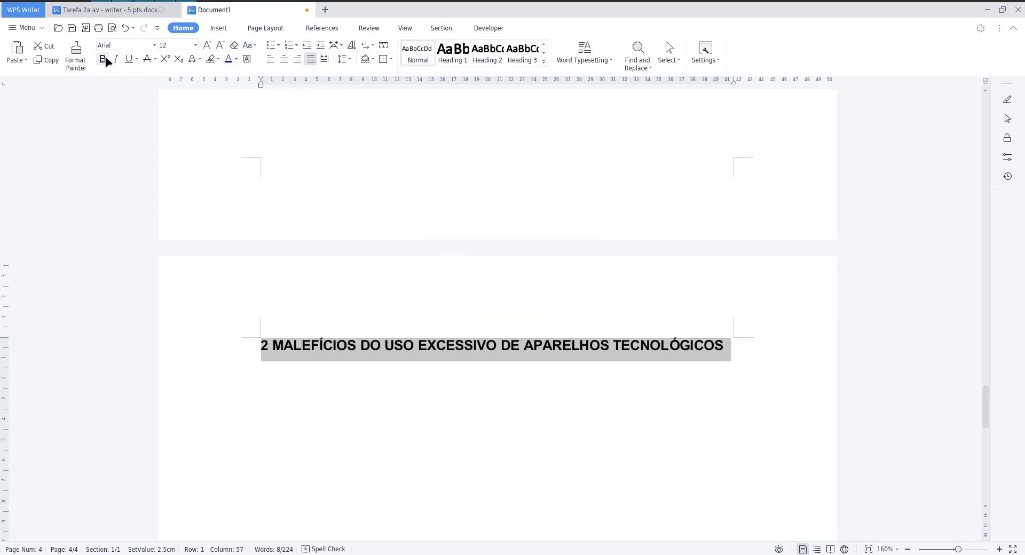
# Step: Add a blank line below the chapter 2 heading, turn bold off for the following text, and switch to the plain text file
pyautogui.click(732, 344)
pyautogui.press('Return')
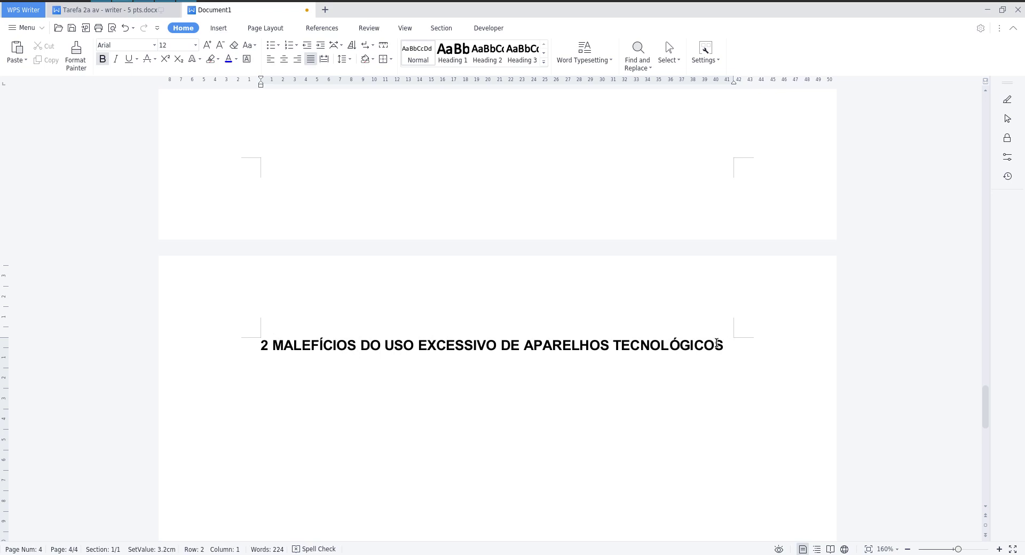
pyautogui.click(104, 63)
pyautogui.press('Return')
pyautogui.hotkey('alt', 'Tab')
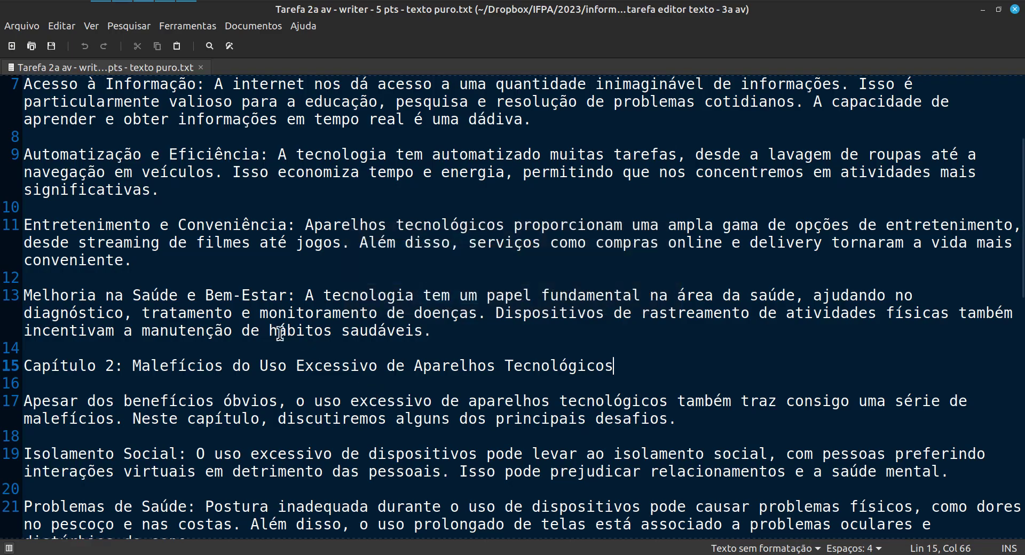
# Step: Copy the first two chapter 2 paragraphs, through "Isolamento Social", from the plain text file and paste them below the chapter 2 heading
pyautogui.moveTo(24, 401); pyautogui.dragTo(323, 488)
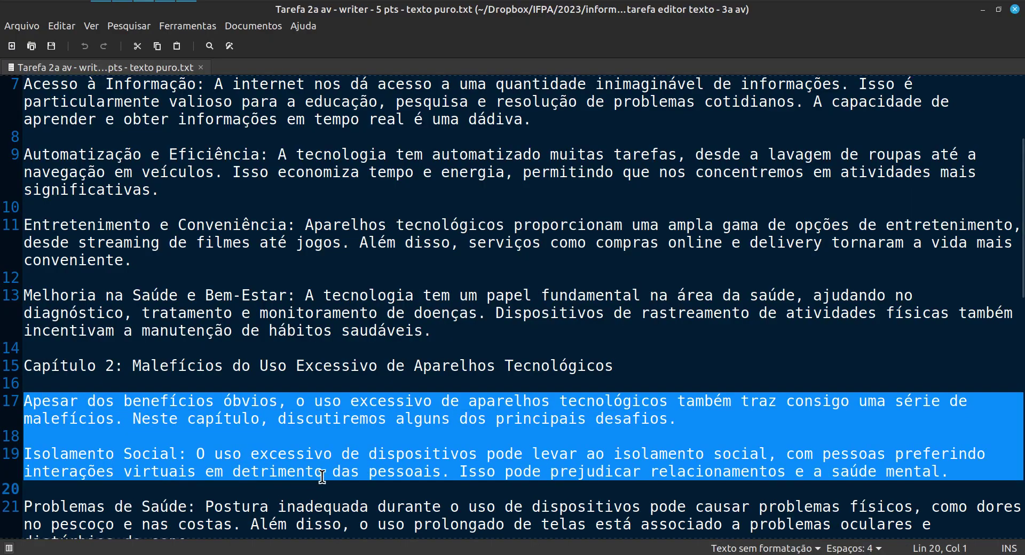
pyautogui.hotkey('ctrl', 'c')
pyautogui.hotkey('alt', 'Tab')
pyautogui.hotkey('ctrl', 'v')
# Step: Indent the first line of both chapter 2 paragraphs and remove the blank line between them
pyautogui.click(264, 304)
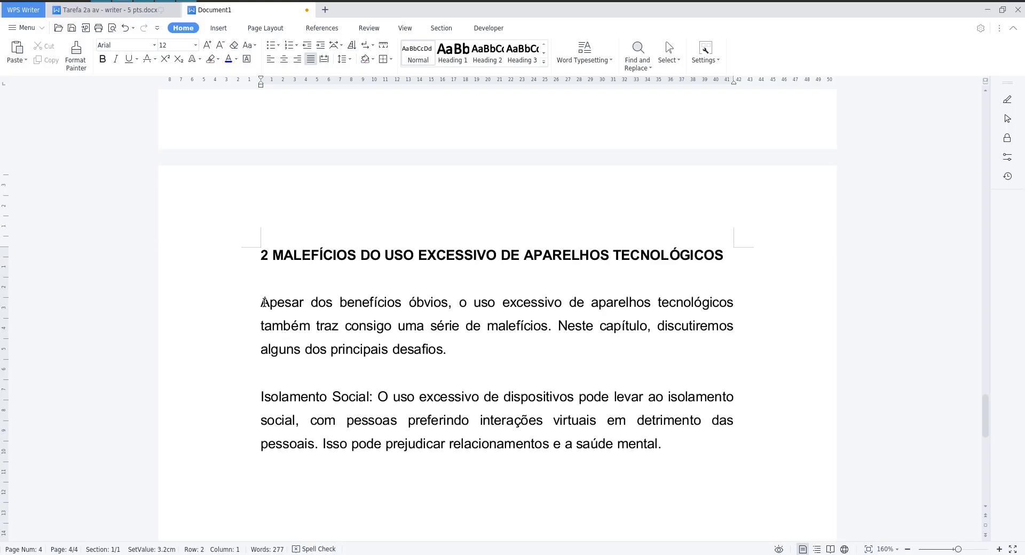
pyautogui.press('Tab')
pyautogui.press('Tab')
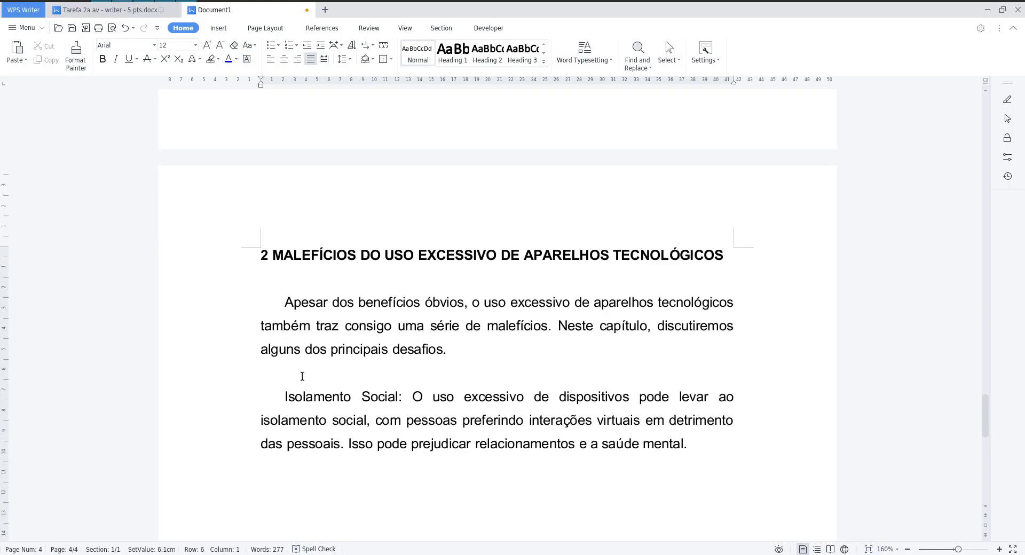
pyautogui.click(299, 374)
pyautogui.press('BackSpace')
pyautogui.click(288, 302)
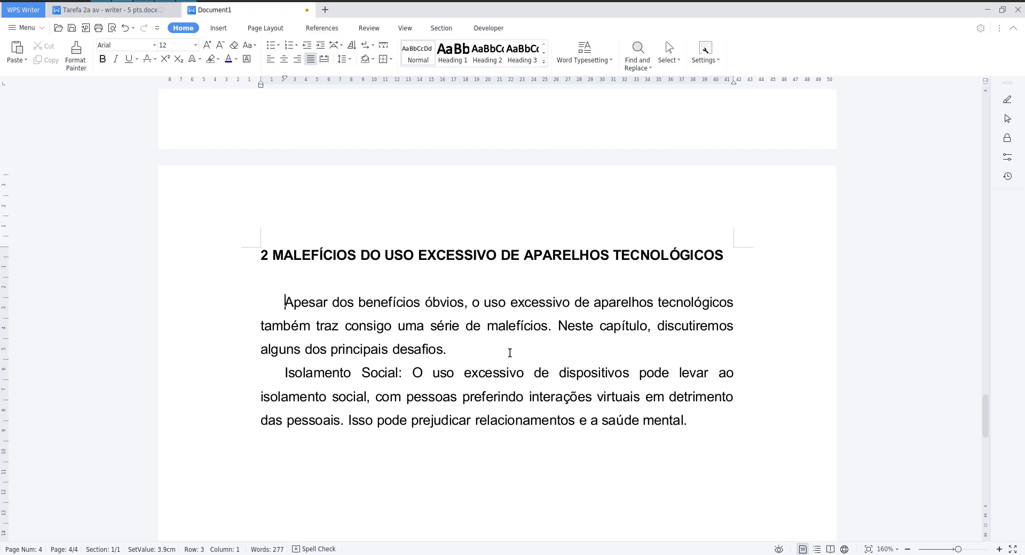
# Step: Review assignment items a and b in the task document, covering IFPA formatting and the images required for chapters 1 and 2
pyautogui.click(123, 11)
pyautogui.scroll(-3, 530, 423)
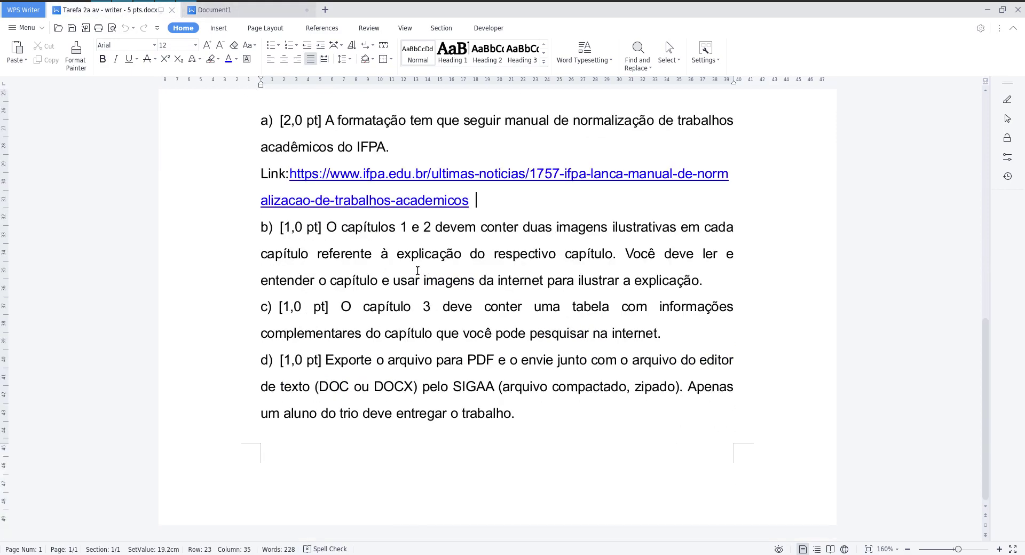
pyautogui.moveTo(497, 212); pyautogui.dragTo(259, 126)
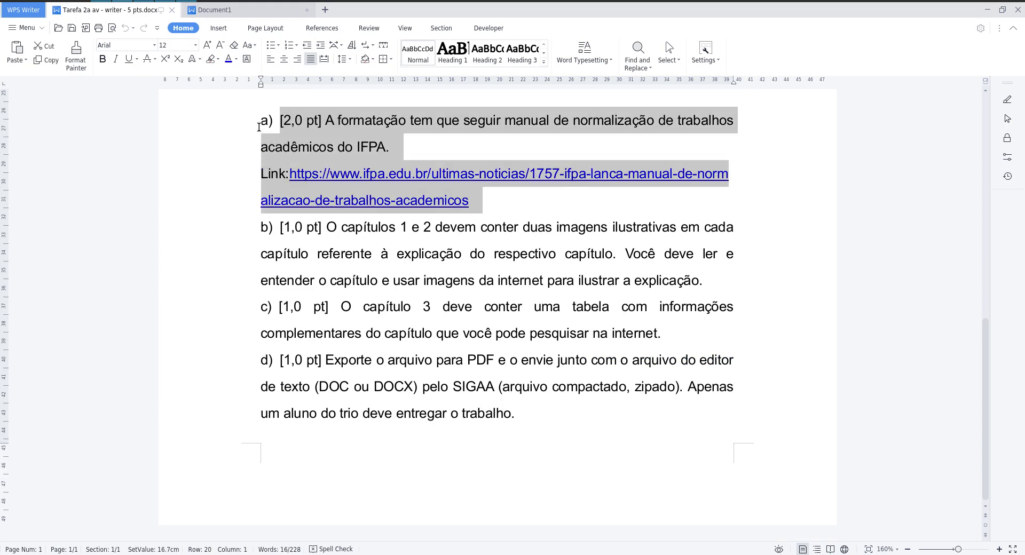
pyautogui.click(414, 140)
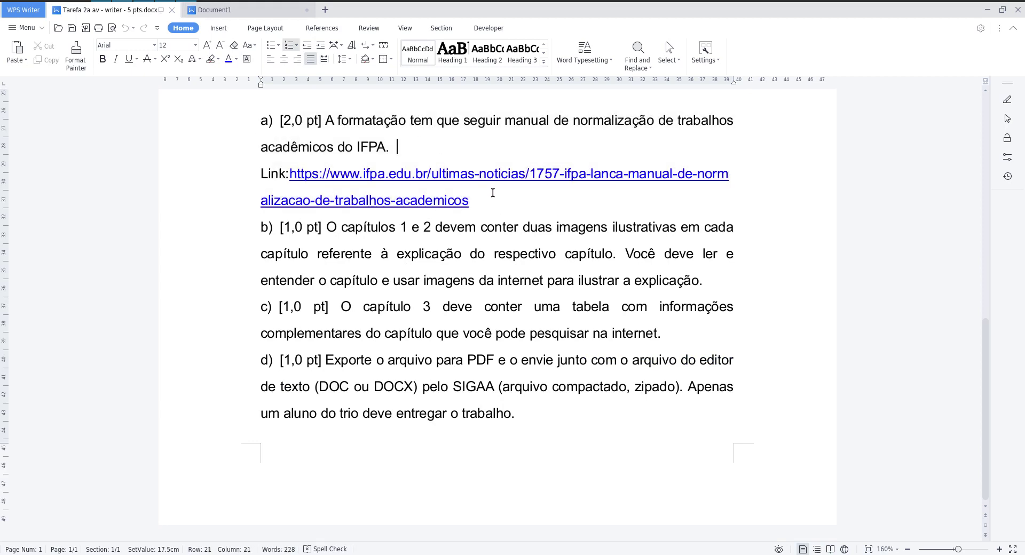
pyautogui.moveTo(489, 200); pyautogui.dragTo(293, 133)
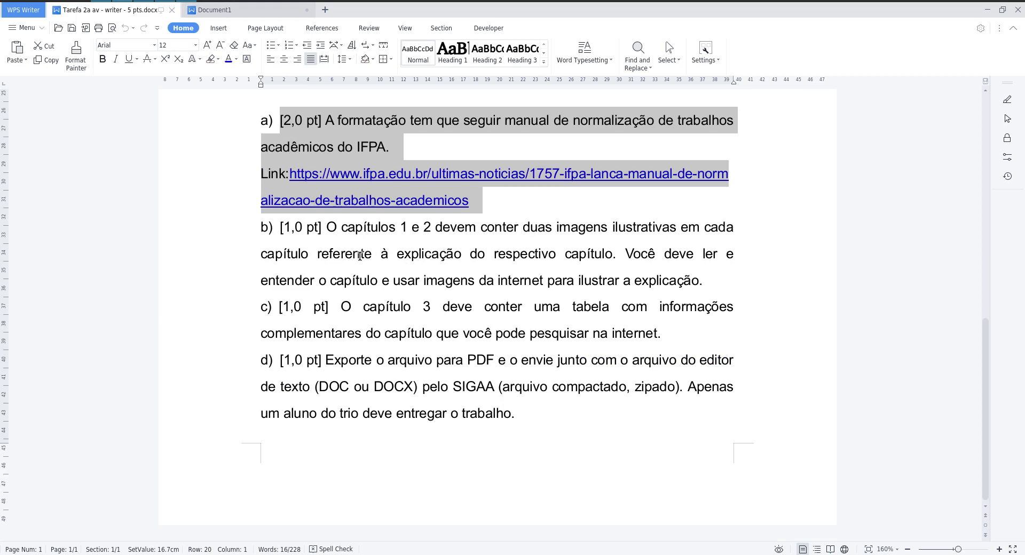
pyautogui.moveTo(328, 233); pyautogui.dragTo(435, 224)
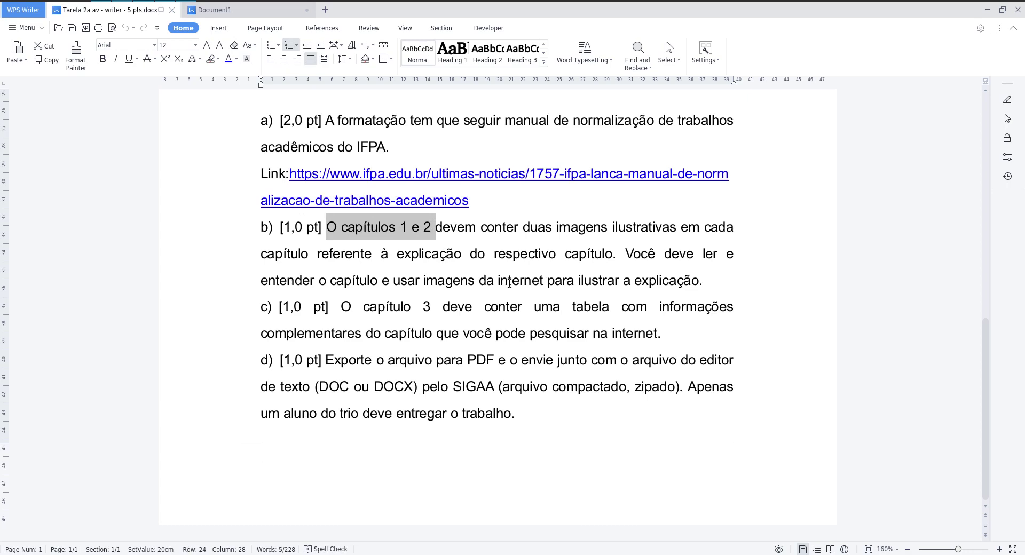
# Step: Correct the opening of assignment item b to "Os capítulos 1 e 2"
pyautogui.click(338, 234)
pyautogui.write('S')
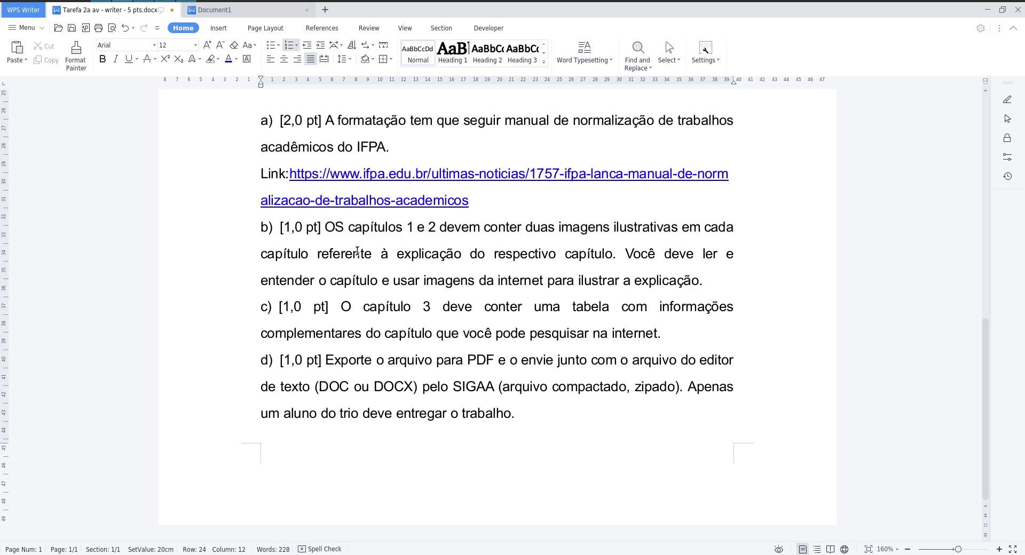
pyautogui.press('BackSpace')
pyautogui.write('s')
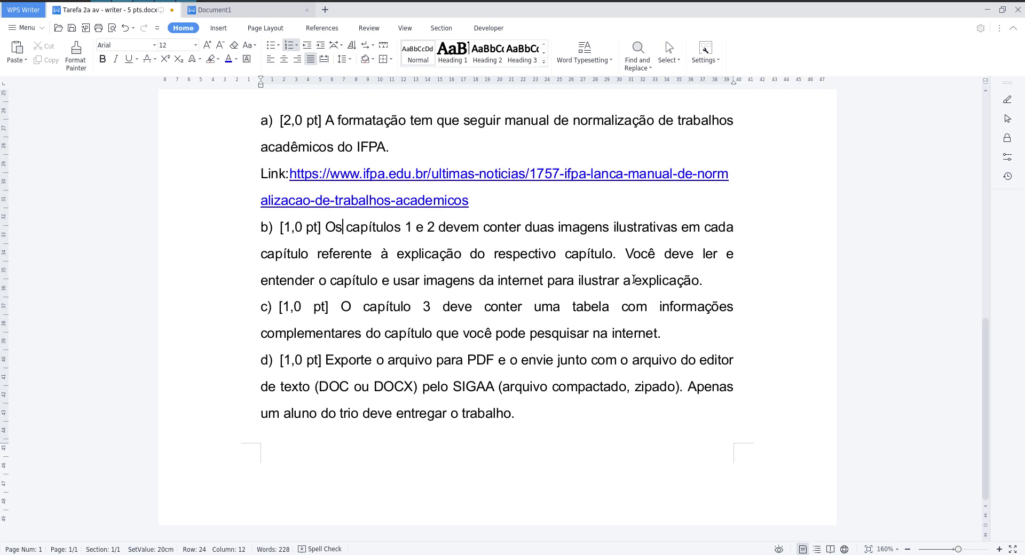
pyautogui.hotkey('alt', 'Tab')
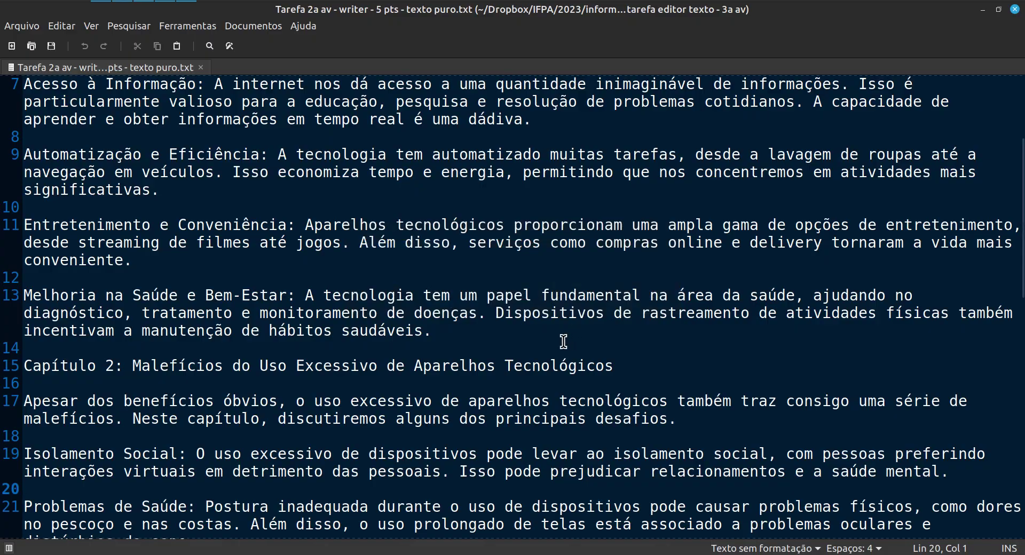
pyautogui.hotkey('alt', 'Tab')
pyautogui.press('Tab')
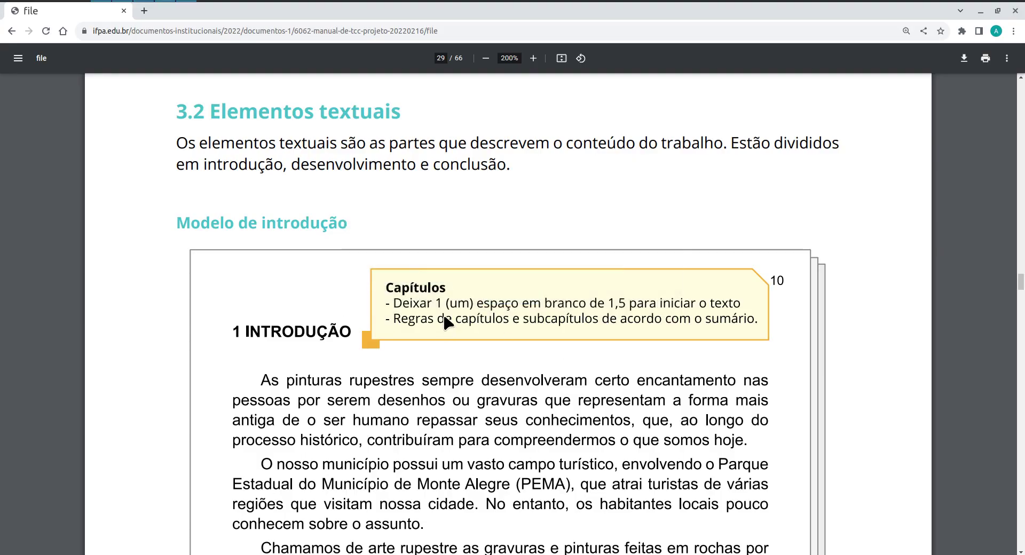
pyautogui.hotkey('alt', 'Tab')
# Step: In Document1, add three blank lines after the "Comunicação Eficiente e Globalizada" paragraph of chapter 1
pyautogui.click(225, 11)
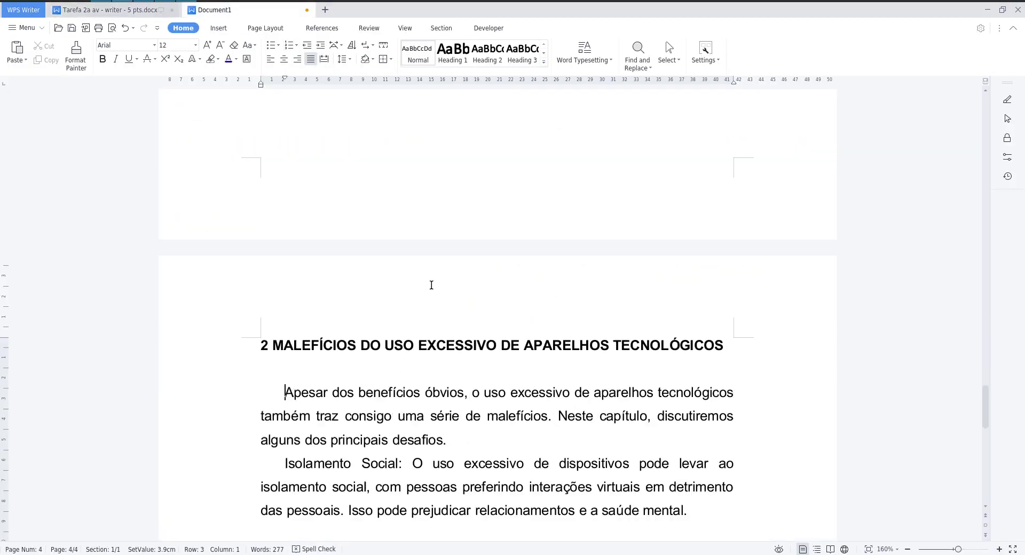
pyautogui.scroll(10, 431, 285)
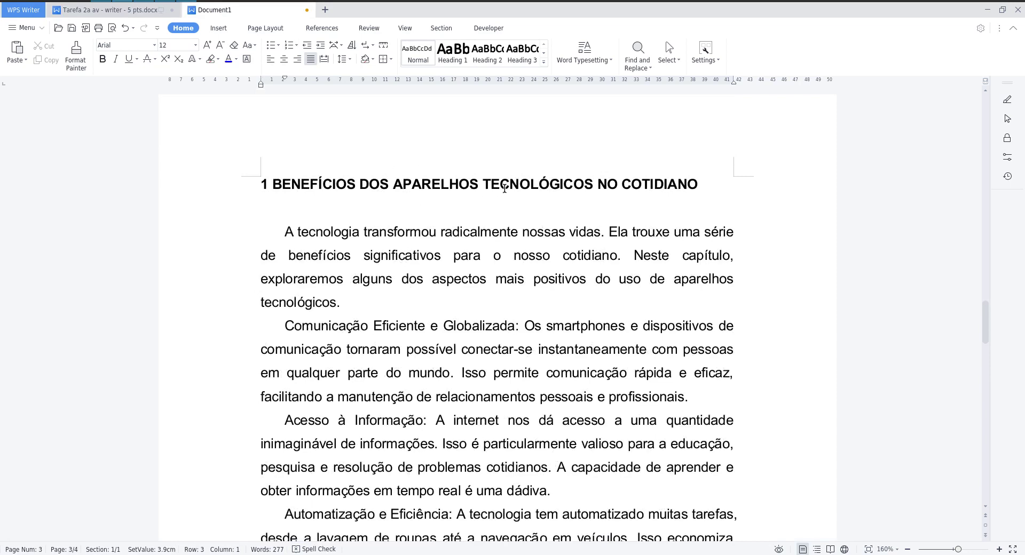
pyautogui.scroll(-3, 414, 271)
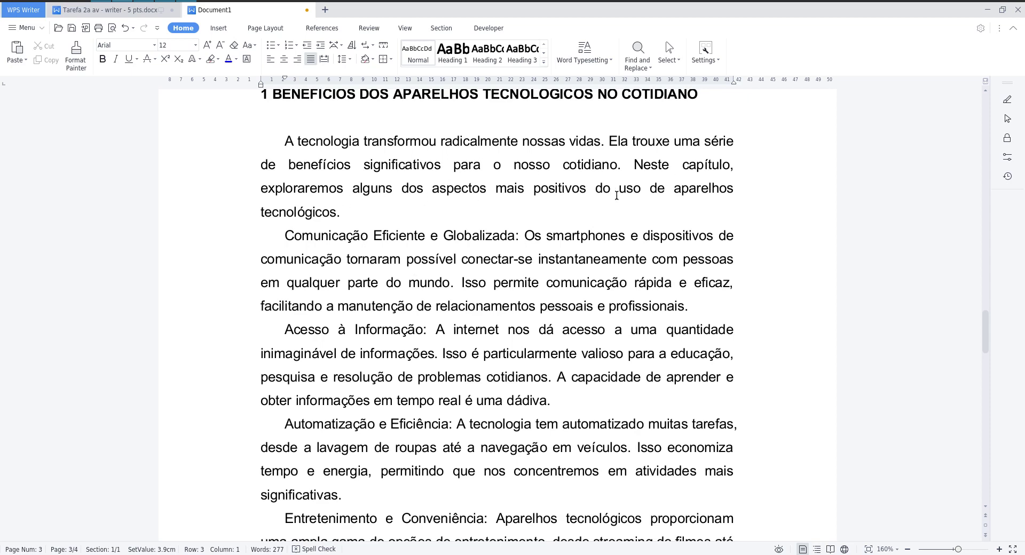
pyautogui.scroll(-3, 454, 230)
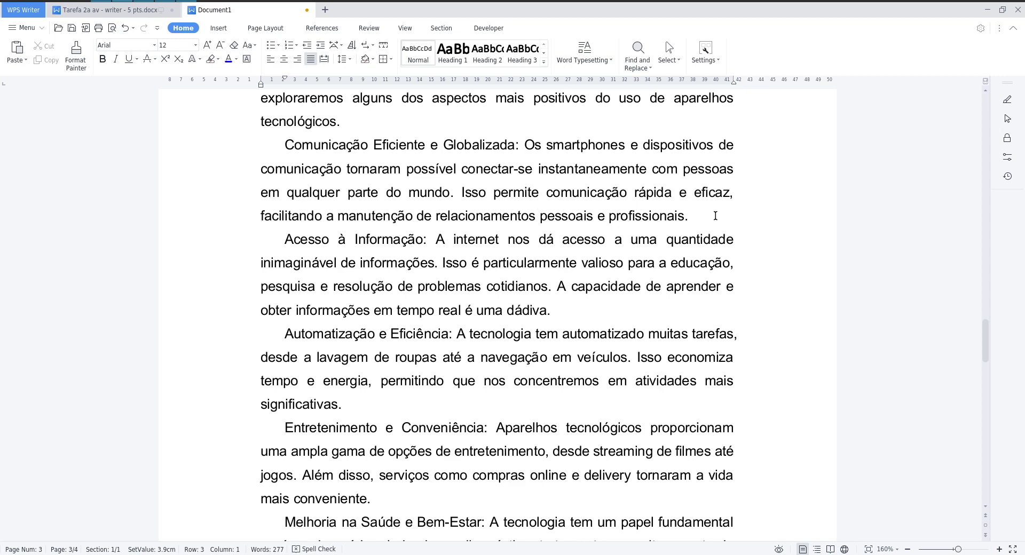
pyautogui.moveTo(353, 208); pyautogui.dragTo(398, 218)
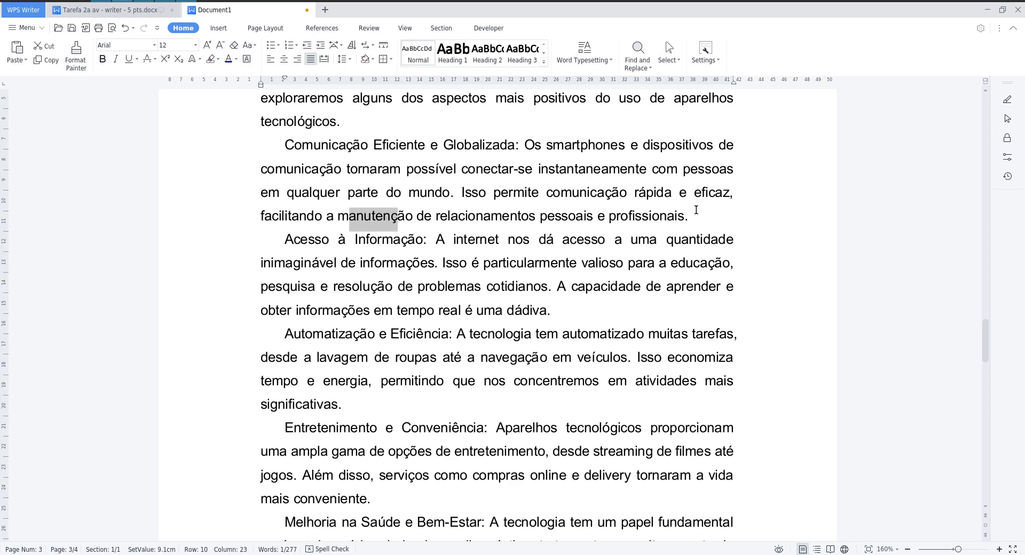
pyautogui.click(707, 216)
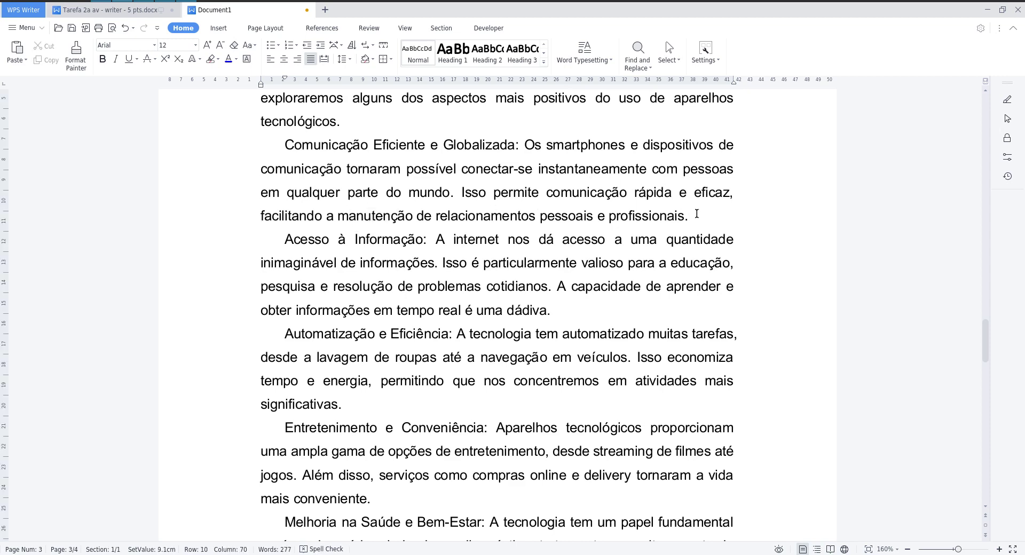
pyautogui.press('Return')
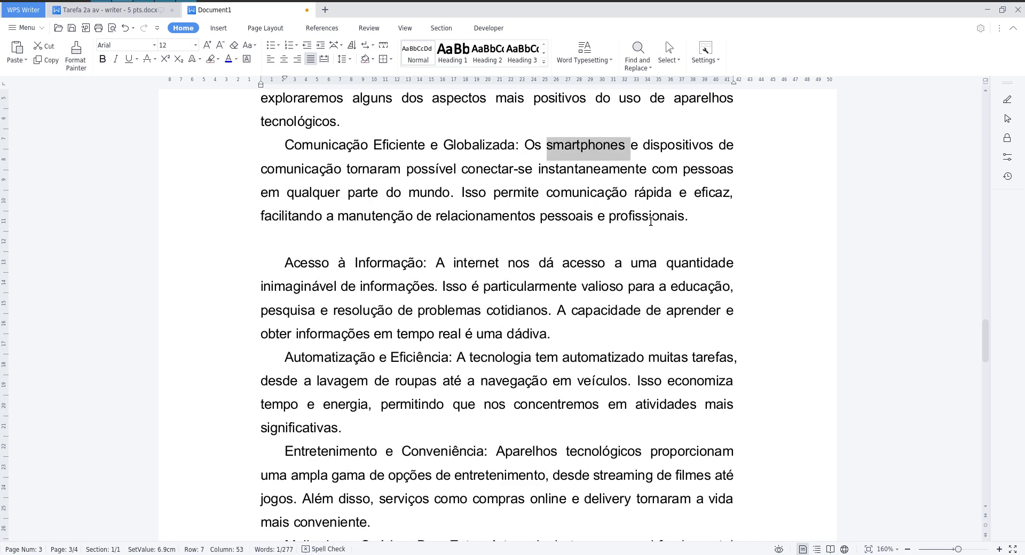
pyautogui.press('Return')
pyautogui.press('Return')
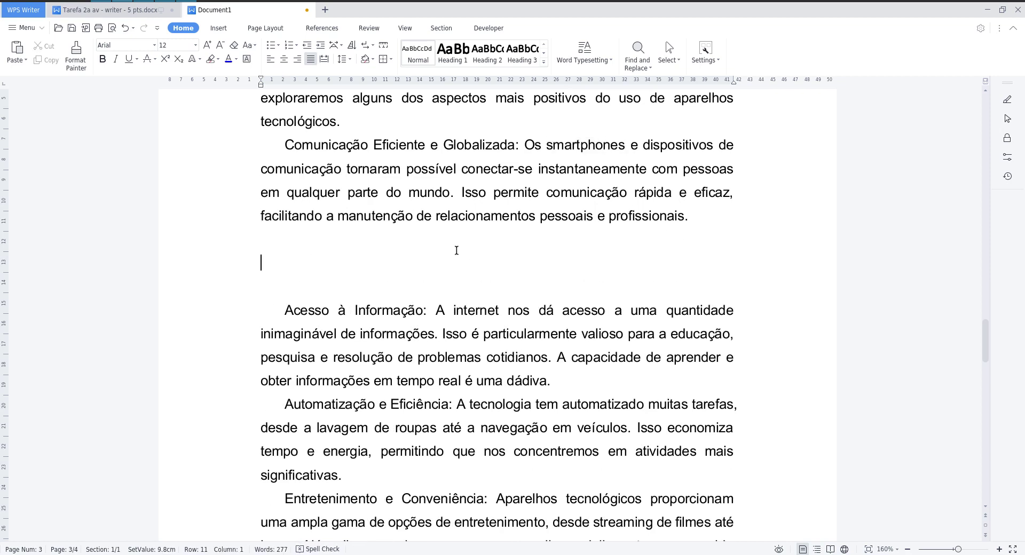
# Step: Switch to Chrome and search Google Images for "smartphone" in a new browser tab
pyautogui.click(279, 536)
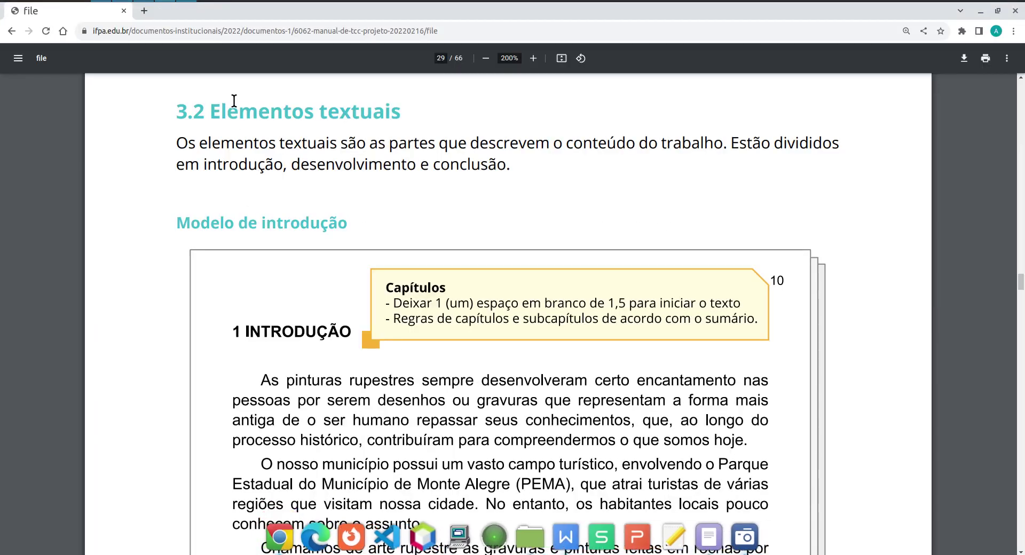
pyautogui.click(144, 11)
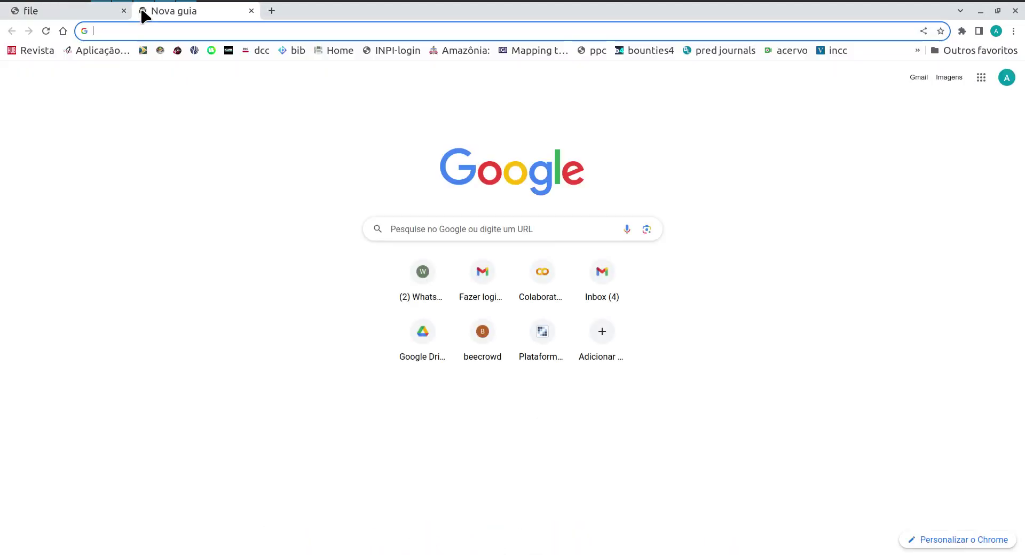
pyautogui.click(413, 231)
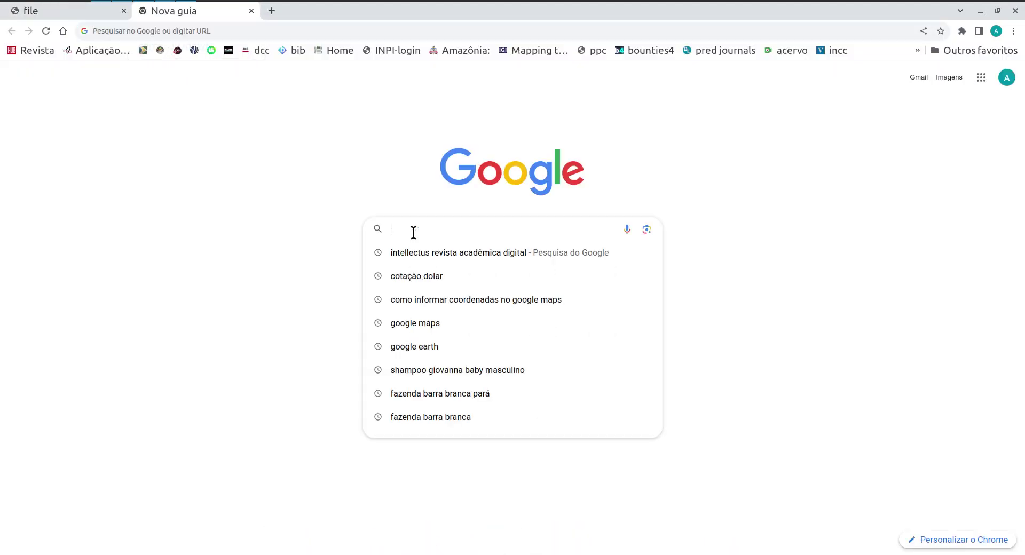
pyautogui.write('smartp')
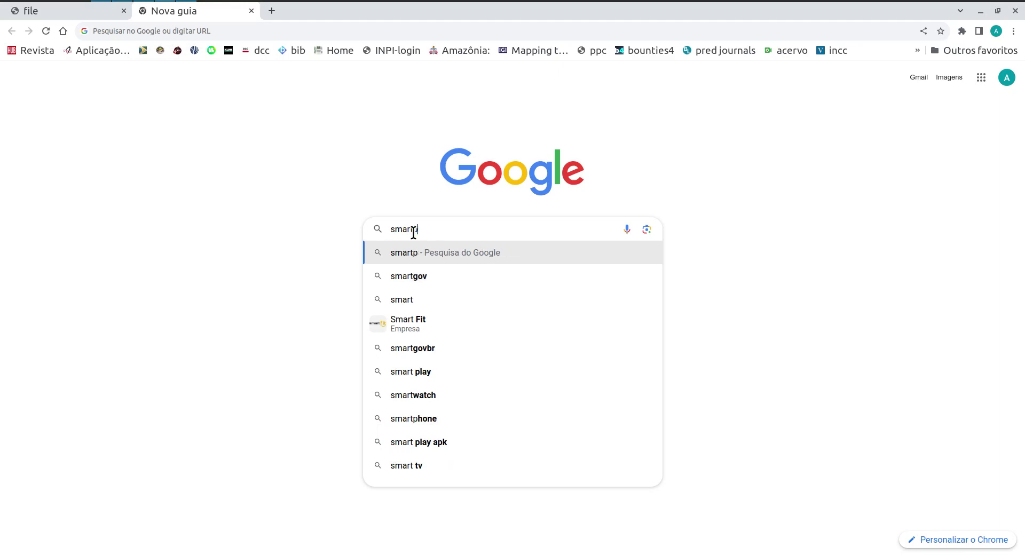
pyautogui.write('hone')
pyautogui.press('Return')
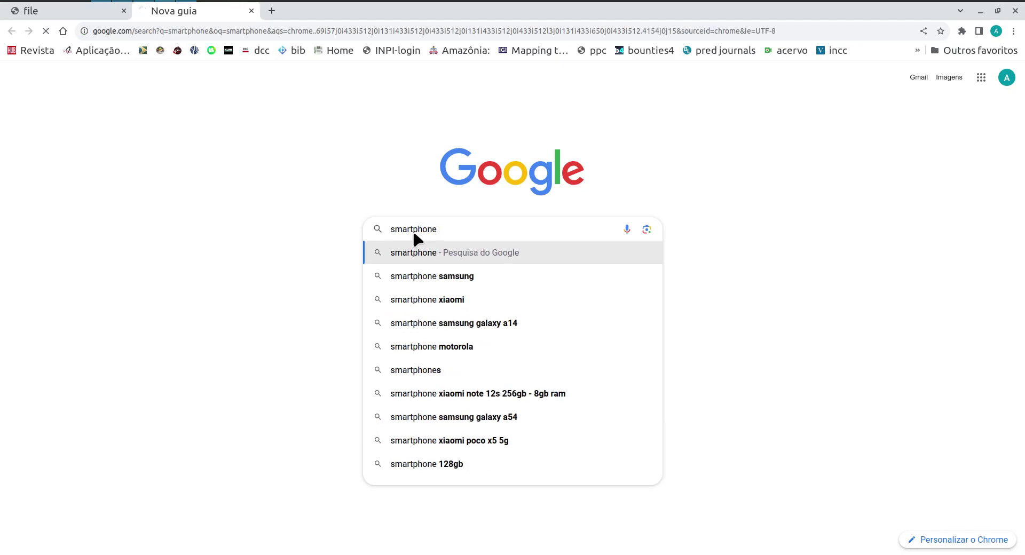
pyautogui.click(188, 98)
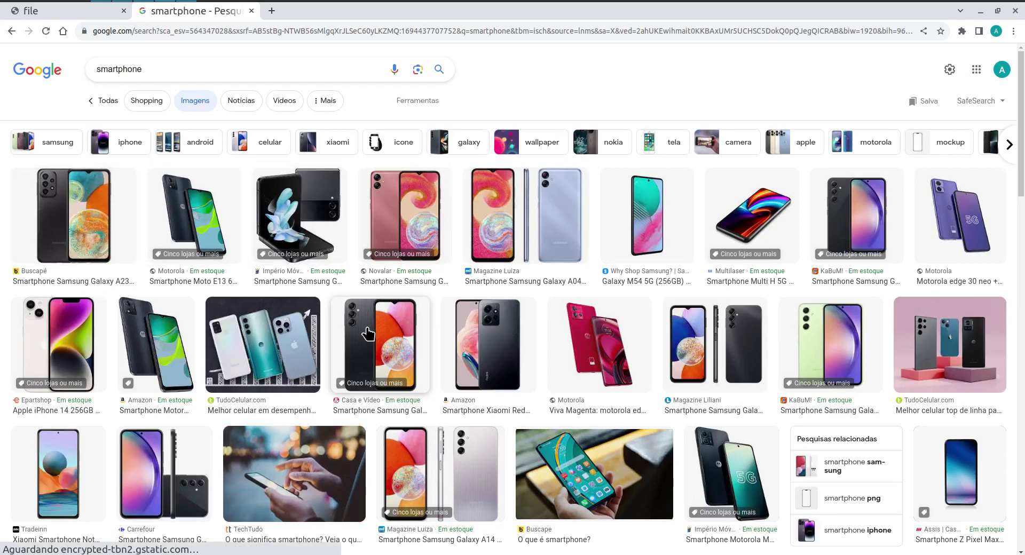
# Step: Copy the black Xiaomi Redmi Note 12 image from the smartphone image results and paste it into Document1 in WPS Writer
pyautogui.click(469, 350)
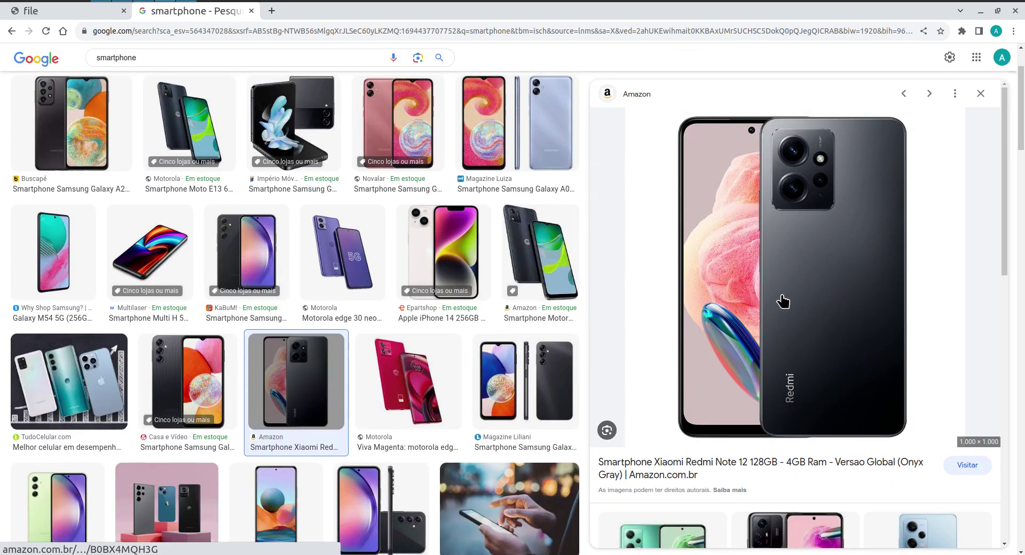
pyautogui.rightClick(781, 296)
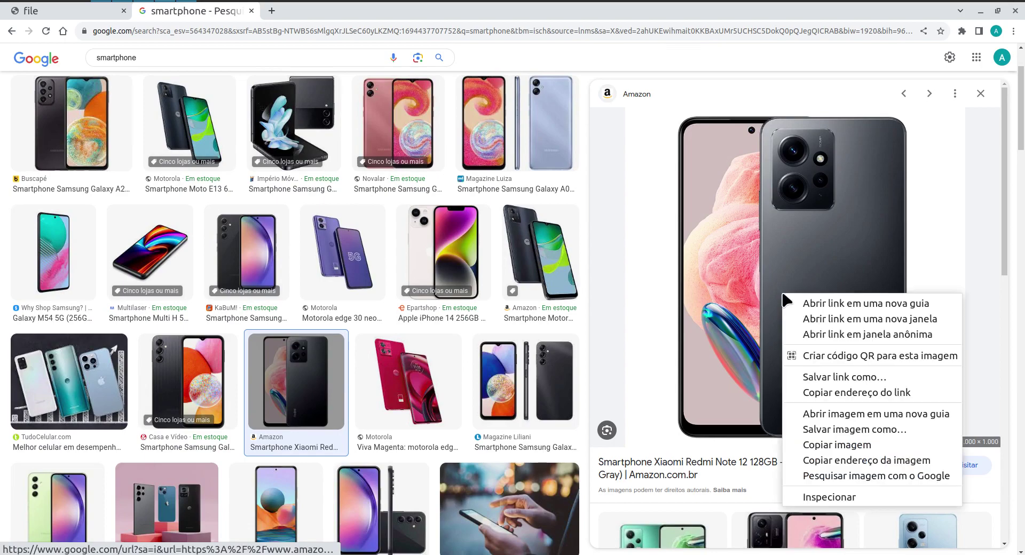
pyautogui.click(846, 444)
pyautogui.hotkey('alt', 'Tab')
pyautogui.hotkey('ctrl', 'v')
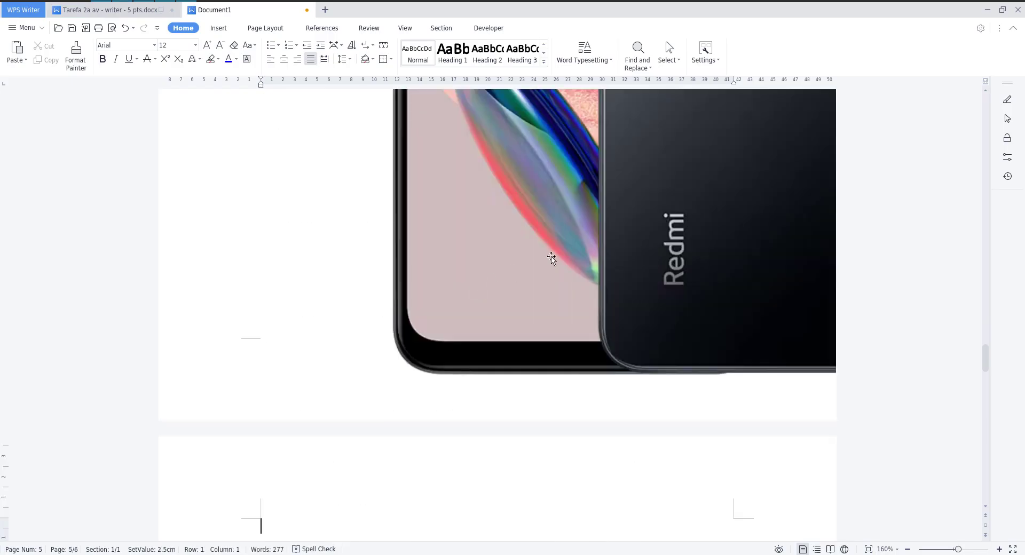
# Step: Shrink the pasted smartphone picture proportionally to about 4.65 cm square
pyautogui.click(551, 259)
pyautogui.moveTo(373, 331); pyautogui.dragTo(660, 170)
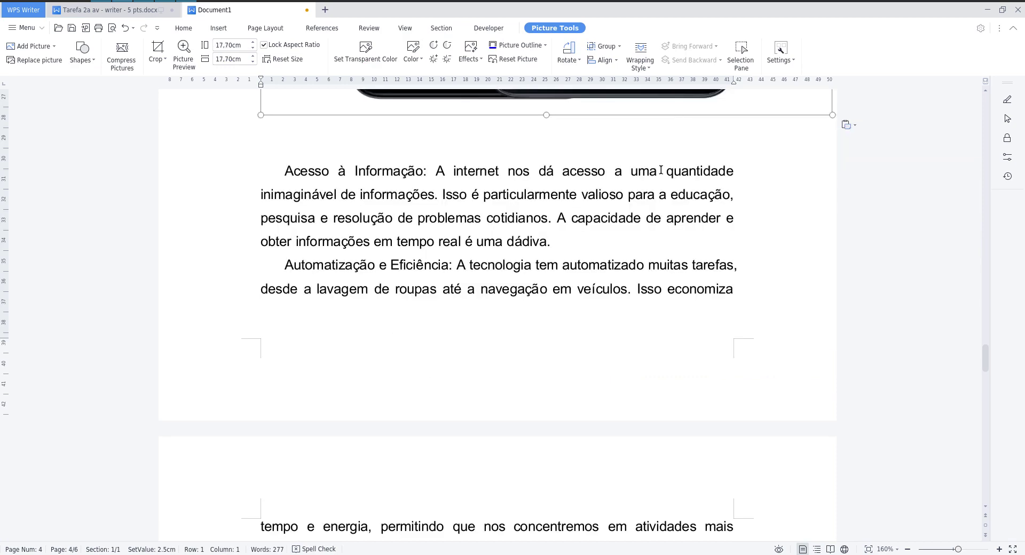
pyautogui.scroll(3, 475, 381)
pyautogui.moveTo(832, 295); pyautogui.dragTo(521, 117)
pyautogui.scroll(5, 613, 294)
pyautogui.scroll(12, 613, 294)
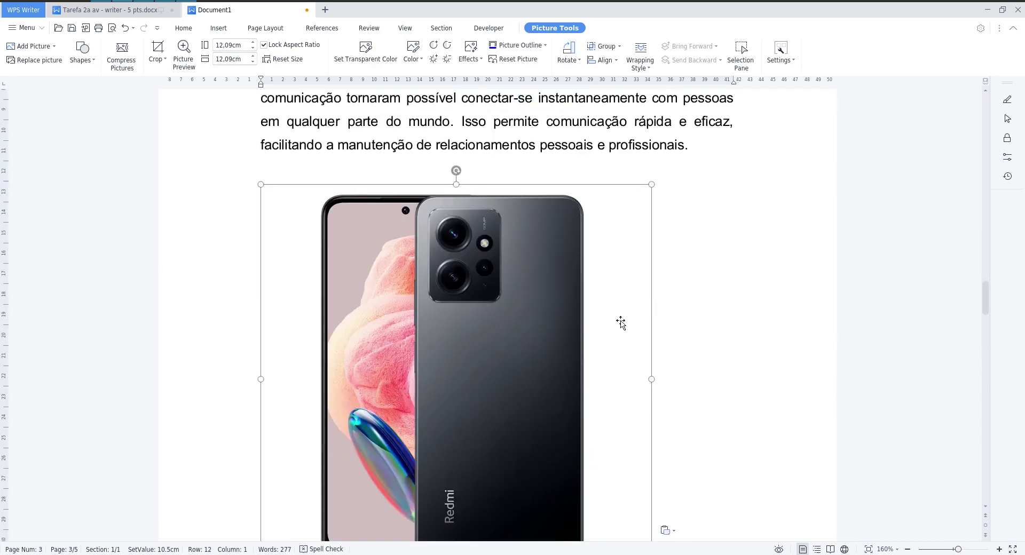
pyautogui.scroll(-1, 619, 323)
pyautogui.moveTo(652, 484); pyautogui.dragTo(410, 244)
pyautogui.scroll(-2, 418, 256)
pyautogui.scroll(3, 418, 256)
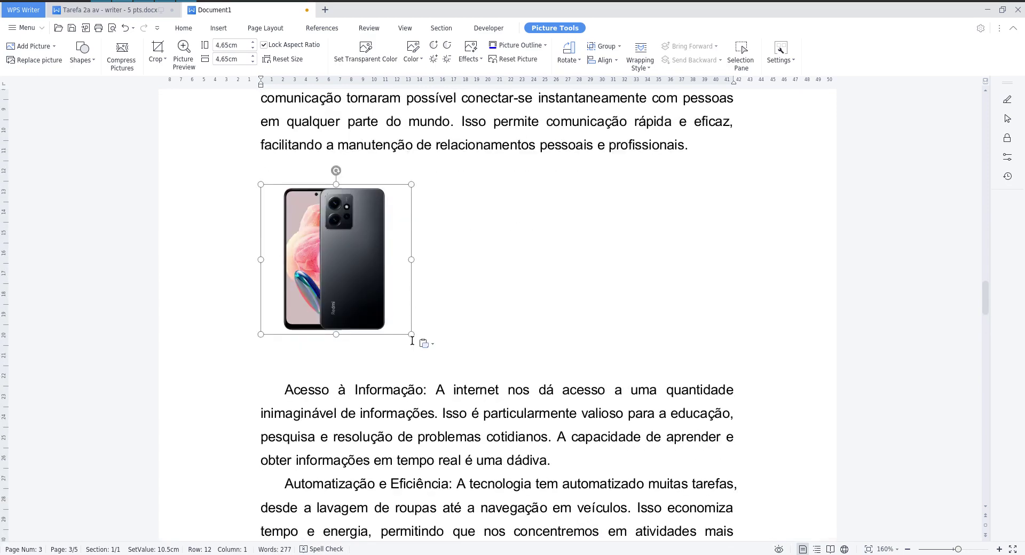
# Step: Enlarge the smartphone picture and set its height and width to 5.50 cm
pyautogui.moveTo(412, 333); pyautogui.dragTo(433, 353)
pyautogui.click(434, 354)
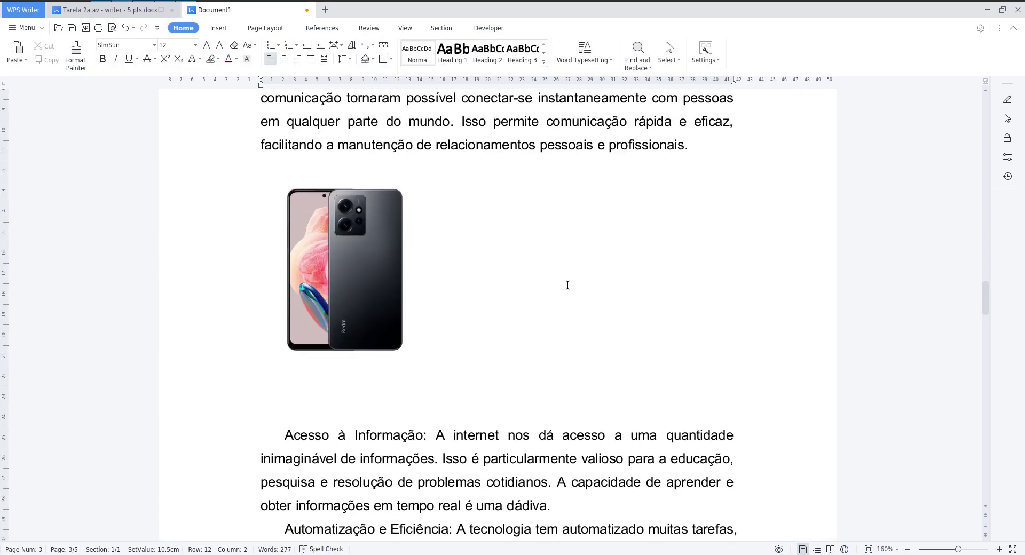
pyautogui.click(328, 228)
pyautogui.click(253, 42)
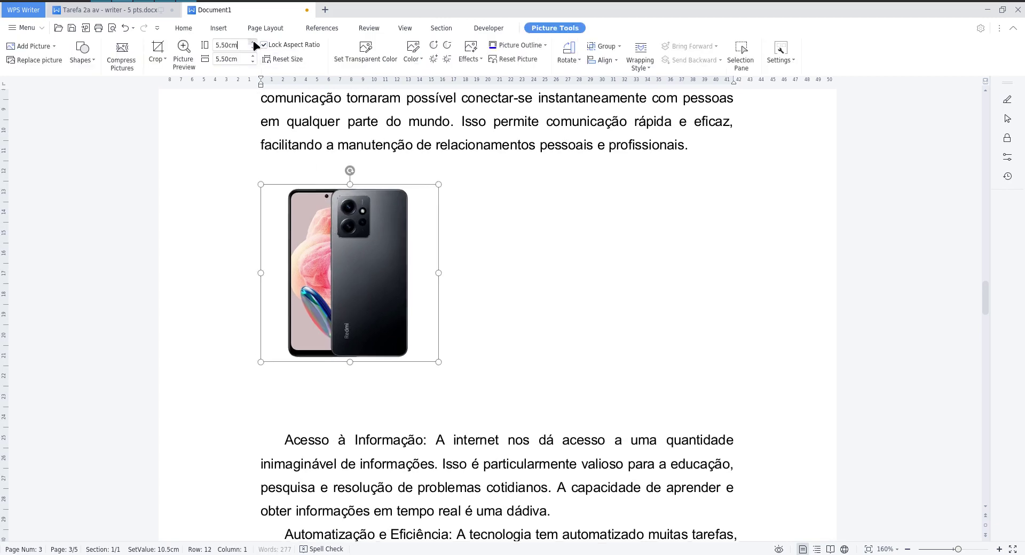
pyautogui.click(321, 380)
# Step: Switch to the TCC manual PDF in the browser and examine the figure formatting rules on page 30
pyautogui.hotkey('alt', 'Tab')
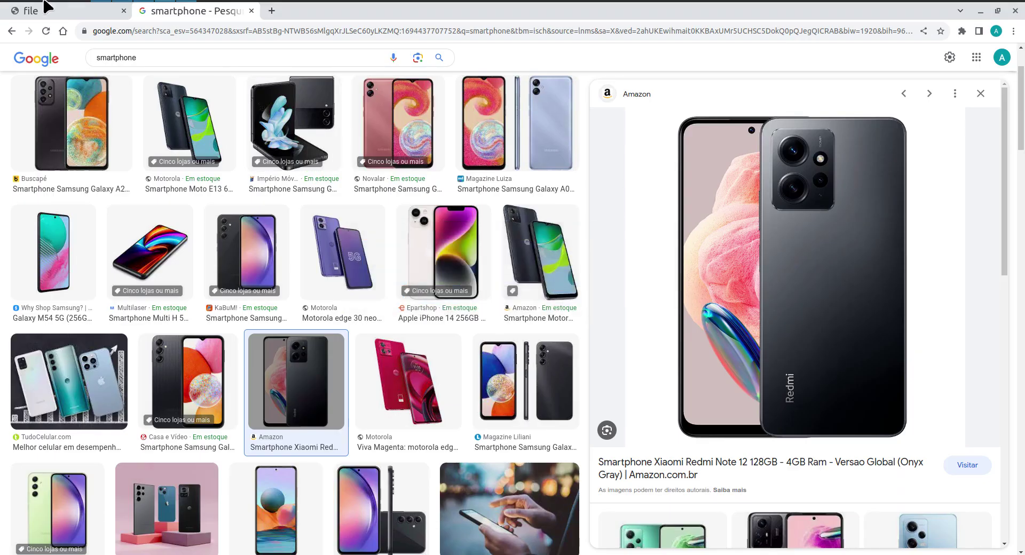
pyautogui.click(40, 8)
pyautogui.scroll(-5, 581, 383)
pyautogui.scroll(-10, 582, 388)
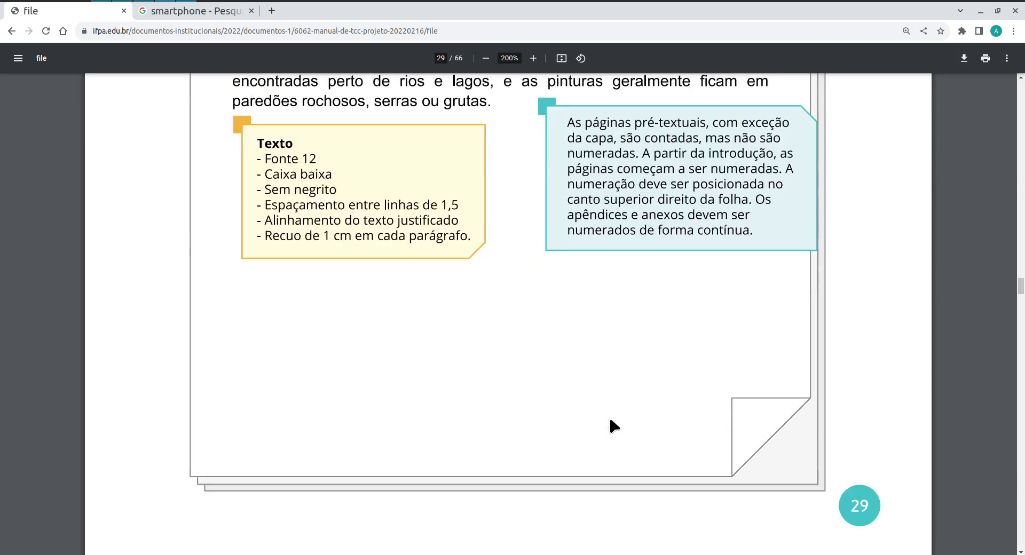
pyautogui.scroll(-3, 609, 421)
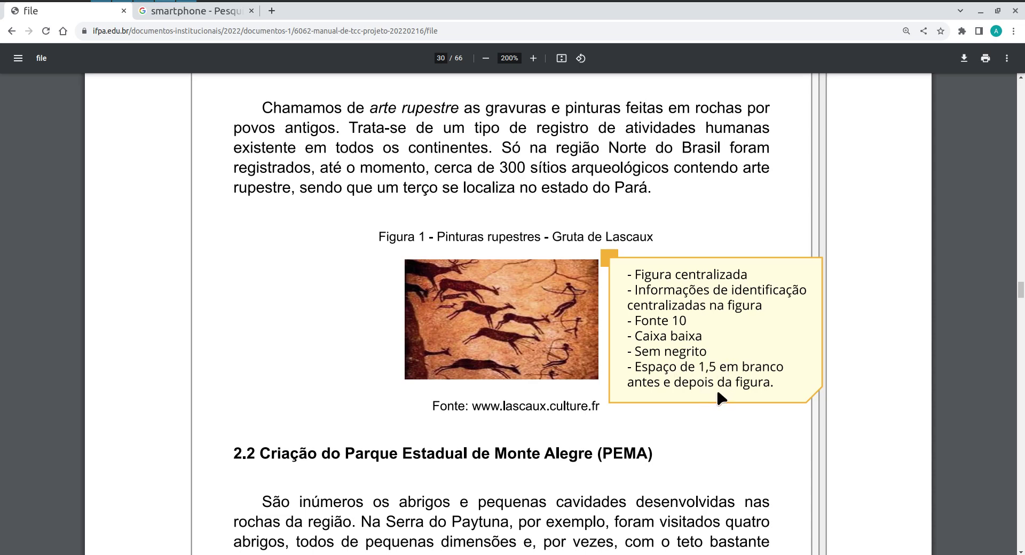
# Step: Return to the Writer document and add the size 10 caption "Figura 1 - Exemplo de smartphone" on a new line above the picture
pyautogui.hotkey('alt', 'Tab')
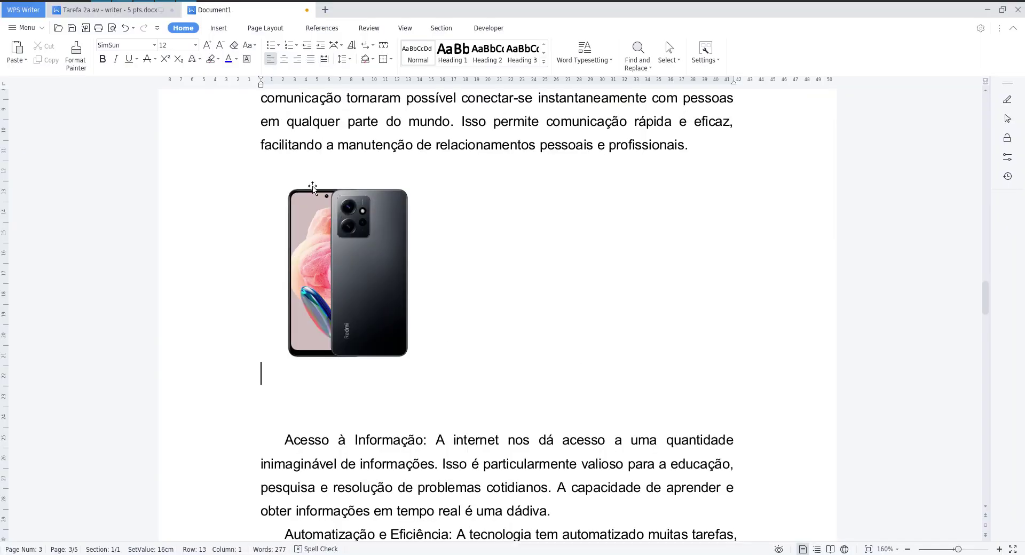
pyautogui.click(310, 166)
pyautogui.press('Return')
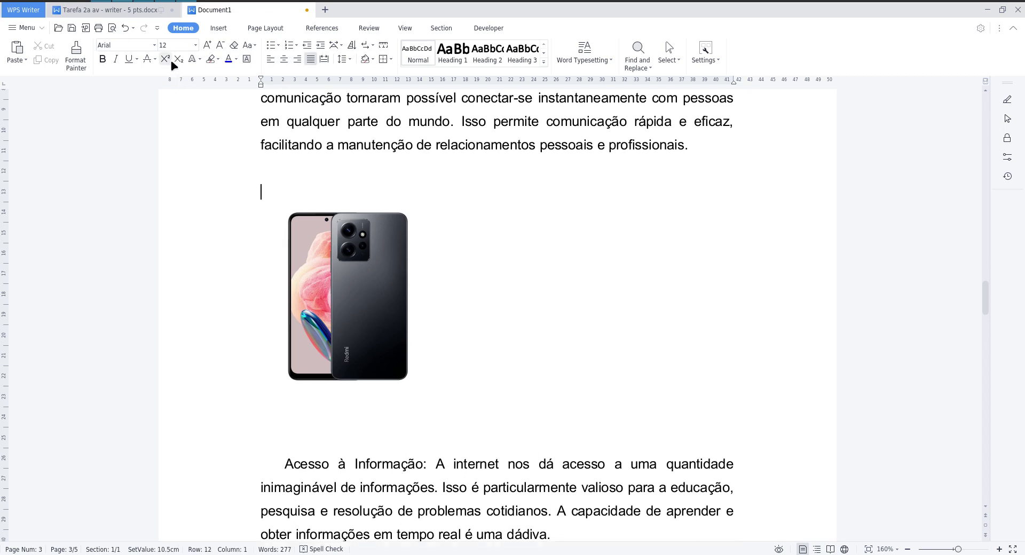
pyautogui.click(176, 44)
pyautogui.write('10')
pyautogui.press('Return')
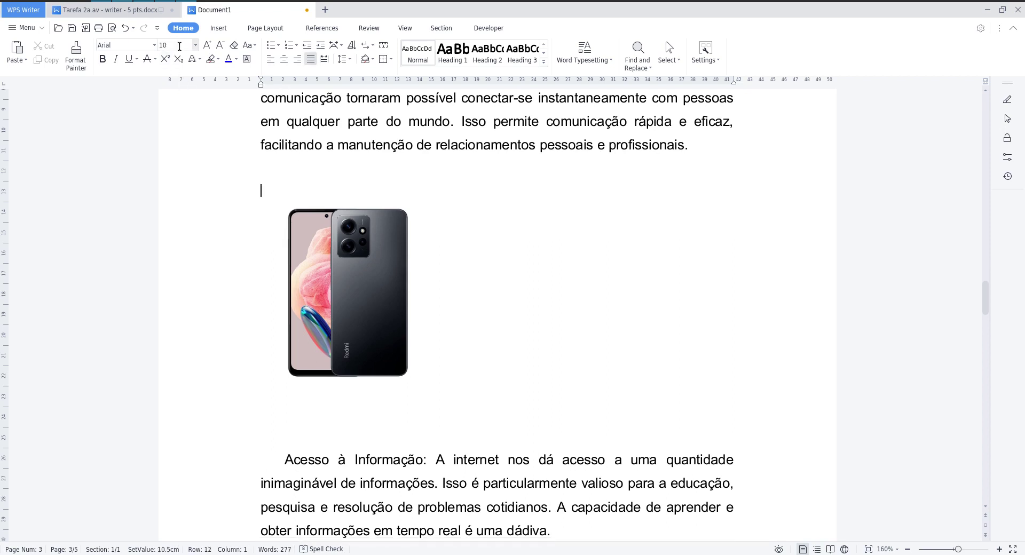
pyautogui.write('Figura 1 - E')
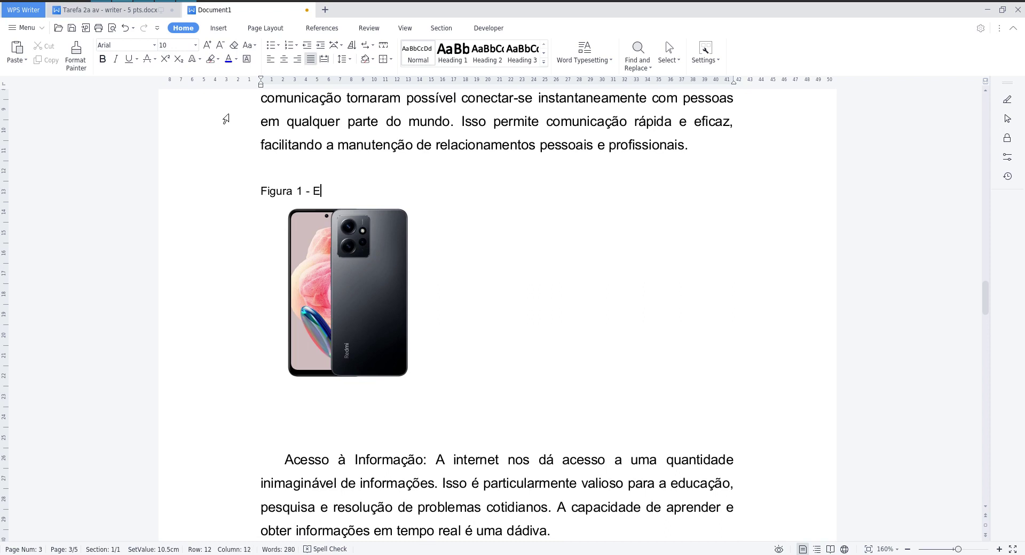
pyautogui.write('xemplo de smartphone')
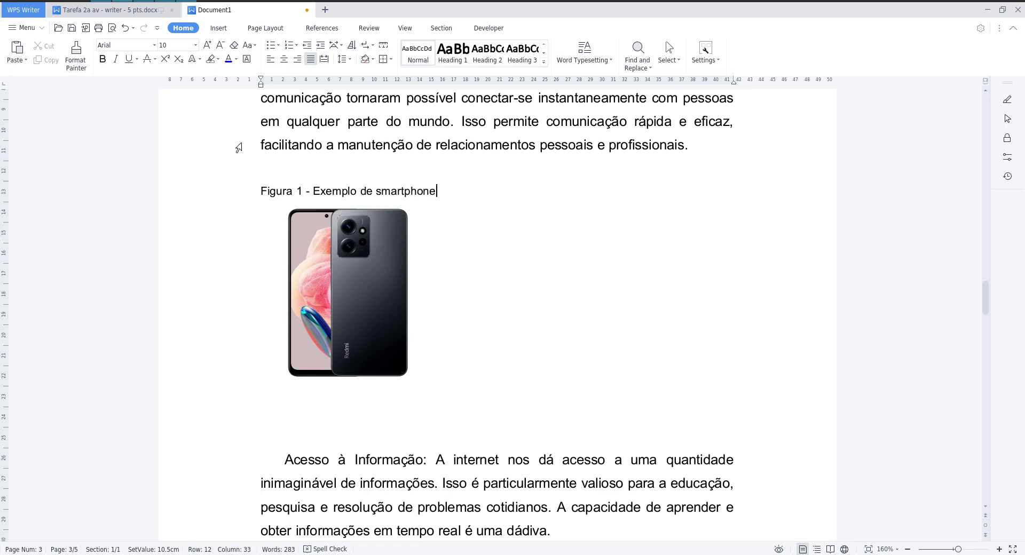
# Step: Start a source line reading "Fonte:" directly below the picture in Arial, size 10
pyautogui.click(325, 398)
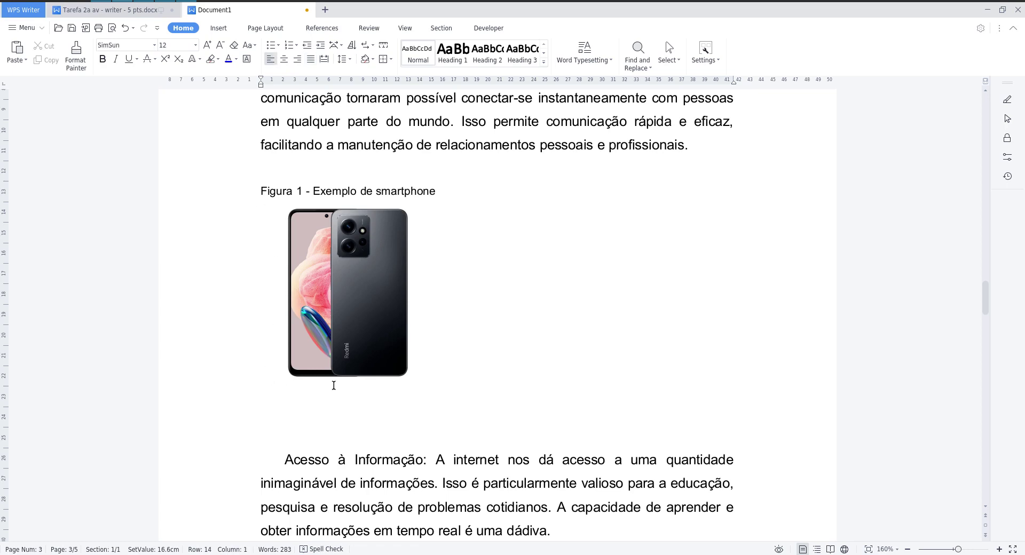
pyautogui.click(154, 45)
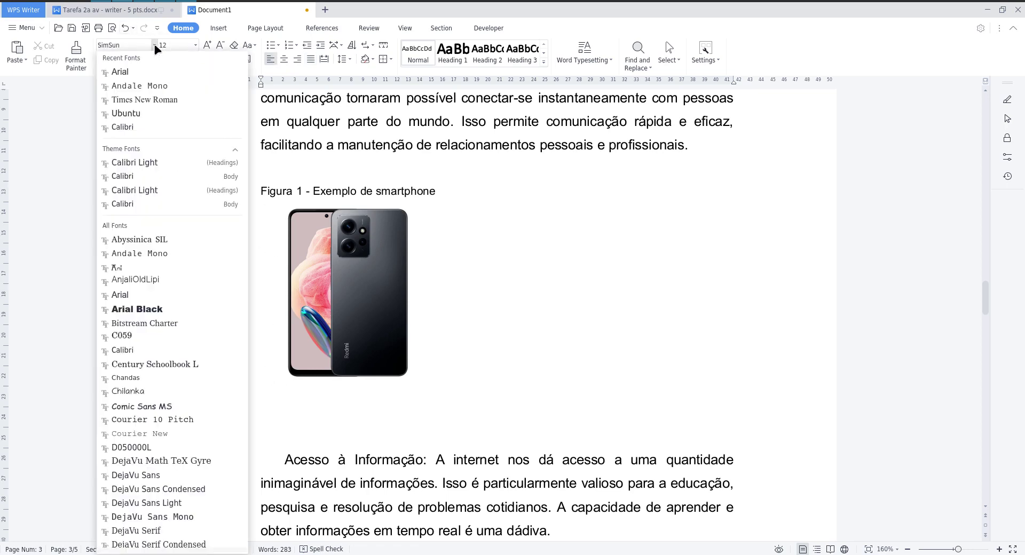
pyautogui.click(148, 65)
pyautogui.click(173, 45)
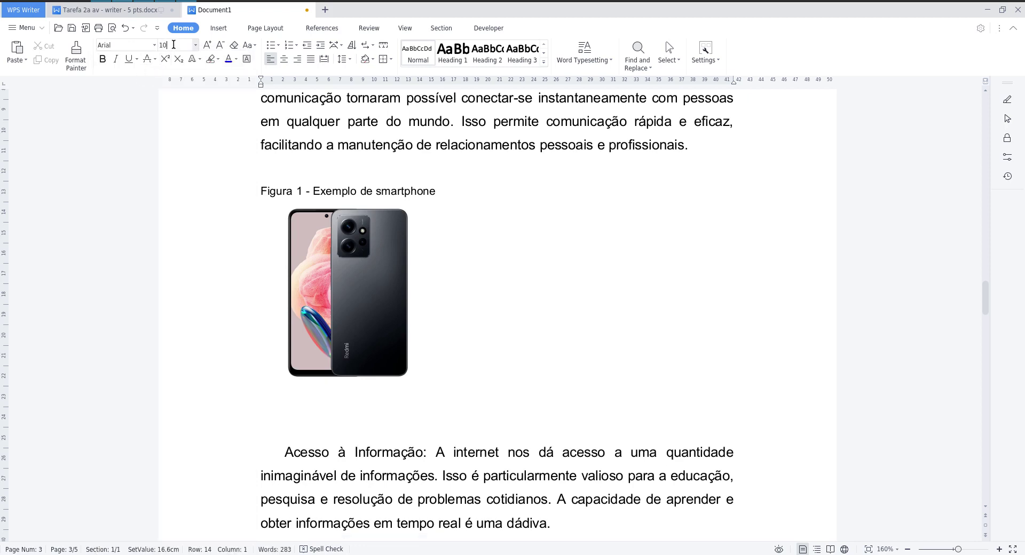
pyautogui.press('Return')
pyautogui.write('Fonte:')
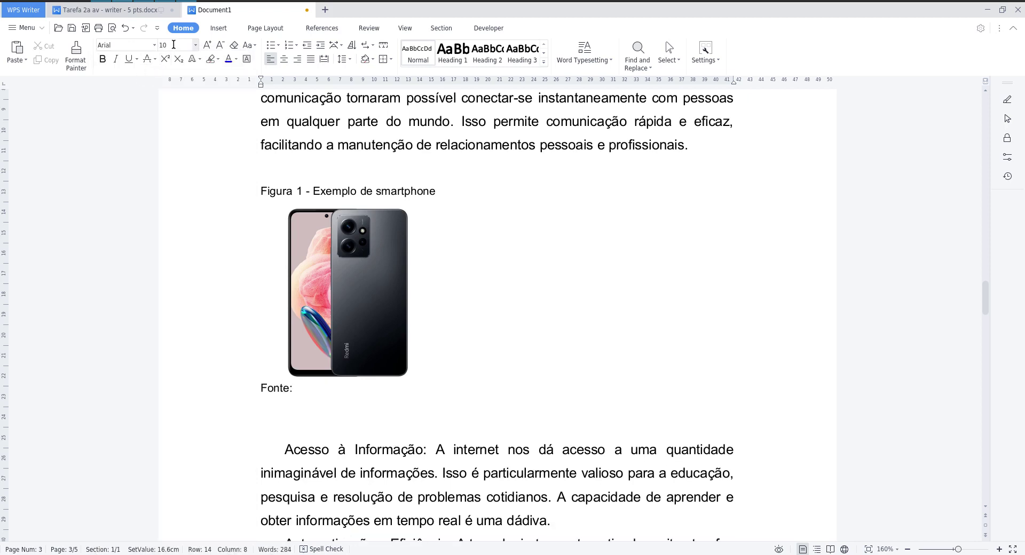
# Step: Check the image's source website in the browser, complete the source line with "Amazon (2023)." and end the figure caption with a period
pyautogui.hotkey('alt', 'Tab')
pyautogui.click(223, 14)
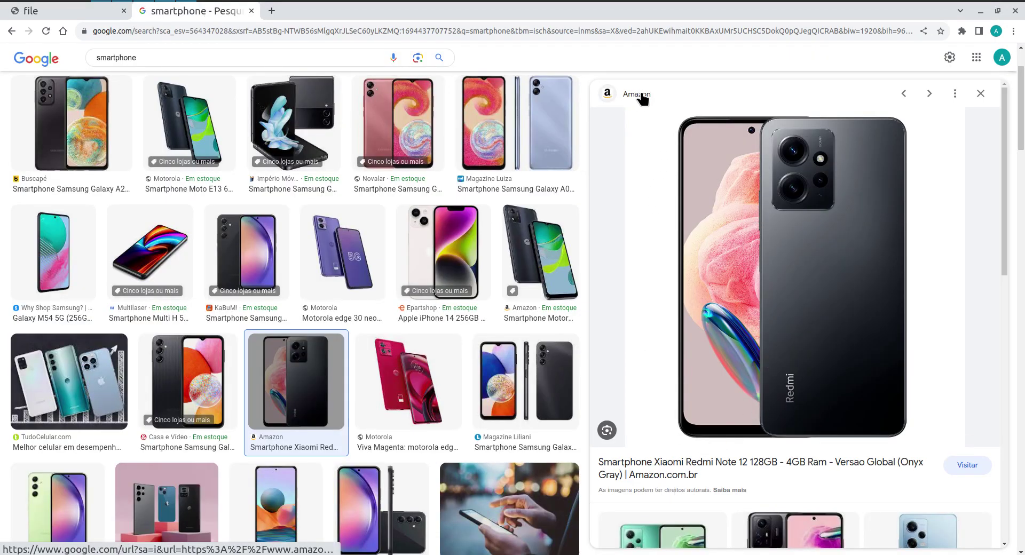
pyautogui.hotkey('alt', 'Tab')
pyautogui.write('Amzo')
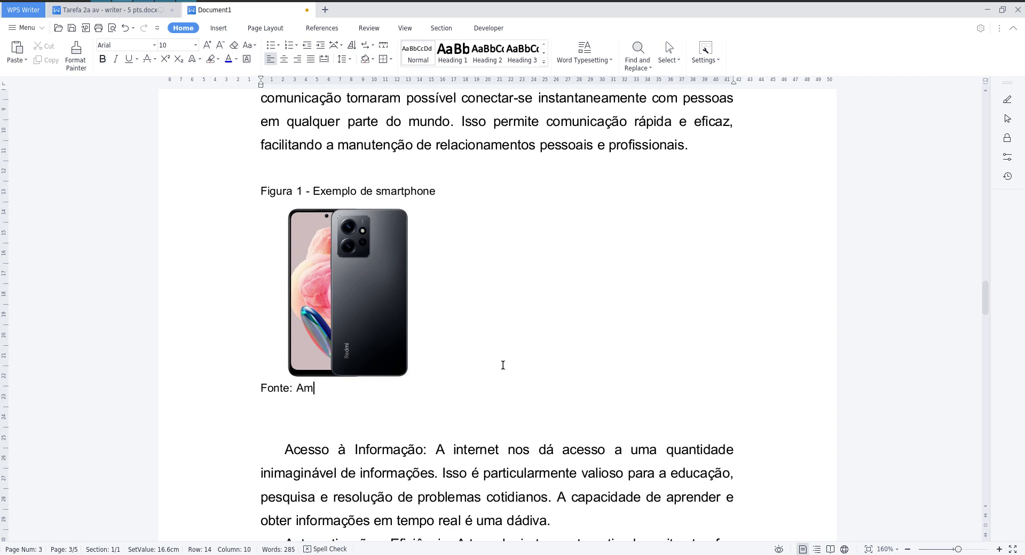
pyautogui.press('BackSpace')
pyautogui.press('BackSpace')
pyautogui.write('azo')
pyautogui.press('BackSpace')
pyautogui.write('zobn')
pyautogui.write('(20')
pyautogui.write('.')
pyautogui.click(443, 196)
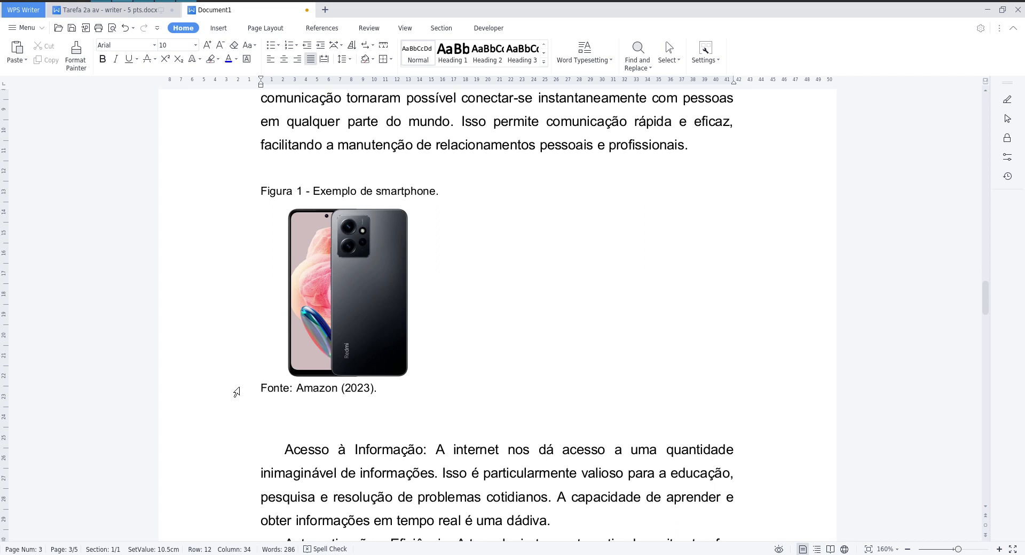
# Step: Center the figure caption, picture and source line, and set their line spacing to 1.5
pyautogui.moveTo(237, 392); pyautogui.dragTo(244, 200)
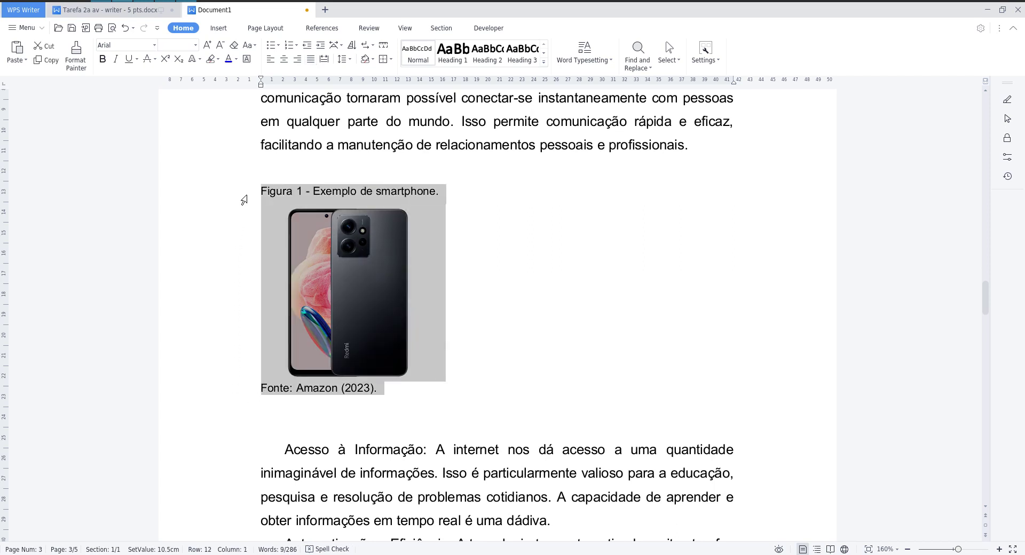
pyautogui.click(289, 55)
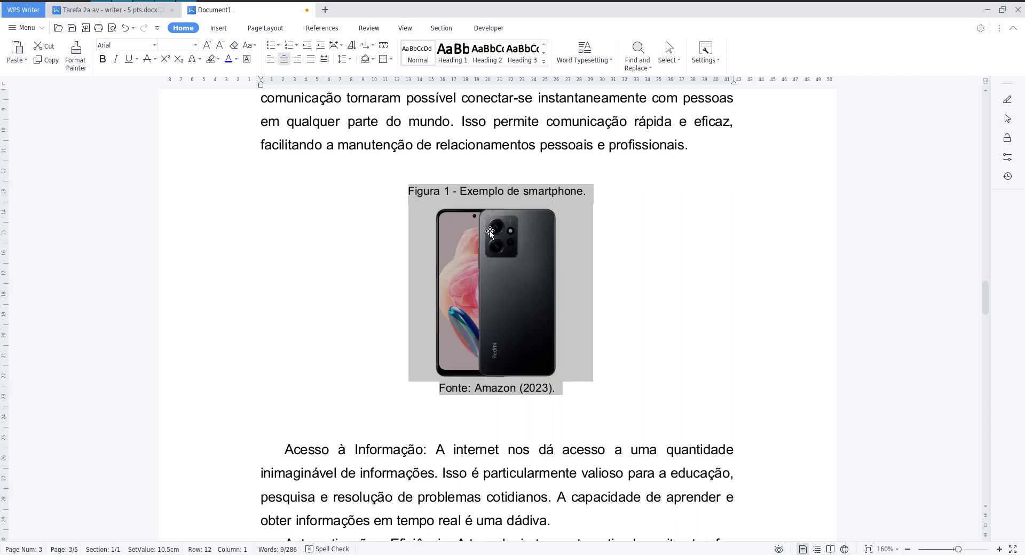
pyautogui.click(344, 56)
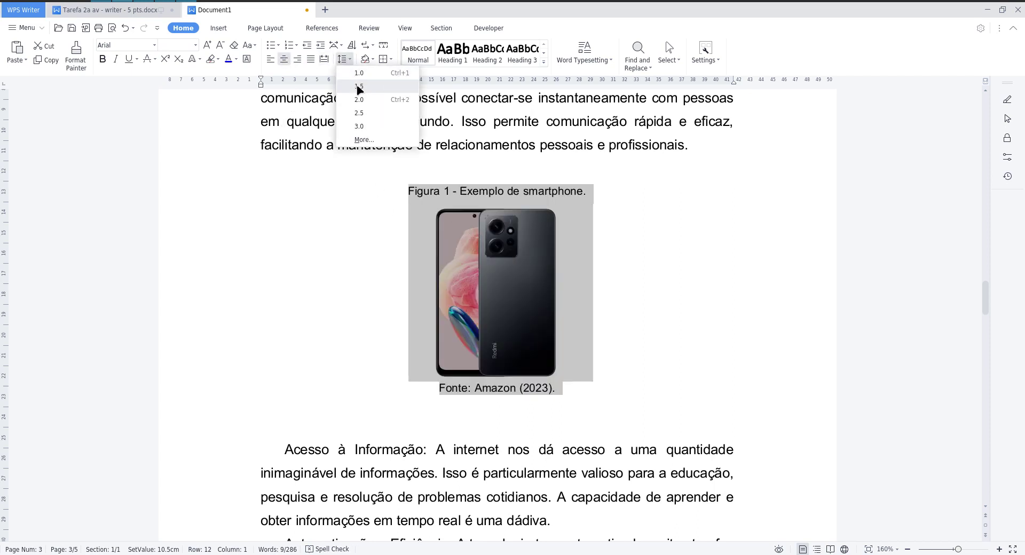
pyautogui.click(396, 89)
# Step: Remove the blank lines below the figure's source line and above its caption
pyautogui.click(575, 400)
pyautogui.click(528, 430)
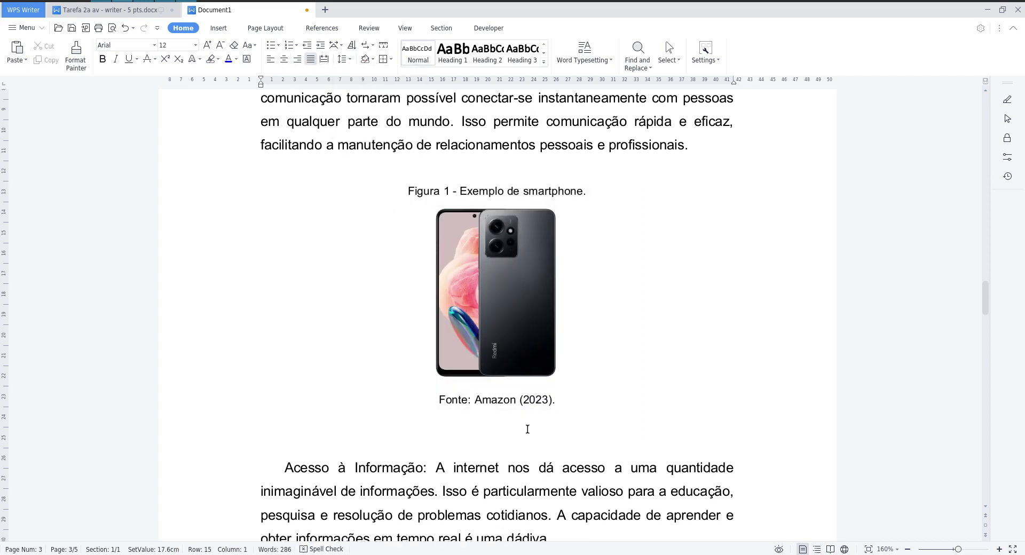
pyautogui.press('Delete')
pyautogui.press('Delete')
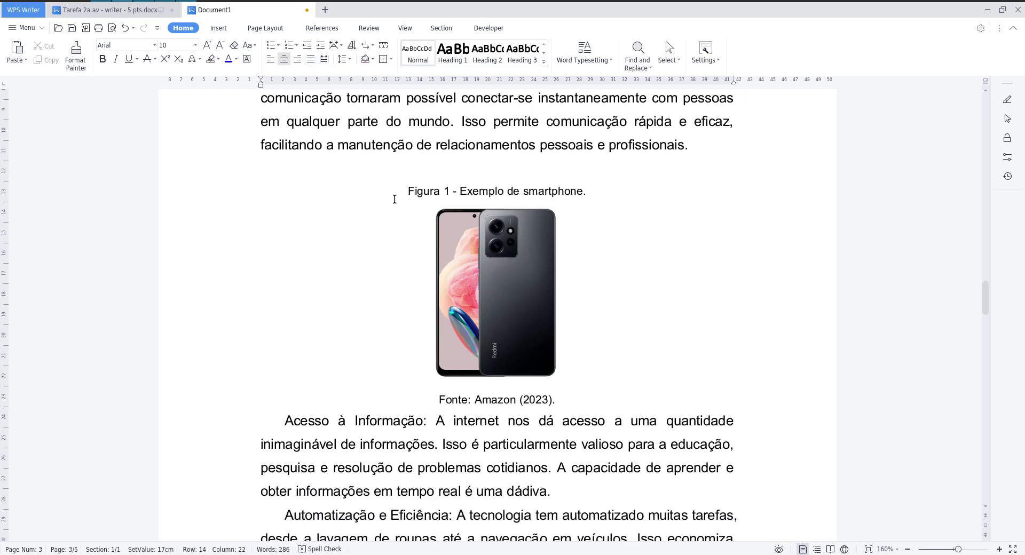
pyautogui.press('BackSpace')
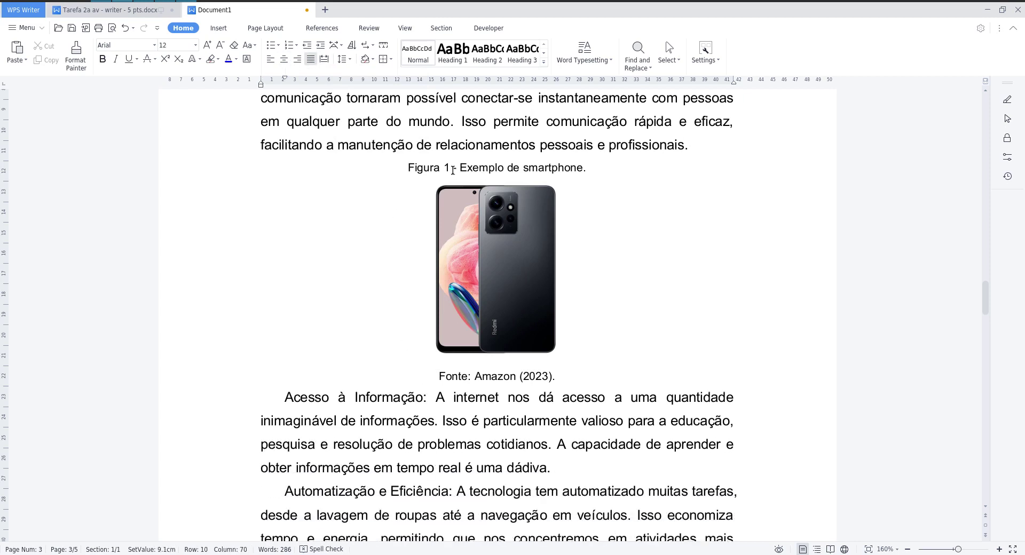
pyautogui.moveTo(445, 168); pyautogui.dragTo(500, 167)
pyautogui.moveTo(475, 377); pyautogui.dragTo(523, 380)
# Step: Insert the reference "(Figura 1)" after the word "smartphones" in the "Comunicação Eficiente e Globalizada" paragraph
pyautogui.scroll(3, 569, 363)
pyautogui.scroll(3, 569, 363)
pyautogui.scroll(-3, 604, 348)
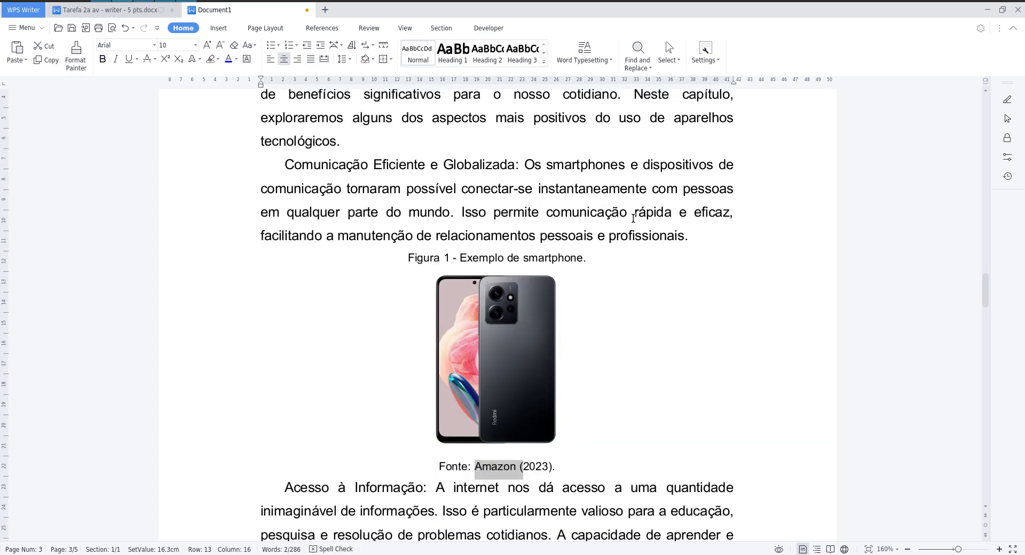
pyautogui.click(623, 165)
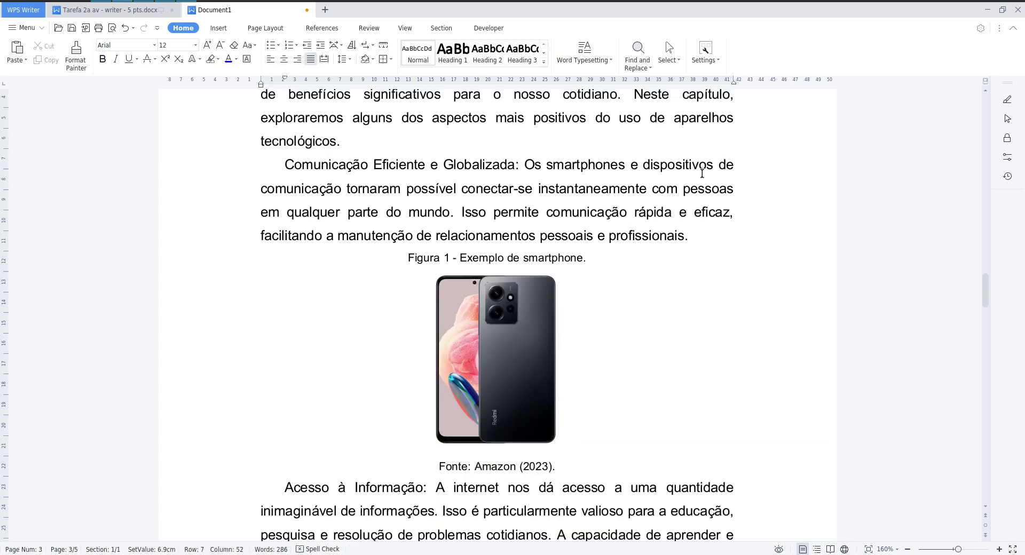
pyautogui.write('( ')
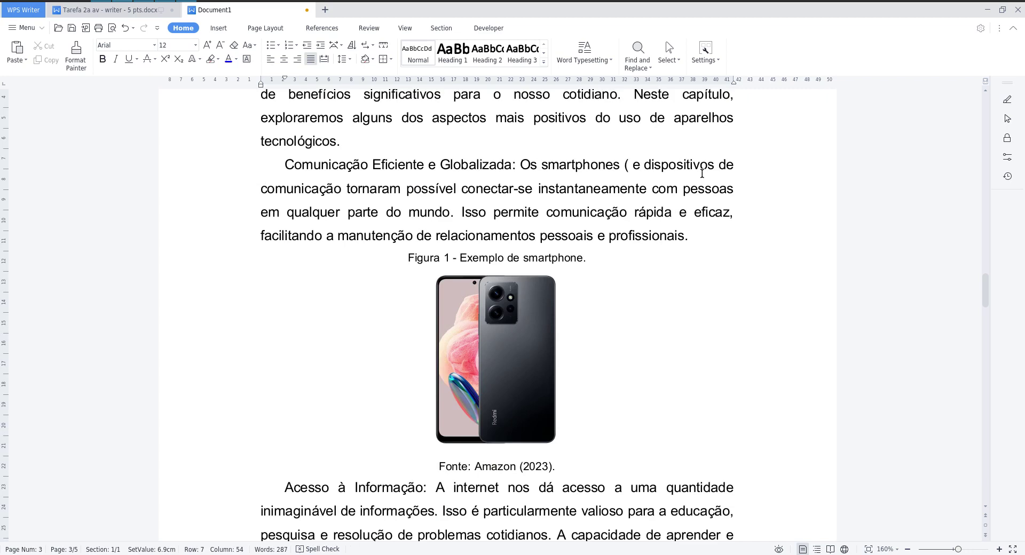
pyautogui.write('Figura 1)')
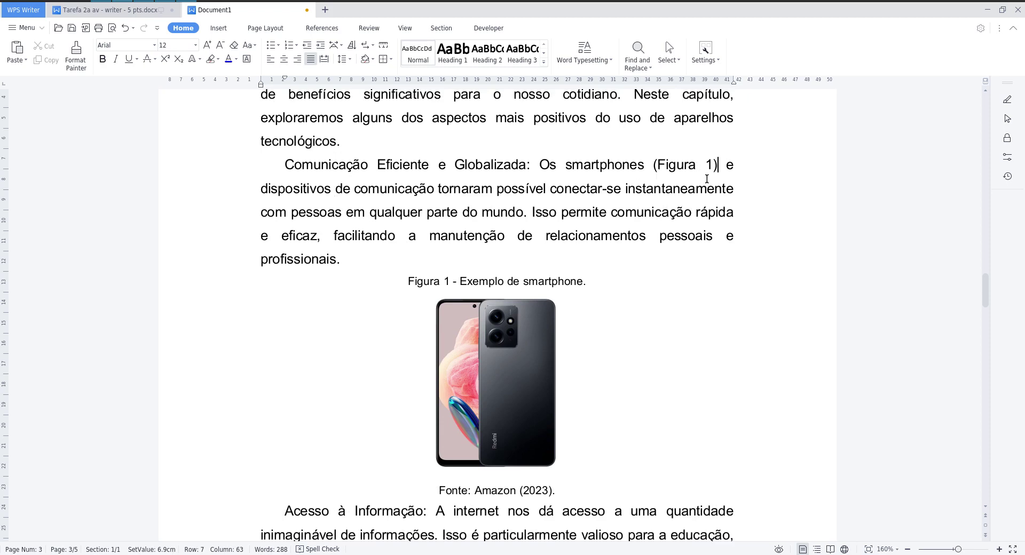
pyautogui.moveTo(681, 163); pyautogui.dragTo(701, 164)
pyautogui.moveTo(458, 282); pyautogui.dragTo(518, 270)
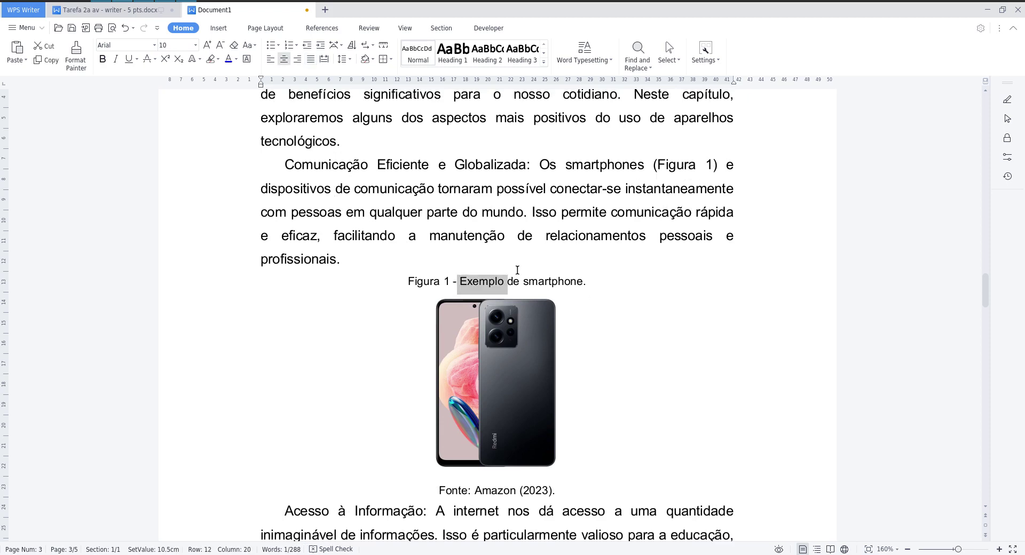
pyautogui.moveTo(311, 190); pyautogui.dragTo(420, 193)
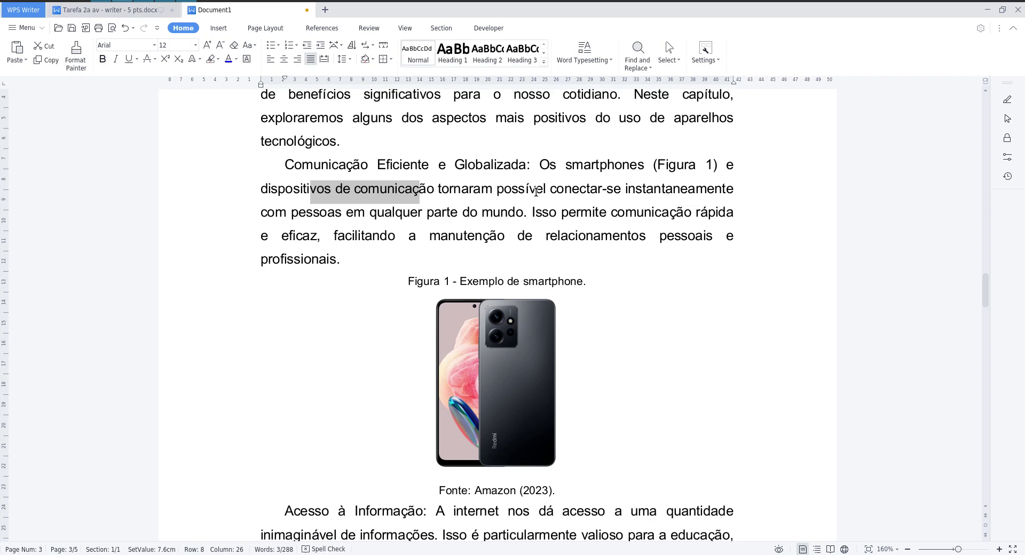
# Step: Review the smartphone figure, its caption and source line, and the surrounding text of chapter 1
pyautogui.moveTo(535, 191); pyautogui.dragTo(565, 191)
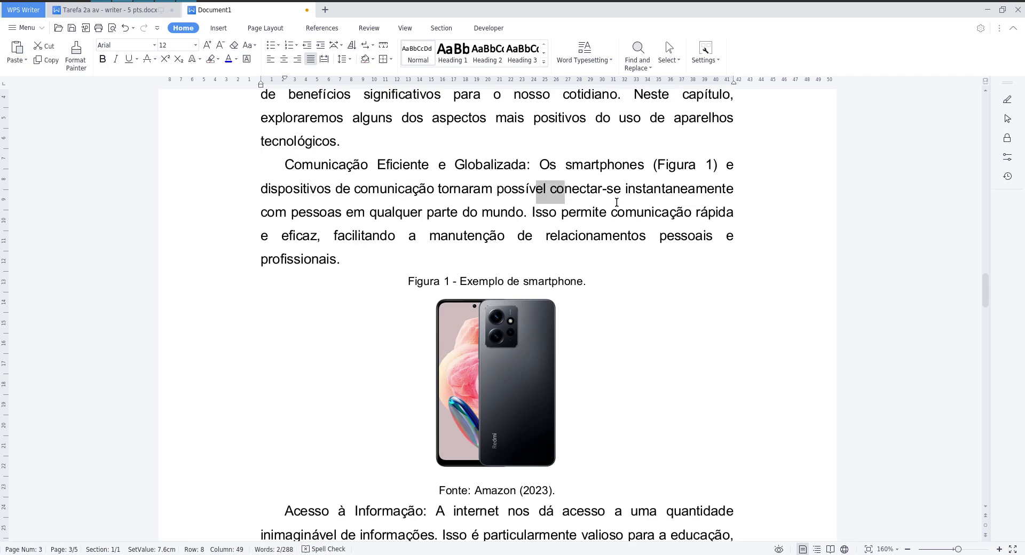
pyautogui.scroll(-3, 620, 293)
pyautogui.moveTo(583, 394); pyautogui.dragTo(409, 195)
pyautogui.scroll(-6, 459, 246)
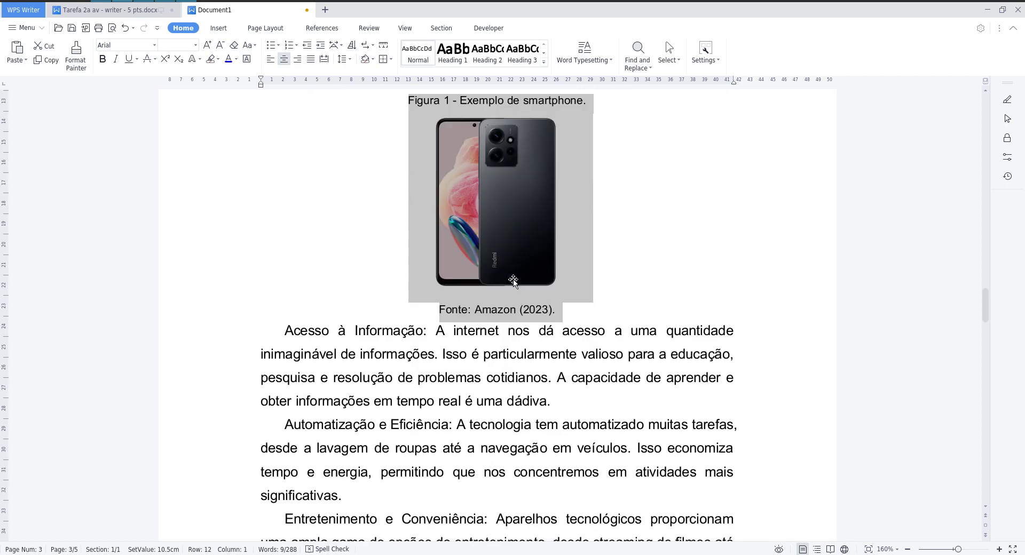
pyautogui.click(416, 404)
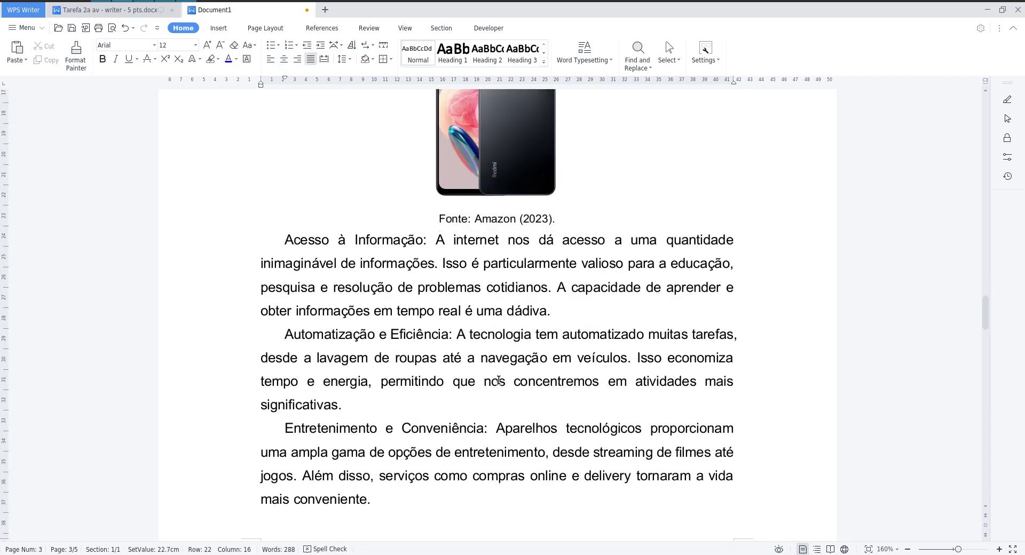
pyautogui.scroll(-3, 497, 380)
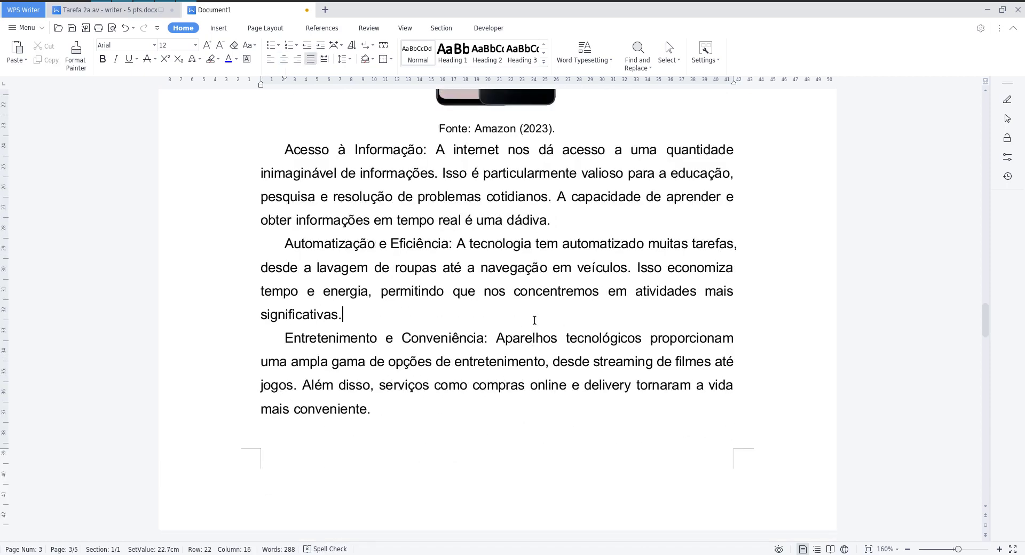
pyautogui.scroll(15, 534, 320)
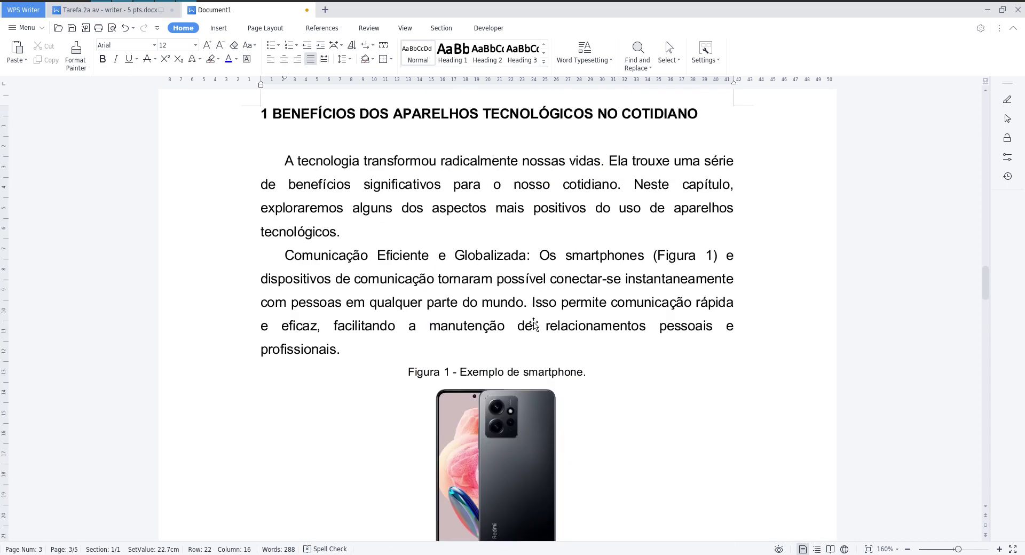
pyautogui.scroll(-3, 489, 281)
pyautogui.scroll(-3, 489, 282)
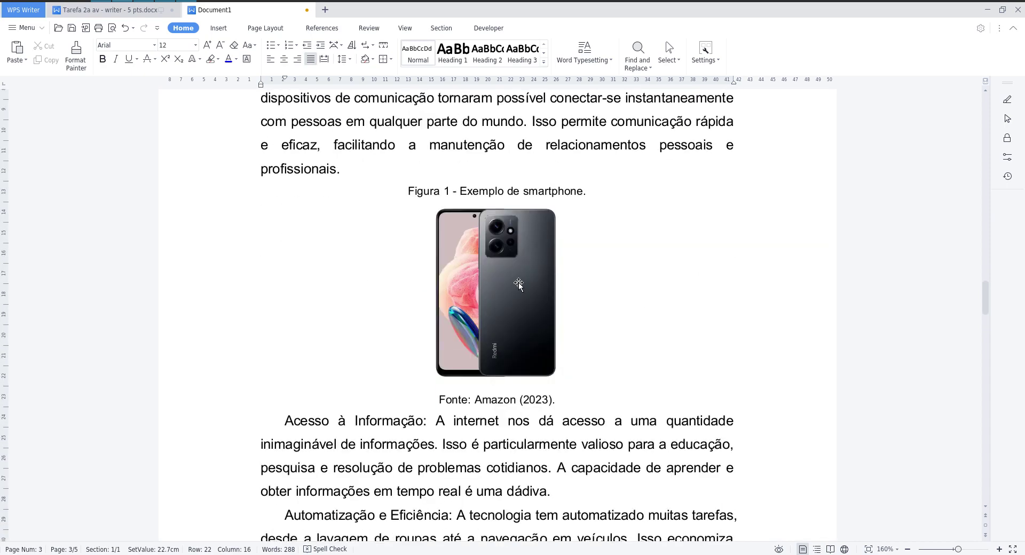
pyautogui.scroll(-12, 528, 331)
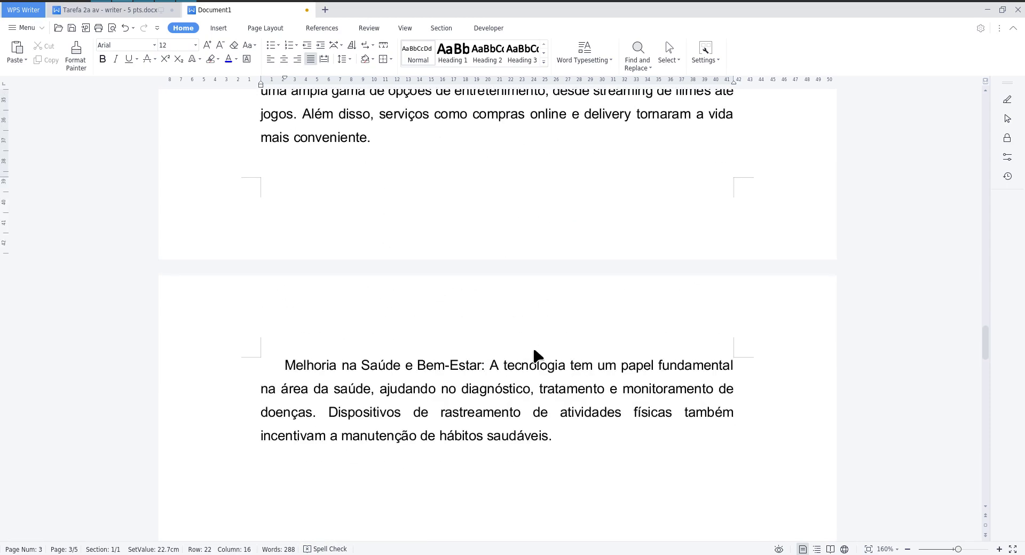
# Step: Read the assignment's requirements b) on chapter images and c) on the chapter 3 table in the task document
pyautogui.hotkey('alt', 'Tab')
pyautogui.click(107, 10)
pyautogui.moveTo(321, 221); pyautogui.dragTo(397, 273)
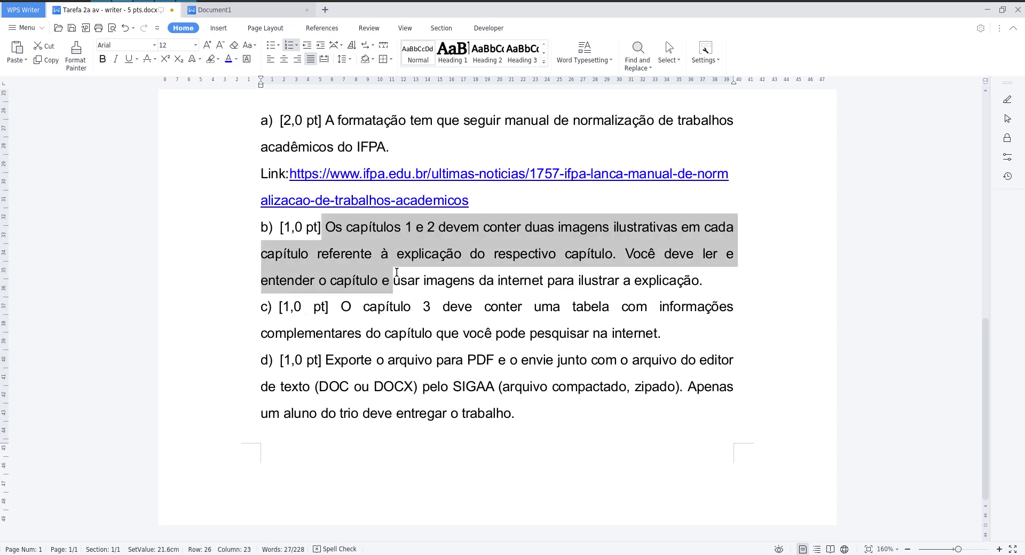
pyautogui.moveTo(390, 308); pyautogui.dragTo(458, 328)
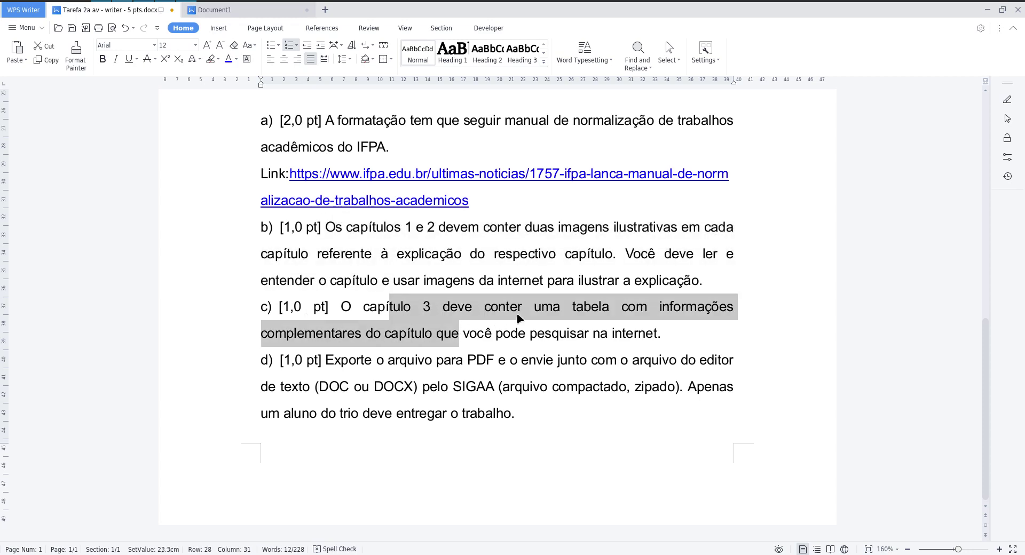
pyautogui.click(393, 335)
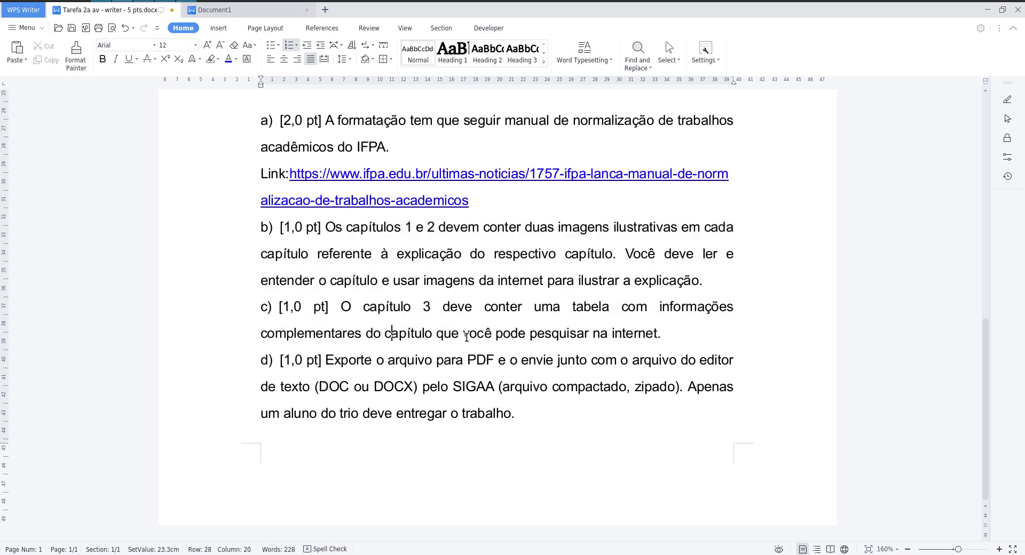
pyautogui.moveTo(559, 335); pyautogui.dragTo(614, 336)
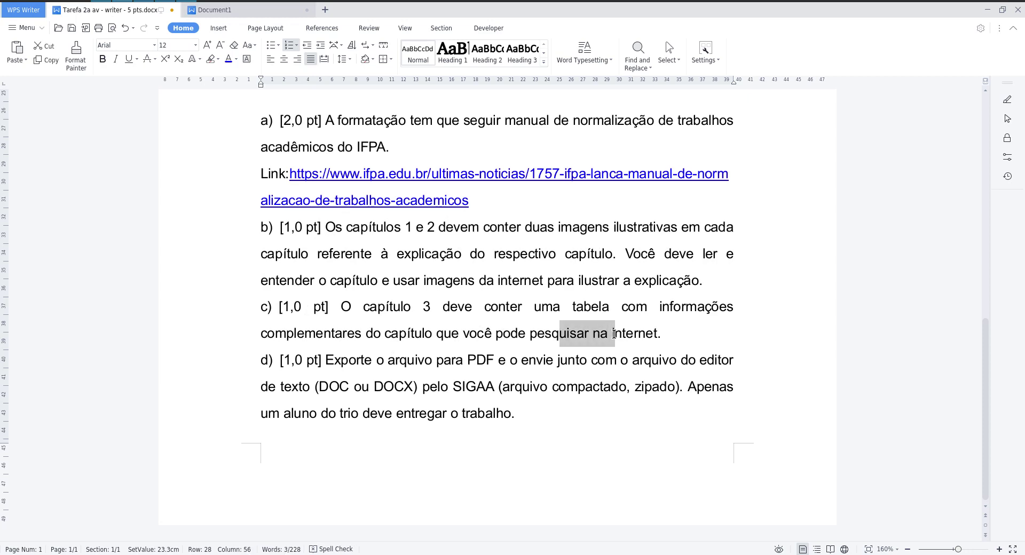
# Step: Switch to the plain-text source file and copy all of "Capítulo 3: Equilíbrio e Uso Consciente" through the "Educação Digital" paragraph
pyautogui.click(235, 10)
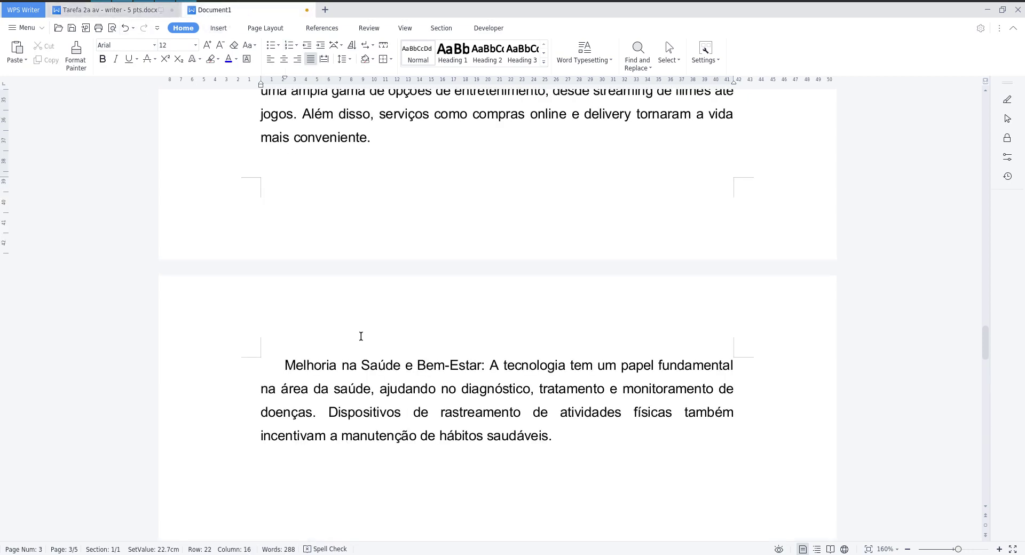
pyautogui.scroll(-3, 423, 337)
pyautogui.scroll(2, 403, 382)
pyautogui.hotkey('alt', 'Tab')
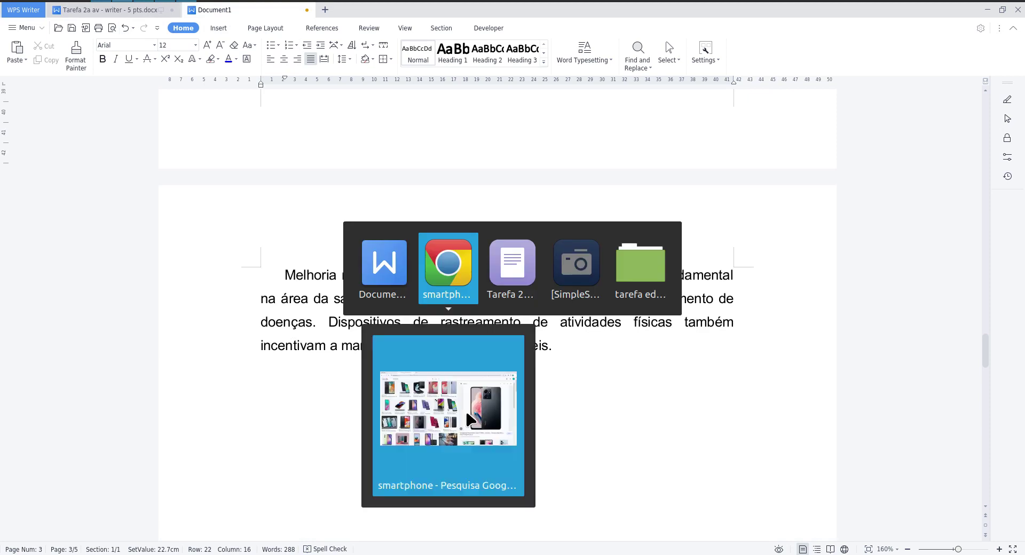
pyautogui.hotkey('alt', 'Tab')
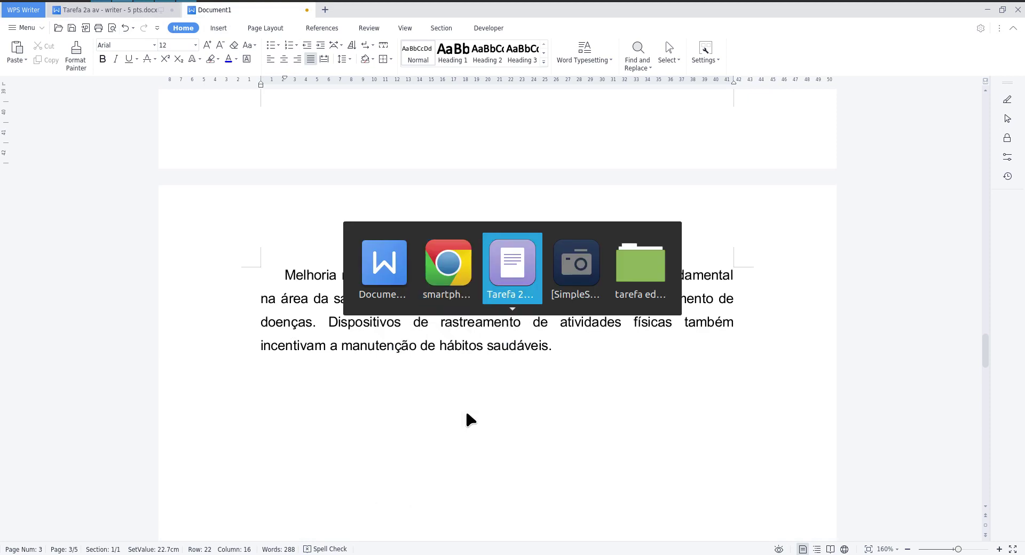
pyautogui.scroll(-5, 285, 384)
pyautogui.scroll(-5, 284, 383)
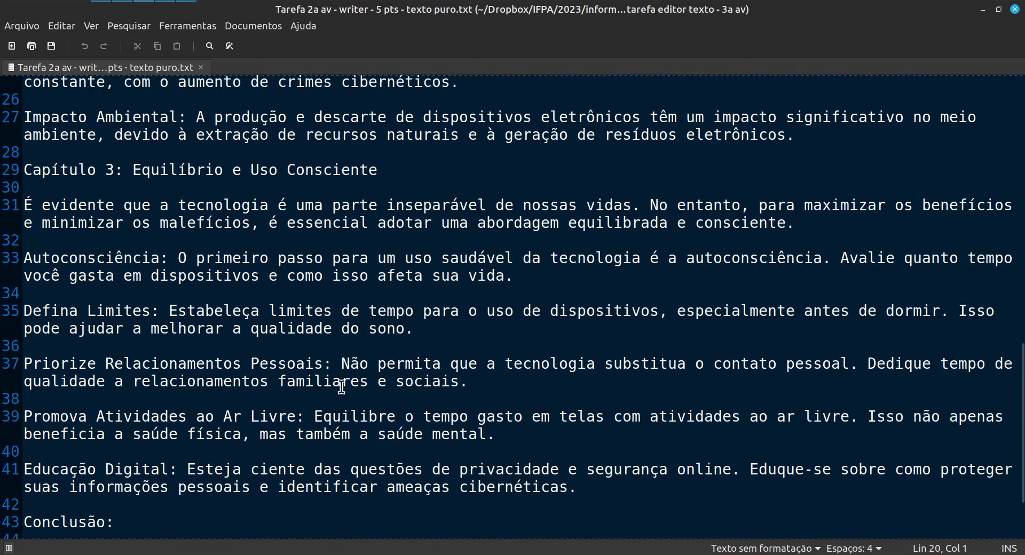
pyautogui.scroll(-1, 473, 437)
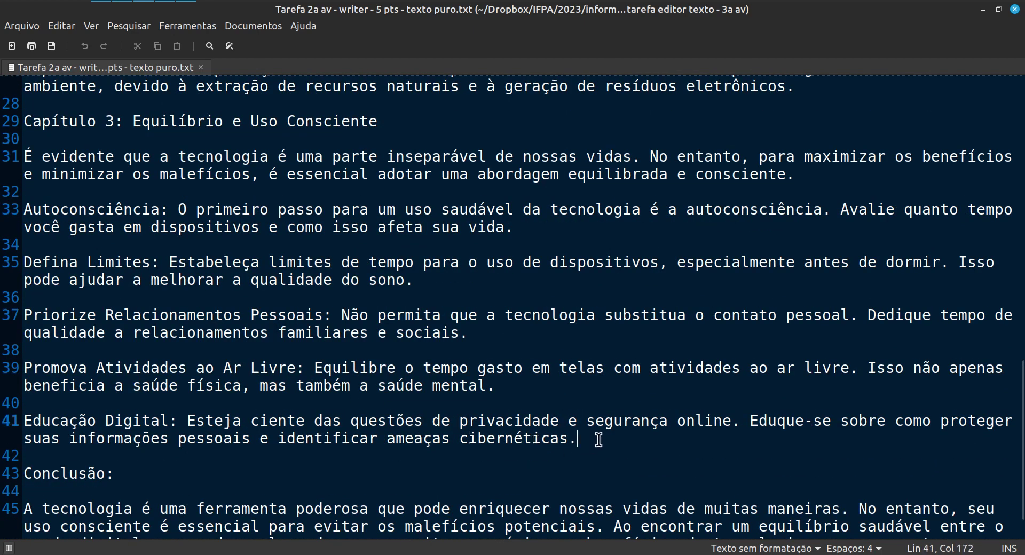
pyautogui.moveTo(595, 441); pyautogui.dragTo(23, 121)
pyautogui.hotkey('ctrl', 'c')
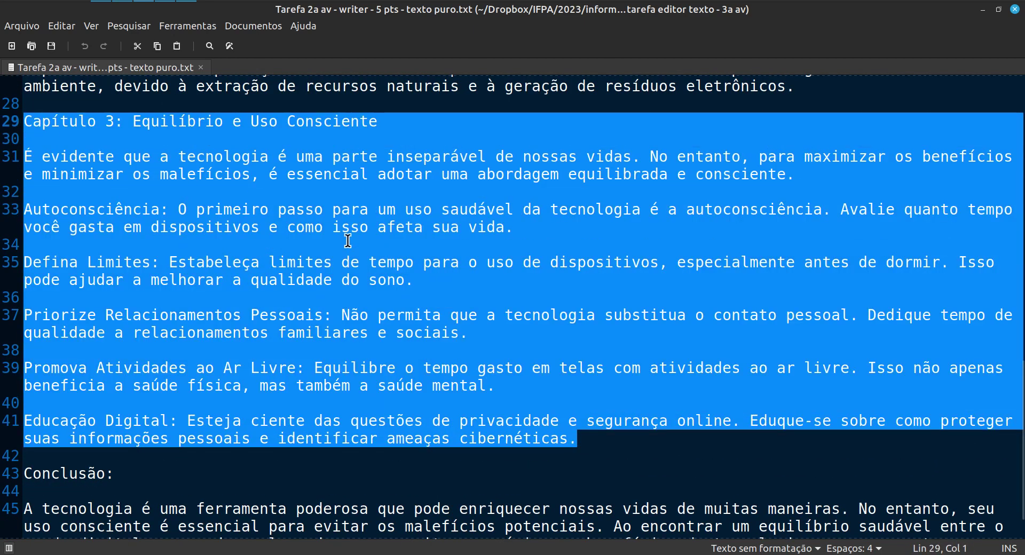
# Step: Switch back to WPS Writer and paste the chapter 3 text on a new page after the "Melhoria na Saúde e Bem-Estar" paragraph
pyautogui.hotkey('alt', 'Tab')
pyautogui.click(628, 362)
pyautogui.scroll(-3, 609, 379)
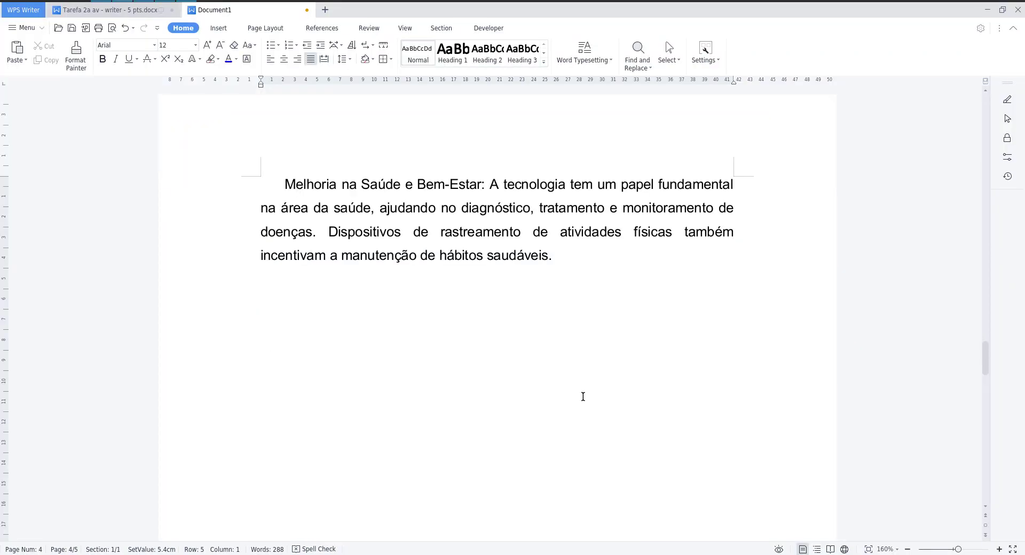
pyautogui.hotkey('ctrl', 'Return')
pyautogui.hotkey('ctrl', 'v')
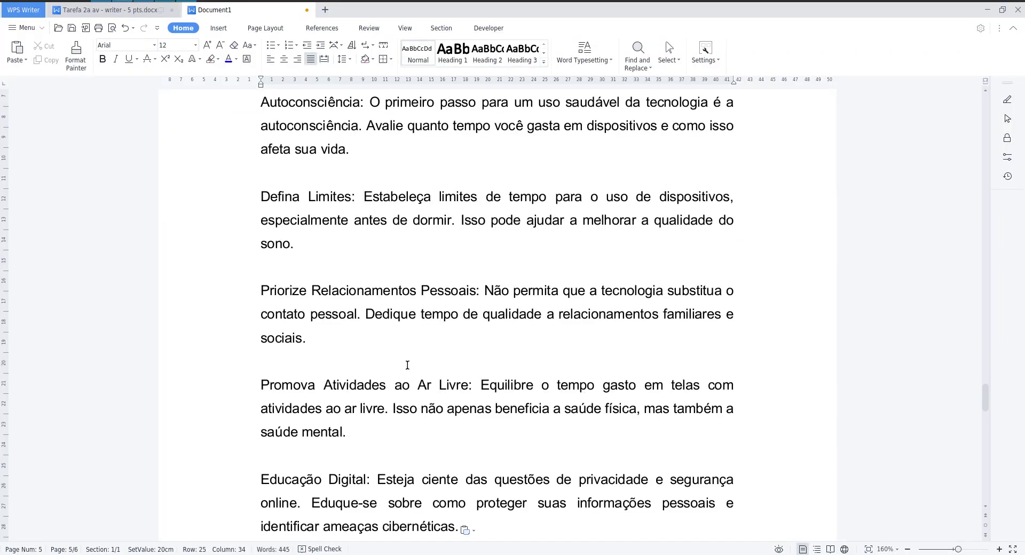
# Step: Replace "Capítulo 3:" in the pasted chapter heading with the number "3" followed by a space
pyautogui.scroll(5, 297, 364)
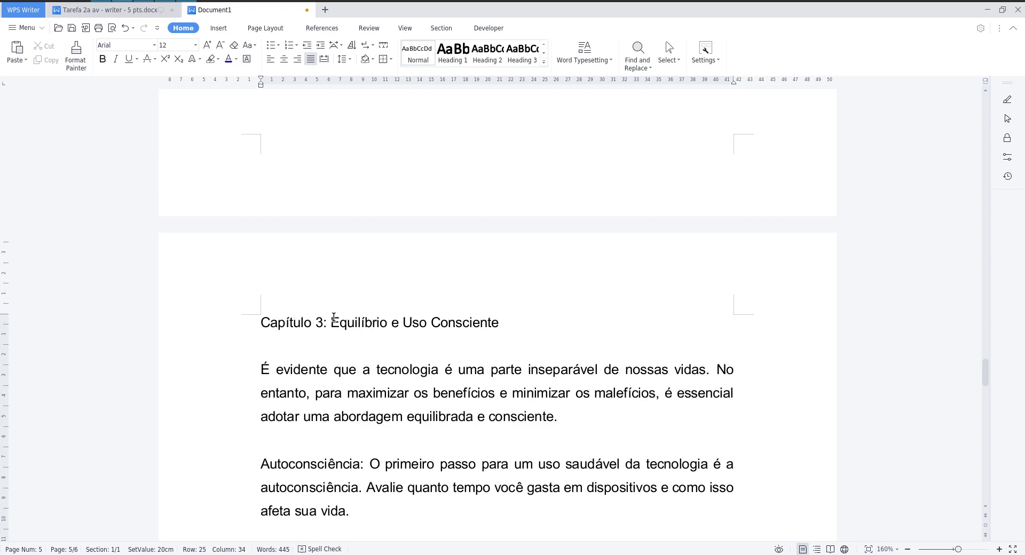
pyautogui.moveTo(330, 322); pyautogui.dragTo(261, 324)
pyautogui.write('3')
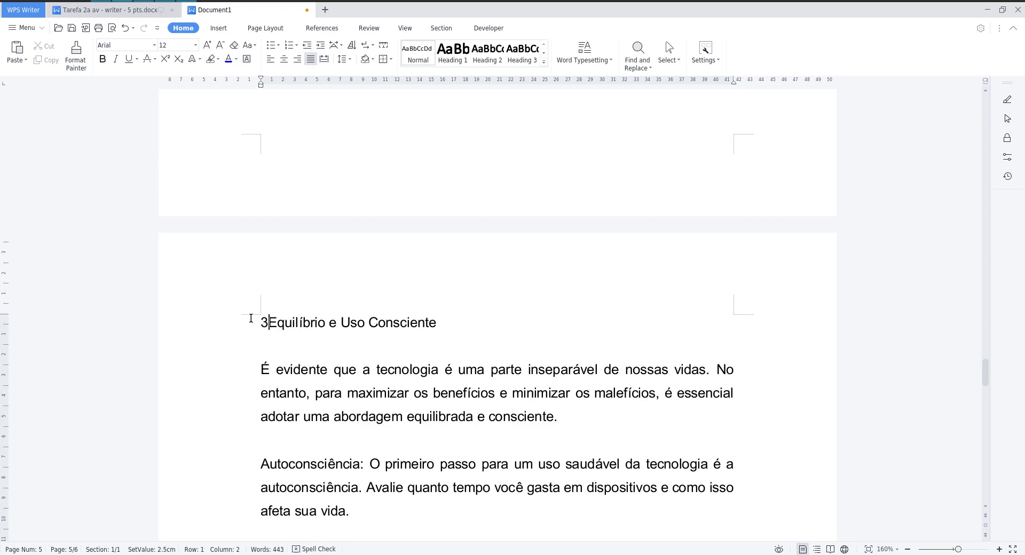
# Step: Convert the "3 Equilíbrio e Uso Consciente" heading to uppercase and make it bold
pyautogui.click(231, 326)
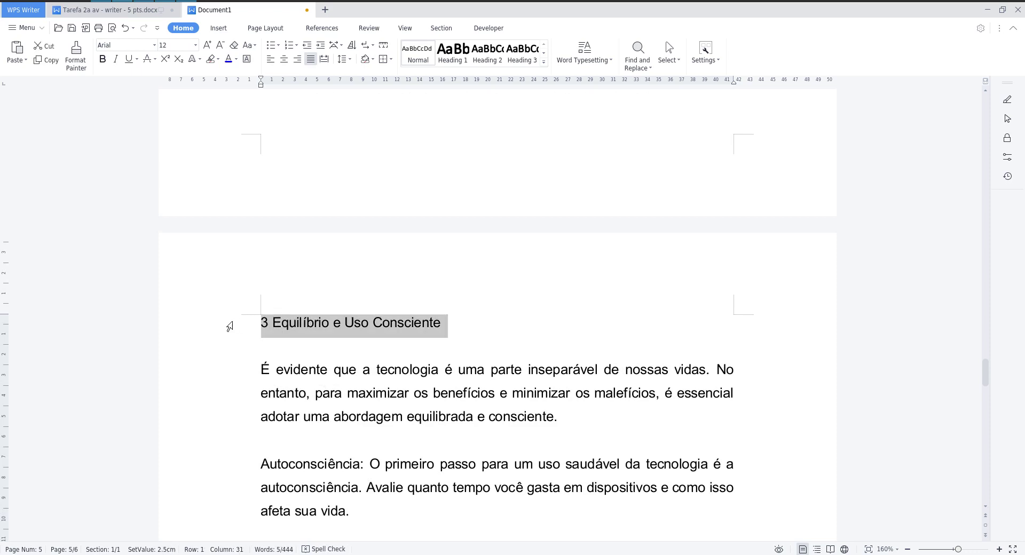
pyautogui.click(254, 45)
pyautogui.click(267, 60)
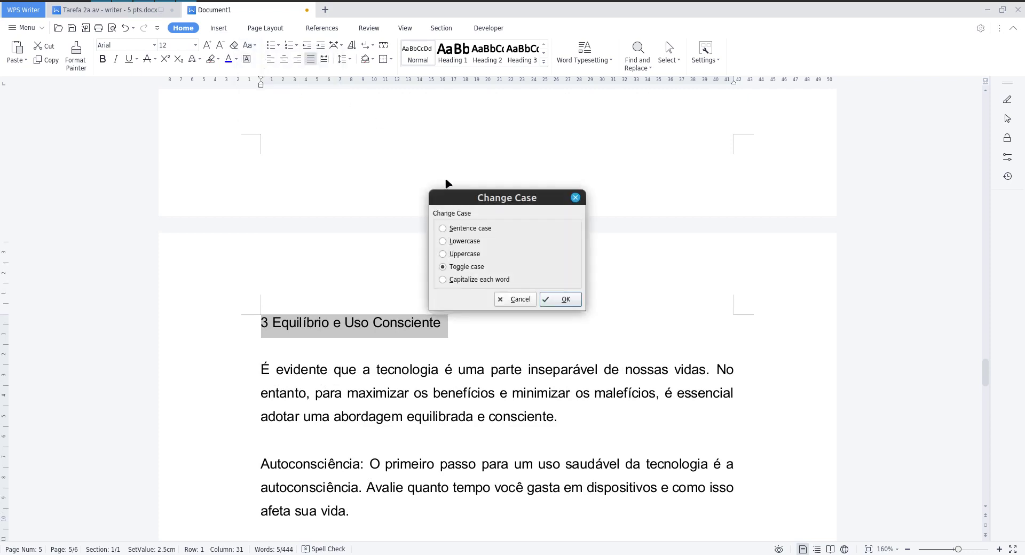
pyautogui.doubleClick(473, 258)
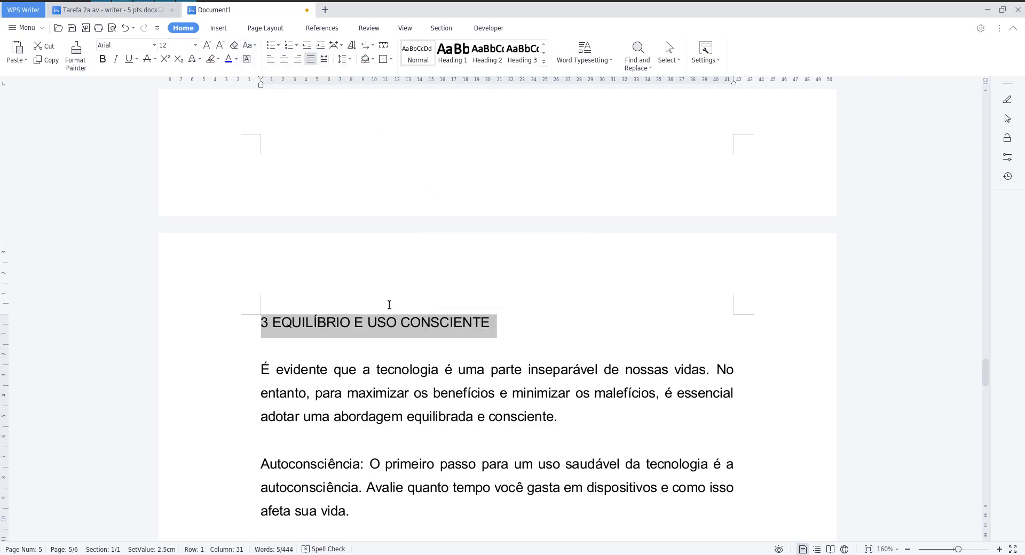
pyautogui.click(103, 59)
# Step: Indent the first lines of chapter 3's opening paragraph and its "Autoconsciência" paragraph
pyautogui.click(250, 369)
pyautogui.click(273, 370)
pyautogui.press('Home')
pyautogui.press('Tab')
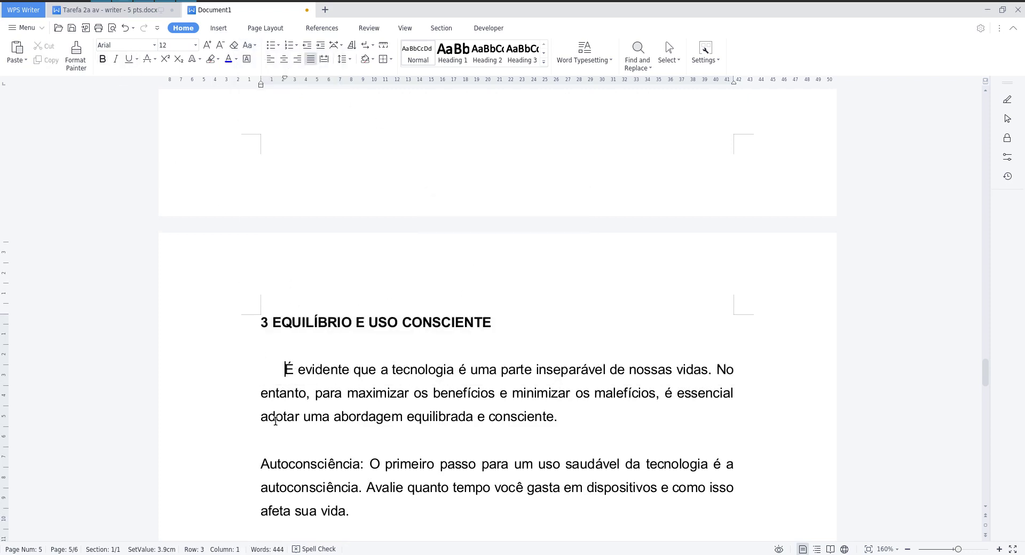
pyautogui.press('Down')
pyautogui.press('Down')
pyautogui.press('Down')
pyautogui.press('Down')
pyautogui.press('Tab')
# Step: Indent the first lines of the "Defina Limites", "Priorize Relacionamentos Pessoais", "Promova Atividades ao Ar Livre" and "Educação Digital" paragraphs
pyautogui.scroll(-3, 256, 366)
pyautogui.click(259, 376)
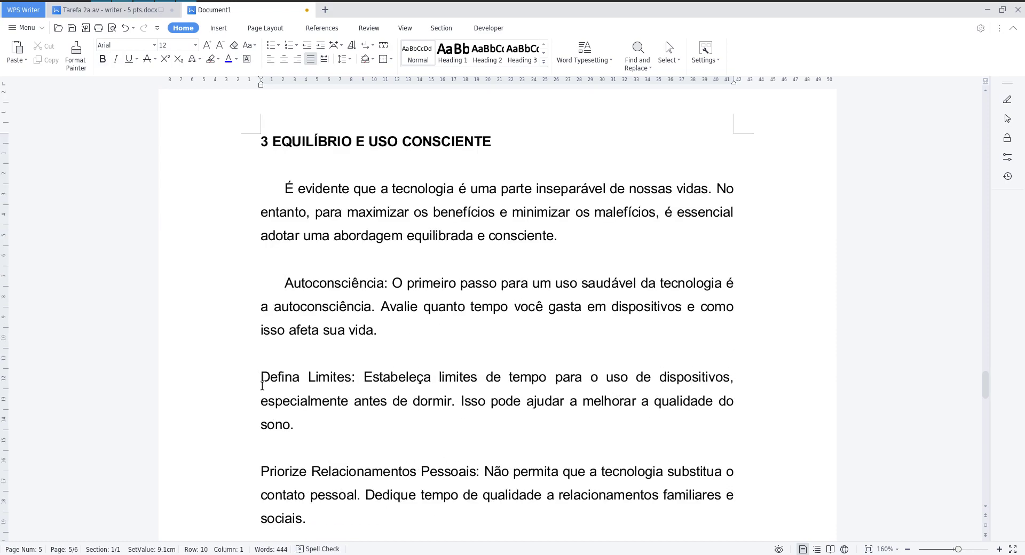
pyautogui.press('Tab')
pyautogui.click(259, 471)
pyautogui.press('Tab')
pyautogui.scroll(-2, 257, 466)
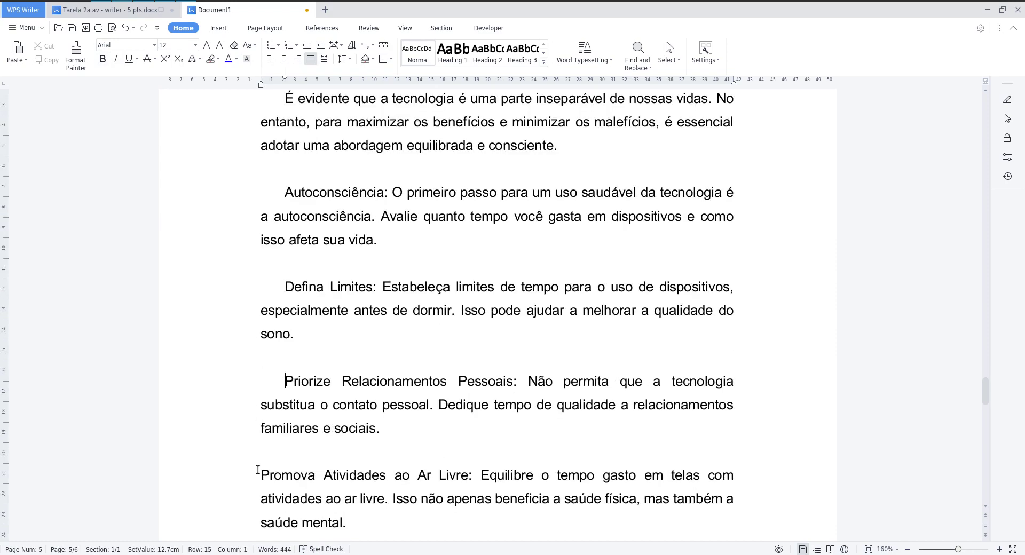
pyautogui.click(258, 470)
pyautogui.press('Tab')
pyautogui.scroll(-4, 259, 469)
pyautogui.click(261, 391)
pyautogui.press('Tab')
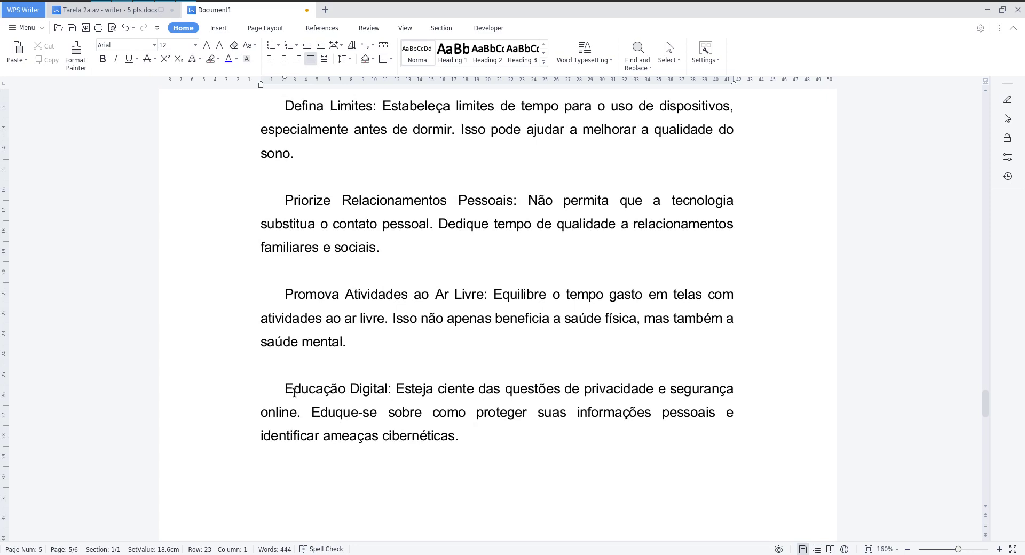
# Step: Remove the blank lines between the body paragraphs of chapter 3, keeping the one below the heading
pyautogui.scroll(2, 261, 391)
pyautogui.click(292, 451)
pyautogui.press('Delete')
pyautogui.click(301, 363)
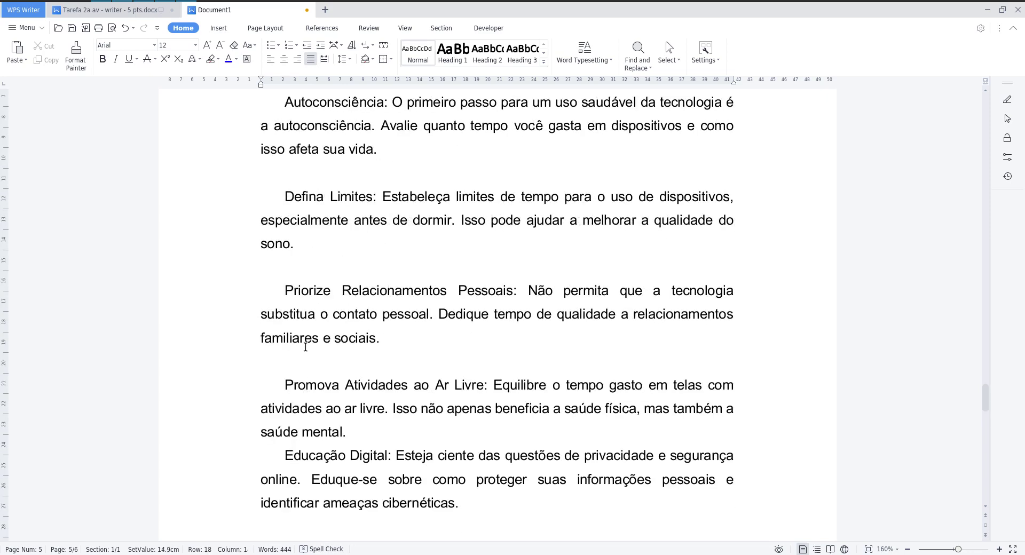
pyautogui.press('Delete')
pyautogui.click(310, 268)
pyautogui.press('Delete')
pyautogui.click(305, 174)
pyautogui.press('Delete')
pyautogui.scroll(3, 313, 196)
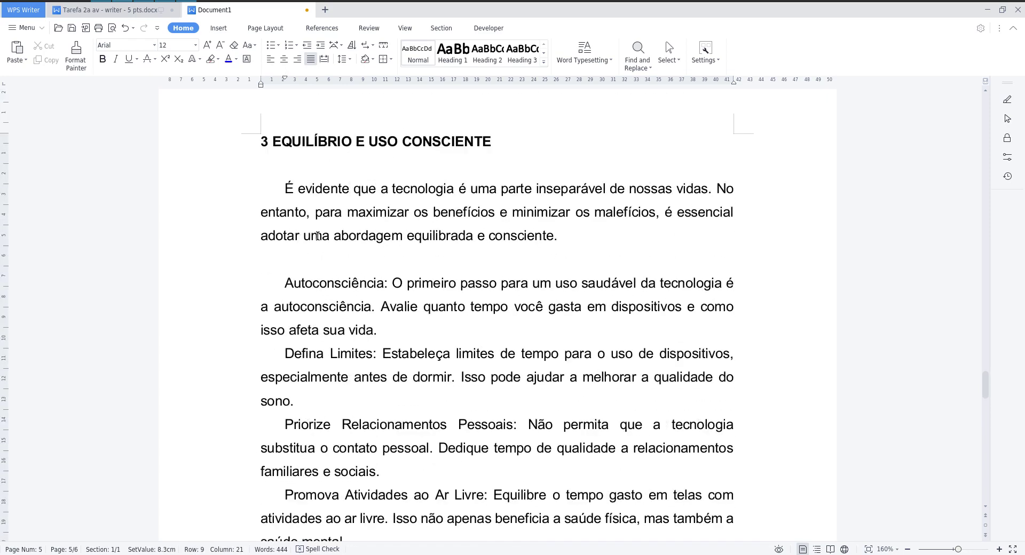
pyautogui.click(318, 262)
pyautogui.press('BackSpace')
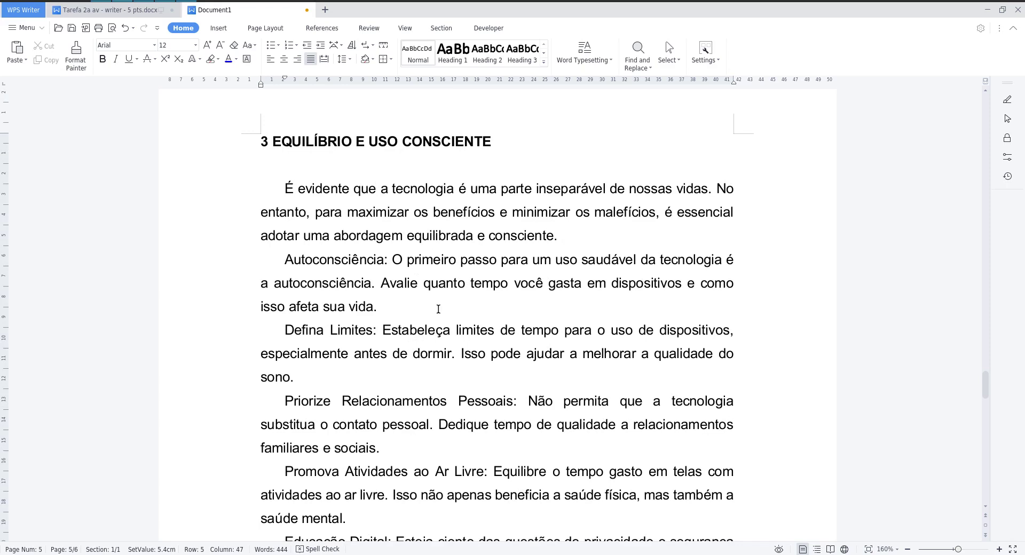
# Step: Add the sentence "A tabela 1 exibe limites de horários para utilização de equipamentos eletrônicos." to the end of the "Defina Limites" paragraph
pyautogui.moveTo(461, 260); pyautogui.dragTo(567, 260)
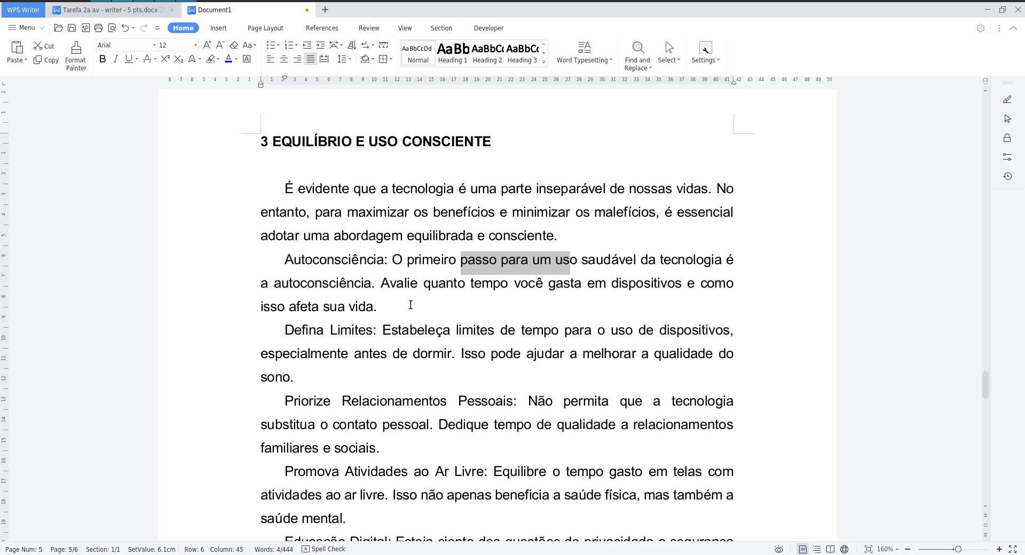
pyautogui.scroll(-3, 410, 305)
pyautogui.moveTo(411, 239); pyautogui.dragTo(520, 239)
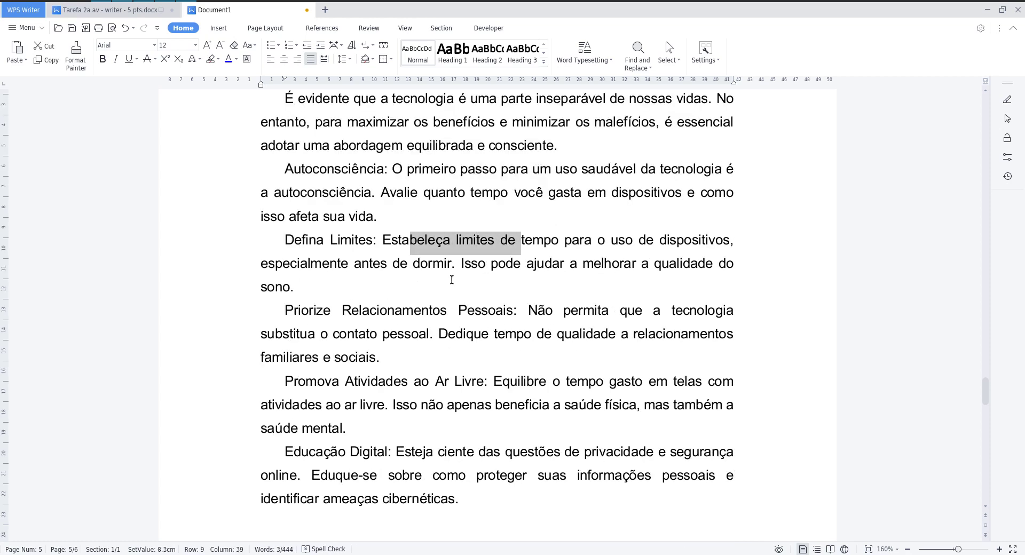
pyautogui.click(324, 288)
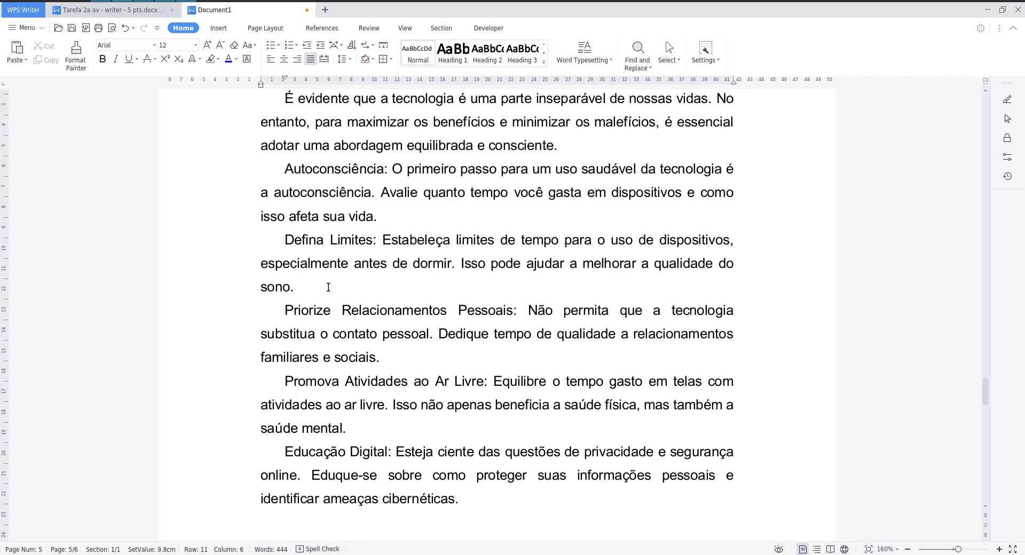
pyautogui.write('A tabela 1 exib')
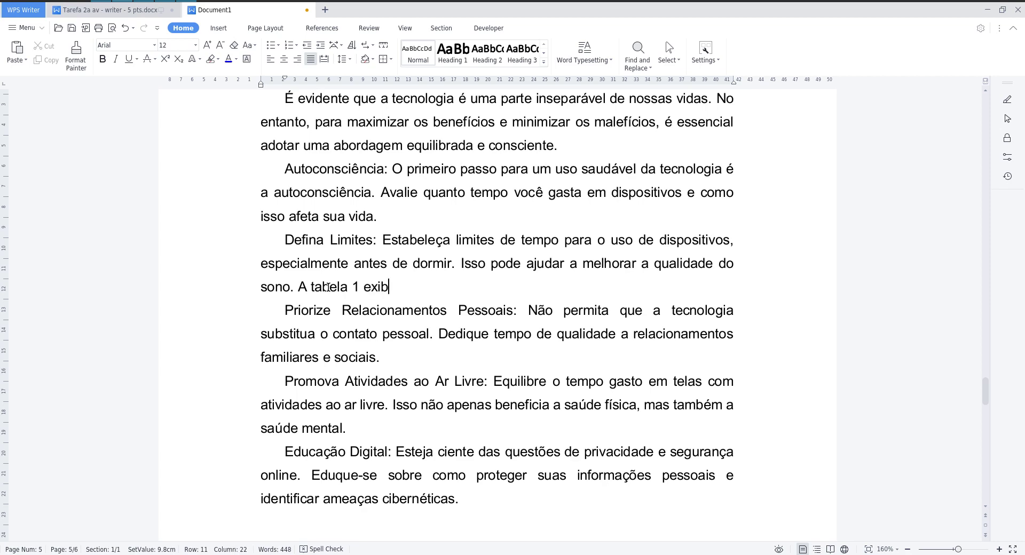
pyautogui.write('e limites de hor')
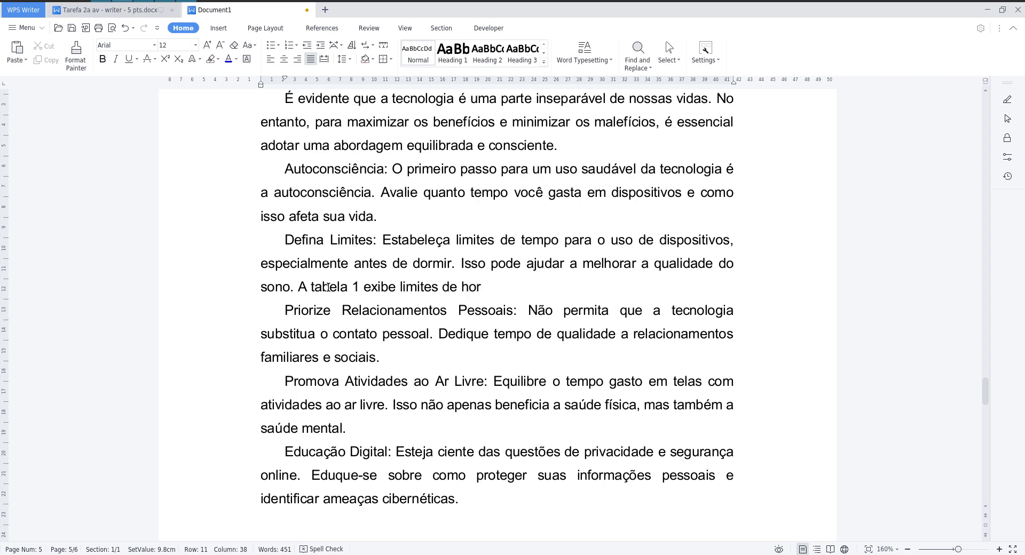
pyautogui.write('ários para utuil')
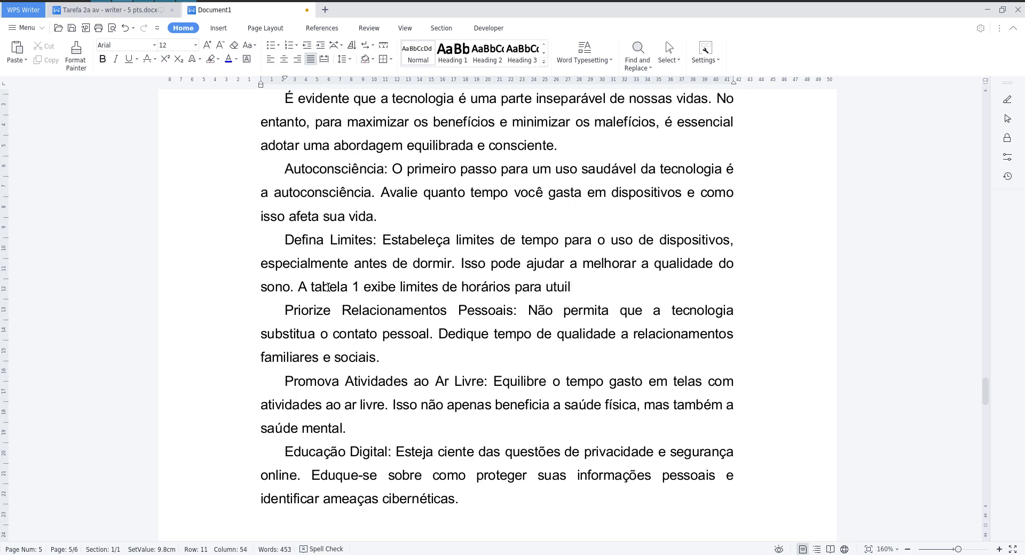
pyautogui.press('BackSpace')
pyautogui.press('BackSpace')
pyautogui.write('ização de eru')
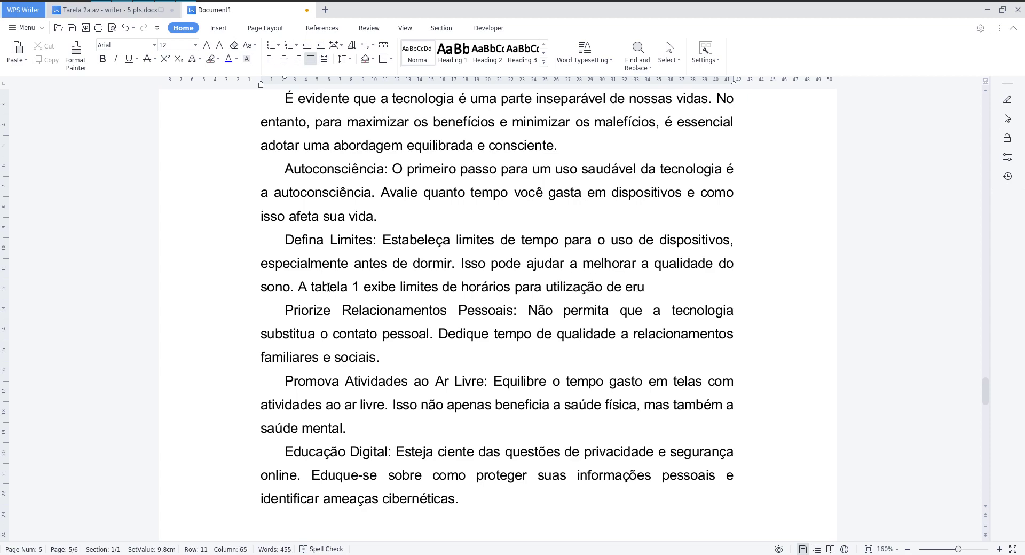
pyautogui.write('i')
pyautogui.press('BackSpace')
pyautogui.press('BackSpace')
pyautogui.press('BackSpace')
pyautogui.write('quipamentos')
pyautogui.write(' eletr')
pyautogui.write('ô')
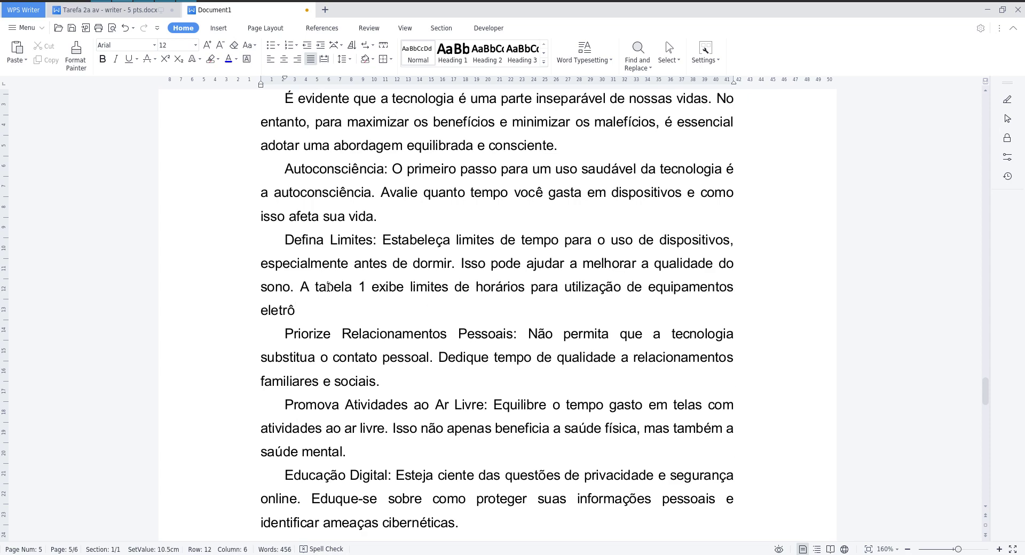
pyautogui.write('nicos:.')
# Step: Insert a table with two columns and four rows below the "Defina Limites" paragraph, leaving a blank line above it
pyautogui.press('Return')
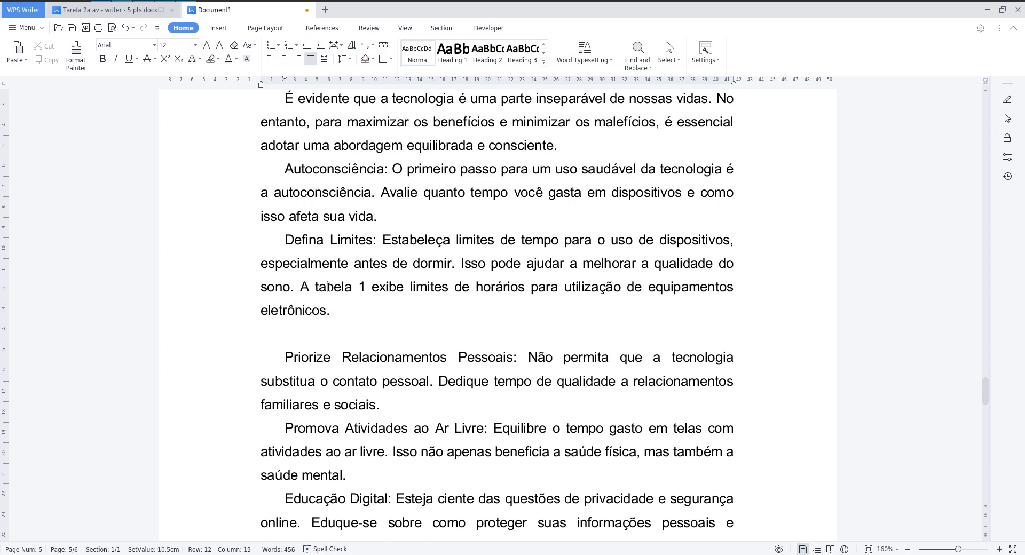
pyautogui.press('BackSpace')
pyautogui.press('Return')
pyautogui.press('Return')
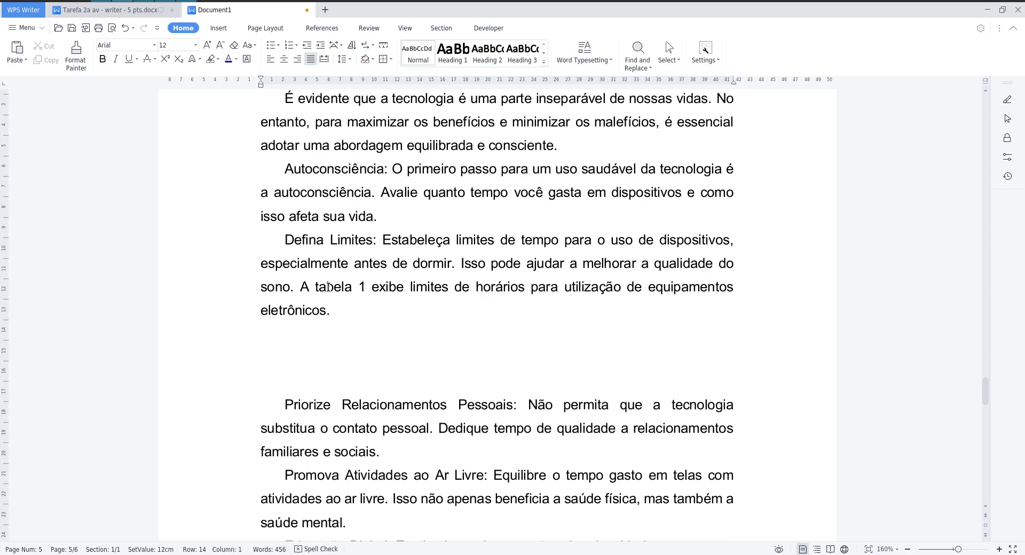
pyautogui.click(392, 60)
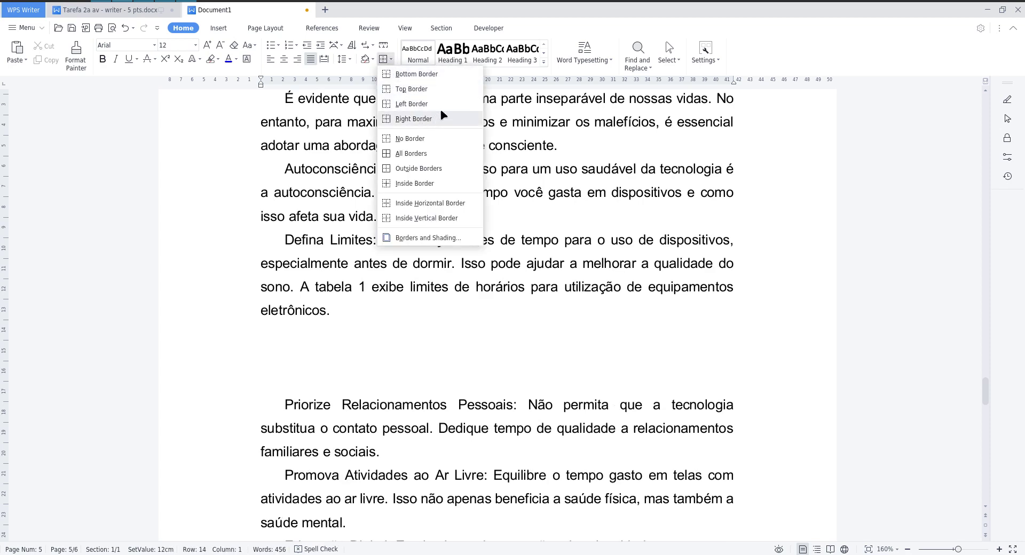
pyautogui.press('Escape')
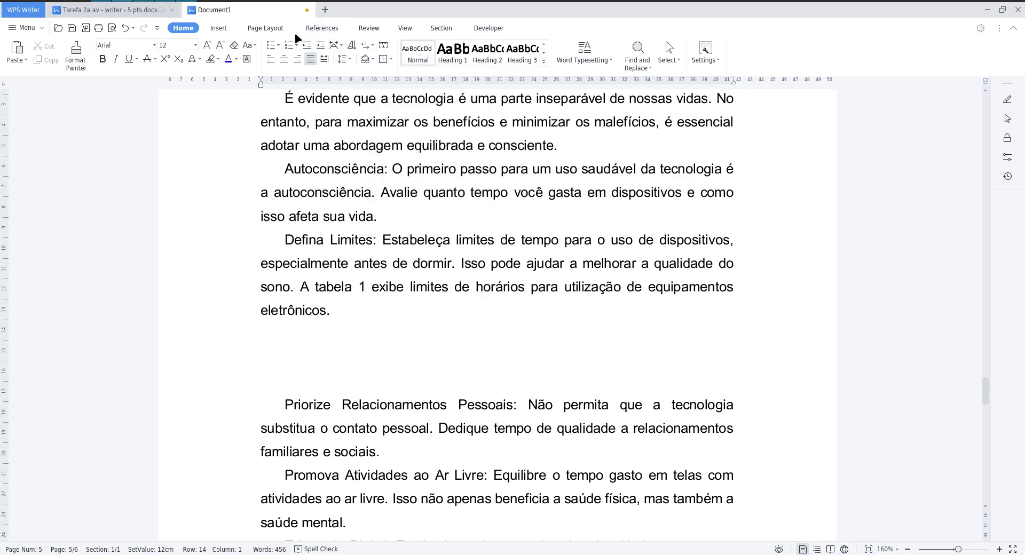
pyautogui.click(226, 34)
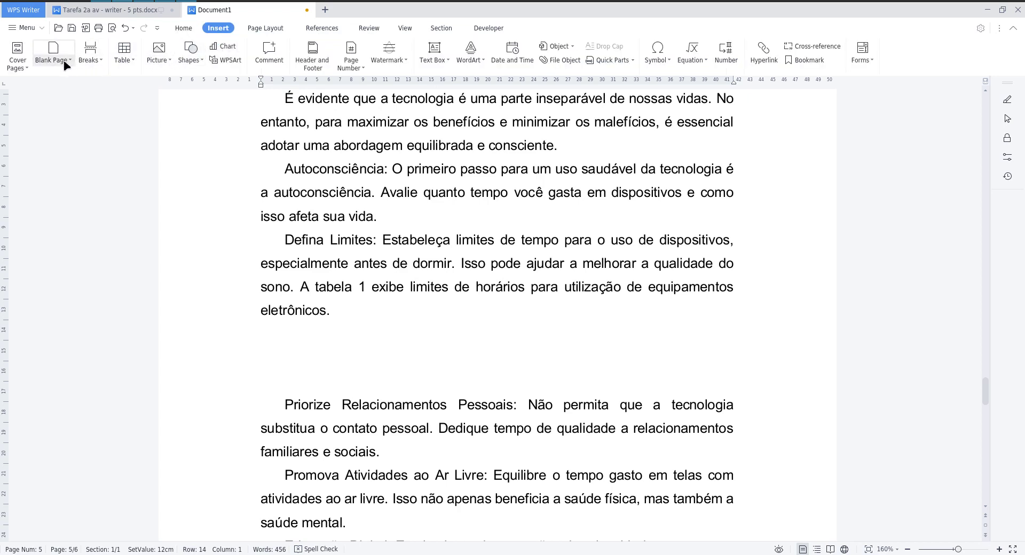
pyautogui.click(133, 62)
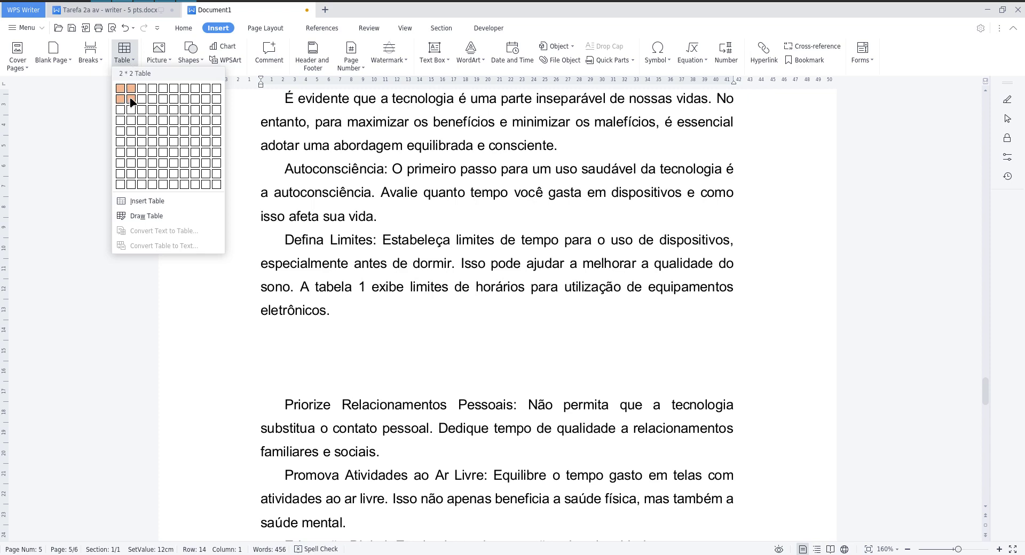
pyautogui.click(132, 121)
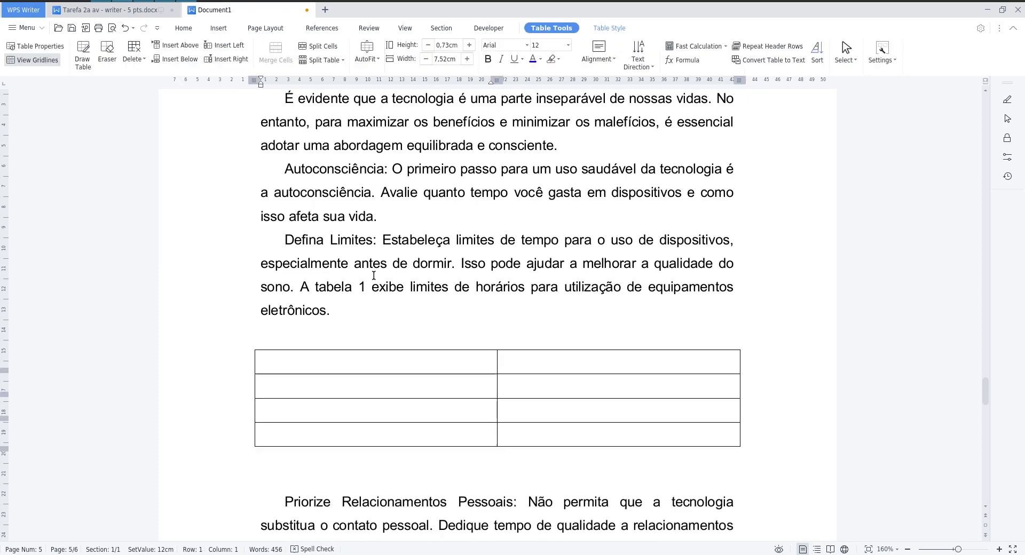
# Step: Fill in the table's header row with "Limite de horário" and "Efeito na pessoa"
pyautogui.write('Idade')
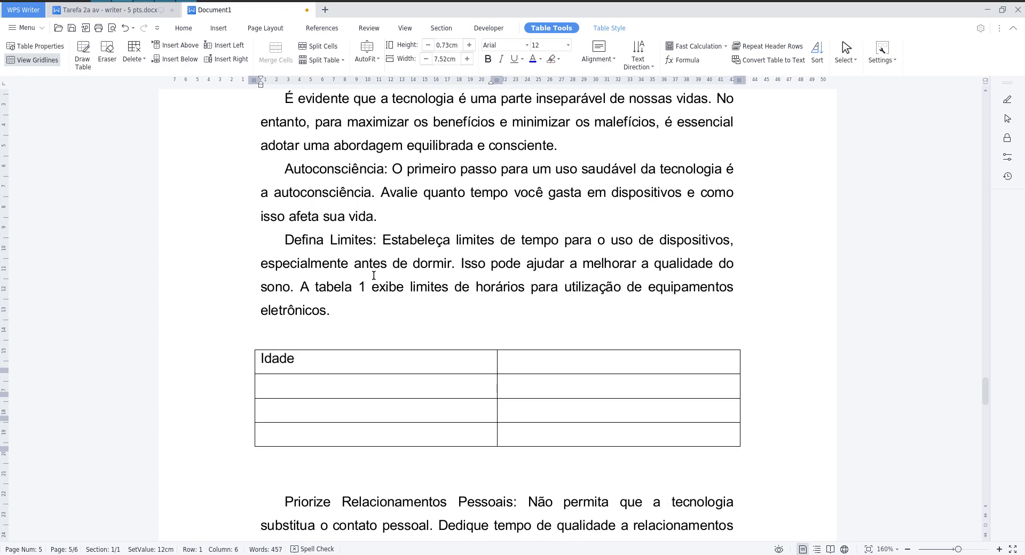
pyautogui.press('BackSpace')
pyautogui.press('BackSpace')
pyautogui.press('BackSpace')
pyautogui.press('BackSpace')
pyautogui.press('BackSpace')
pyautogui.write('Limite de horá')
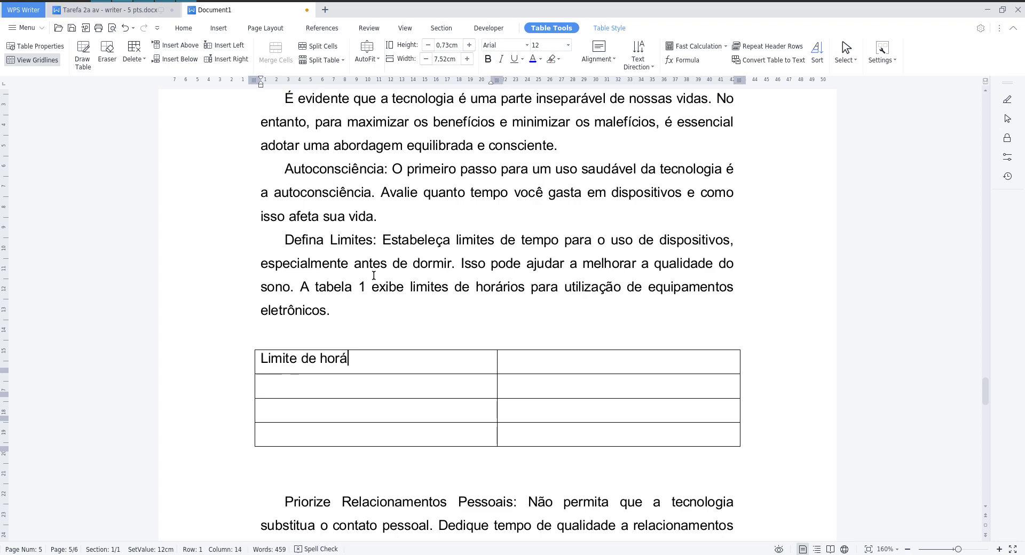
pyautogui.write('rio')
pyautogui.press('Tab')
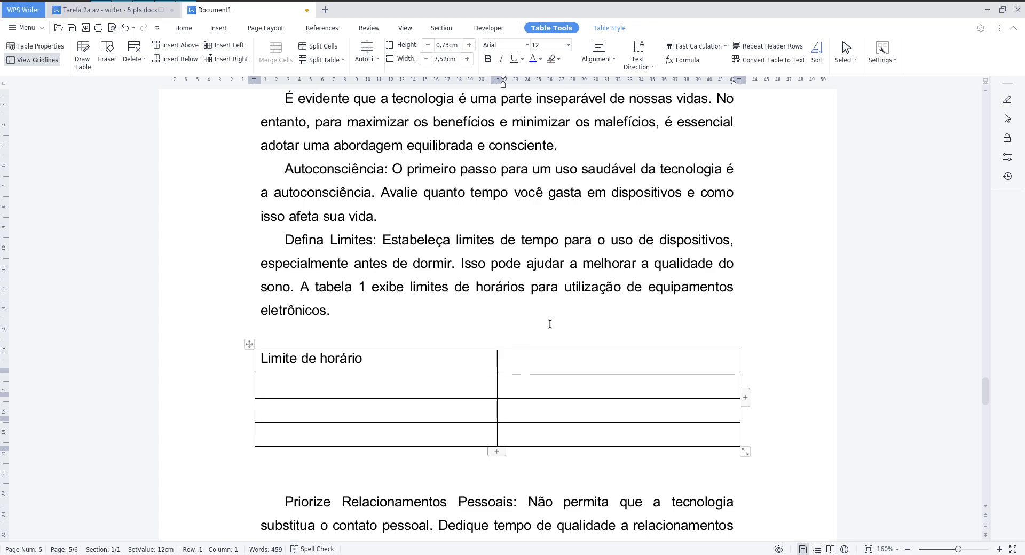
pyautogui.write('Efeito na pessoa')
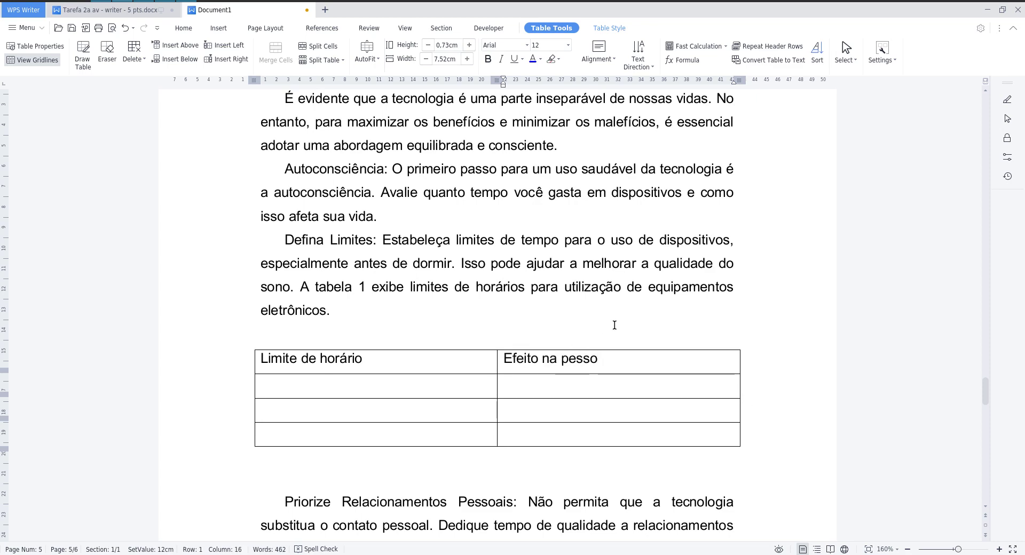
# Step: Fill in the table's second row with "10 a 60 minutos" and "Pequeno", and the third with "60 a 180 minutos" and "Médio"
pyautogui.click(340, 389)
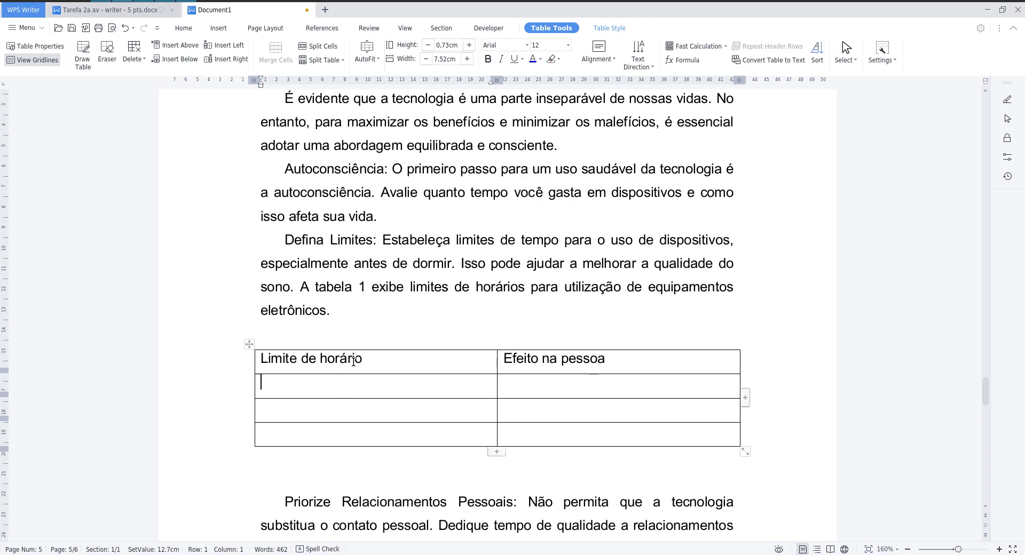
pyautogui.write('10 a ')
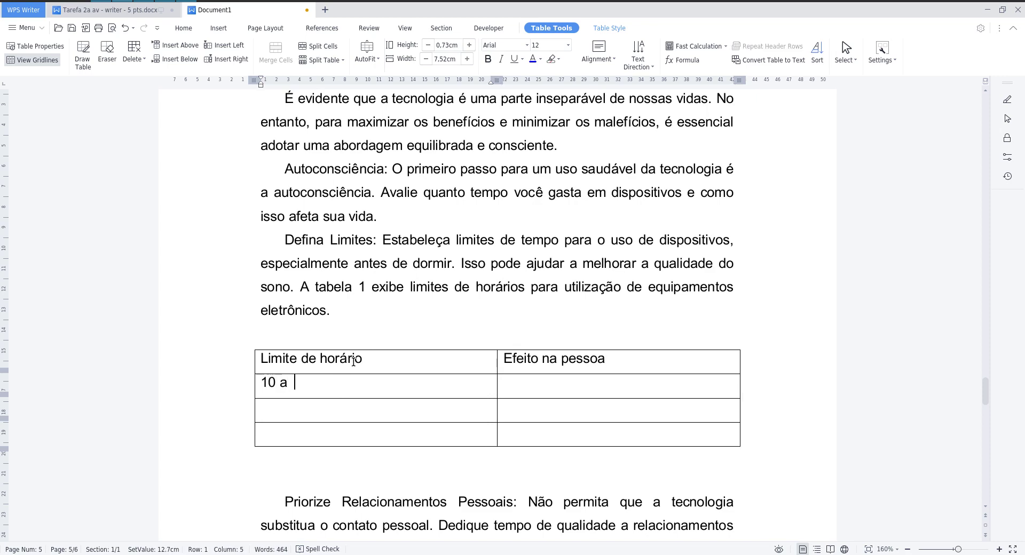
pyautogui.write('60 minutos')
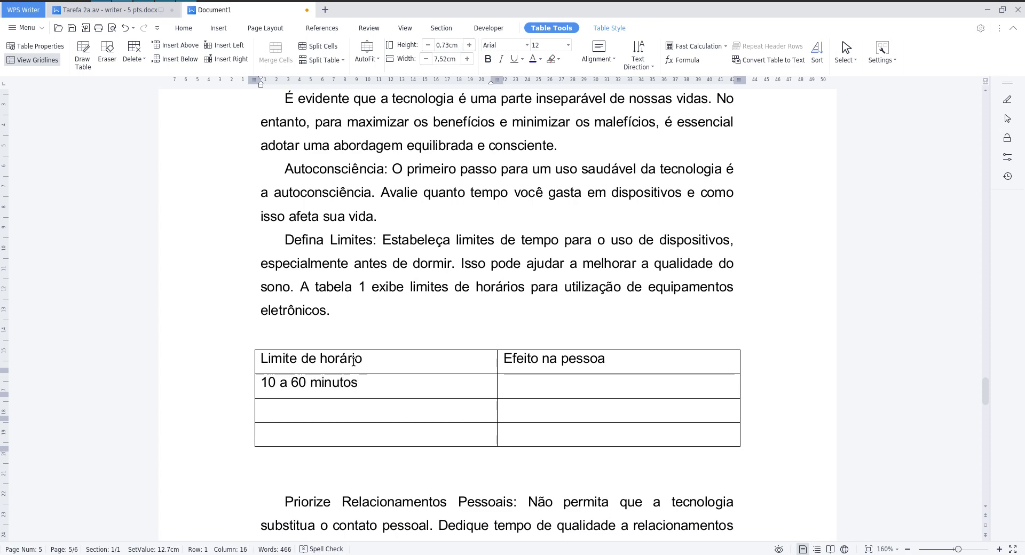
pyautogui.press('Tab')
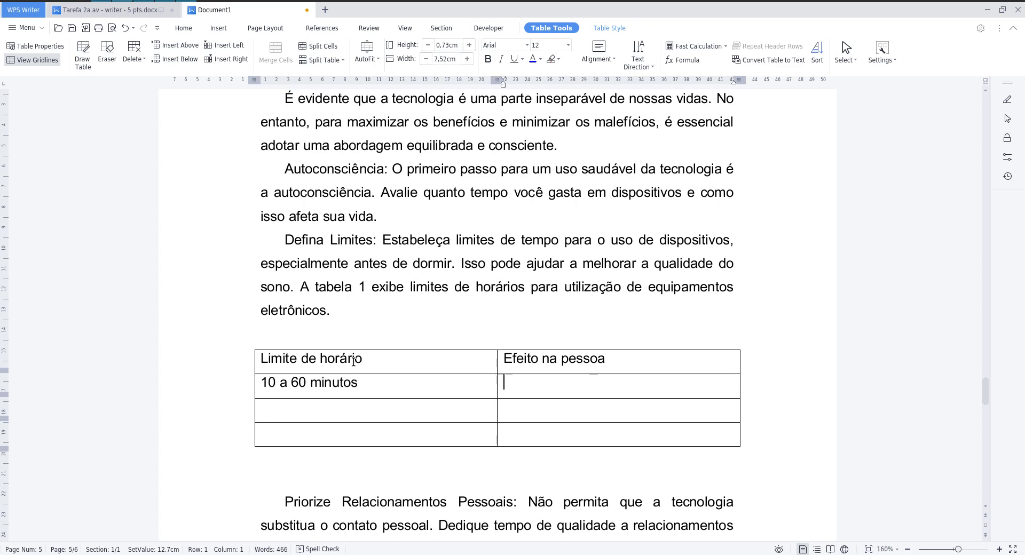
pyautogui.write('Pequeno')
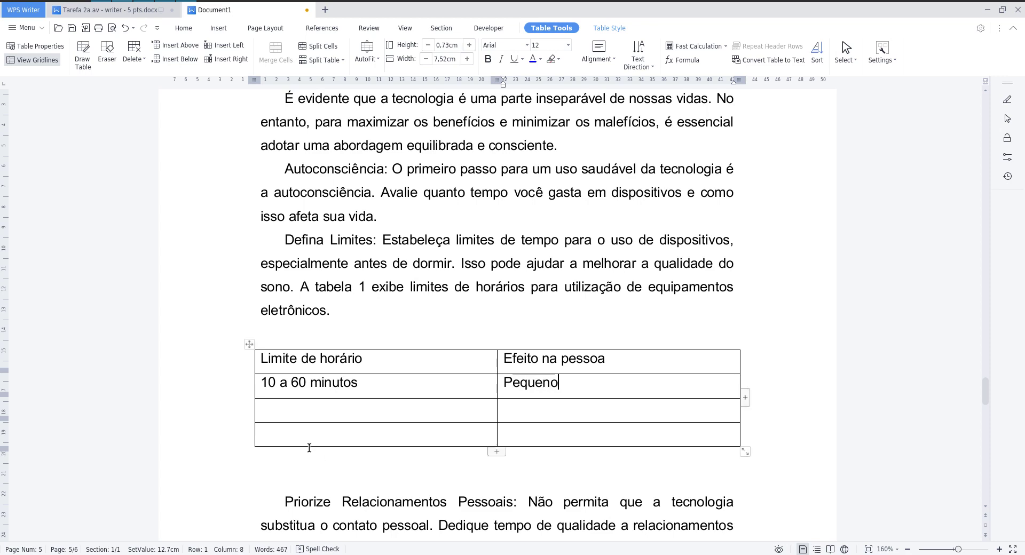
pyautogui.click(321, 408)
pyautogui.write('6')
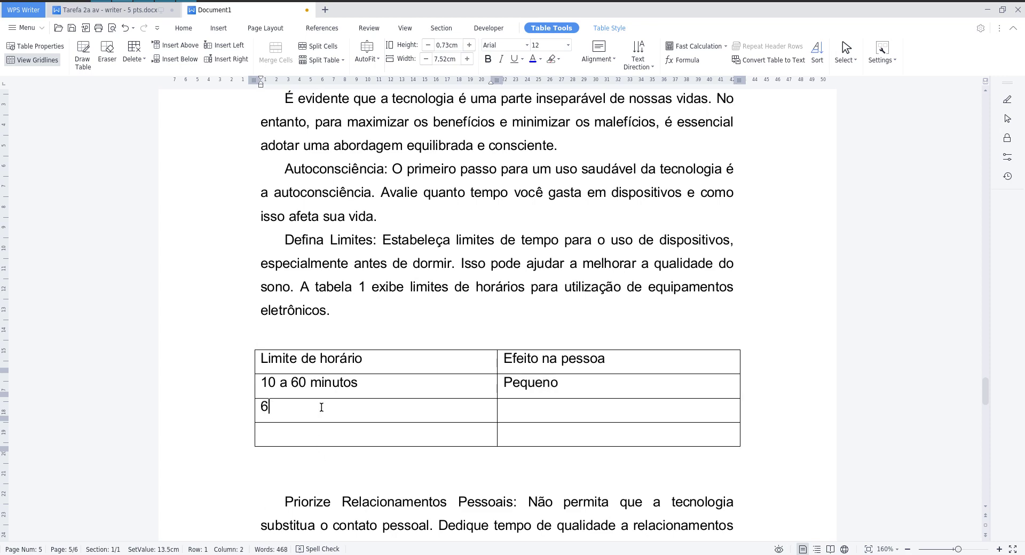
pyautogui.write('0 a 180 minutos ')
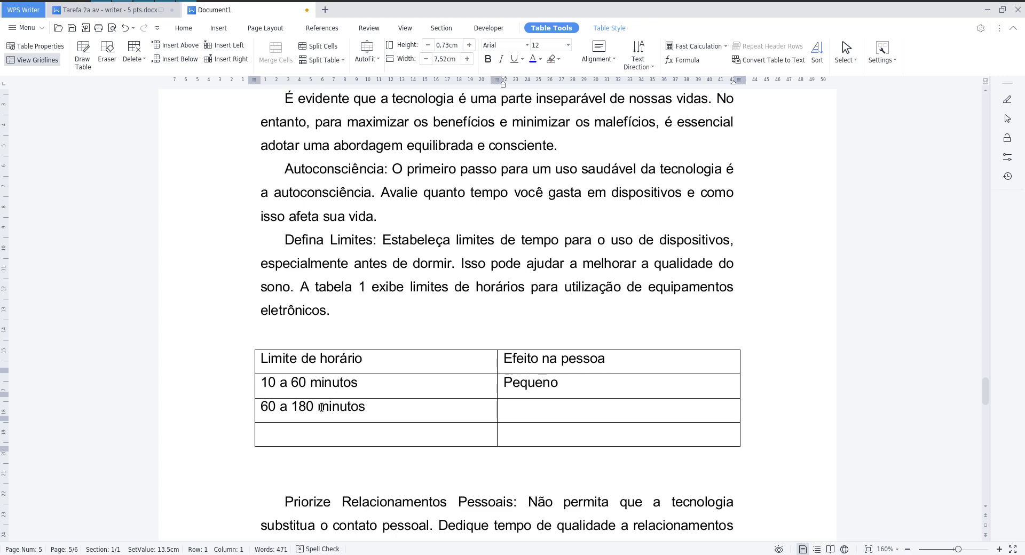
pyautogui.write('Médio')
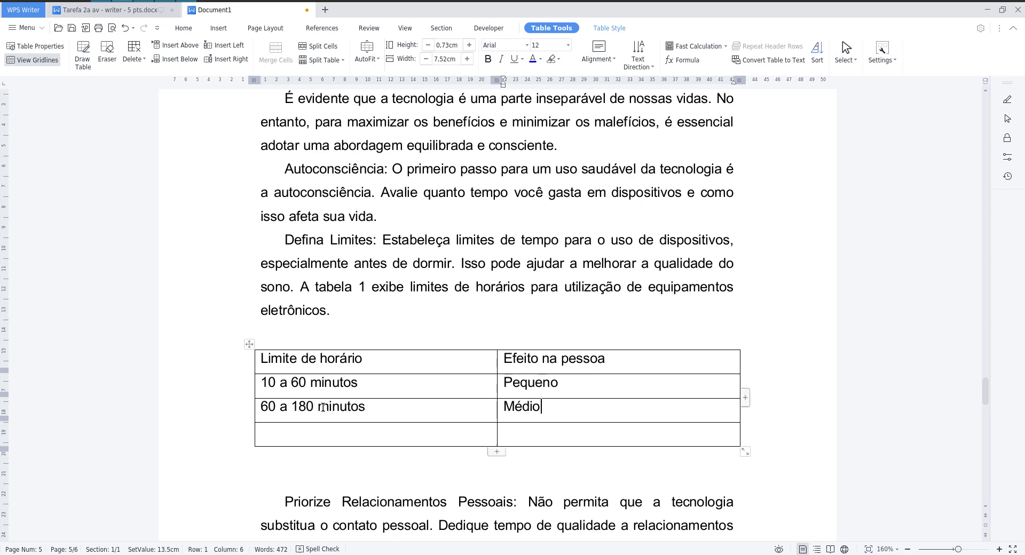
# Step: Fill in the table's last row with "180 minutos em diante" and "Grande"
pyautogui.click(379, 435)
pyautogui.write('180 a')
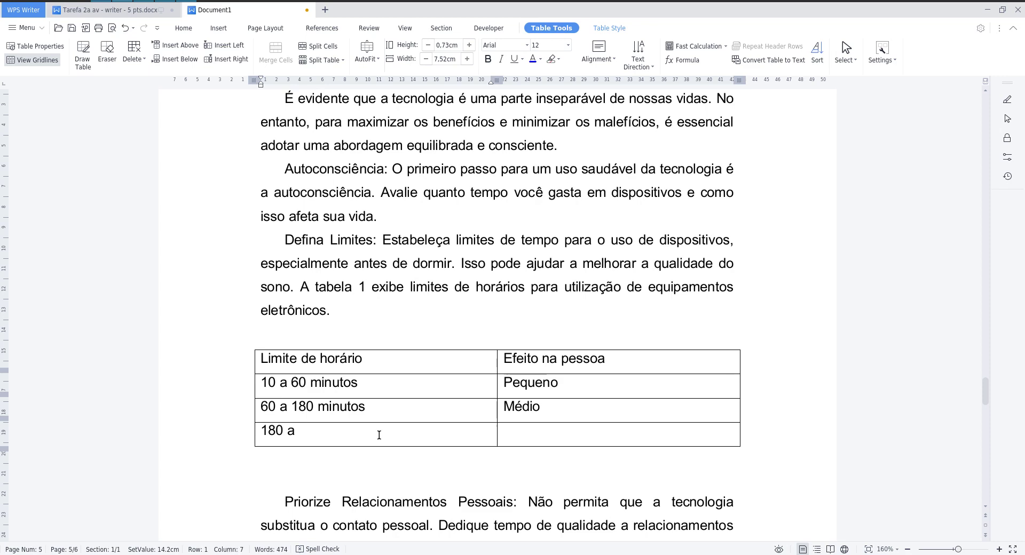
pyautogui.write('em')
pyautogui.press('BackSpace')
pyautogui.write('minuots e')
pyautogui.press('BackSpace')
pyautogui.press('BackSpace')
pyautogui.press('BackSpace')
pyautogui.press('BackSpace')
pyautogui.press('BackSpace')
pyautogui.write('tos em du')
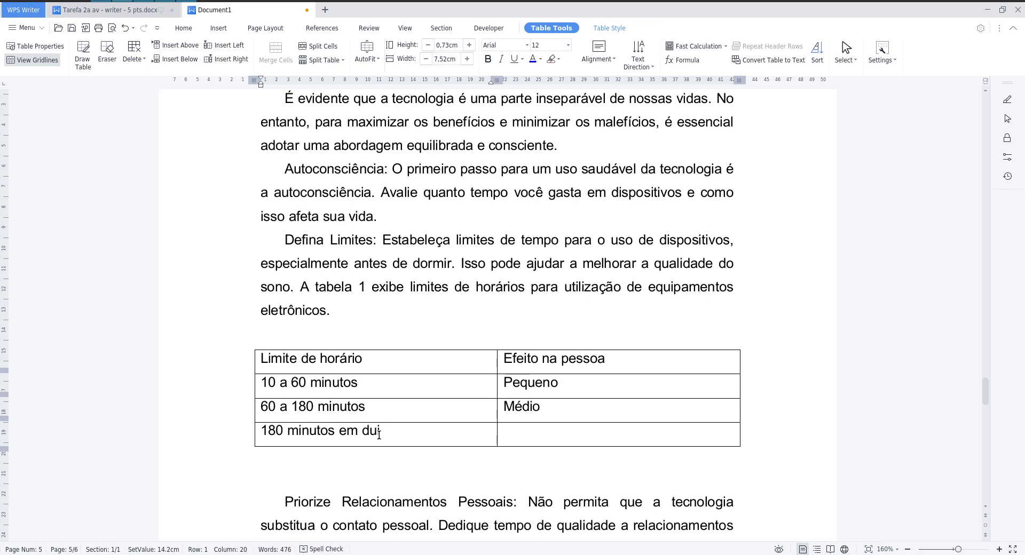
pyautogui.press('BackSpace')
pyautogui.write('iante')
pyautogui.write('Grande')
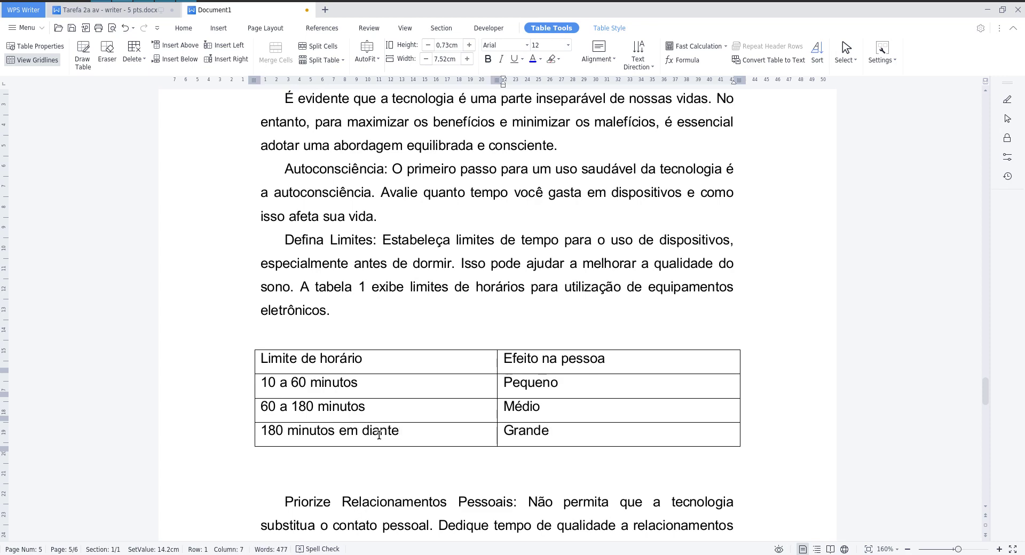
# Step: Change the time limit in the "Pequeno" row to "60 minutos ou menos"
pyautogui.moveTo(292, 380); pyautogui.dragTo(260, 382)
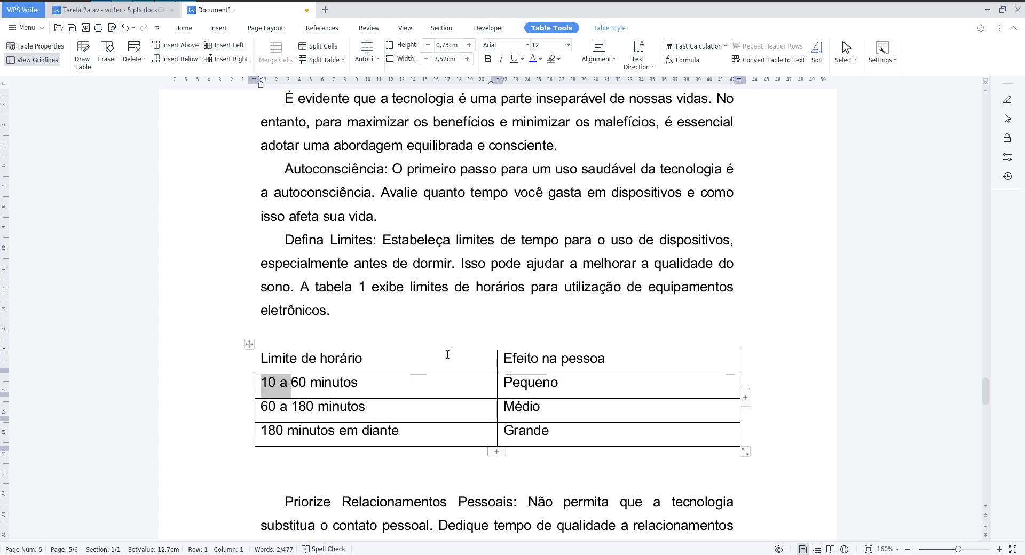
pyautogui.press('BackSpace')
pyautogui.press('End')
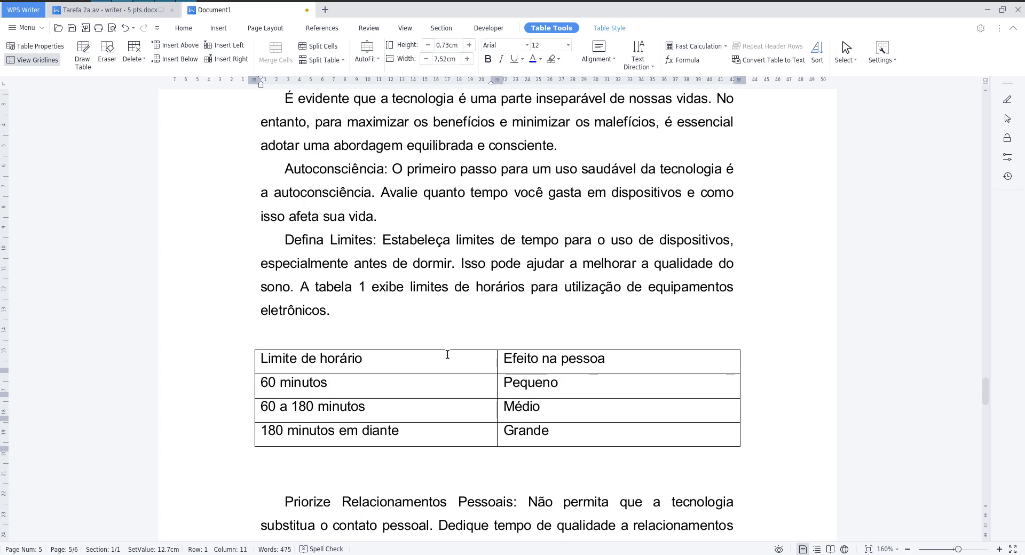
pyautogui.write('ou menor')
pyautogui.press('BackSpace')
pyautogui.write('s')
pyautogui.doubleClick(339, 382)
pyautogui.moveTo(520, 385); pyautogui.dragTo(545, 385)
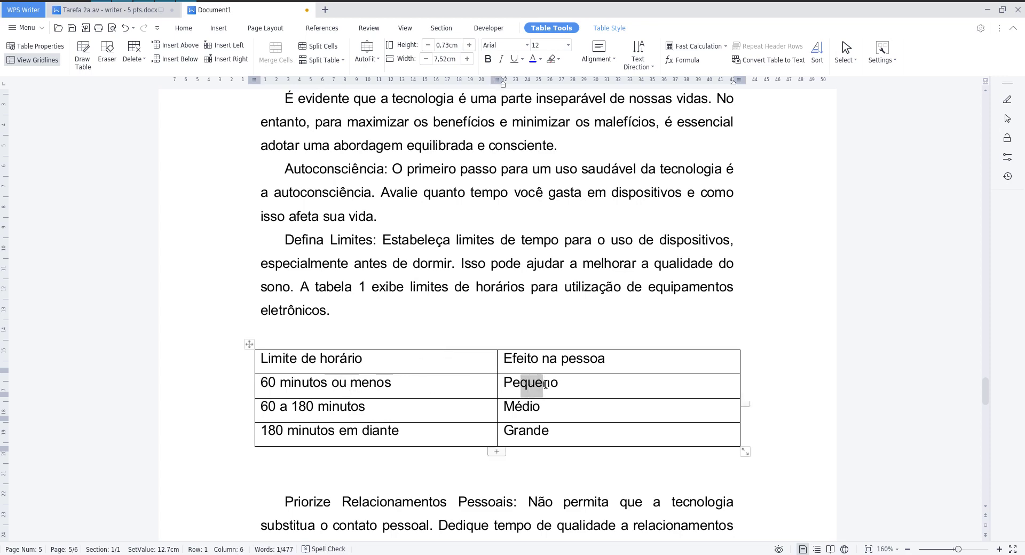
pyautogui.moveTo(276, 408); pyautogui.dragTo(329, 409)
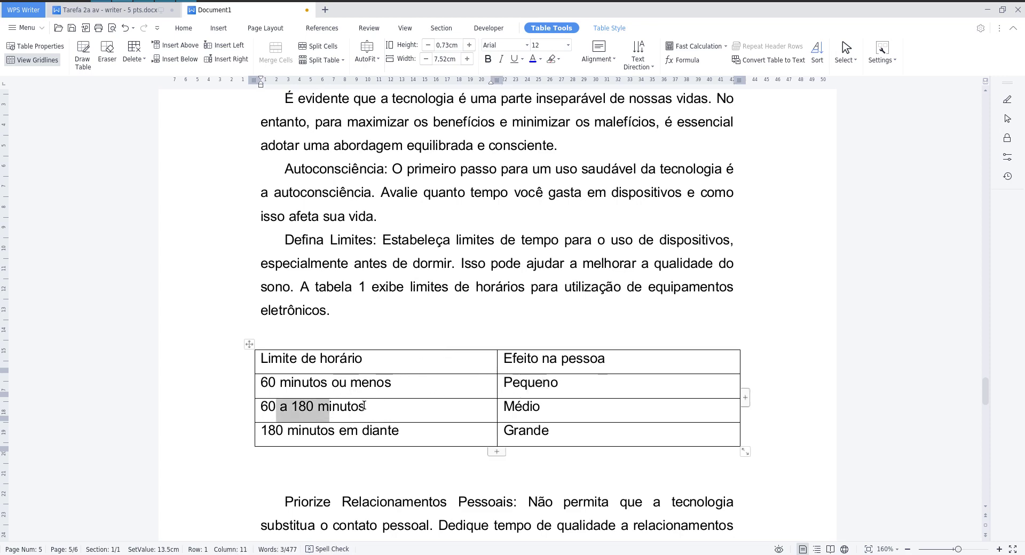
pyautogui.moveTo(504, 409); pyautogui.dragTo(540, 409)
pyautogui.moveTo(284, 433); pyautogui.dragTo(327, 430)
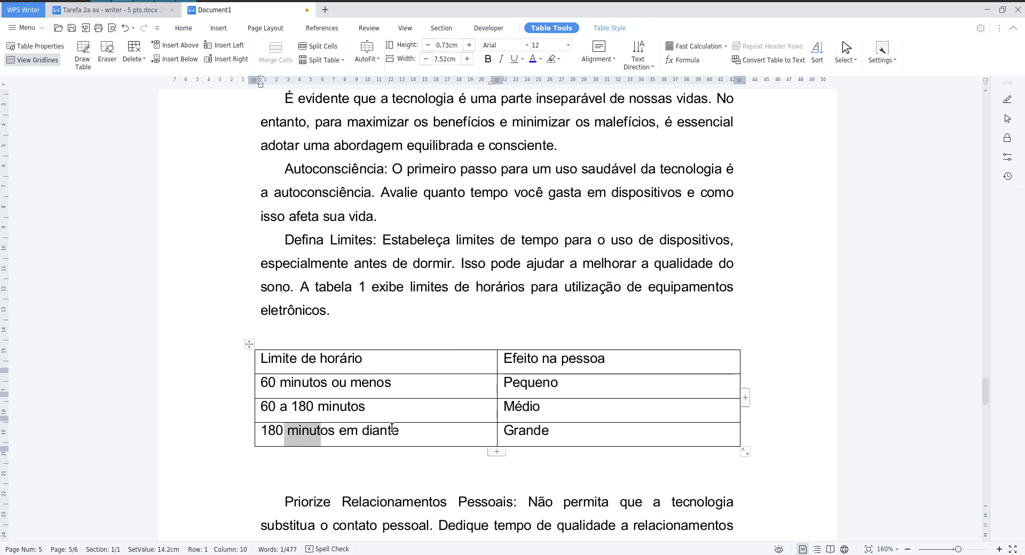
# Step: Change the table's second column heading to "Efeito no sono da pessoa"
pyautogui.doubleClick(553, 431)
pyautogui.click(545, 433)
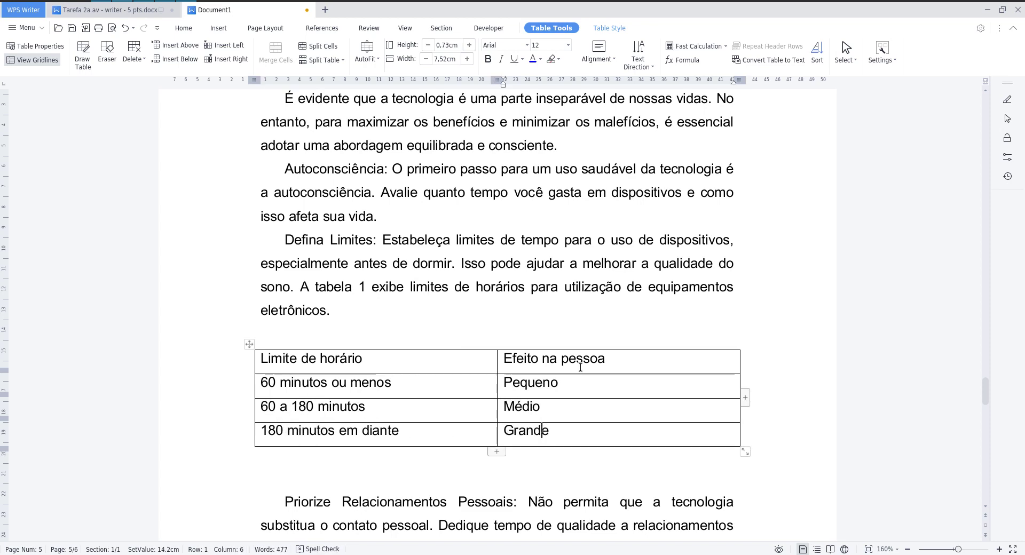
pyautogui.click(622, 358)
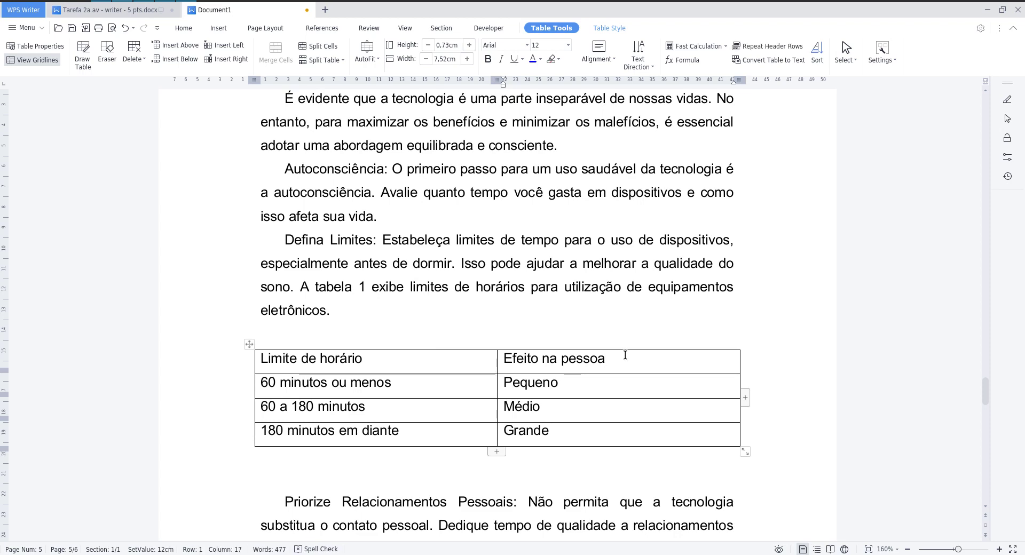
pyautogui.write('e')
pyautogui.press('BackSpace')
pyautogui.press('BackSpace')
pyautogui.press('BackSpace')
pyautogui.press('BackSpace')
pyautogui.press('BackSpace')
pyautogui.press('BackSpace')
pyautogui.press('BackSpace')
pyautogui.press('BackSpace')
pyautogui.press('BackSpace')
pyautogui.press('BackSpace')
pyautogui.press('BackSpace')
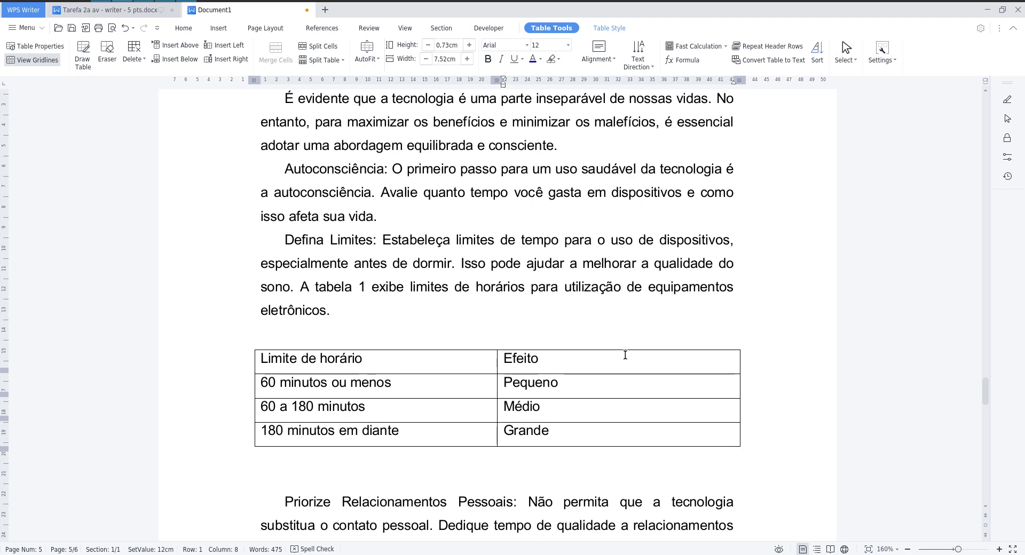
pyautogui.write('no sono da pessoa')
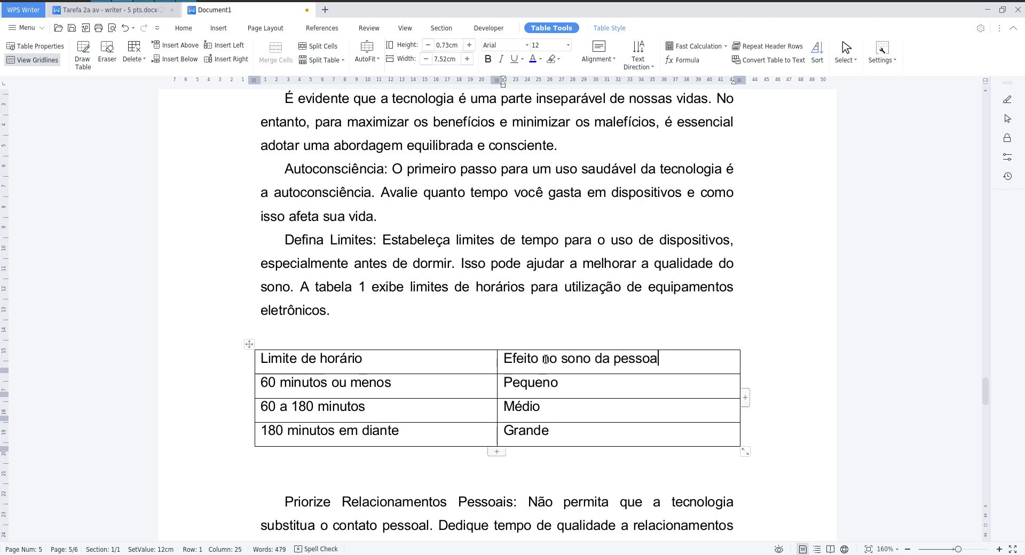
# Step: Centre the text of the table's header row and make it bold
pyautogui.moveTo(545, 360); pyautogui.dragTo(478, 362)
pyautogui.click(190, 29)
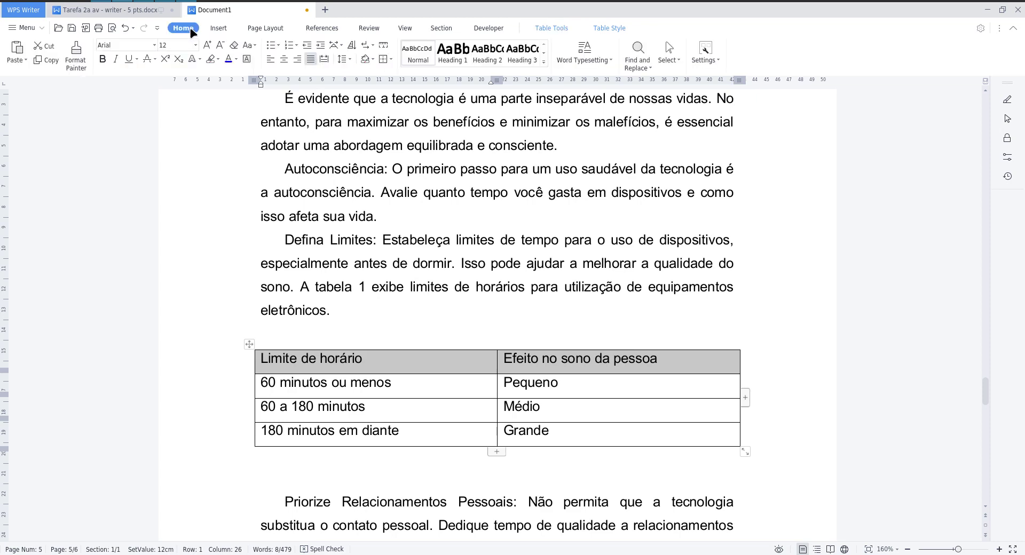
pyautogui.click(284, 59)
pyautogui.click(106, 59)
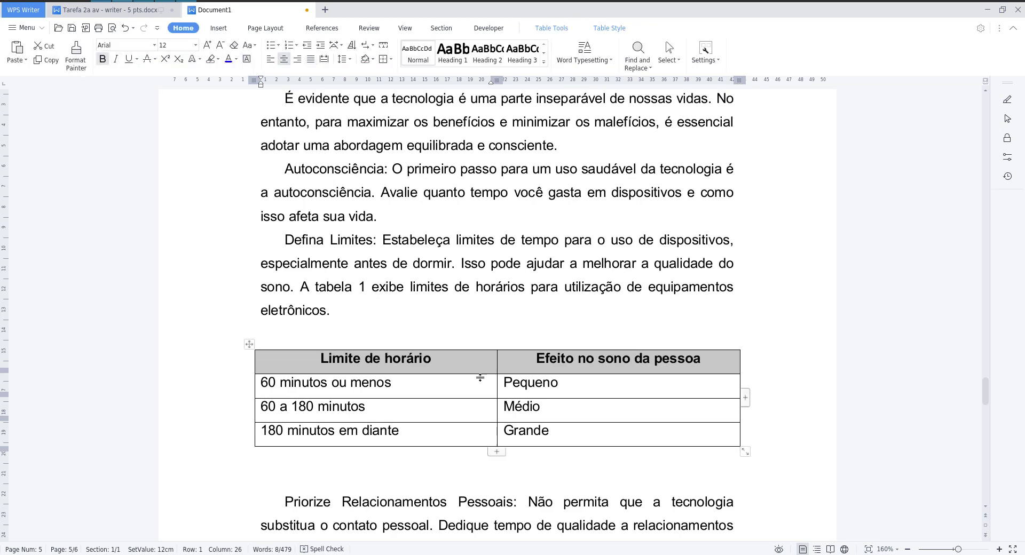
pyautogui.click(447, 388)
# Step: Consult the table model in the IFPA manual in the browser, and remove the bold from the document table's header row
pyautogui.hotkey('alt', 'Tab')
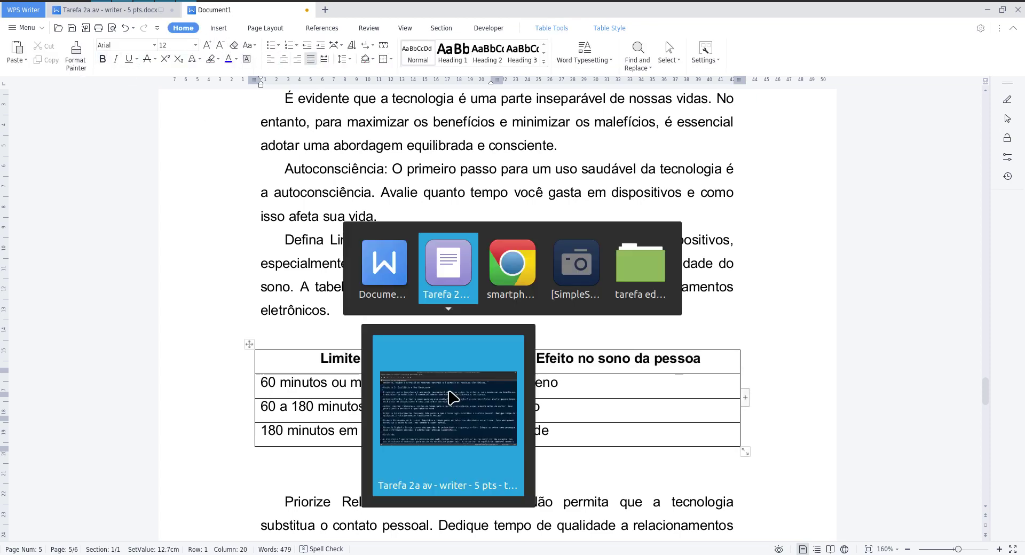
pyautogui.hotkey('alt', 'Tab')
pyautogui.click(62, 11)
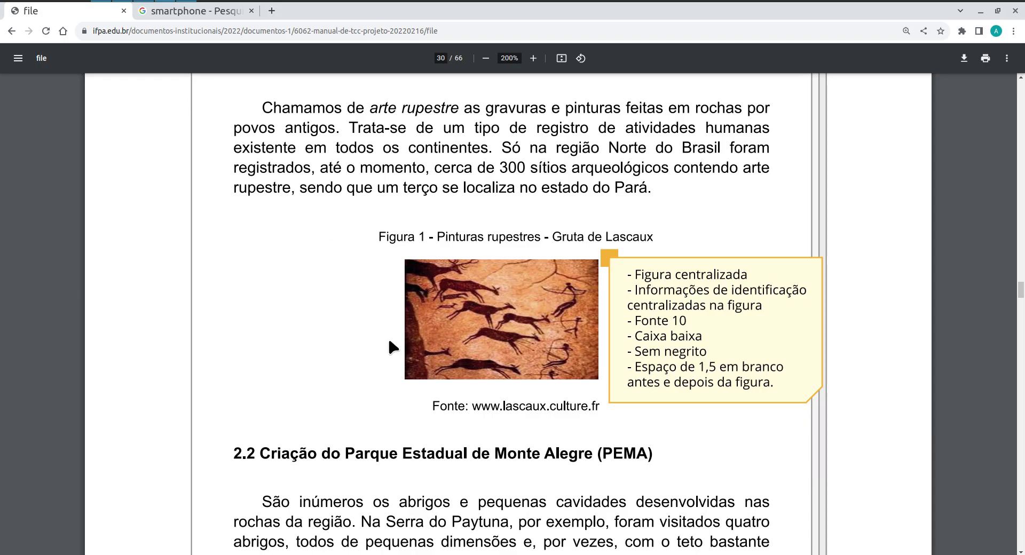
pyautogui.scroll(-15, 389, 344)
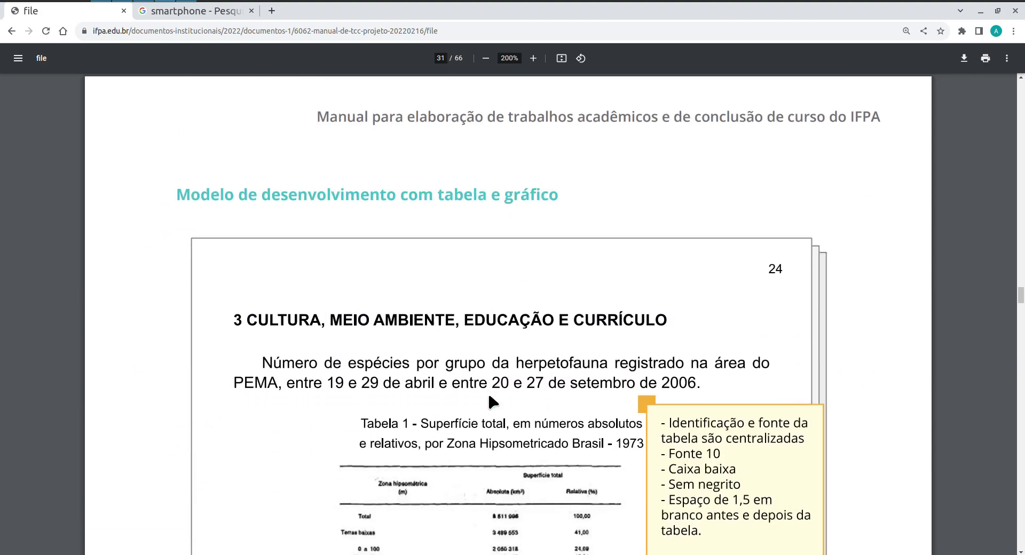
pyautogui.scroll(-3, 489, 396)
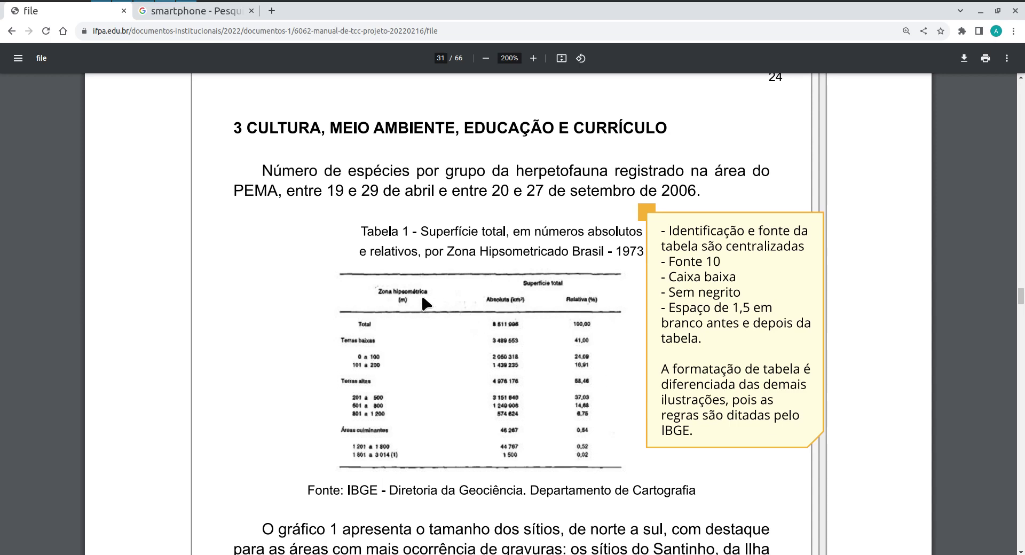
pyautogui.hotkey('alt', 'Tab')
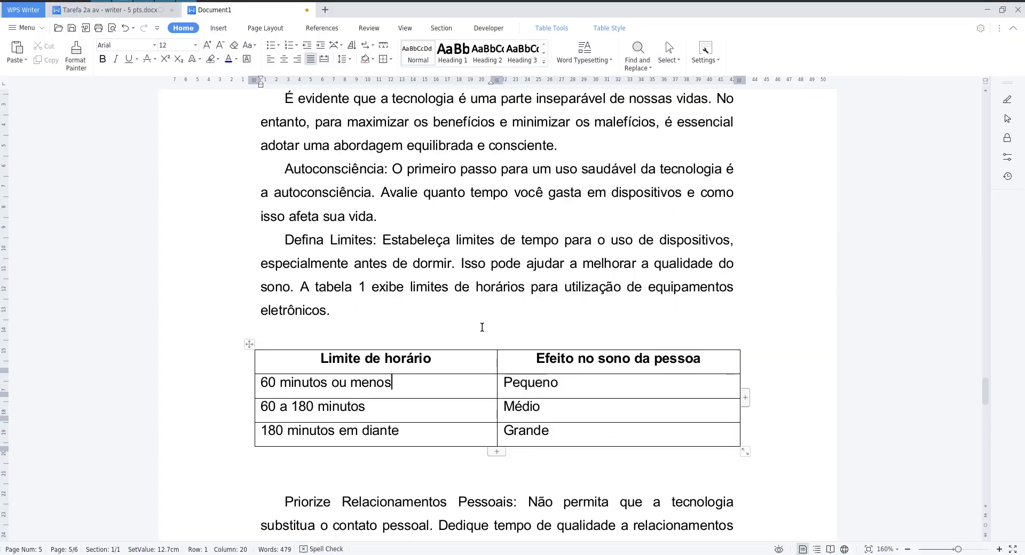
pyautogui.moveTo(420, 361); pyautogui.dragTo(529, 357)
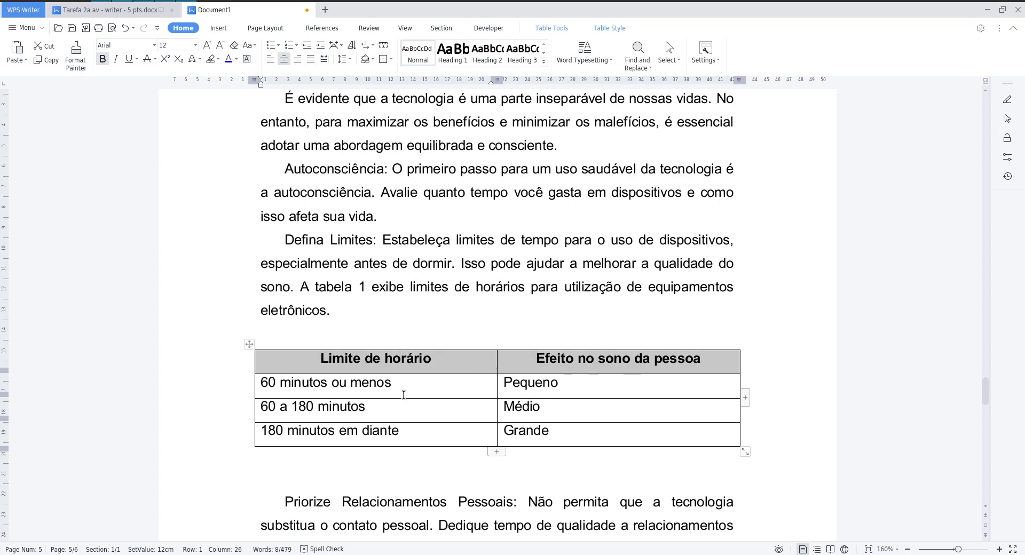
pyautogui.click(102, 59)
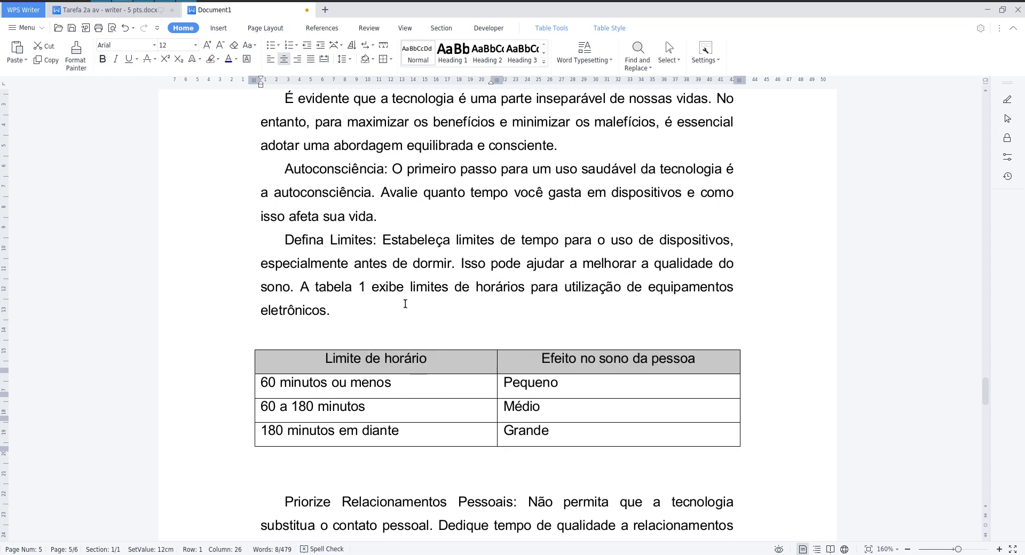
pyautogui.click(411, 356)
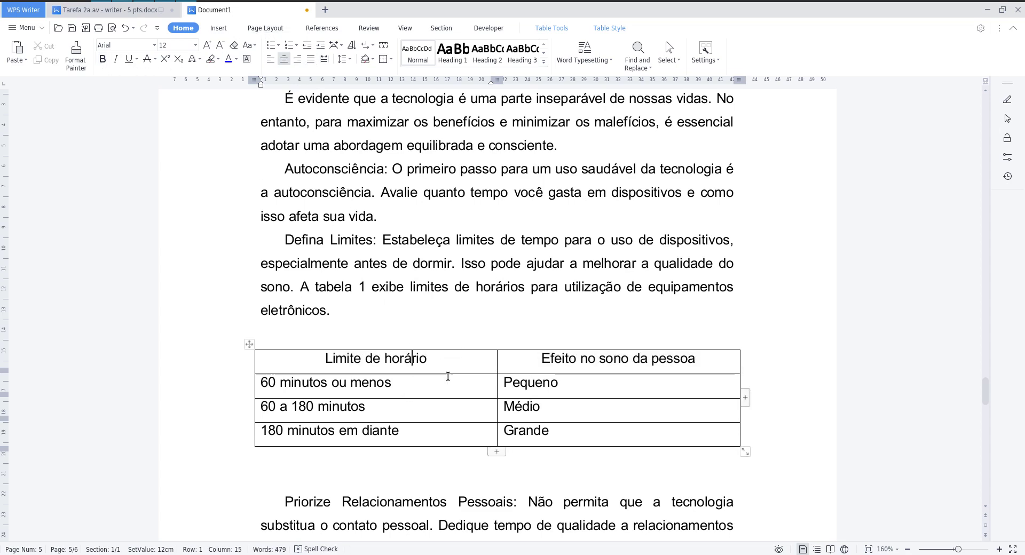
# Step: Recheck the manual's table model and centre the text in the three data rows of the document's table
pyautogui.hotkey('alt', 'Tab')
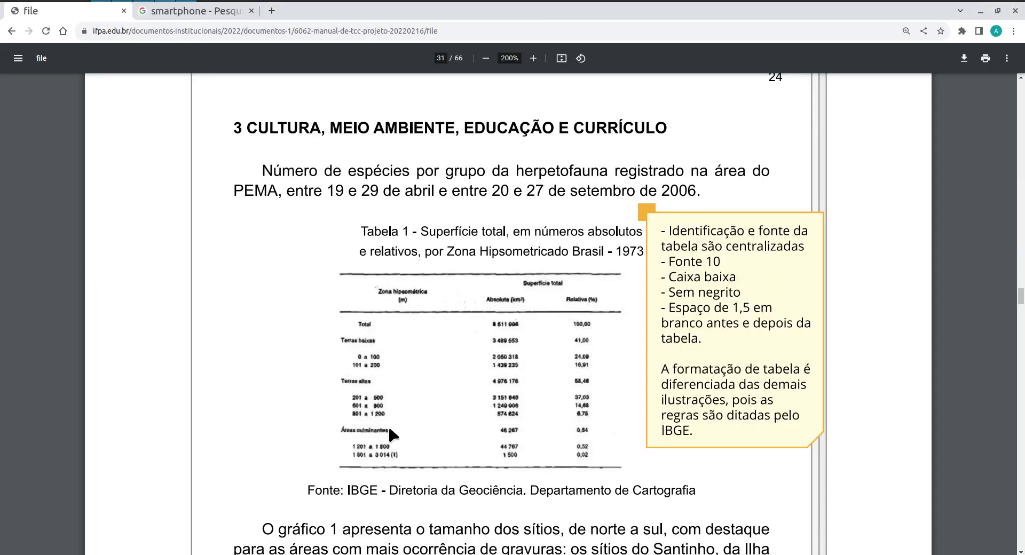
pyautogui.hotkey('alt', 'Tab')
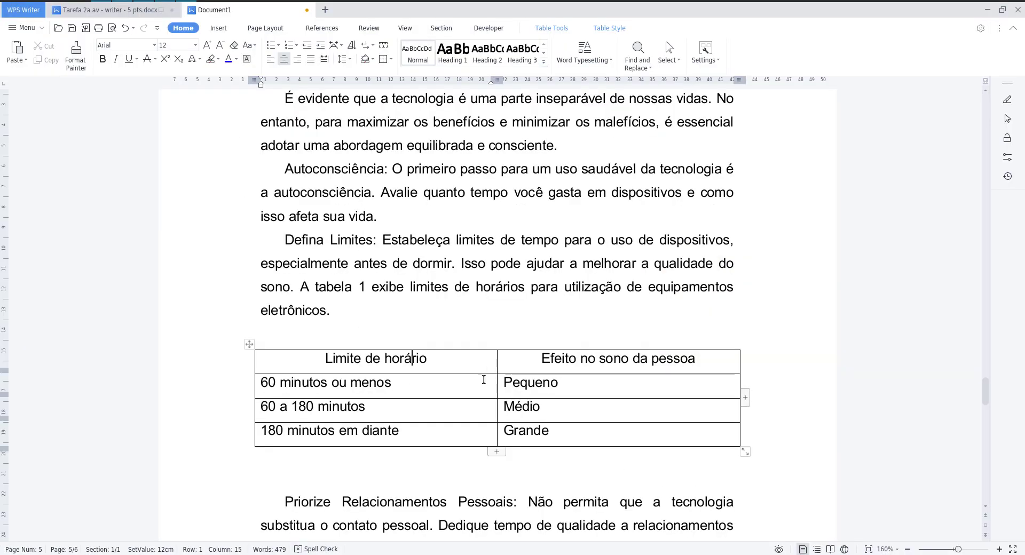
pyautogui.moveTo(432, 385); pyautogui.dragTo(522, 432)
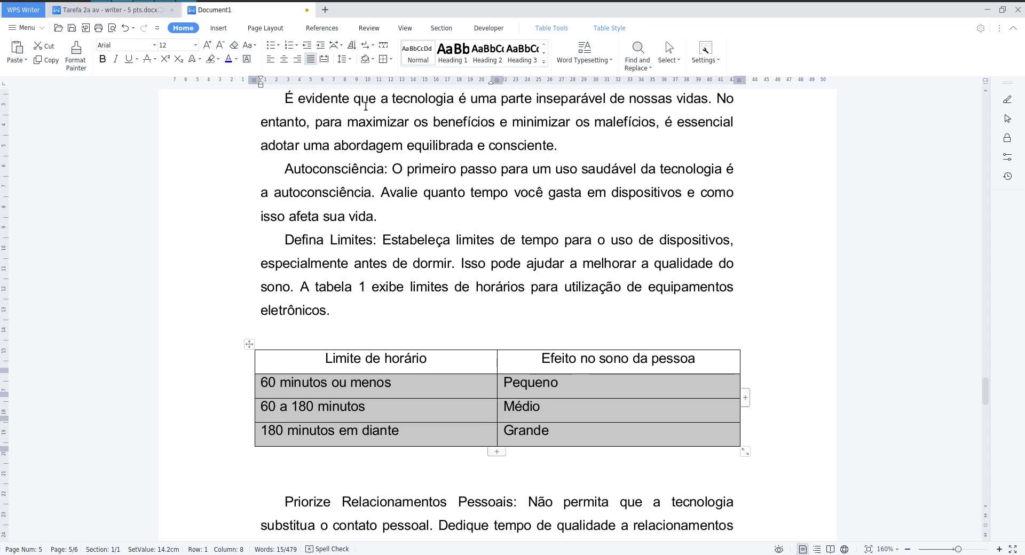
pyautogui.click(284, 59)
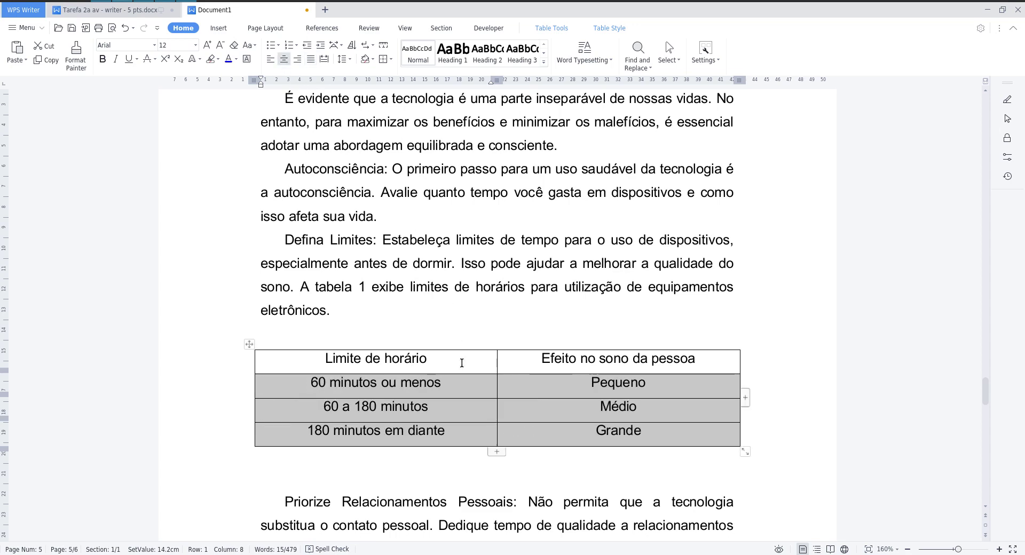
pyautogui.click(435, 383)
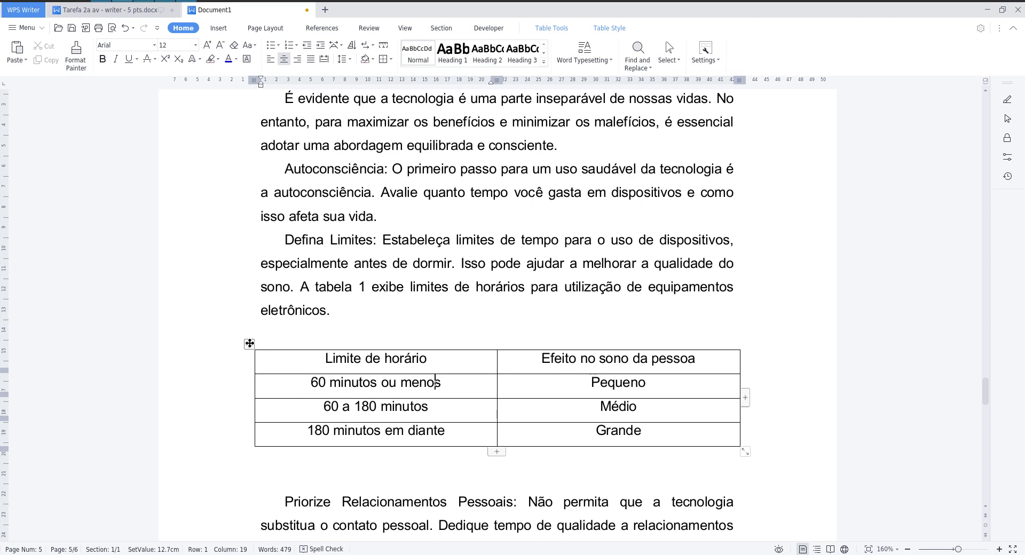
# Step: Remove the left and right outer borders from the whole time-limit table
pyautogui.click(249, 343)
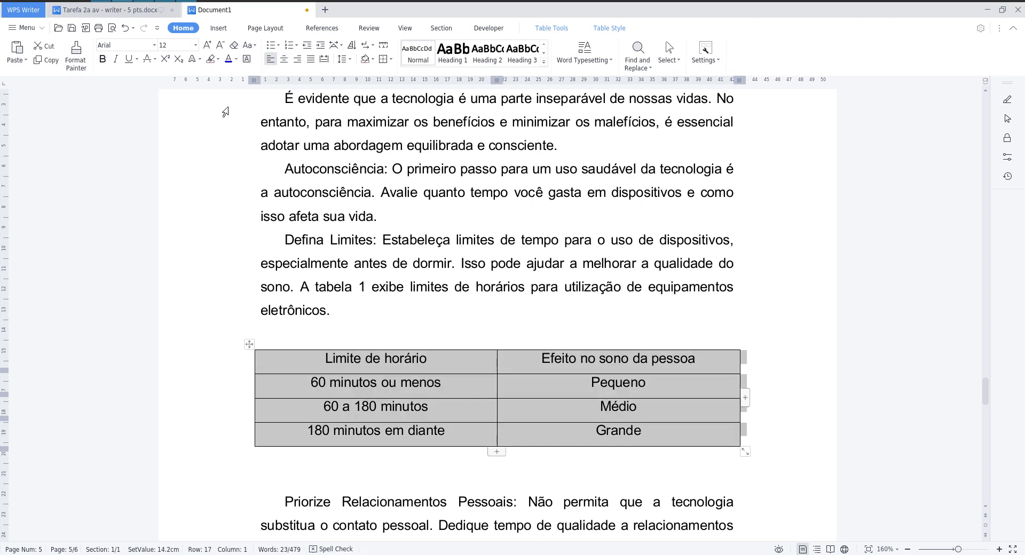
pyautogui.click(390, 60)
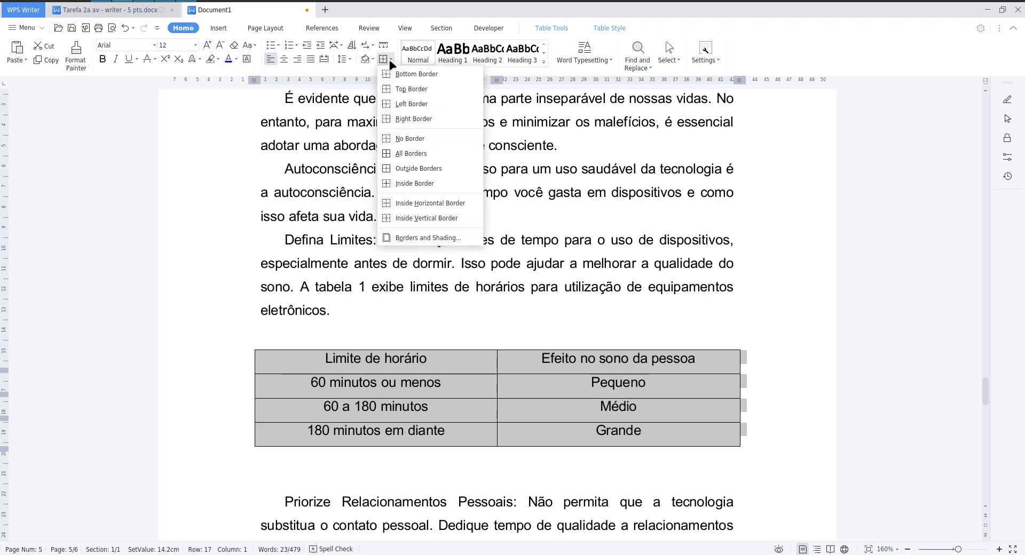
pyautogui.click(447, 241)
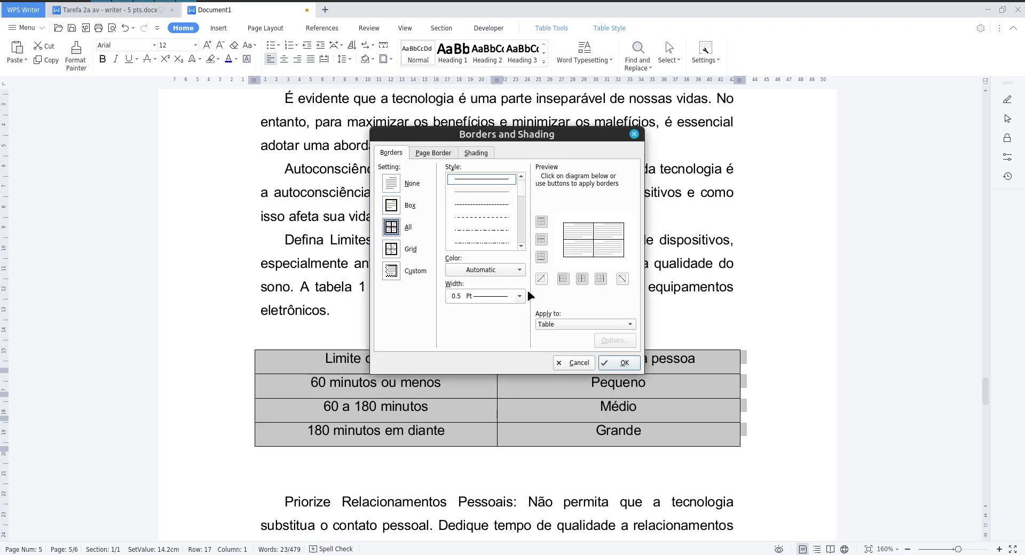
pyautogui.click(566, 250)
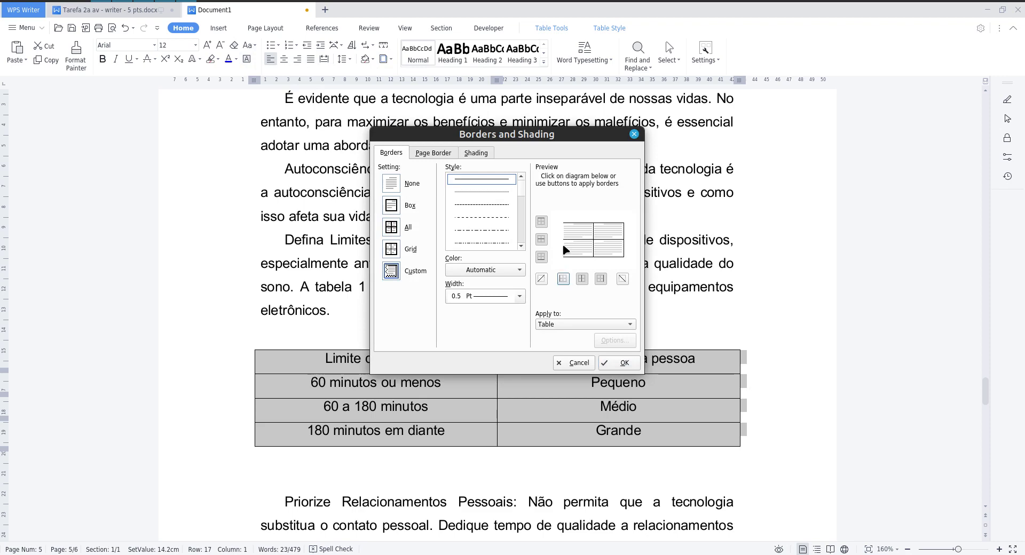
pyautogui.click(624, 249)
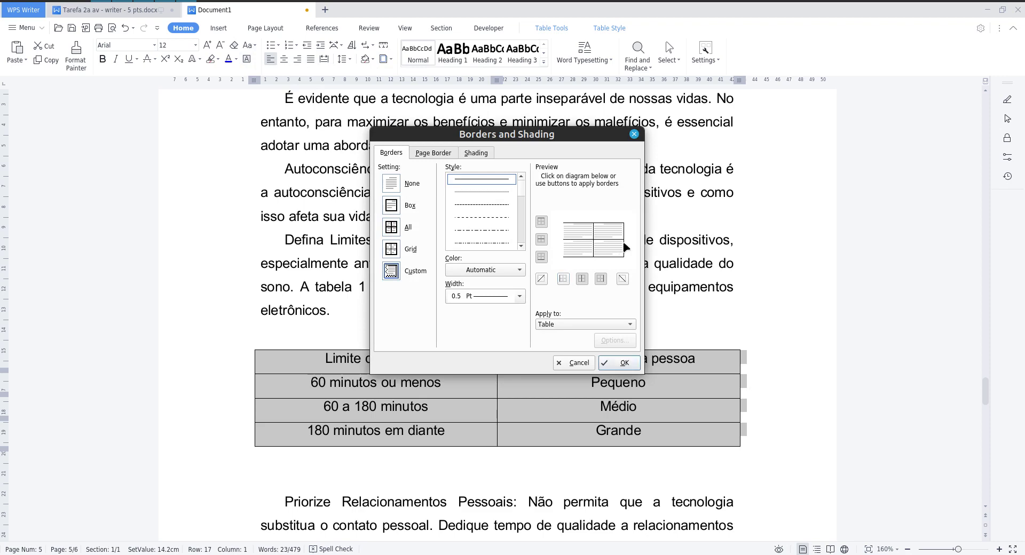
pyautogui.click(607, 367)
pyautogui.click(261, 333)
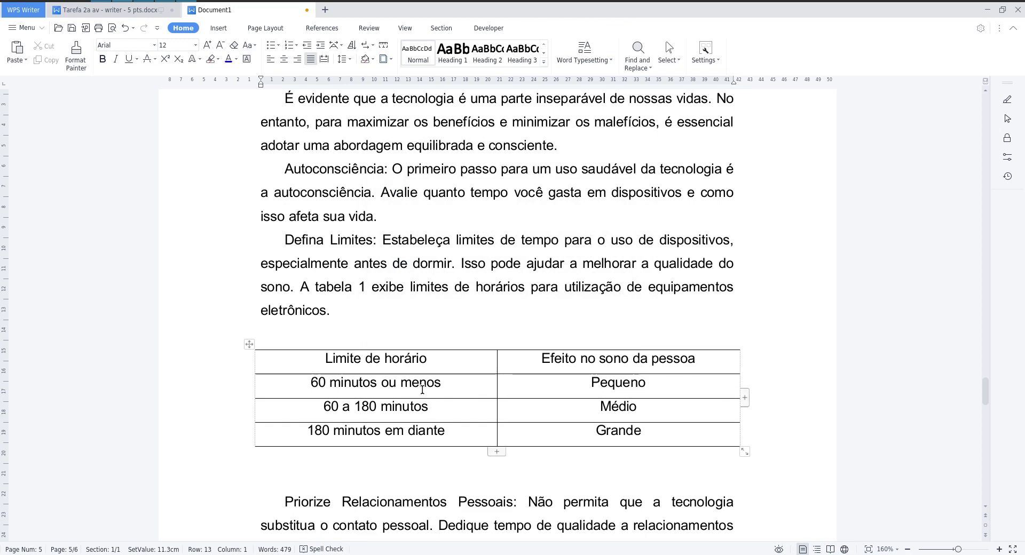
# Step: Remove the horizontal border lines between the table's three data rows
pyautogui.moveTo(422, 389); pyautogui.dragTo(519, 411)
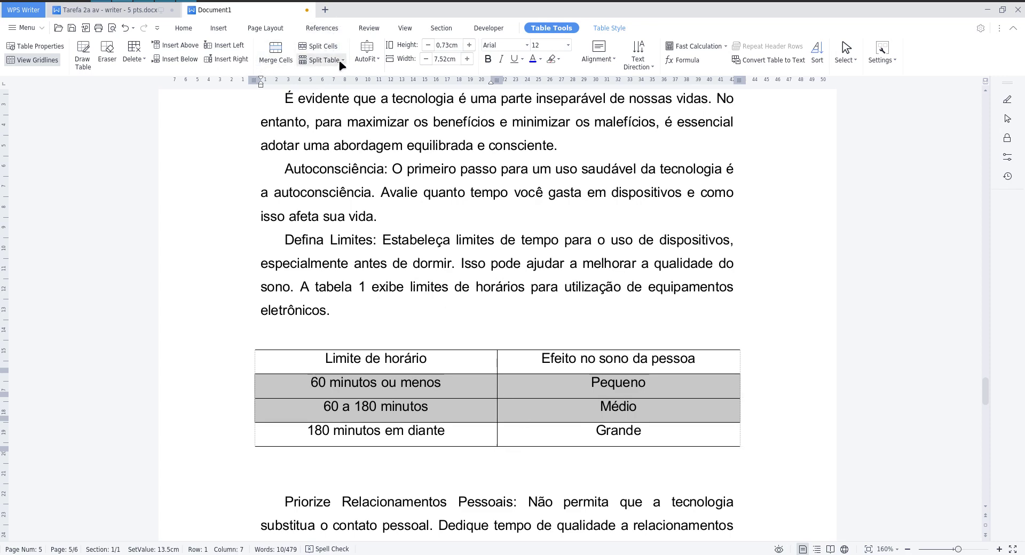
pyautogui.click(183, 28)
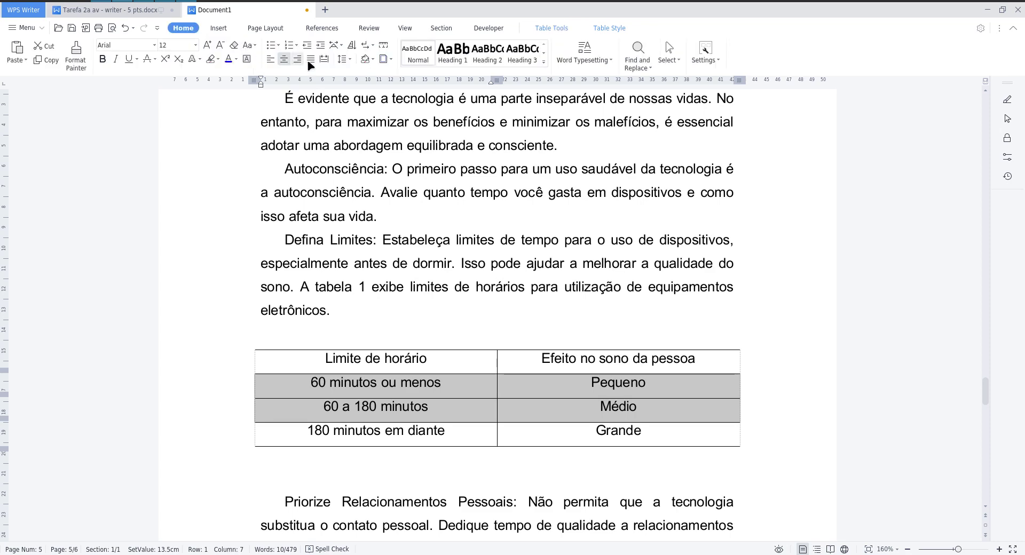
pyautogui.click(389, 59)
pyautogui.click(415, 236)
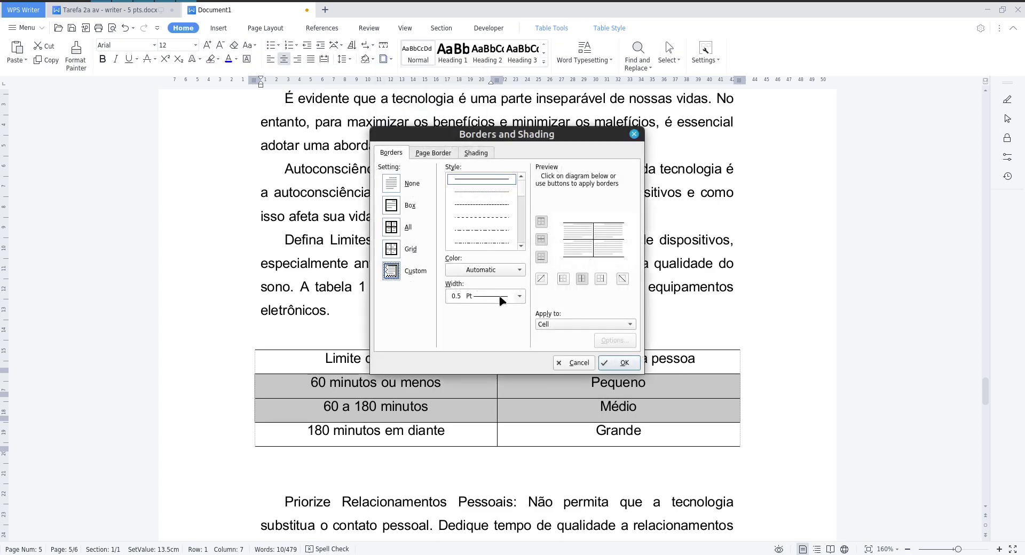
pyautogui.click(580, 240)
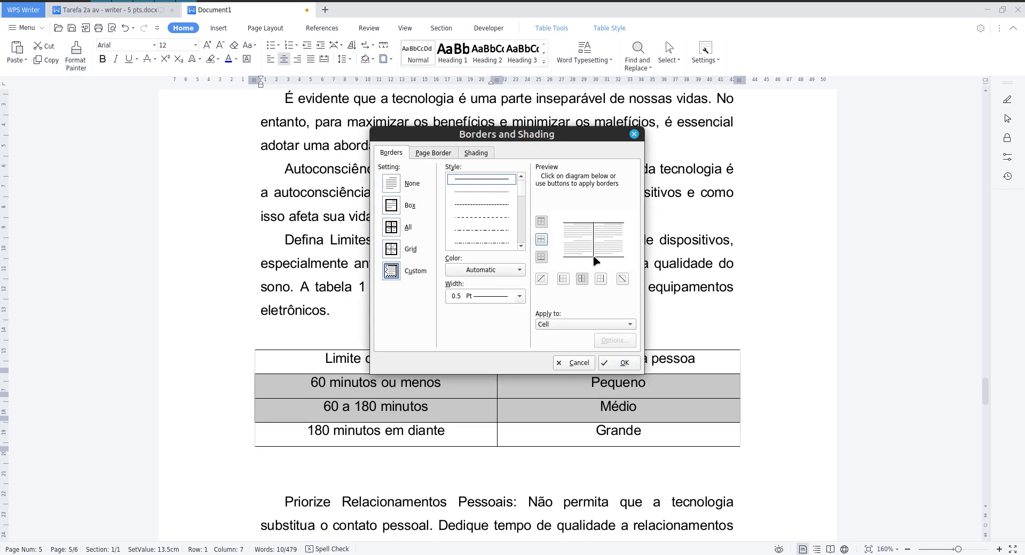
pyautogui.click(623, 363)
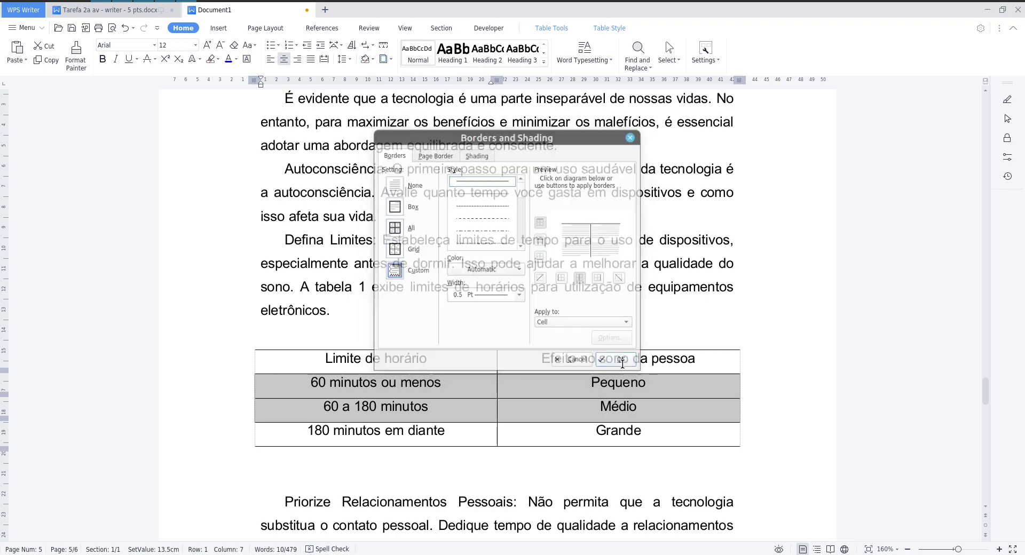
pyautogui.click(466, 385)
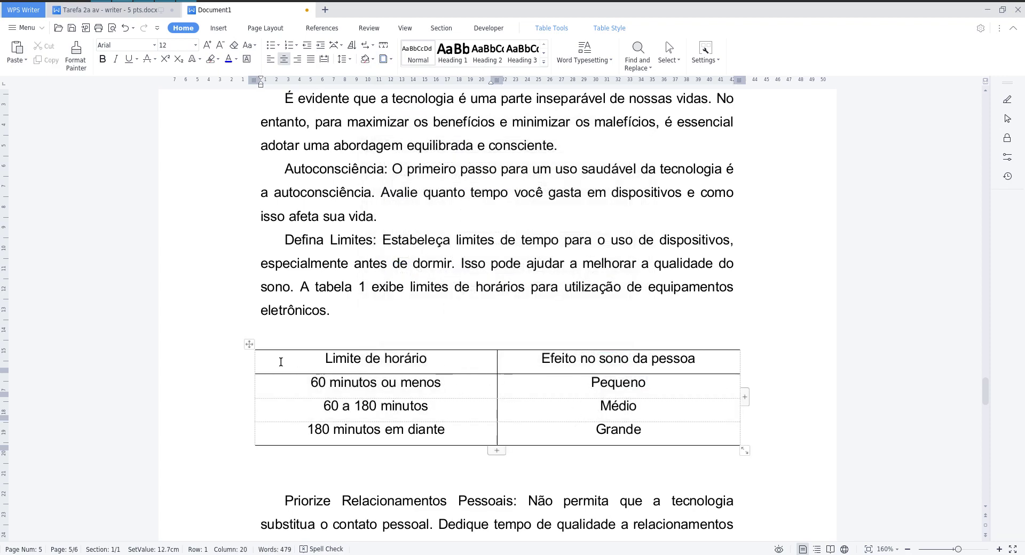
# Step: Set the top border of the table's header row to a width of 2.25 pt
pyautogui.moveTo(266, 359); pyautogui.dragTo(555, 364)
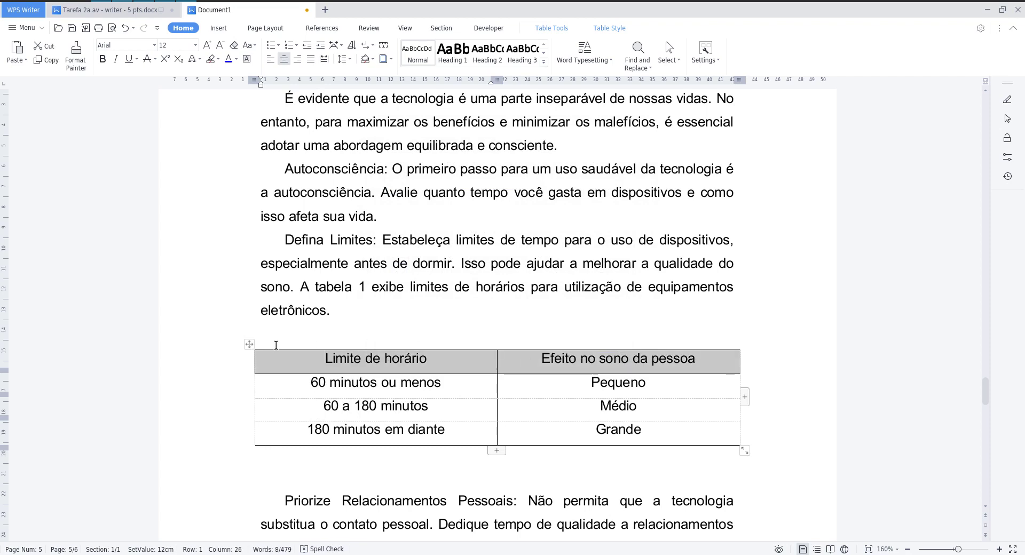
pyautogui.click(390, 59)
pyautogui.click(424, 238)
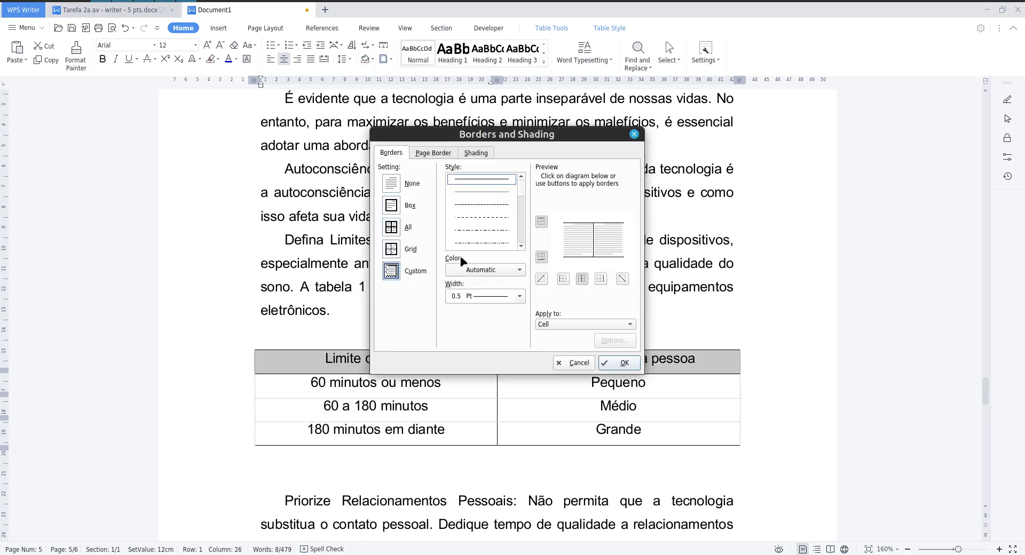
pyautogui.click(520, 296)
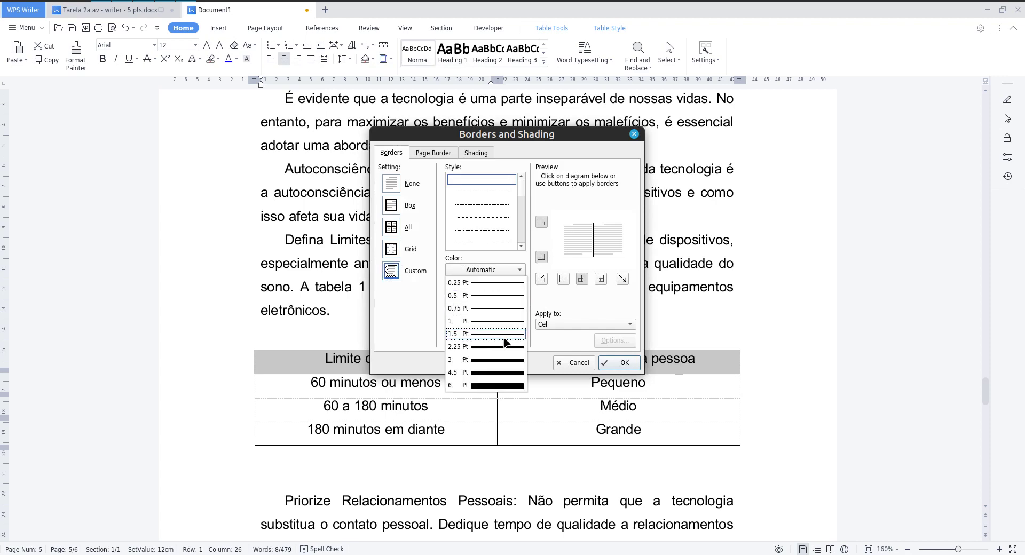
pyautogui.click(497, 353)
pyautogui.click(575, 224)
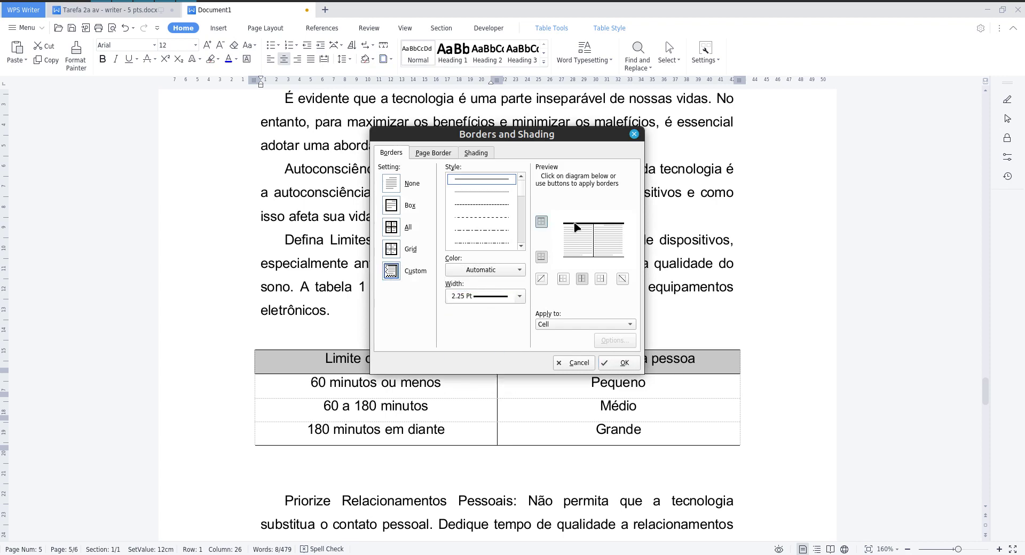
pyautogui.click(619, 362)
# Step: Set the bottom border of the table's last row to a width of 2.25 pt
pyautogui.moveTo(434, 427); pyautogui.dragTo(534, 432)
pyautogui.click(390, 59)
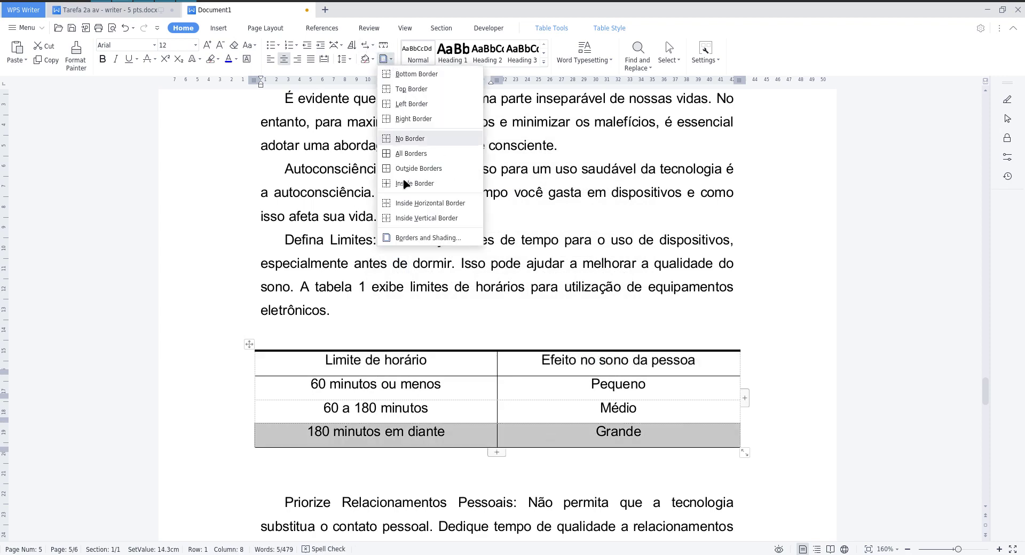
pyautogui.click(427, 247)
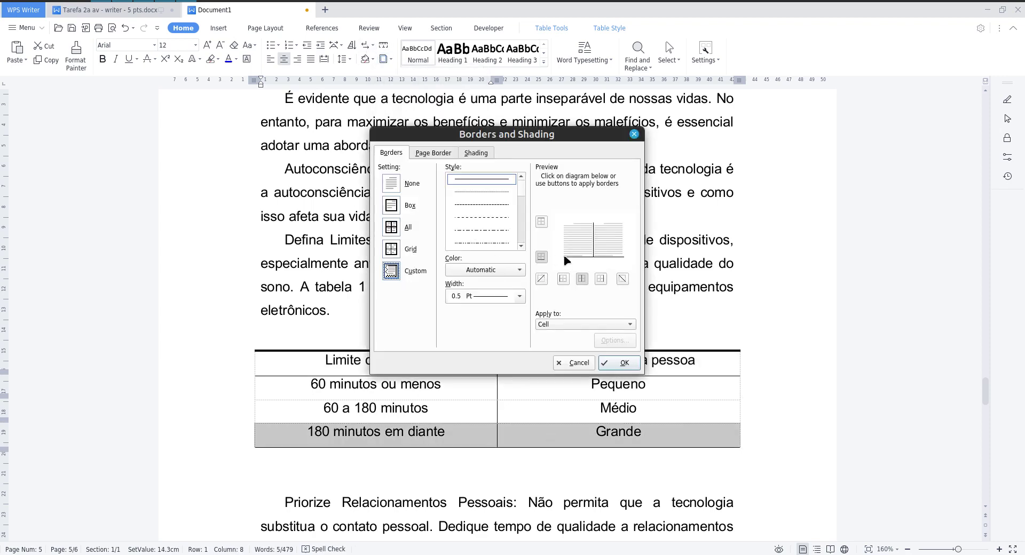
pyautogui.click(508, 297)
pyautogui.click(494, 347)
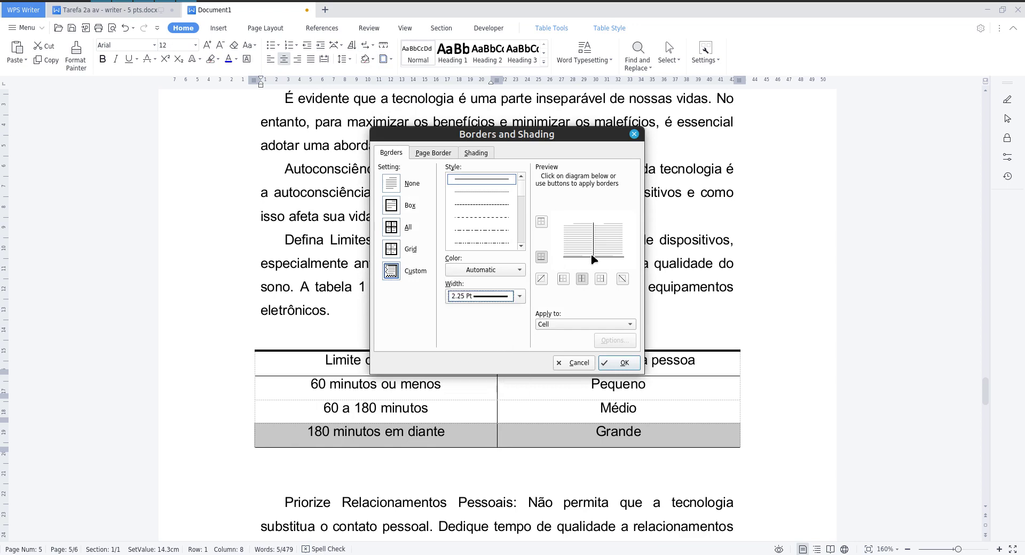
pyautogui.click(594, 257)
pyautogui.click(619, 364)
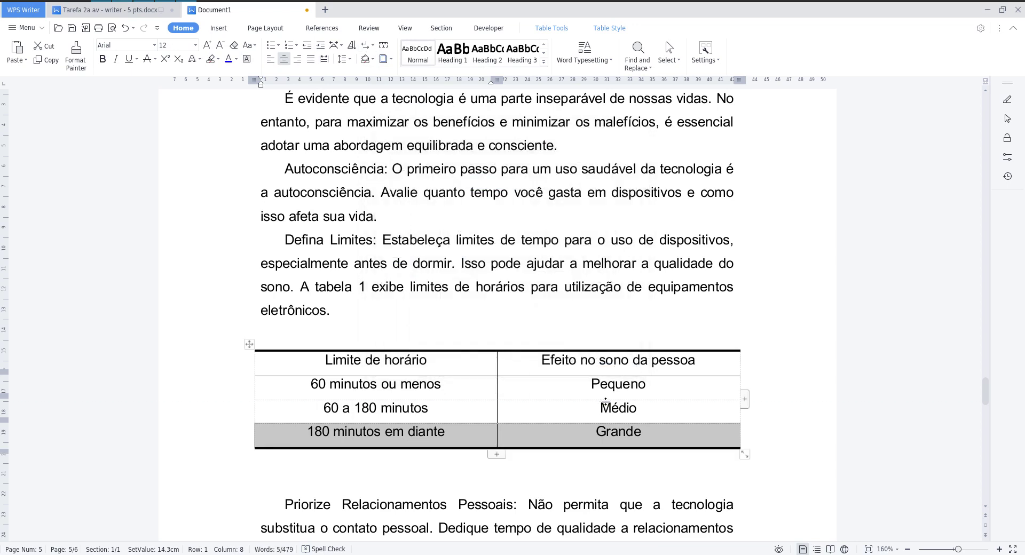
pyautogui.click(565, 390)
# Step: Add the caption "Tabela 1 - Efeito do uso de eletrônicos no sono" on a new line above the table, following the manual's caption model
pyautogui.scroll(-3, 565, 389)
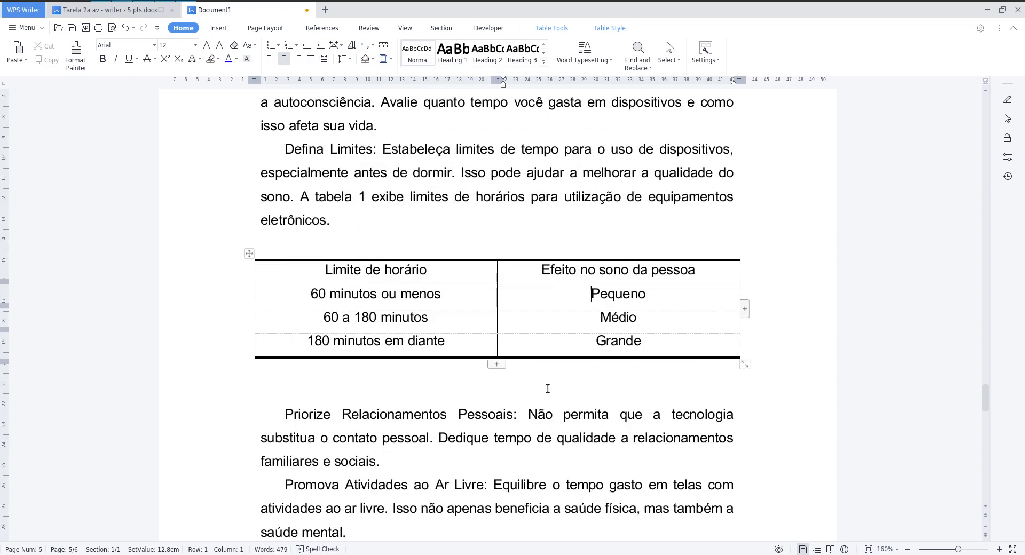
pyautogui.click(488, 238)
pyautogui.press('Return')
pyautogui.write('T')
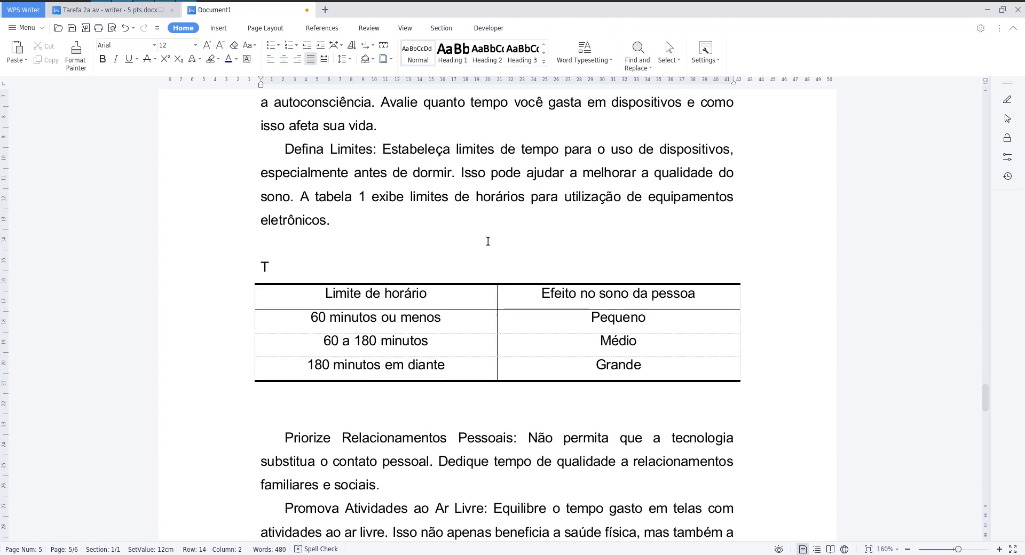
pyautogui.write('abela 1 -')
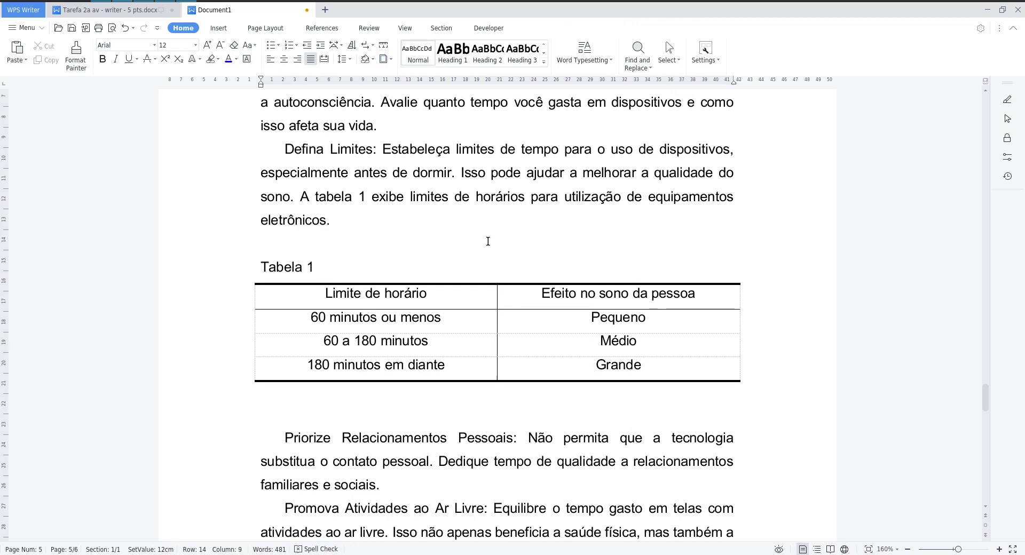
pyautogui.hotkey('alt', 'Tab')
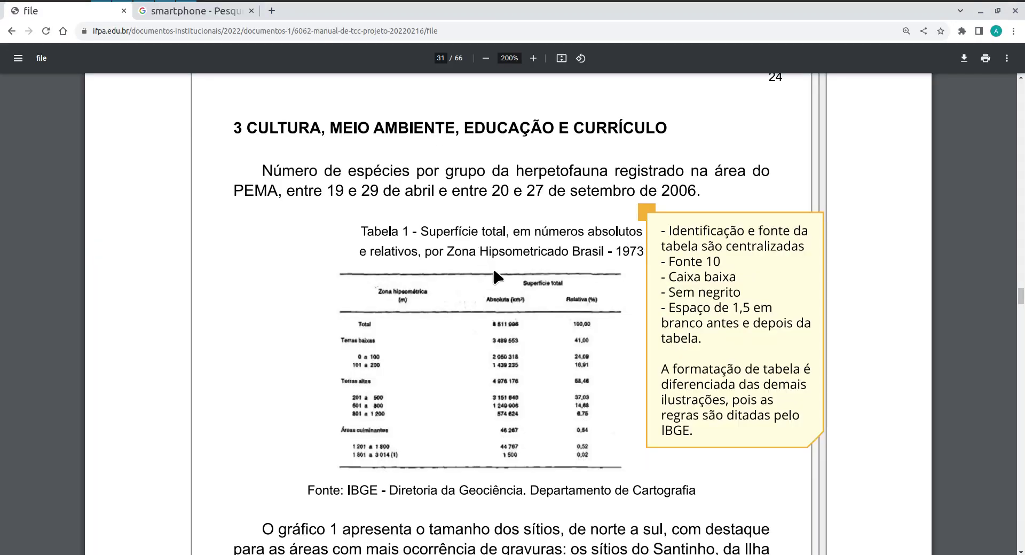
pyautogui.hotkey('alt', 'Tab')
pyautogui.write('Efei')
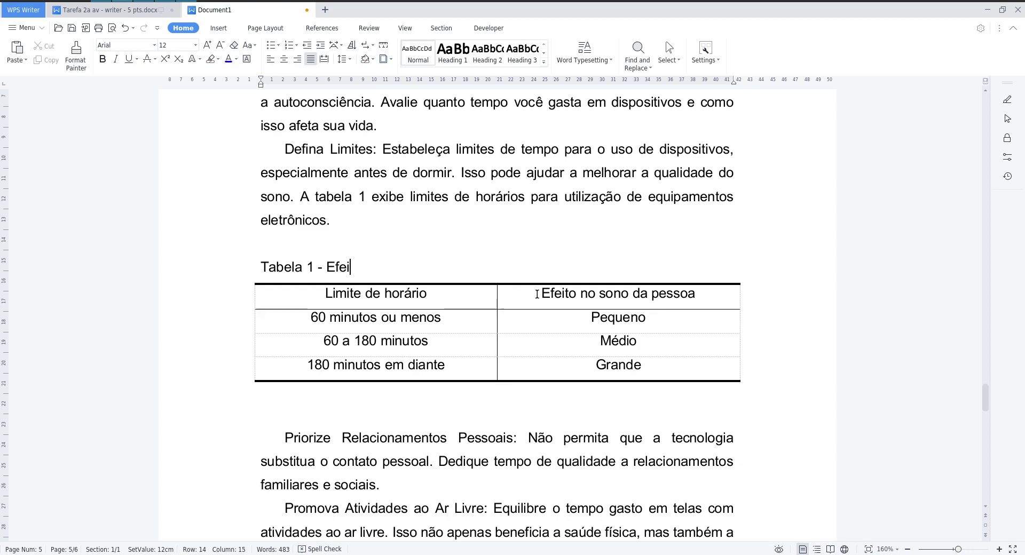
pyautogui.write('to do uso')
pyautogui.write(' prolol')
pyautogui.press('BackSpace')
pyautogui.press('BackSpace')
pyautogui.press('BackSpace')
pyautogui.press('BackSpace')
pyautogui.press('BackSpace')
pyautogui.write('de ')
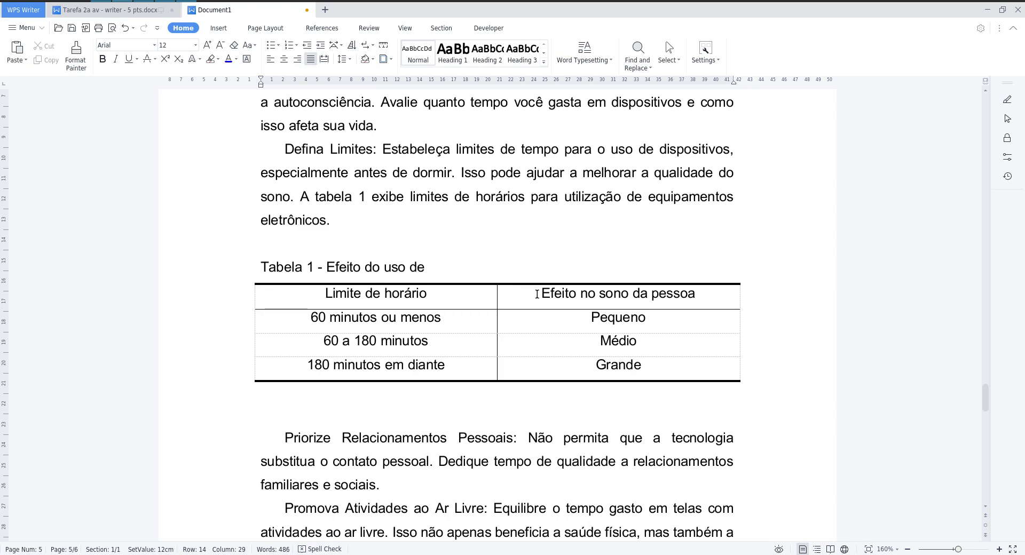
pyautogui.write('eletrônicos no sono')
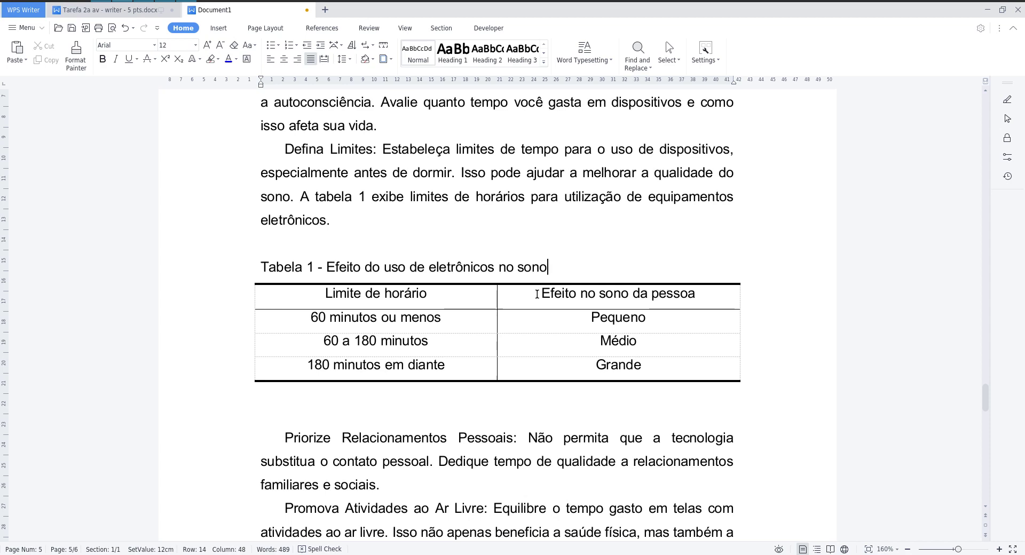
# Step: Centre the table caption and set its font size to 10
pyautogui.hotkey('shift', 'Home')
pyautogui.click(285, 59)
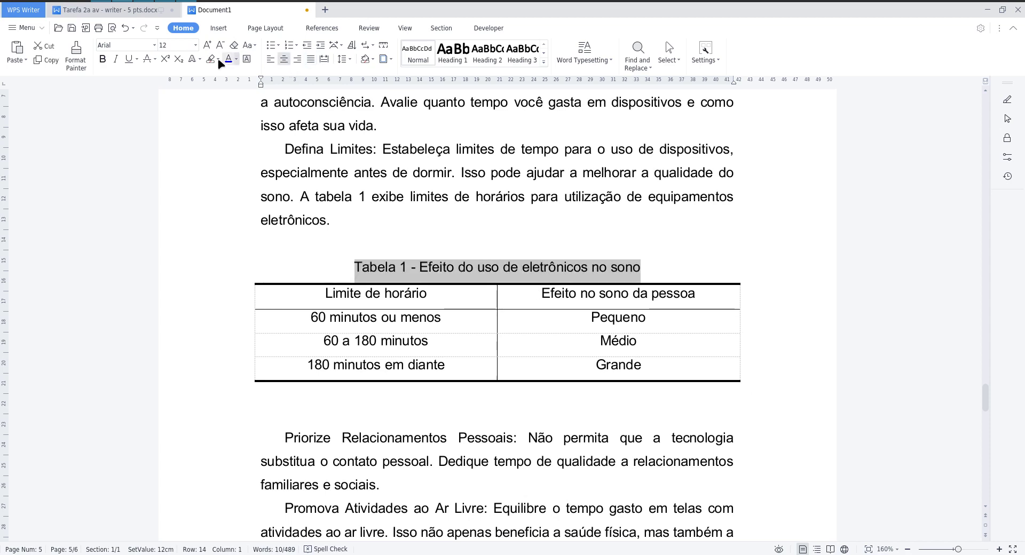
pyautogui.click(182, 49)
pyautogui.write('10')
pyautogui.press('Return')
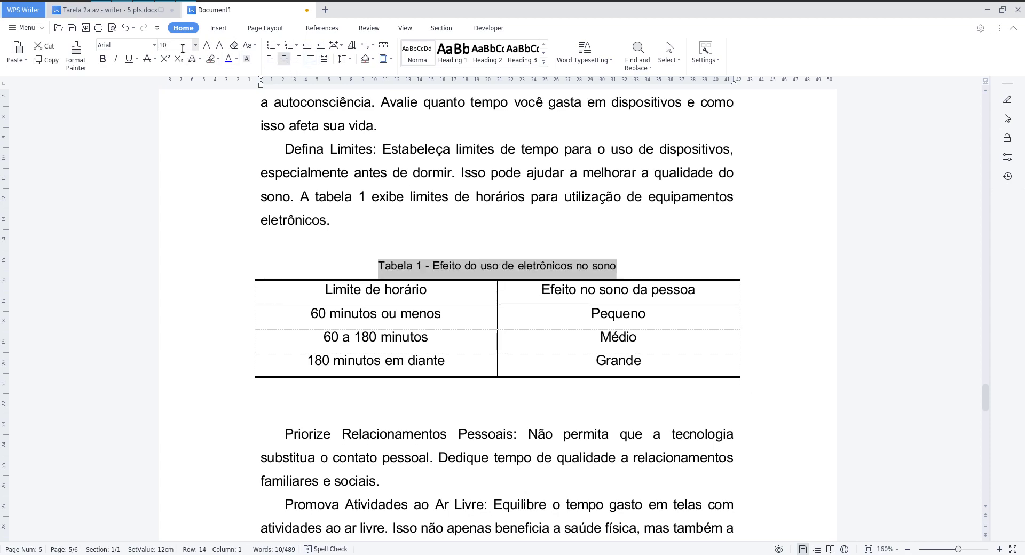
# Step: Consult the manual's table rules in the browser, and start a source line "Fonte:" below the document's table in font size 10
pyautogui.hotkey('alt', 'Tab')
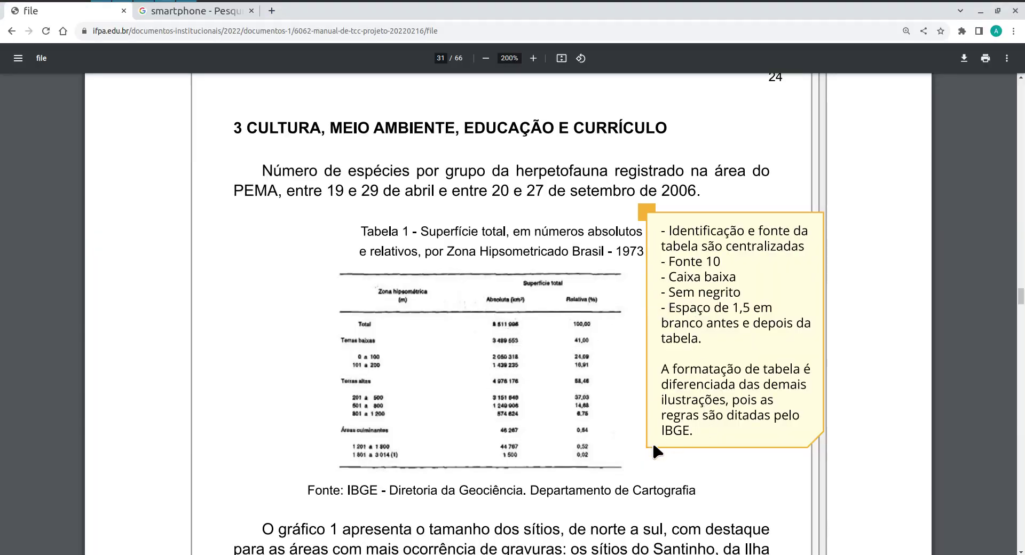
pyautogui.hotkey('alt', 'Tab')
pyautogui.click(700, 386)
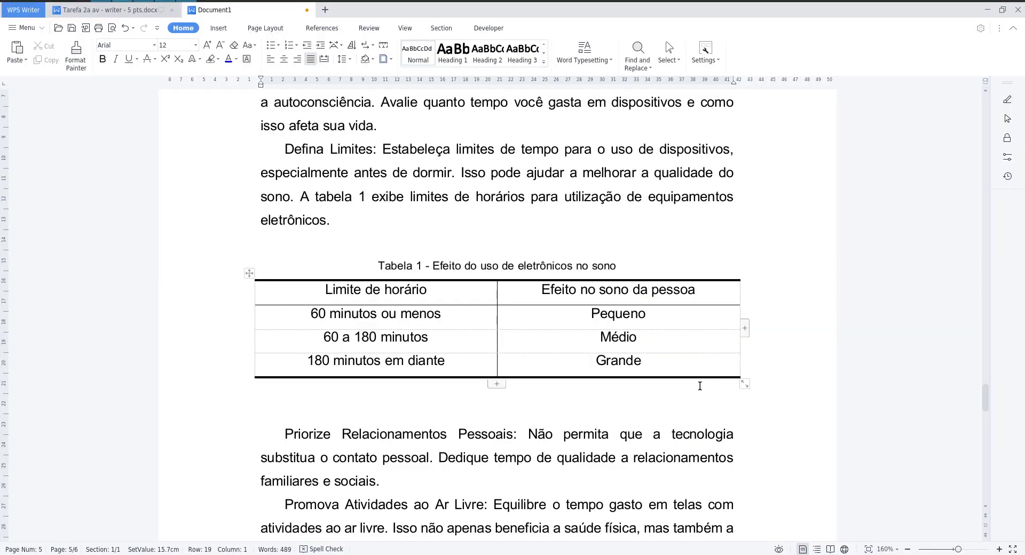
pyautogui.write('Fonte:')
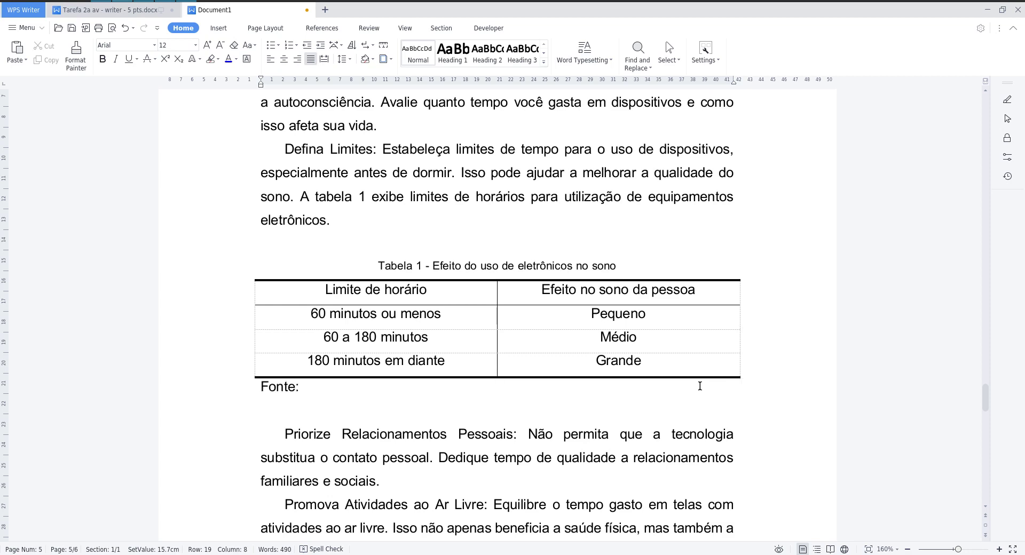
pyautogui.click(197, 386)
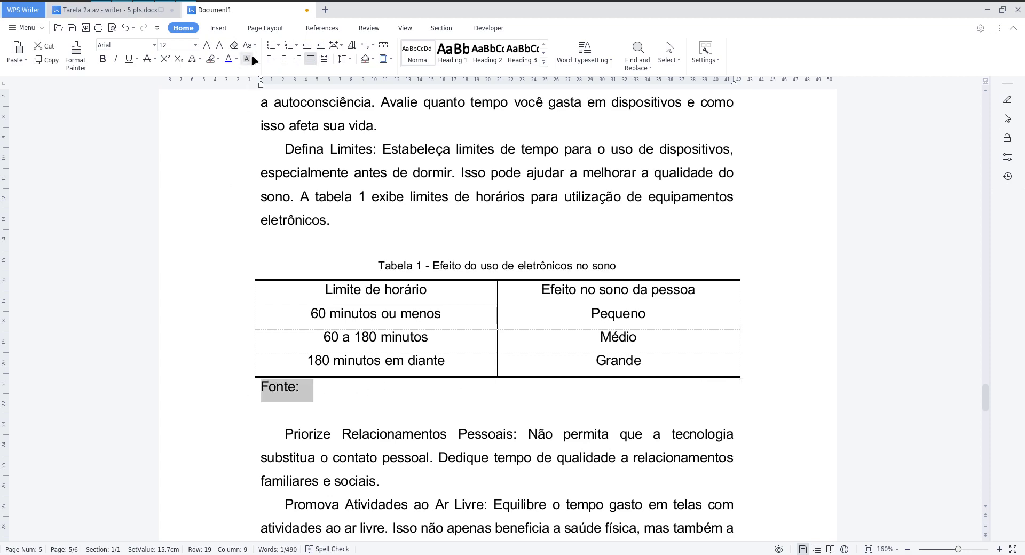
pyautogui.click(175, 46)
pyautogui.write('10')
pyautogui.press('Return')
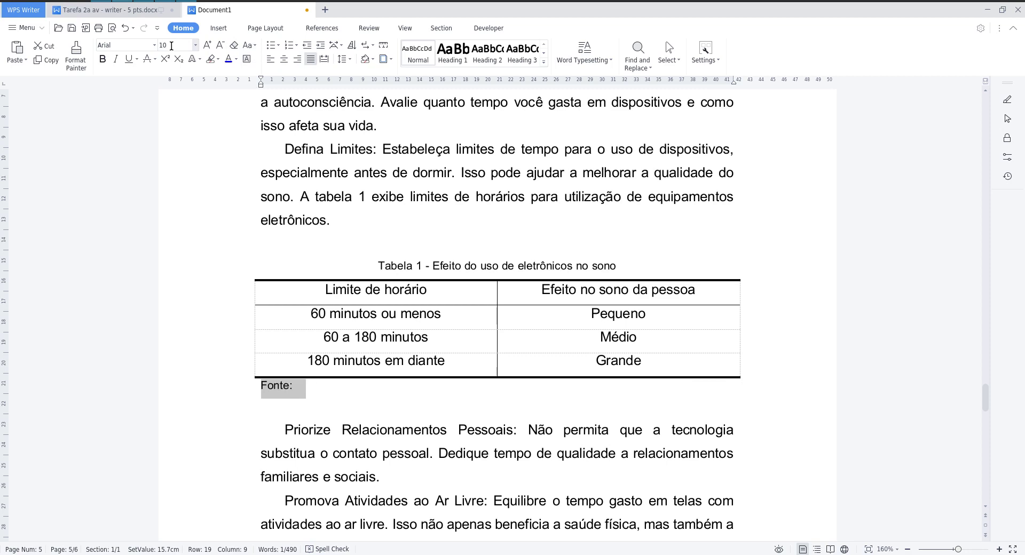
# Step: Recheck the manual, centre the source line below the table and complete it as "Fonte: Google (2023)."
pyautogui.hotkey('alt', 'Tab')
pyautogui.hotkey('alt', 'Tab')
pyautogui.click(348, 58)
pyautogui.click(351, 78)
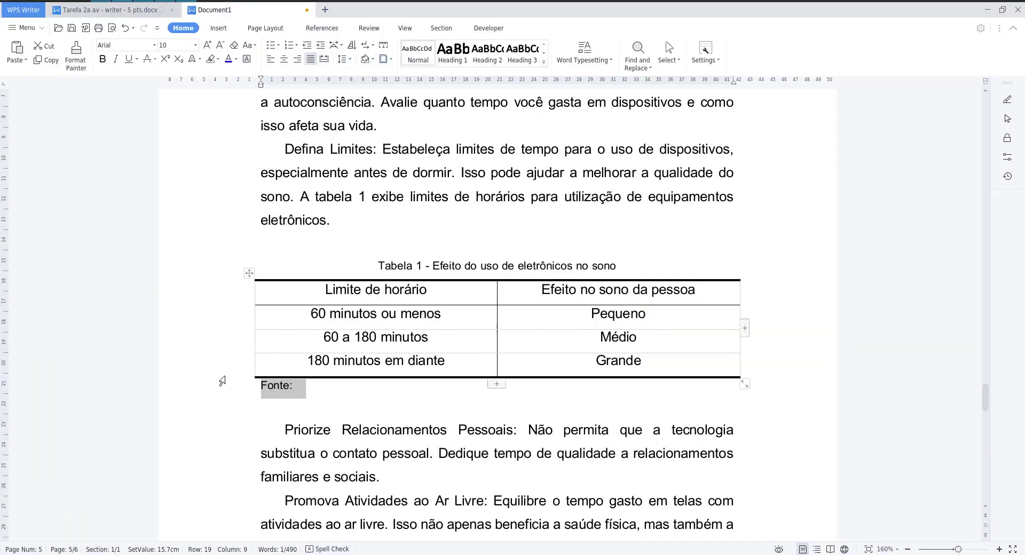
pyautogui.click(319, 382)
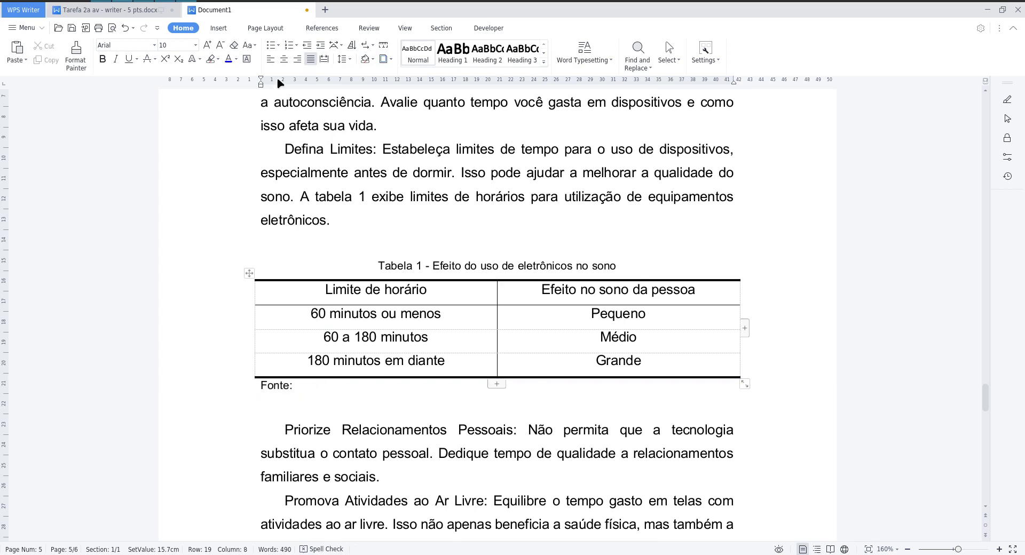
pyautogui.click(283, 60)
pyautogui.write('Google (2')
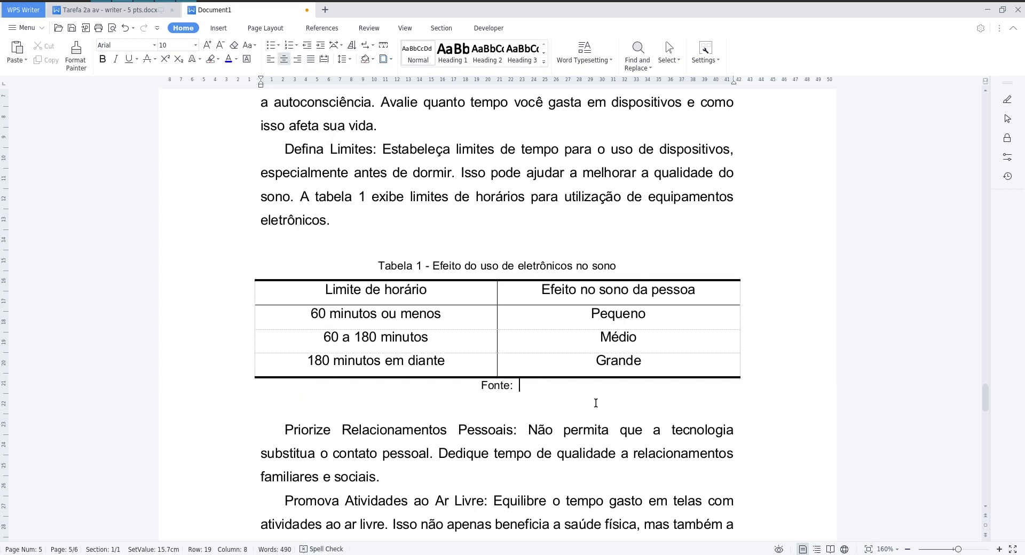
pyautogui.write('023')
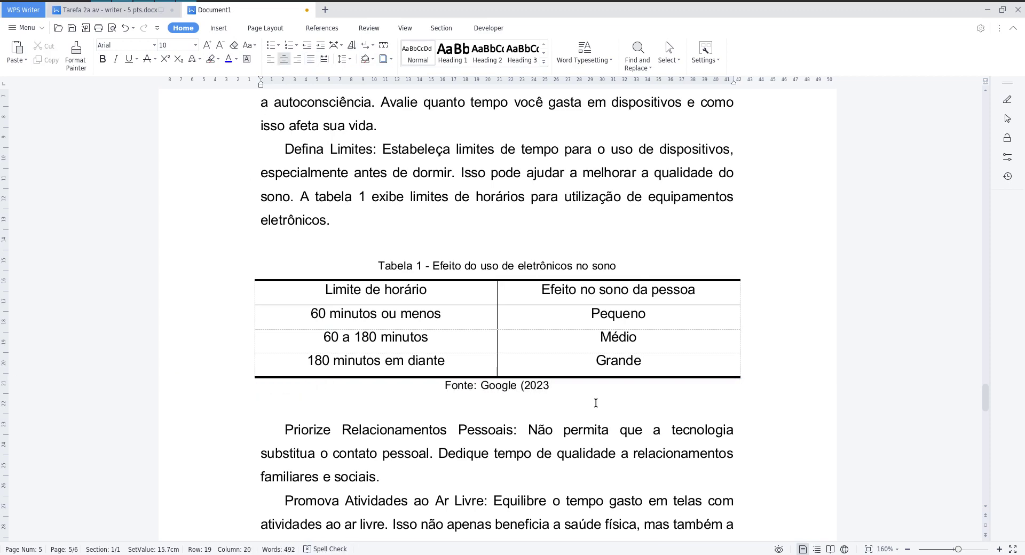
pyautogui.write(').')
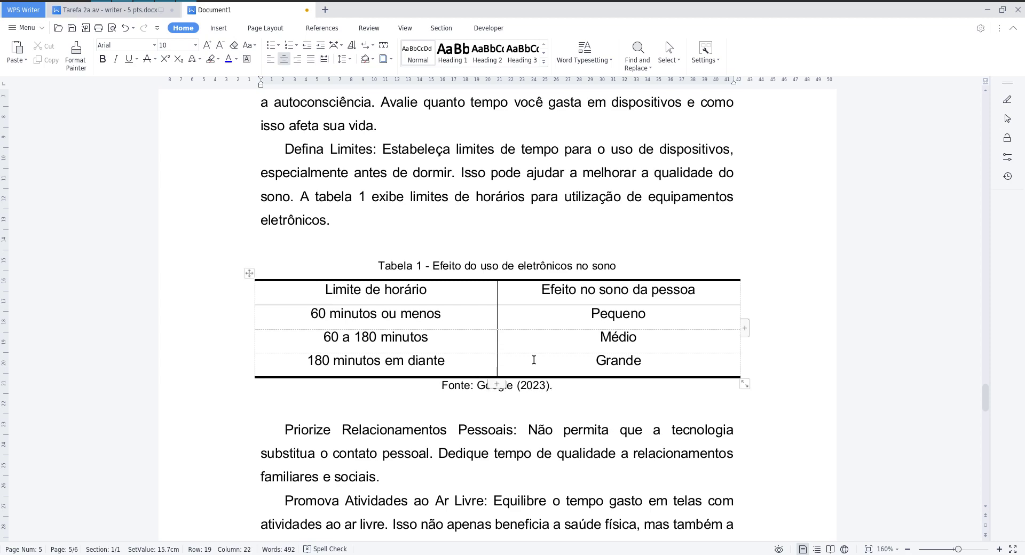
# Step: Apply 1.5 line spacing to the whole time-limit table
pyautogui.click(249, 273)
pyautogui.click(183, 27)
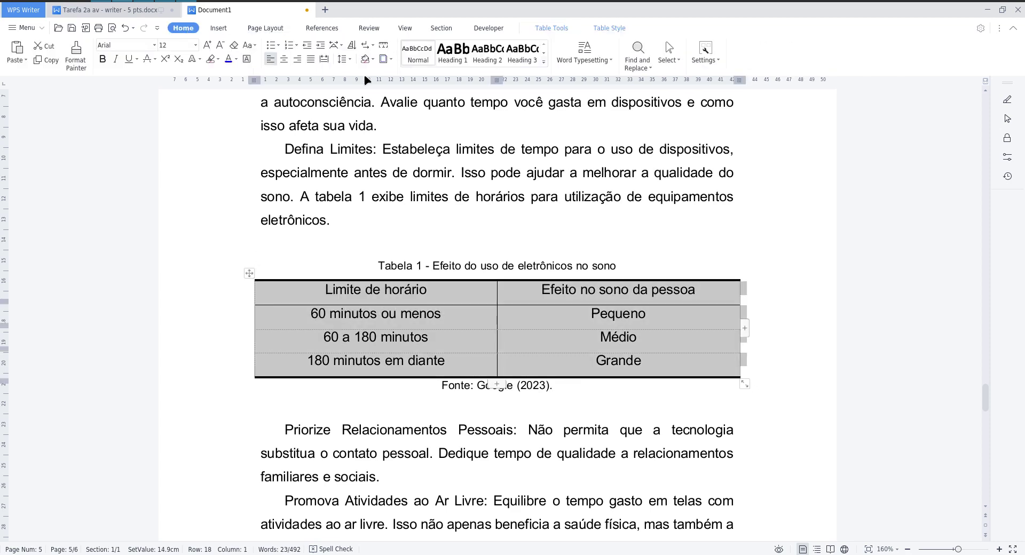
pyautogui.click(347, 61)
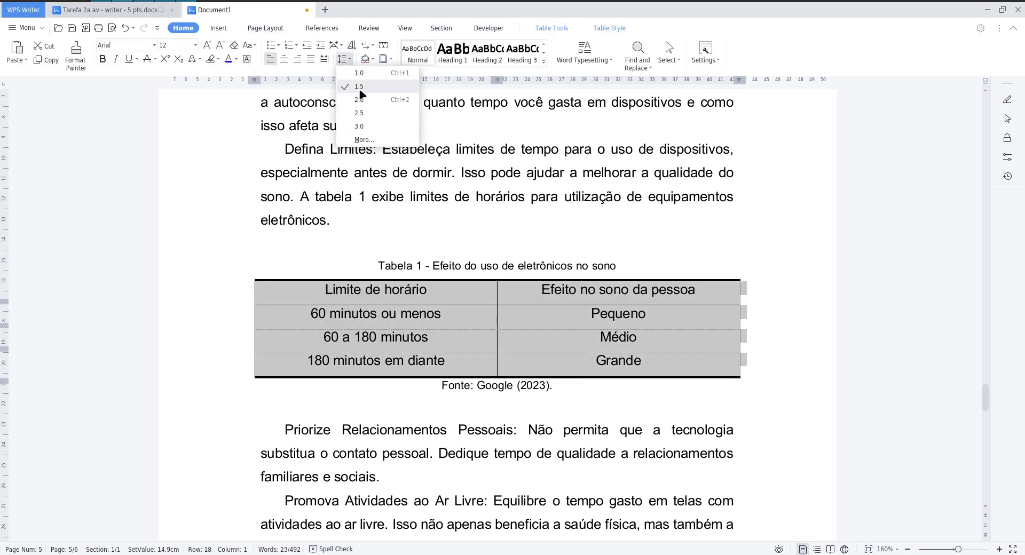
pyautogui.click(358, 86)
pyautogui.click(428, 395)
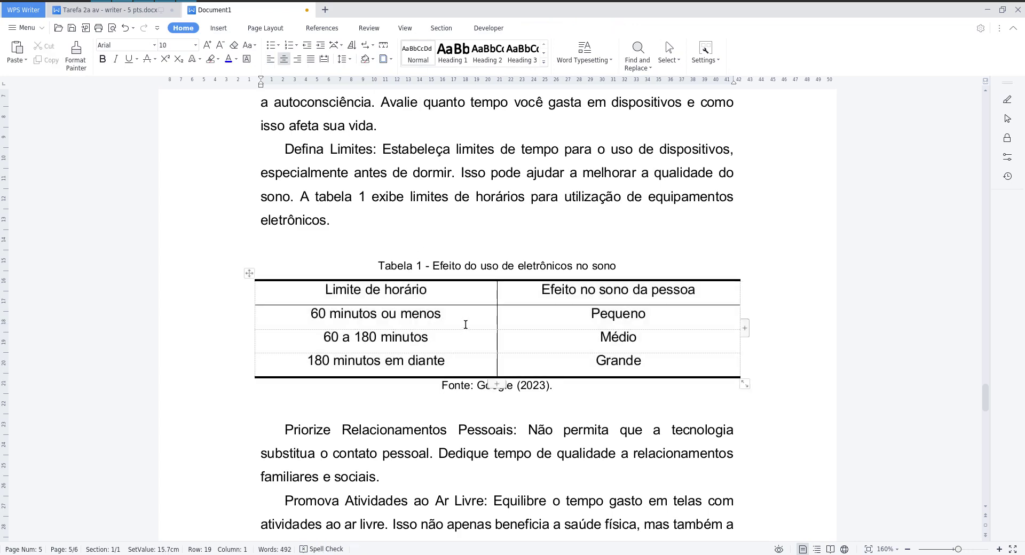
# Step: Add a 2.25 pt bottom border to the header row of the time-limit table
pyautogui.moveTo(473, 292); pyautogui.dragTo(532, 292)
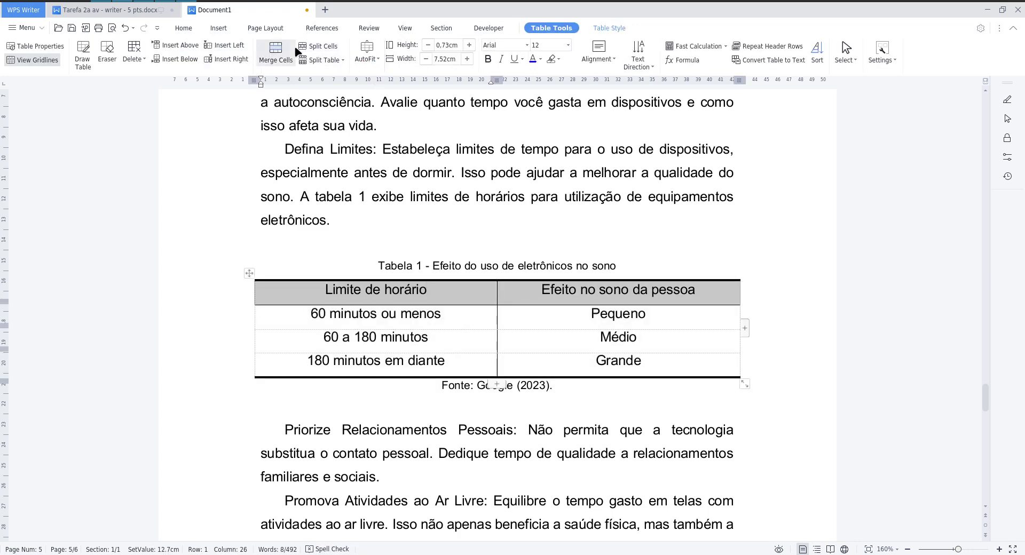
pyautogui.click(191, 28)
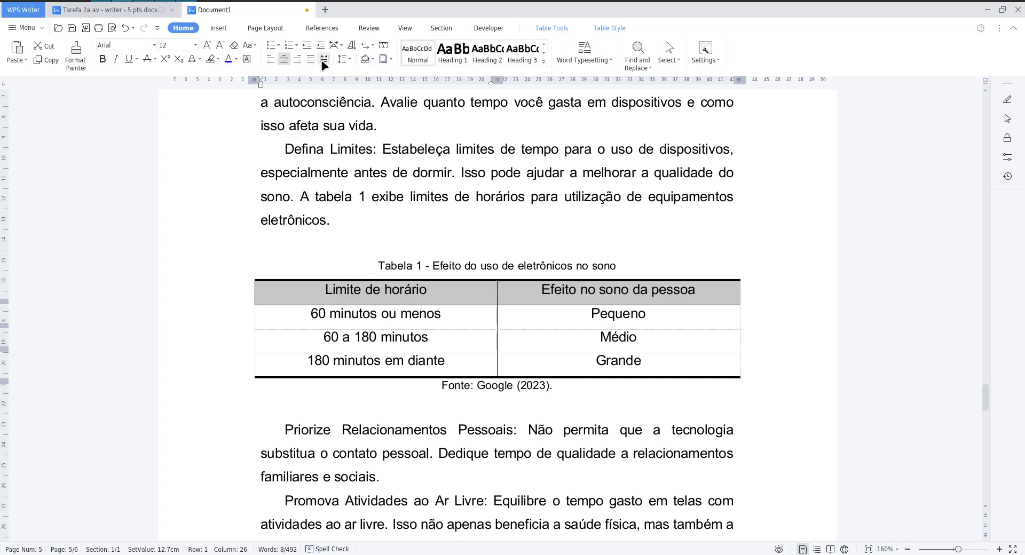
pyautogui.click(349, 59)
pyautogui.click(390, 59)
pyautogui.click(390, 60)
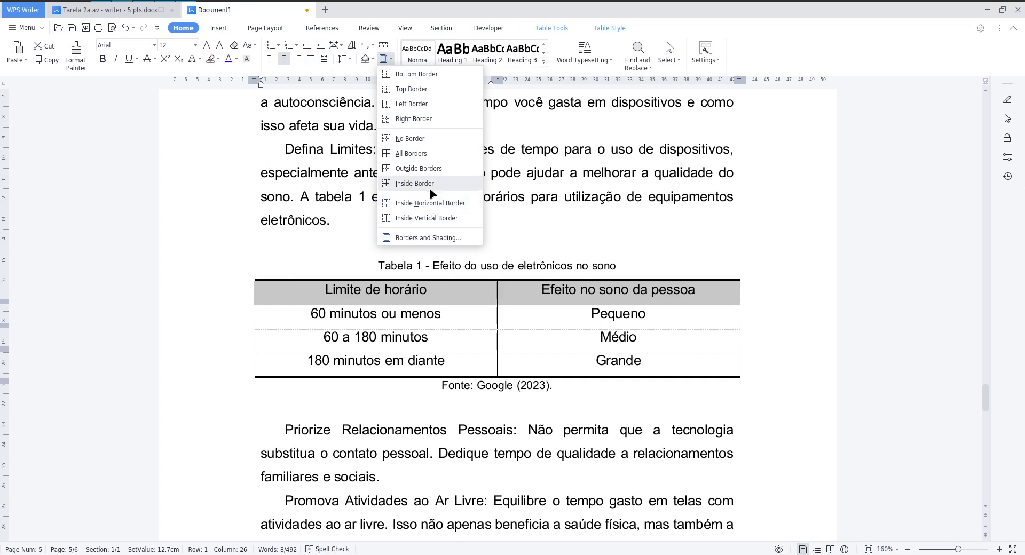
pyautogui.click(429, 237)
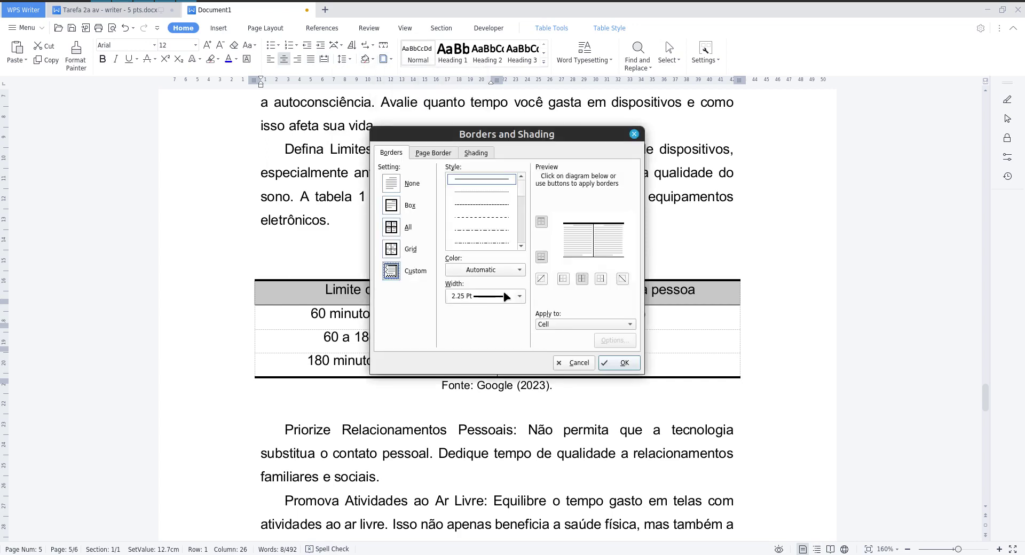
pyautogui.click(590, 257)
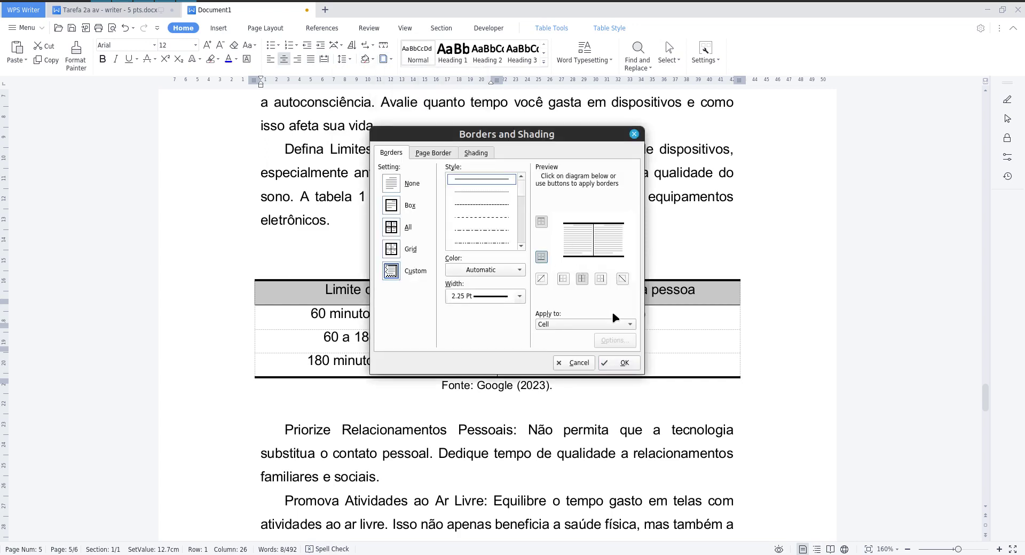
pyautogui.click(620, 365)
pyautogui.click(560, 400)
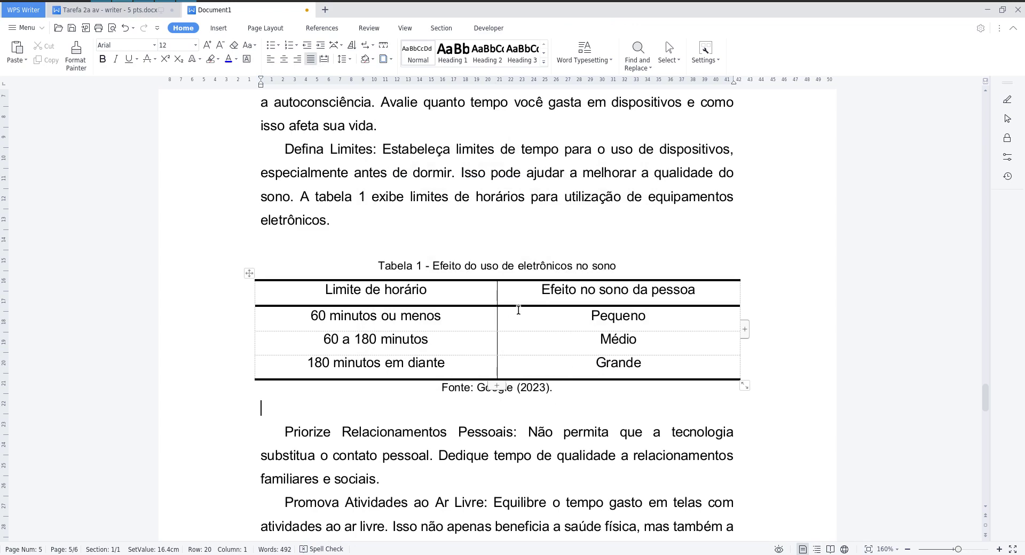
# Step: Compare the table with the manual's example and remove all inside borders from the whole time-limit table
pyautogui.hotkey('alt', 'Tab')
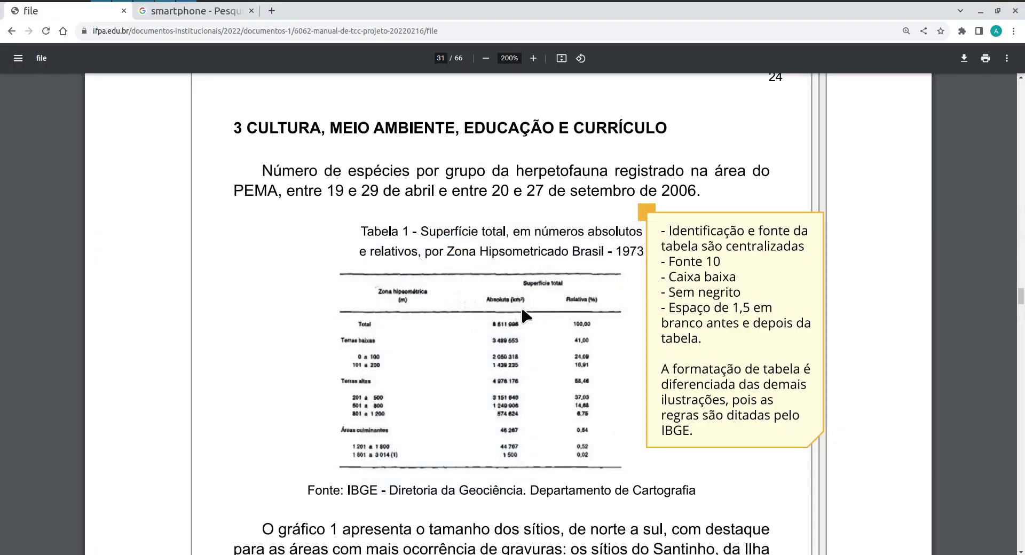
pyautogui.hotkey('alt', 'Tab')
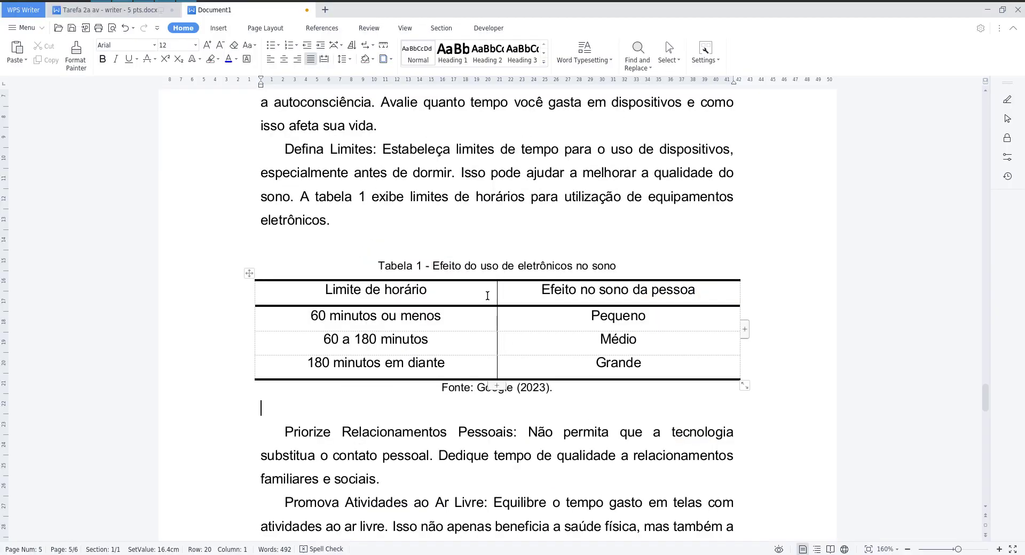
pyautogui.moveTo(480, 296); pyautogui.dragTo(534, 366)
pyautogui.click(183, 27)
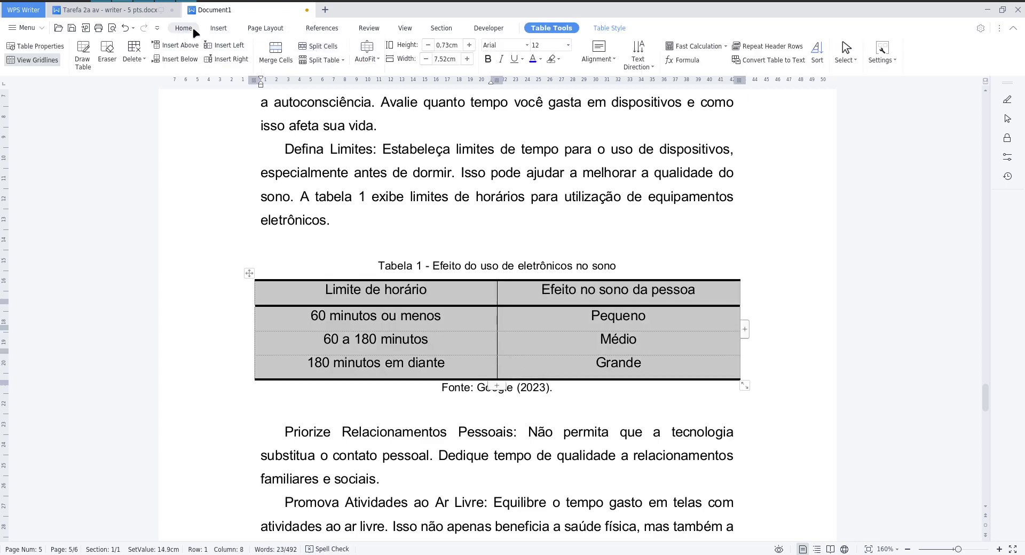
pyautogui.click(368, 60)
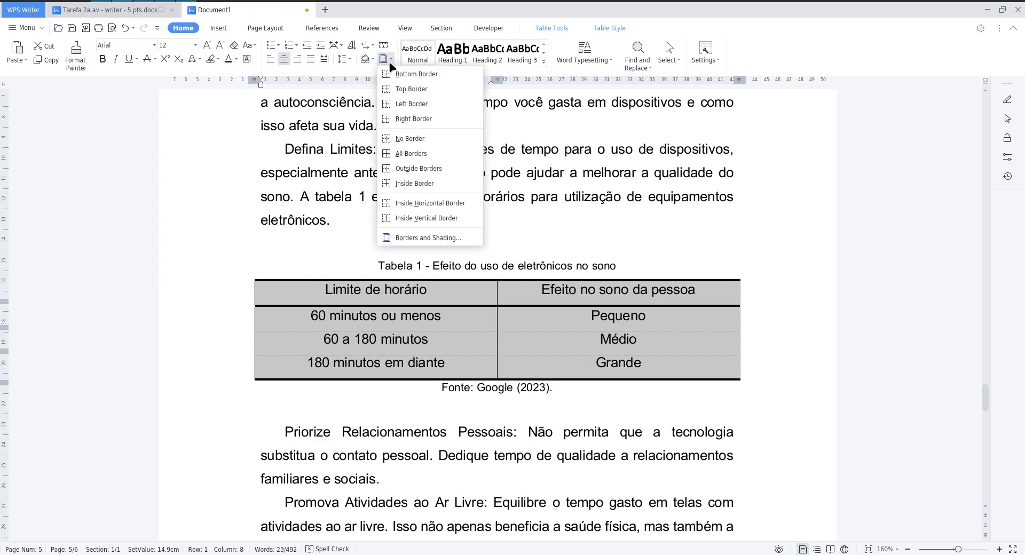
pyautogui.click(431, 222)
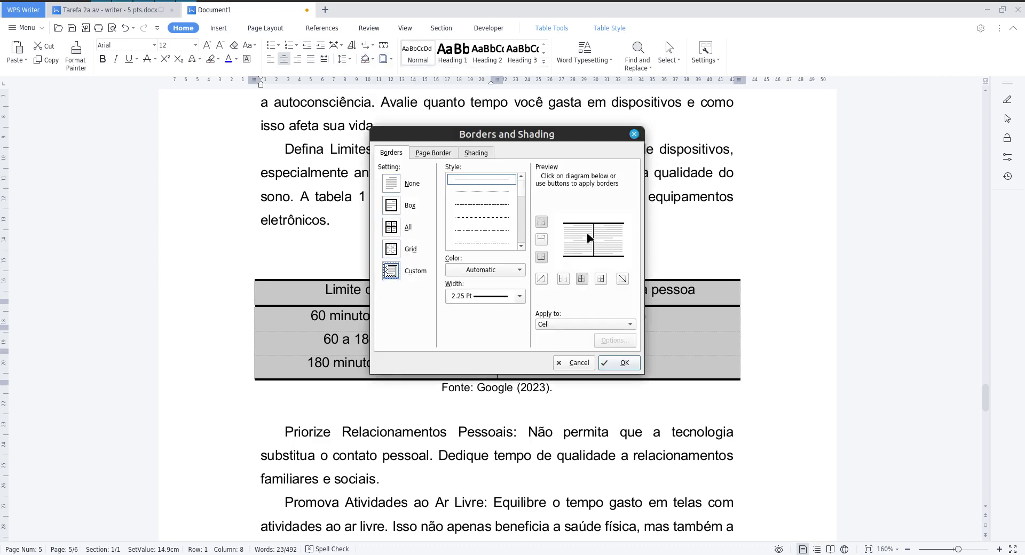
pyautogui.click(582, 278)
pyautogui.click(592, 242)
pyautogui.click(593, 241)
pyautogui.click(593, 242)
pyautogui.click(600, 239)
pyautogui.click(604, 235)
pyautogui.click(595, 233)
pyautogui.click(594, 233)
pyautogui.click(619, 363)
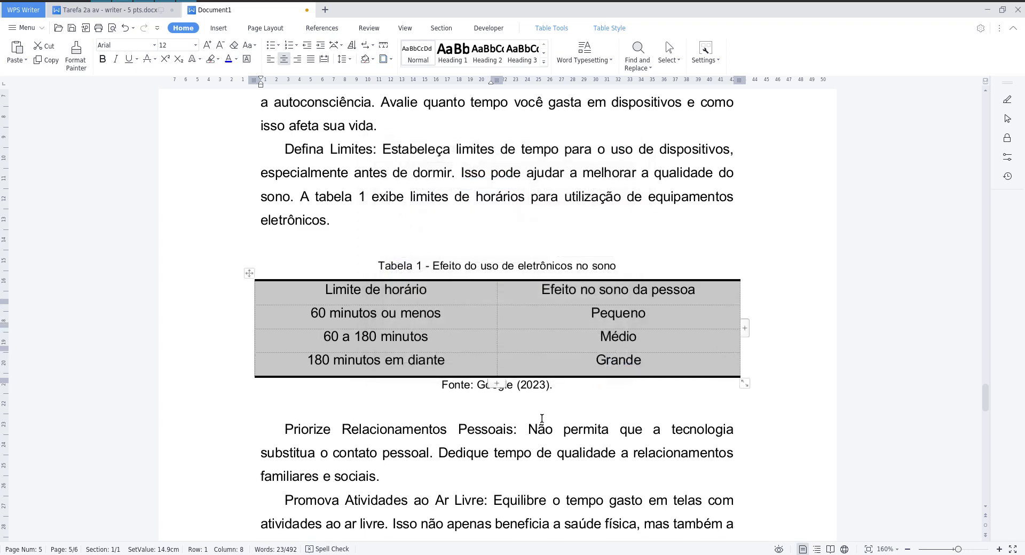
pyautogui.click(545, 438)
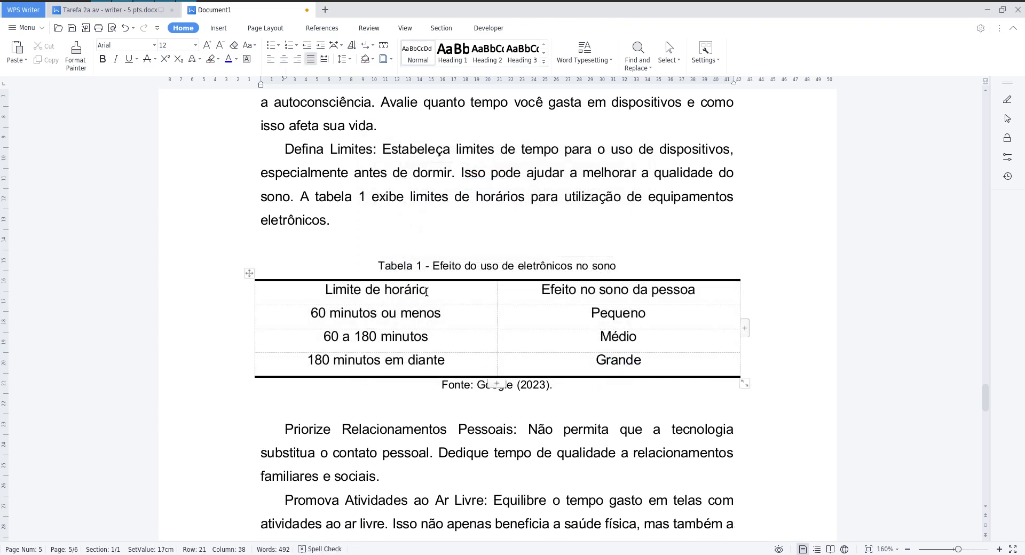
# Step: Recheck the manual's table example and apply a 2.25 pt line beneath the header row of the time-limit table
pyautogui.hotkey('alt', 'Tab')
pyautogui.hotkey('alt', 'Tab')
pyautogui.moveTo(475, 299); pyautogui.dragTo(549, 296)
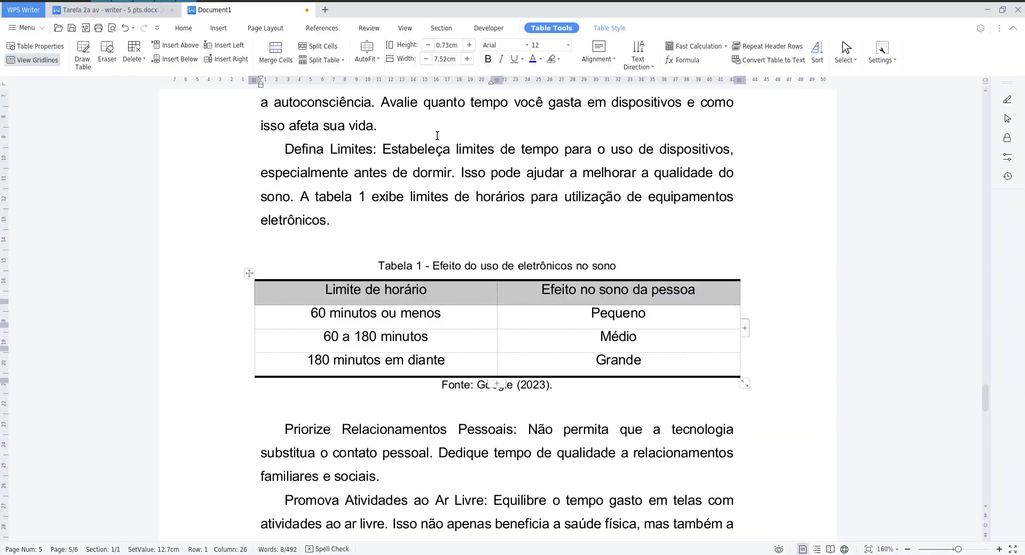
pyautogui.click(183, 27)
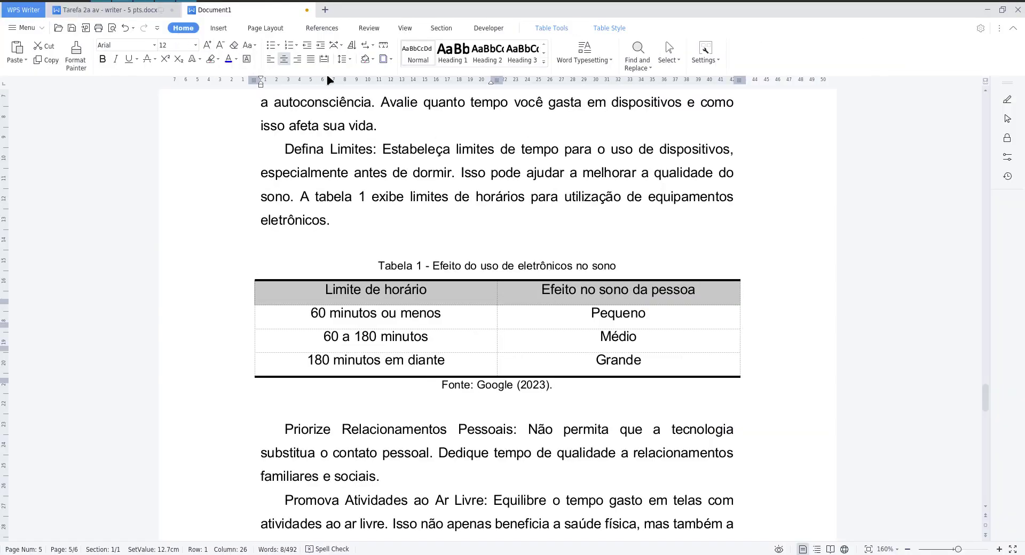
pyautogui.click(391, 59)
pyautogui.click(444, 238)
pyautogui.click(596, 252)
pyautogui.click(620, 362)
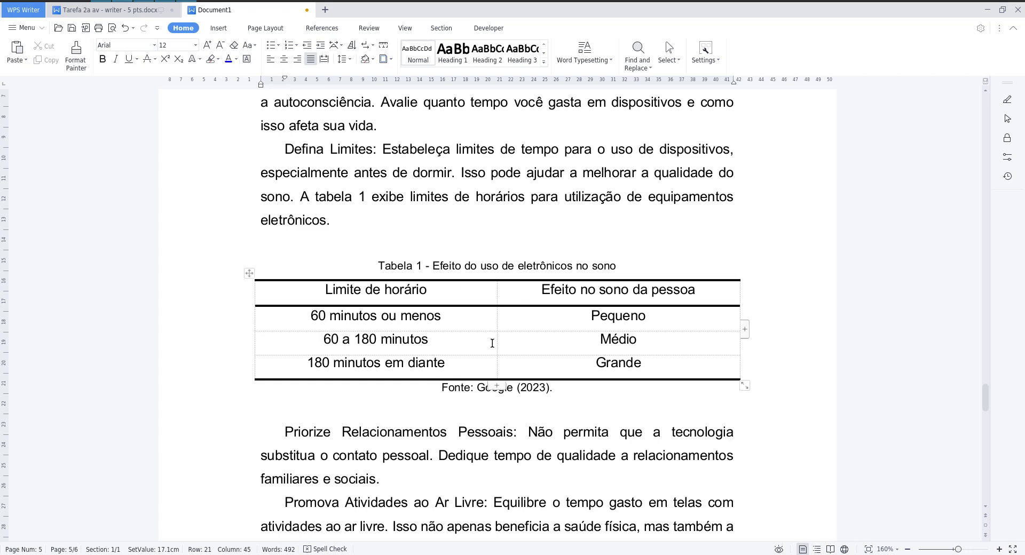
pyautogui.scroll(-10, 492, 343)
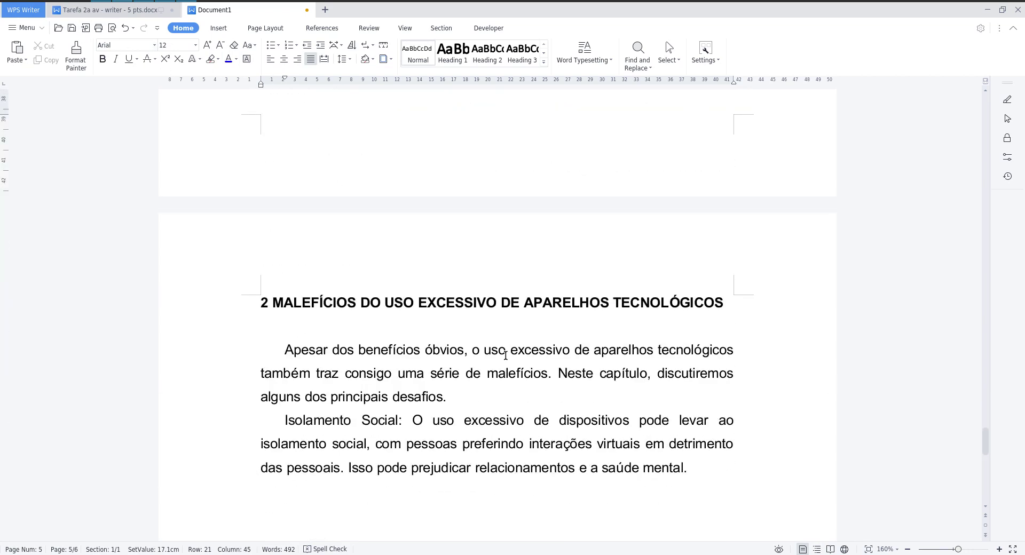
pyautogui.scroll(-6, 505, 355)
pyautogui.scroll(6, 506, 355)
pyautogui.scroll(2, 514, 352)
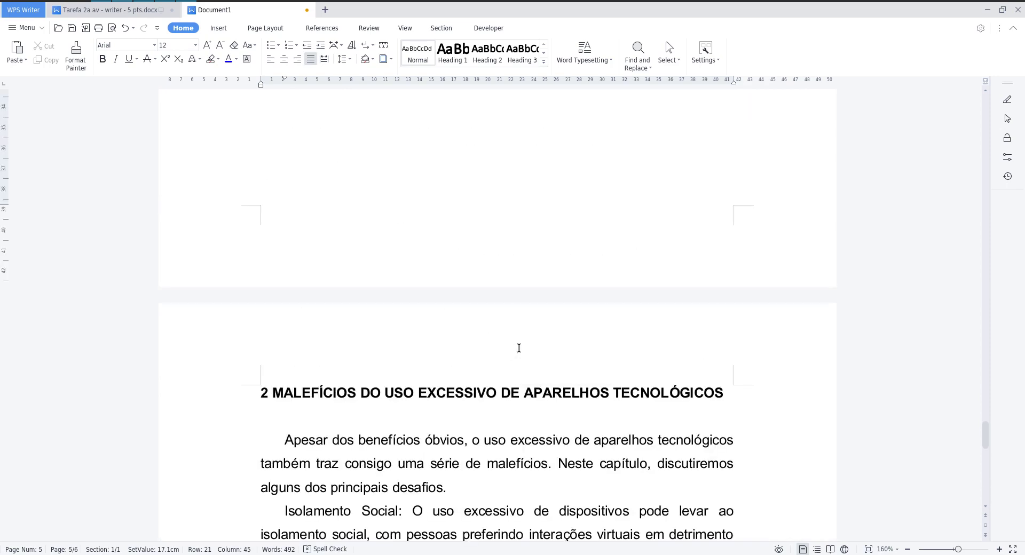
pyautogui.scroll(10, 518, 349)
pyautogui.scroll(2, 293, 248)
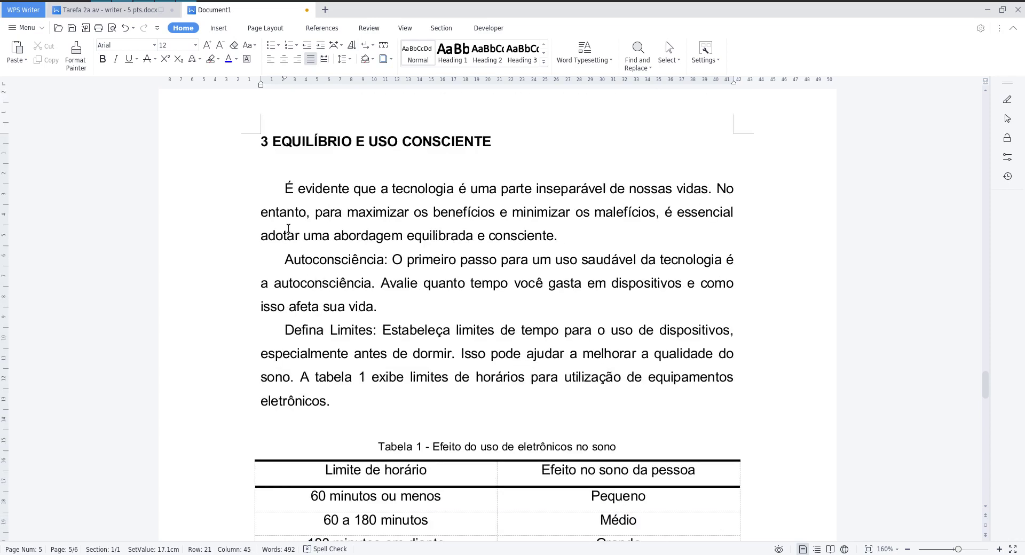
# Step: Save the document to the Desktop as a Word file (.docx) named trabalho1
pyautogui.click(72, 28)
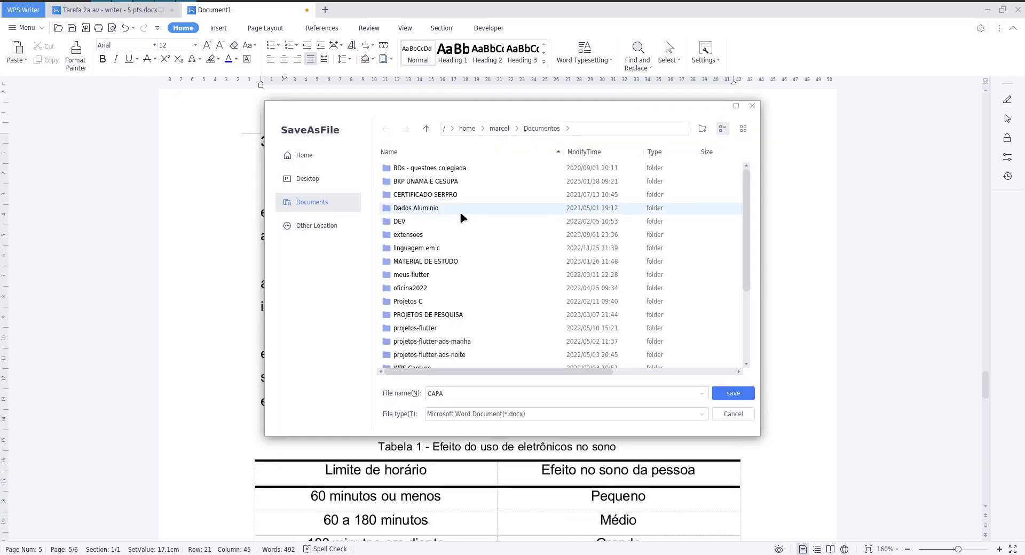
pyautogui.click(307, 178)
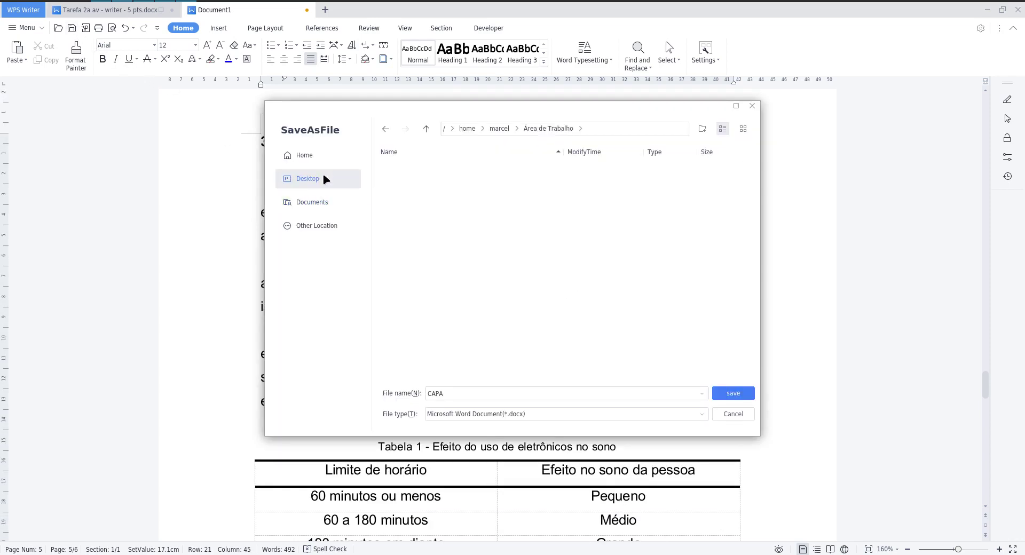
pyautogui.doubleClick(473, 394)
pyautogui.write('tr')
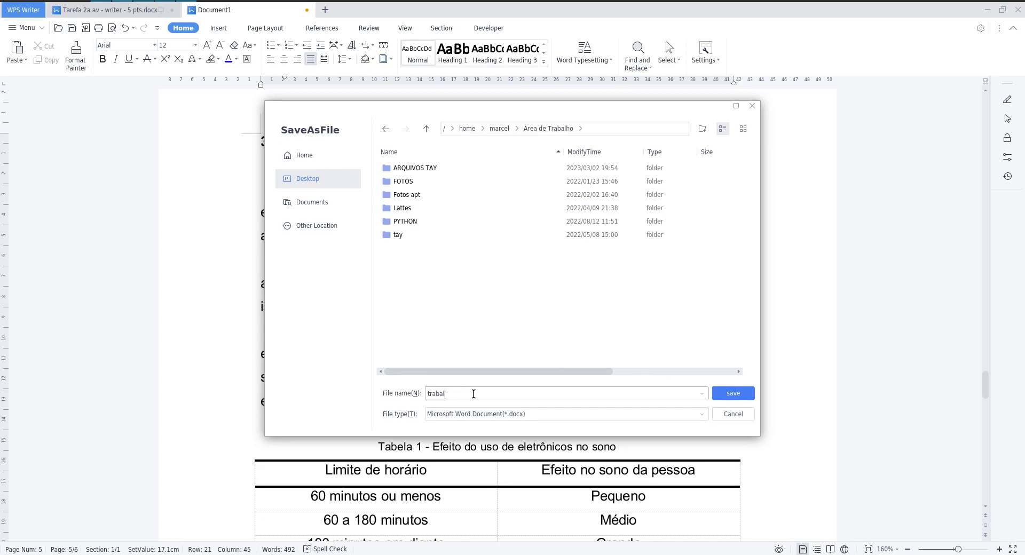
pyautogui.write('abalh1o')
pyautogui.press('Return')
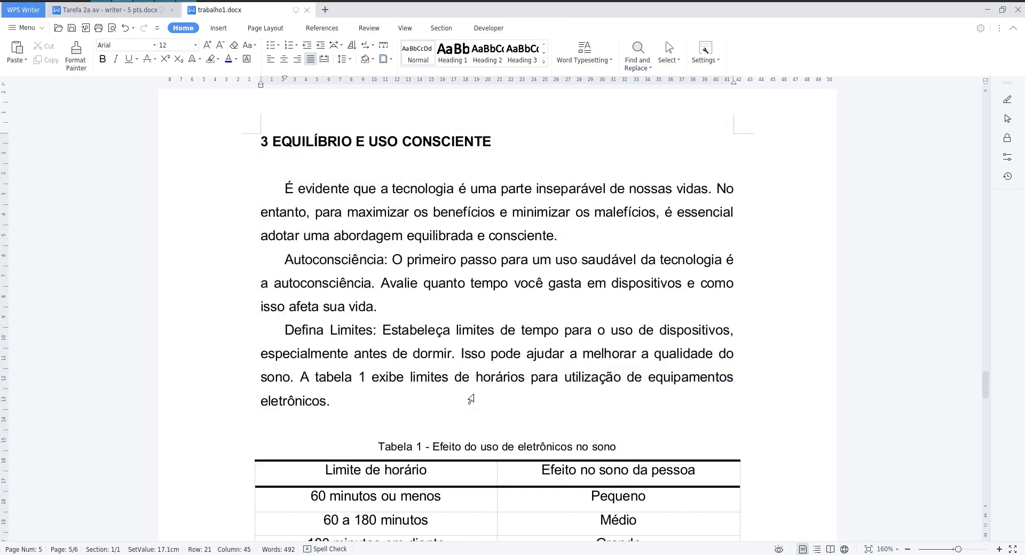
# Step: Export all pages of the document to the Desktop as trabalho1.pdf and dismiss the export dialog
pyautogui.click(43, 27)
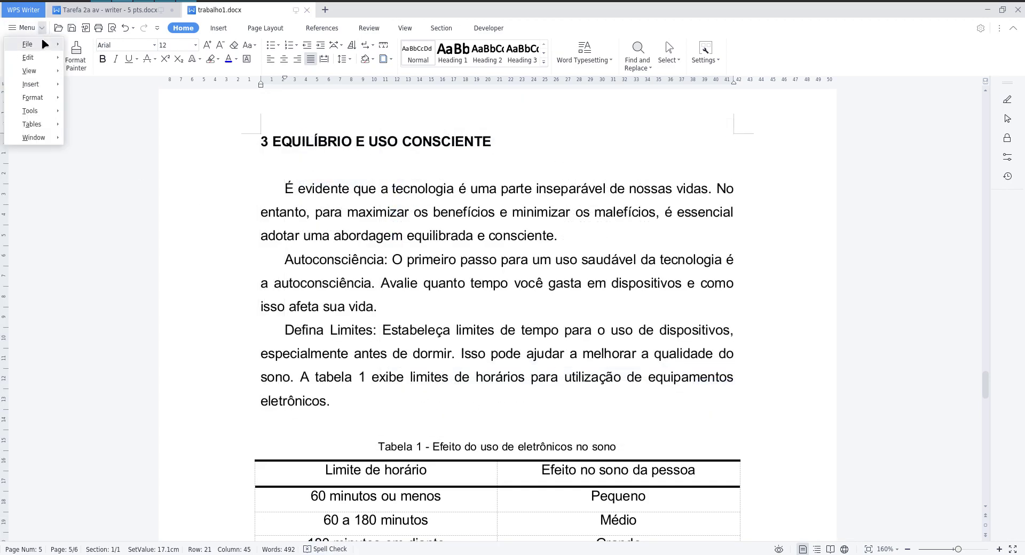
pyautogui.moveTo(42, 40)
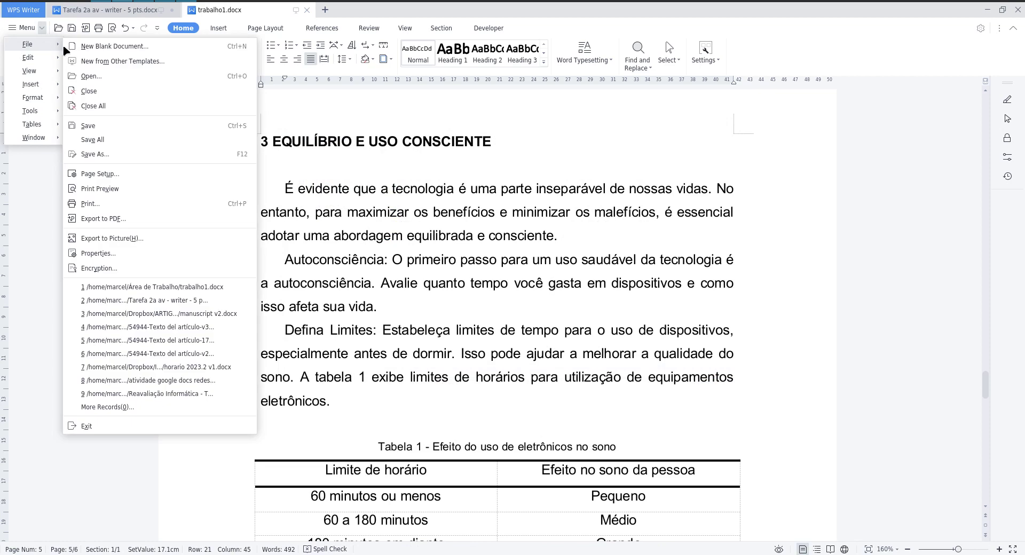
pyautogui.click(161, 219)
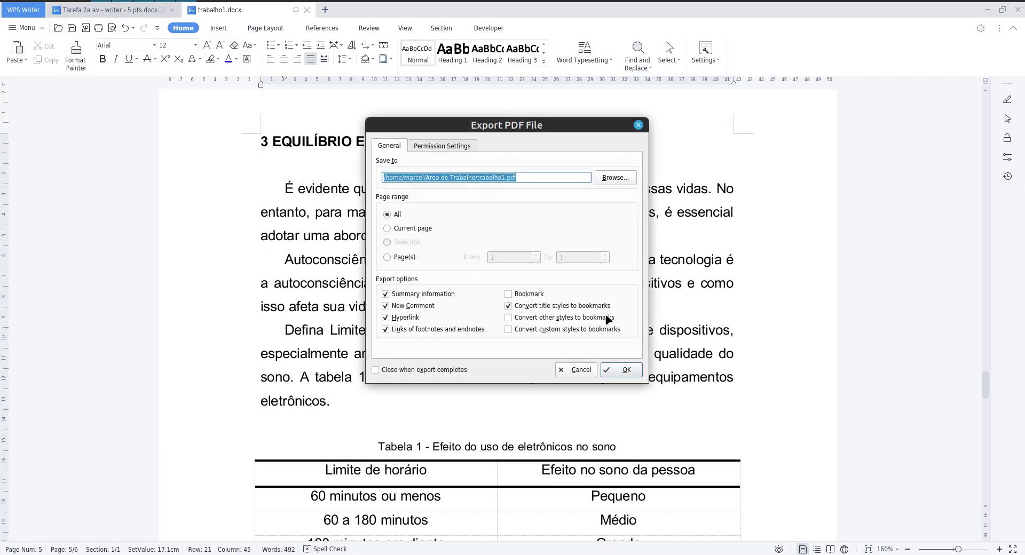
pyautogui.click(624, 369)
pyautogui.click(619, 255)
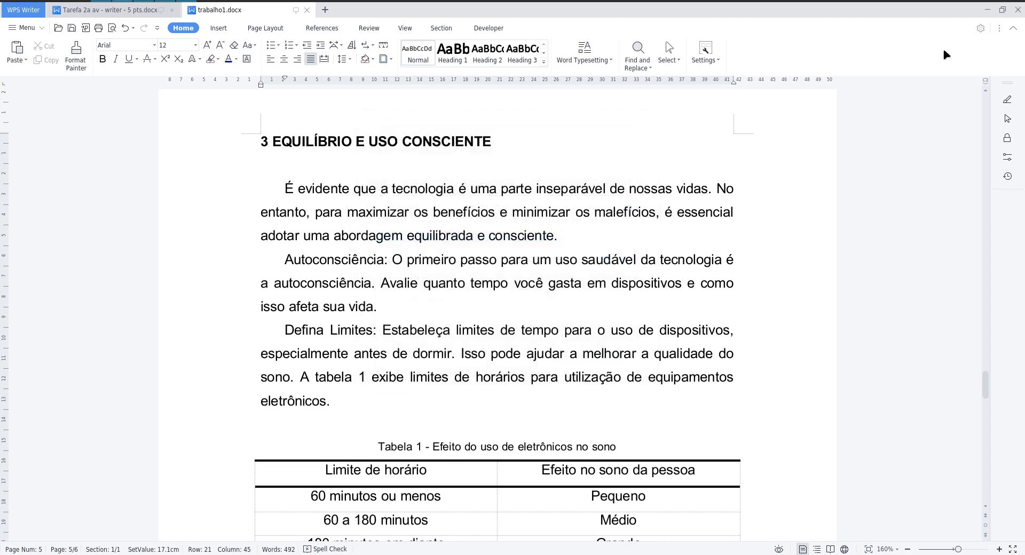
# Step: Minimize all open windows to reach the desktop
pyautogui.click(987, 10)
pyautogui.click(985, 6)
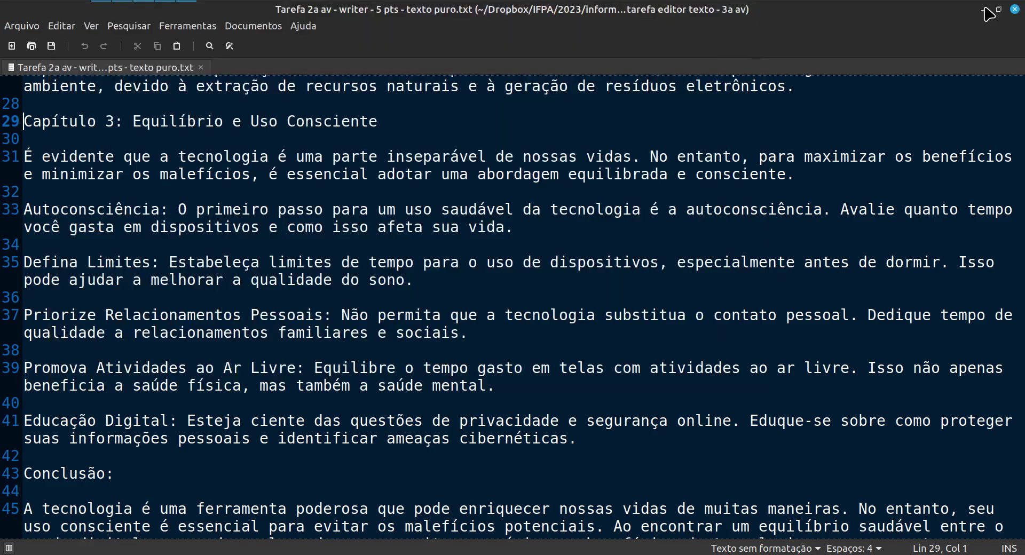
pyautogui.click(985, 10)
pyautogui.click(987, 10)
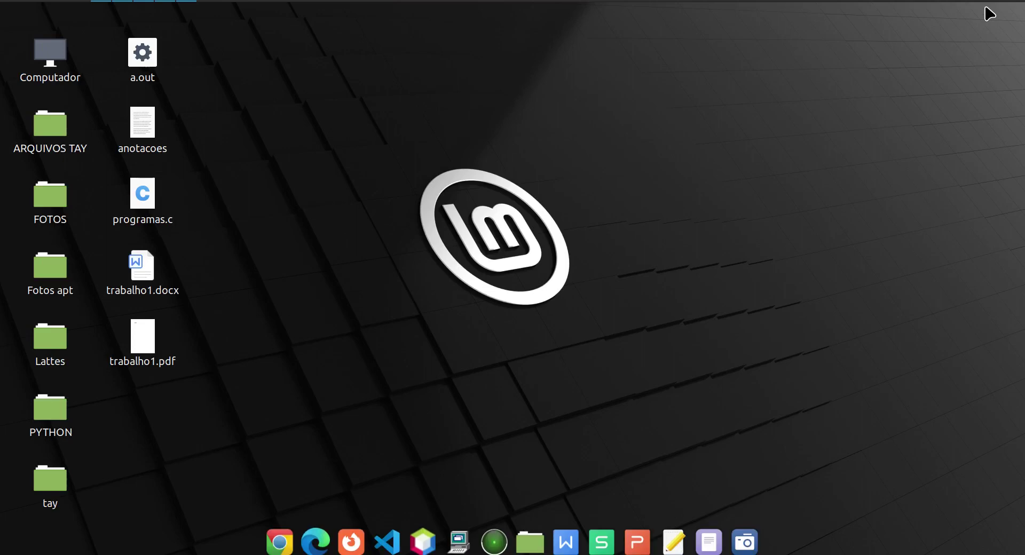
pyautogui.click(168, 347)
pyautogui.keyDown('ctrl'); pyautogui.click(155, 292); pyautogui.keyUp('ctrl')
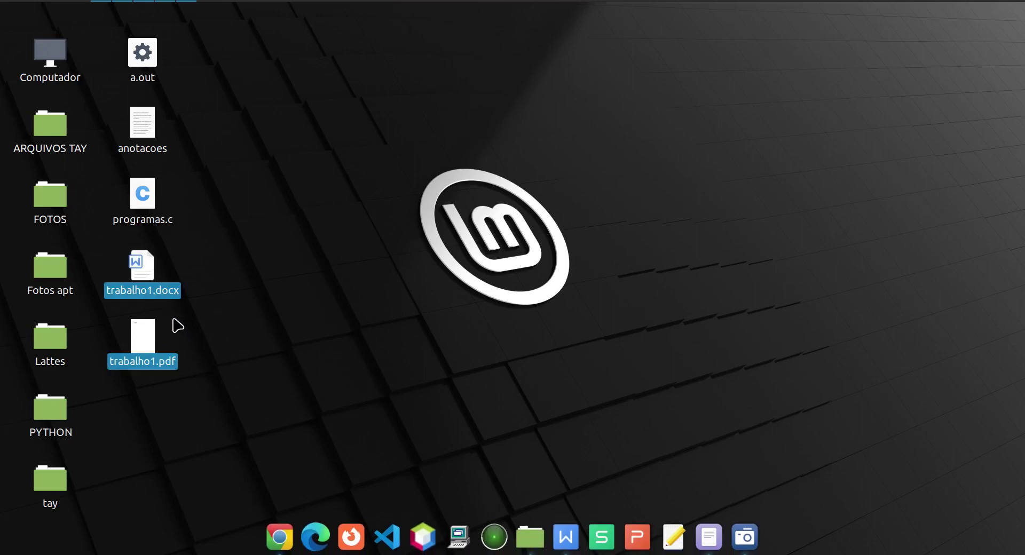
pyautogui.moveTo(220, 395); pyautogui.dragTo(179, 290)
pyautogui.click(232, 369)
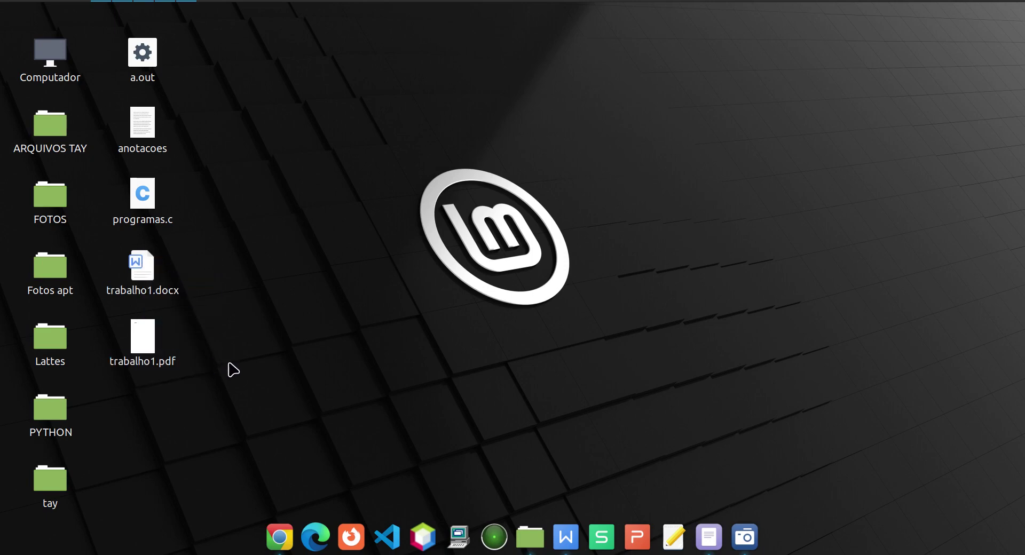
# Step: Compress trabalho1.docx and trabalho1.pdf together into a .zip archive on the desktop
pyautogui.click(146, 343)
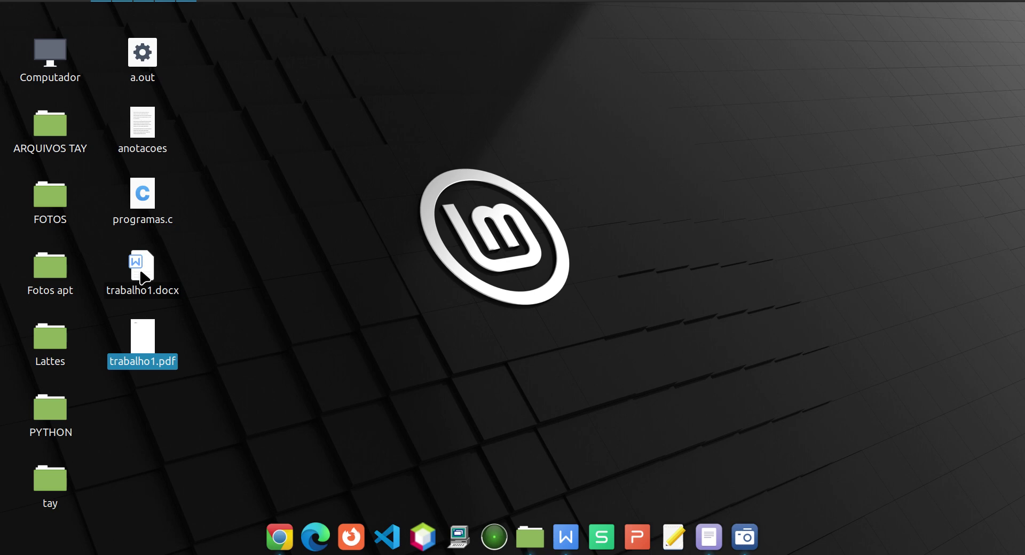
pyautogui.keyDown('ctrl'); pyautogui.click(141, 272); pyautogui.keyUp('ctrl')
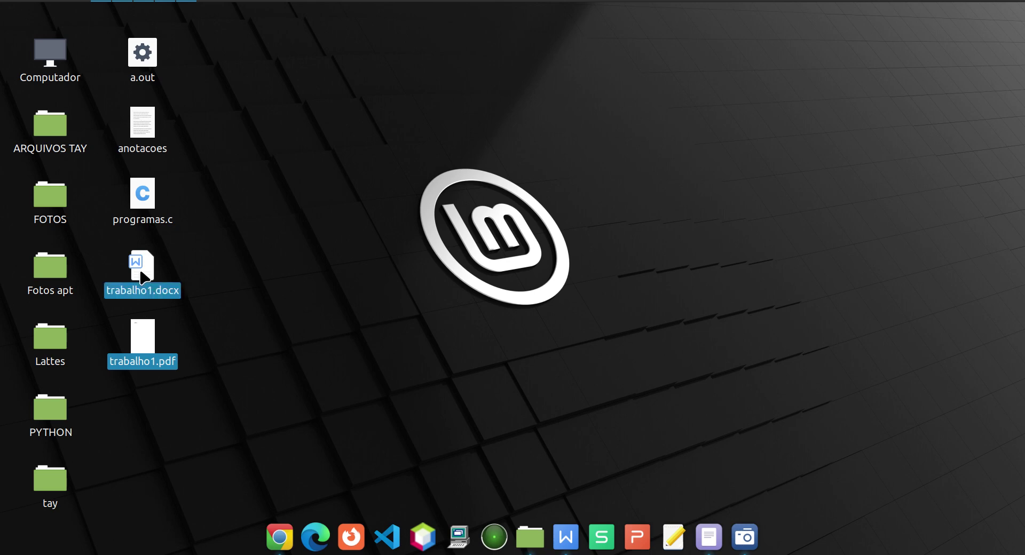
pyautogui.rightClick(141, 275)
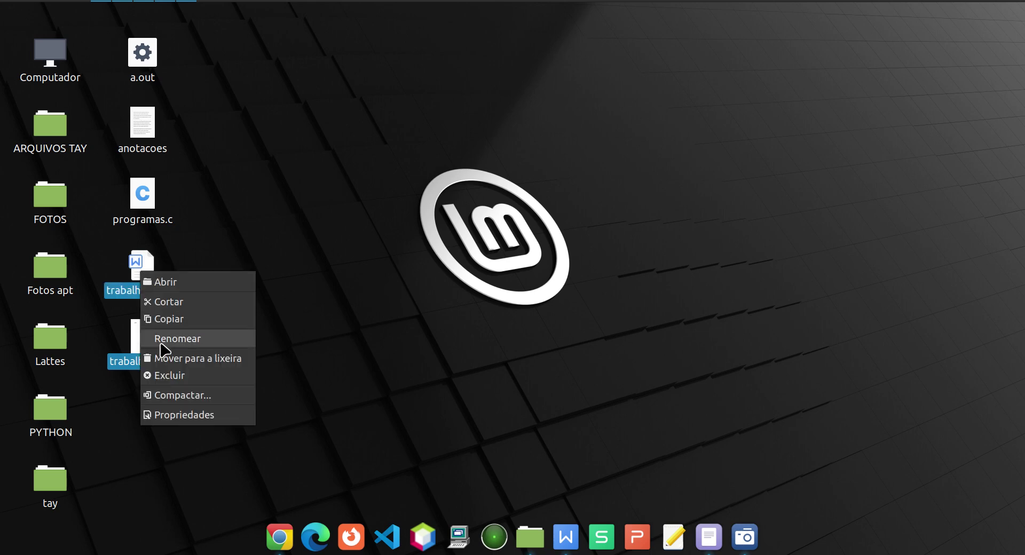
pyautogui.click(203, 400)
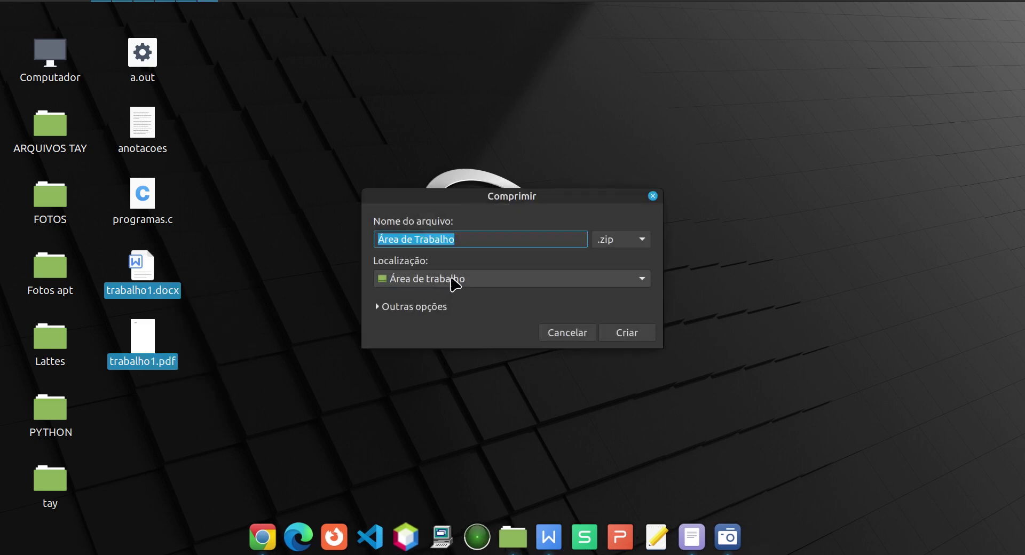
pyautogui.click(627, 333)
# Step: Rename the new zip archive on the desktop to "trabalho informática.zip"
pyautogui.click(150, 215)
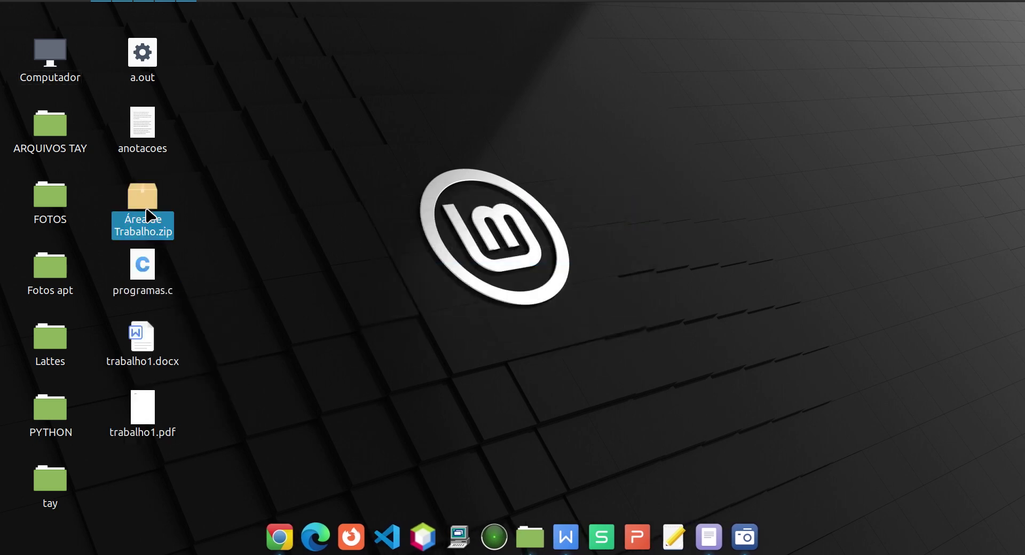
pyautogui.press('F2')
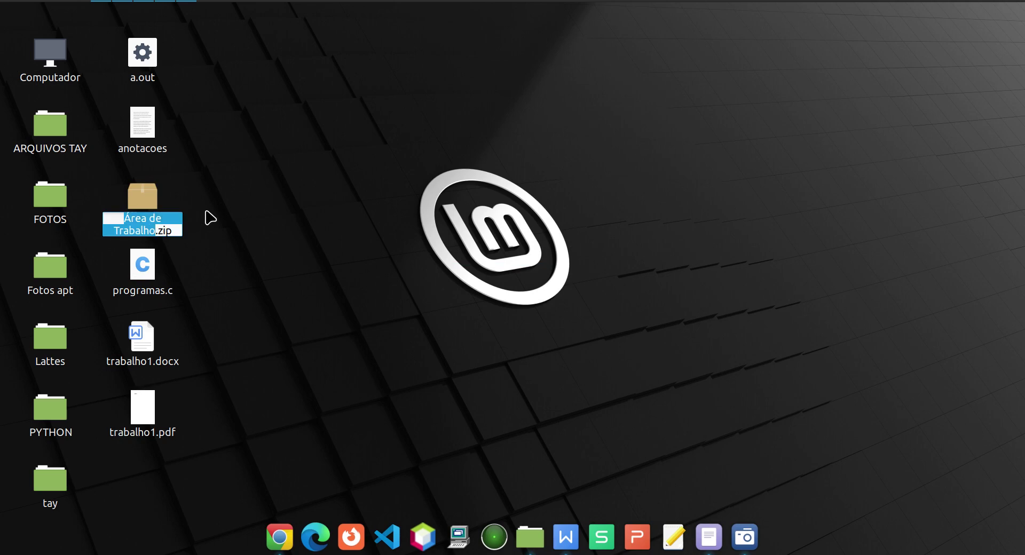
pyautogui.write('trabalho io')
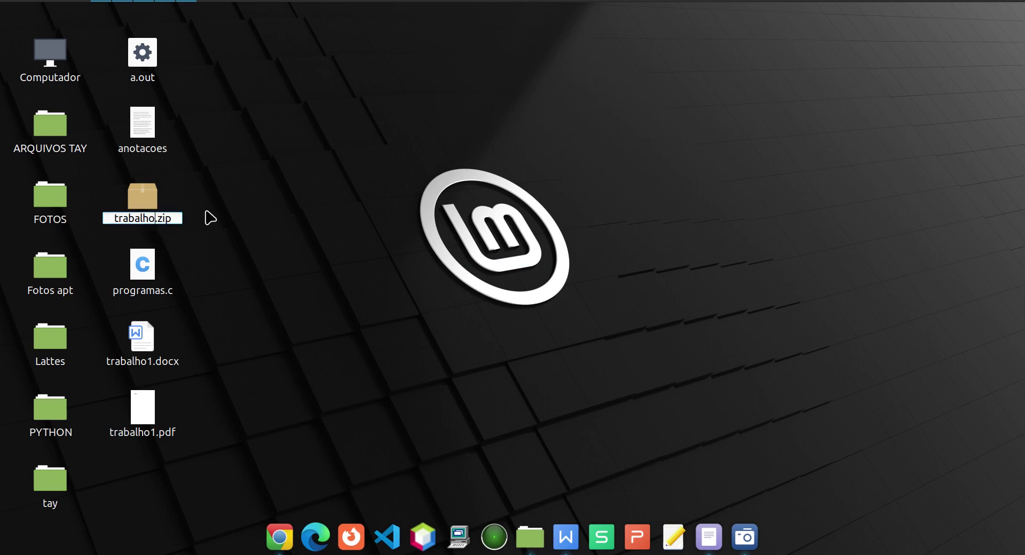
pyautogui.press('BackSpace')
pyautogui.write('nformatica')
pyautogui.press('Return')
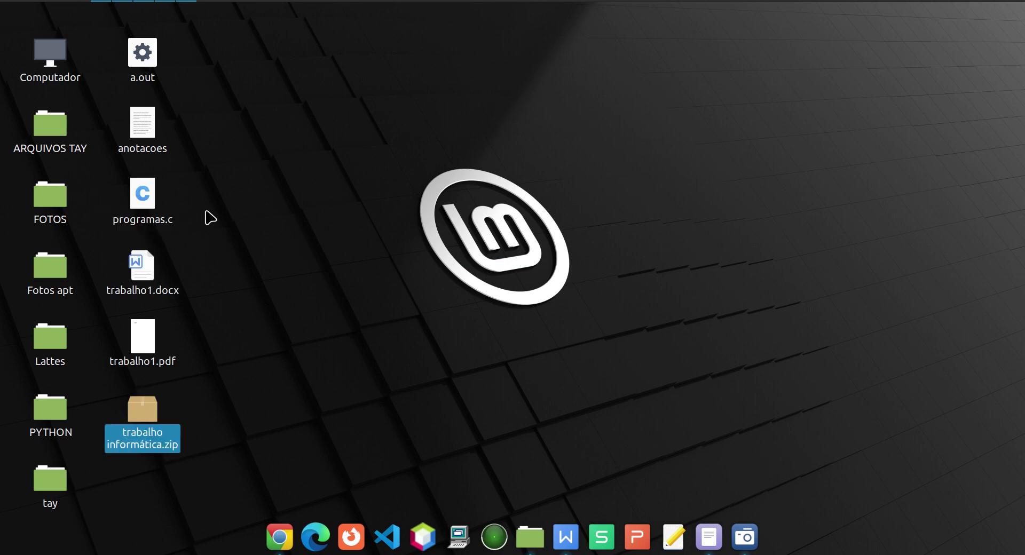